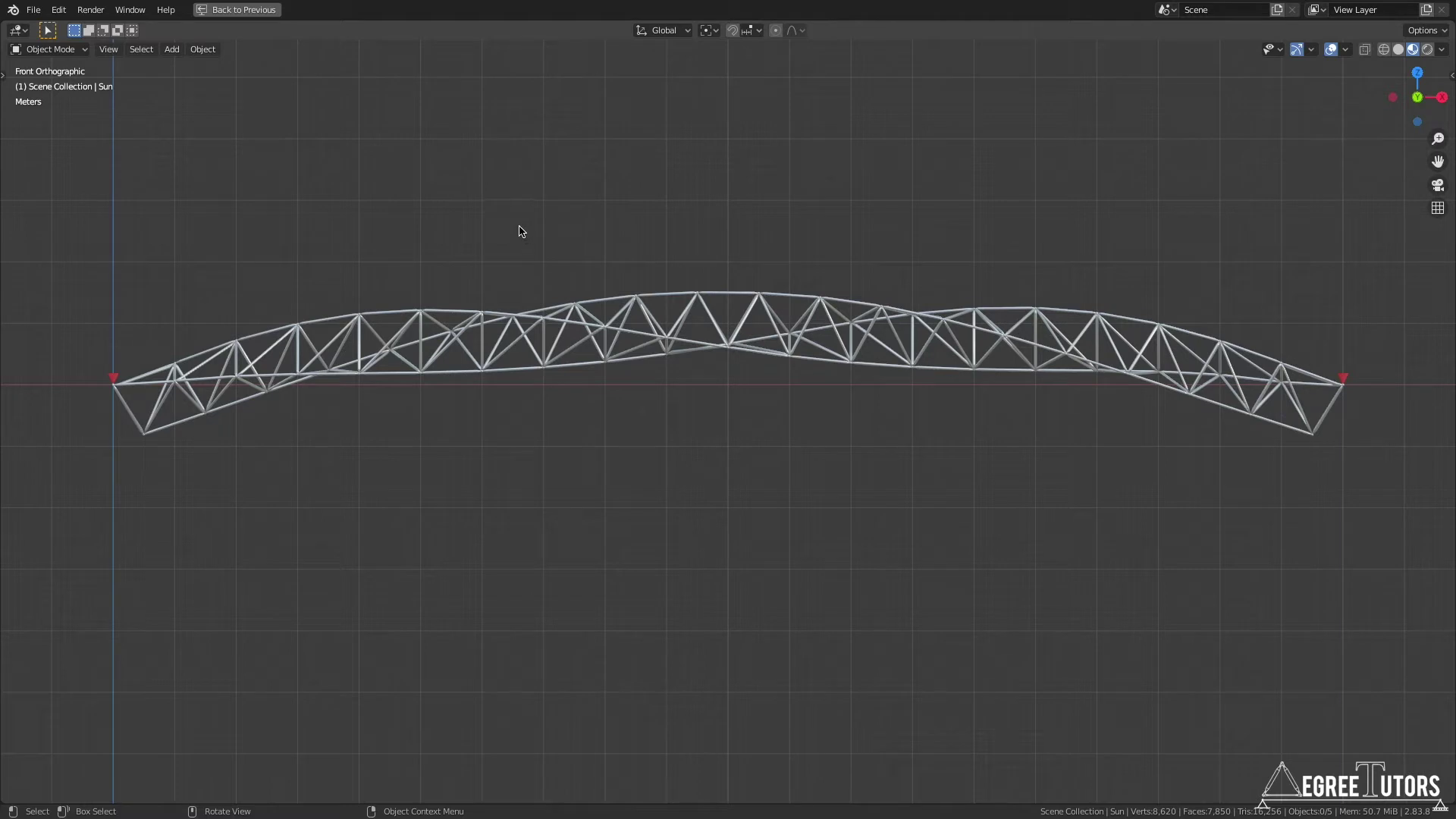
Inspect the finished arched truss from the front and in perspective, and restore the full workspace layout
scroll(562, 235, down, 1)
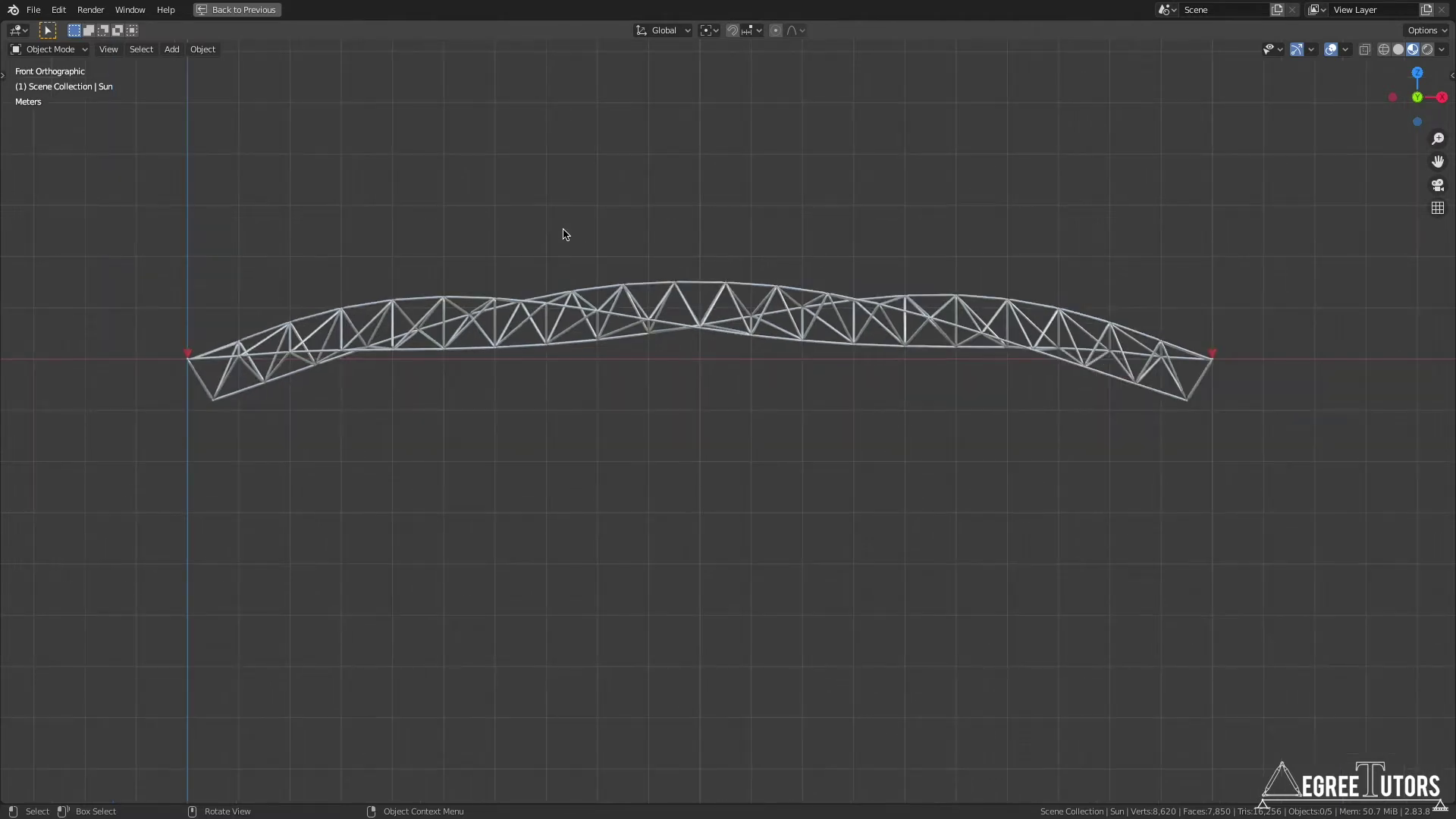
middle_drag(1024, 439, 811, 330)
middle_drag(865, 426, 788, 424)
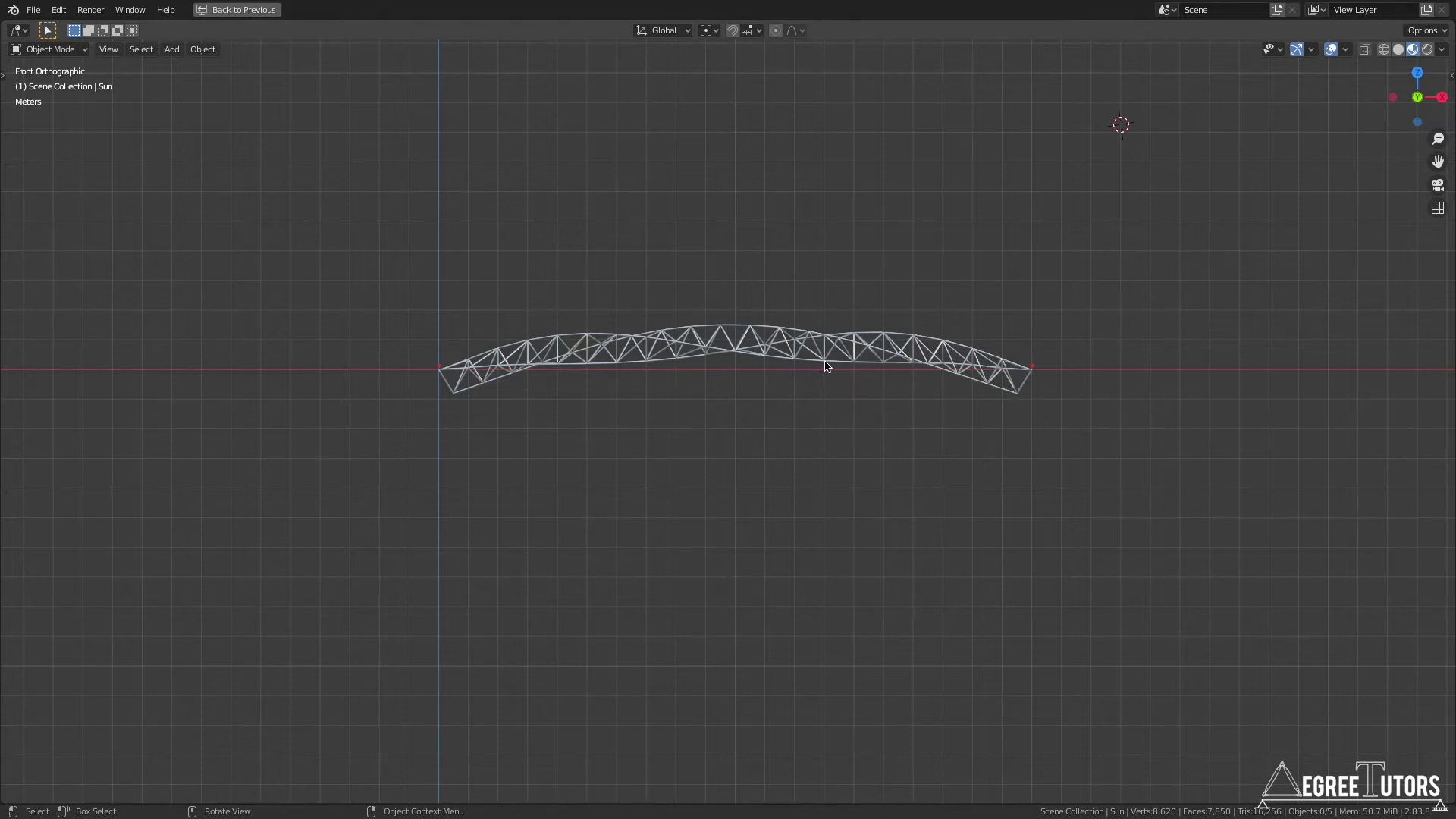
middle_drag(933, 436, 804, 430)
key(ctrl+alt+space)
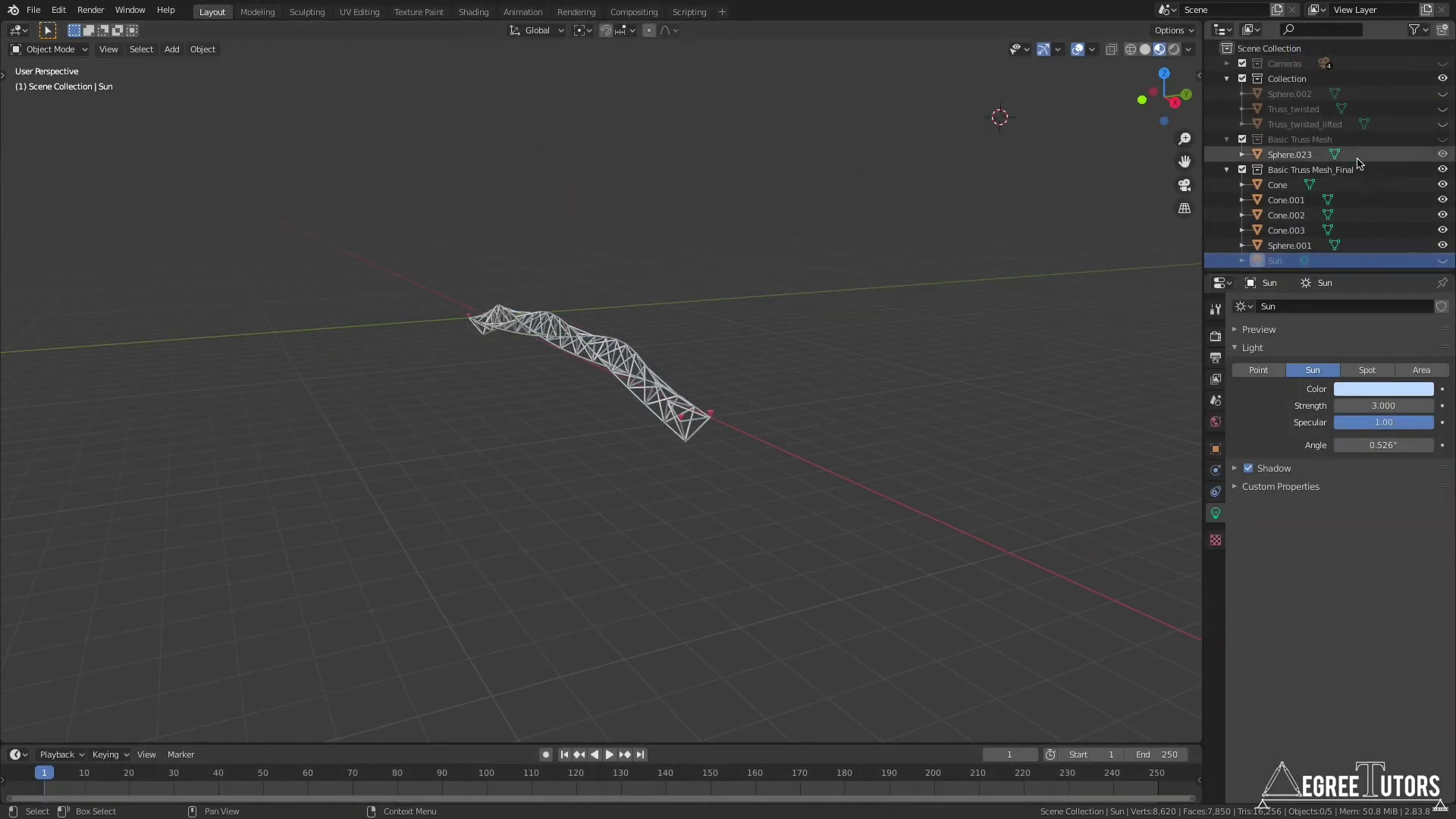
Hide the Basic Truss Mesh_Final collection and display the straight wireframe truss Sphere.002 instead
click(1227, 170)
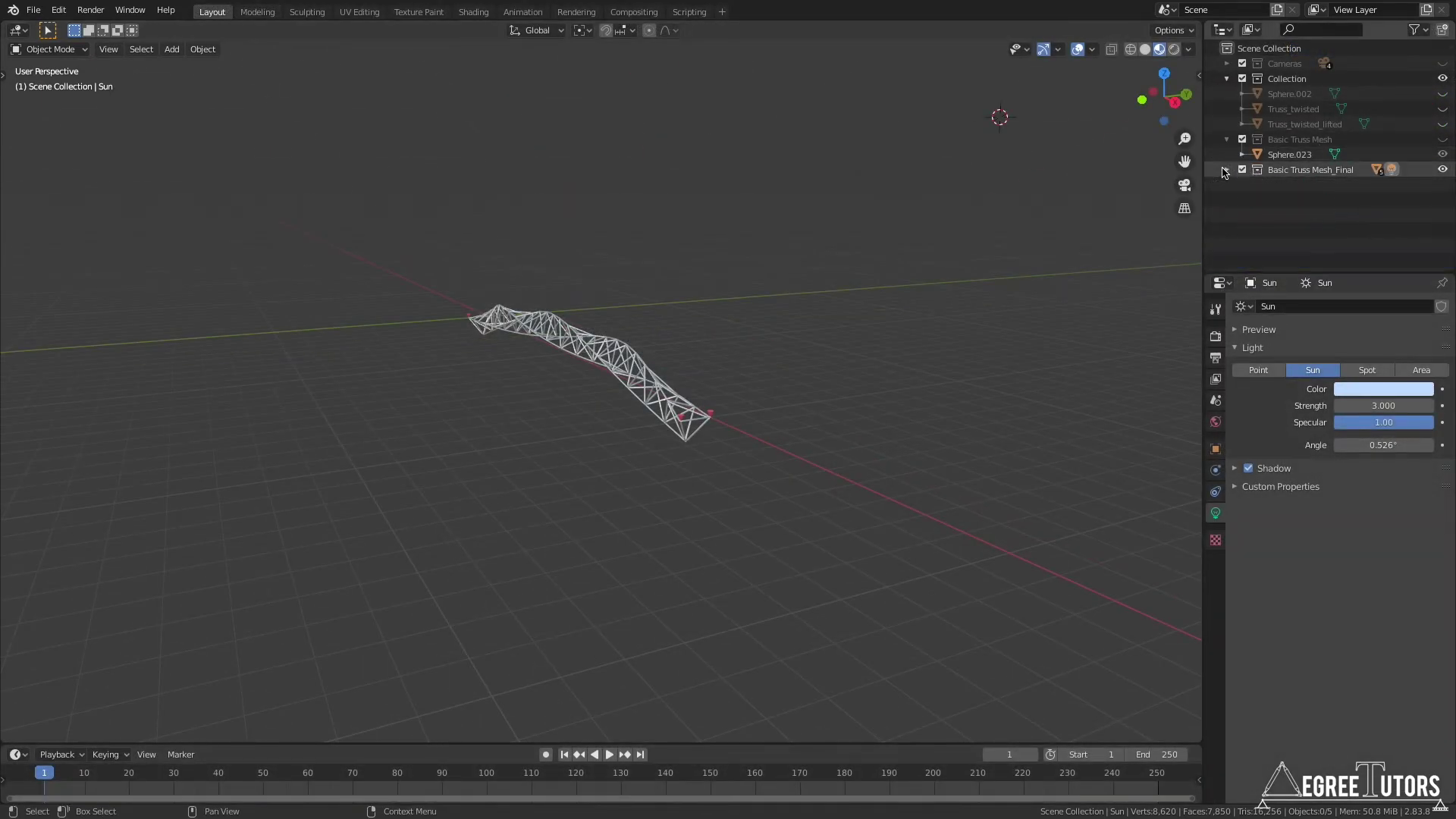
click(1442, 169)
middle_drag(810, 342, 845, 342)
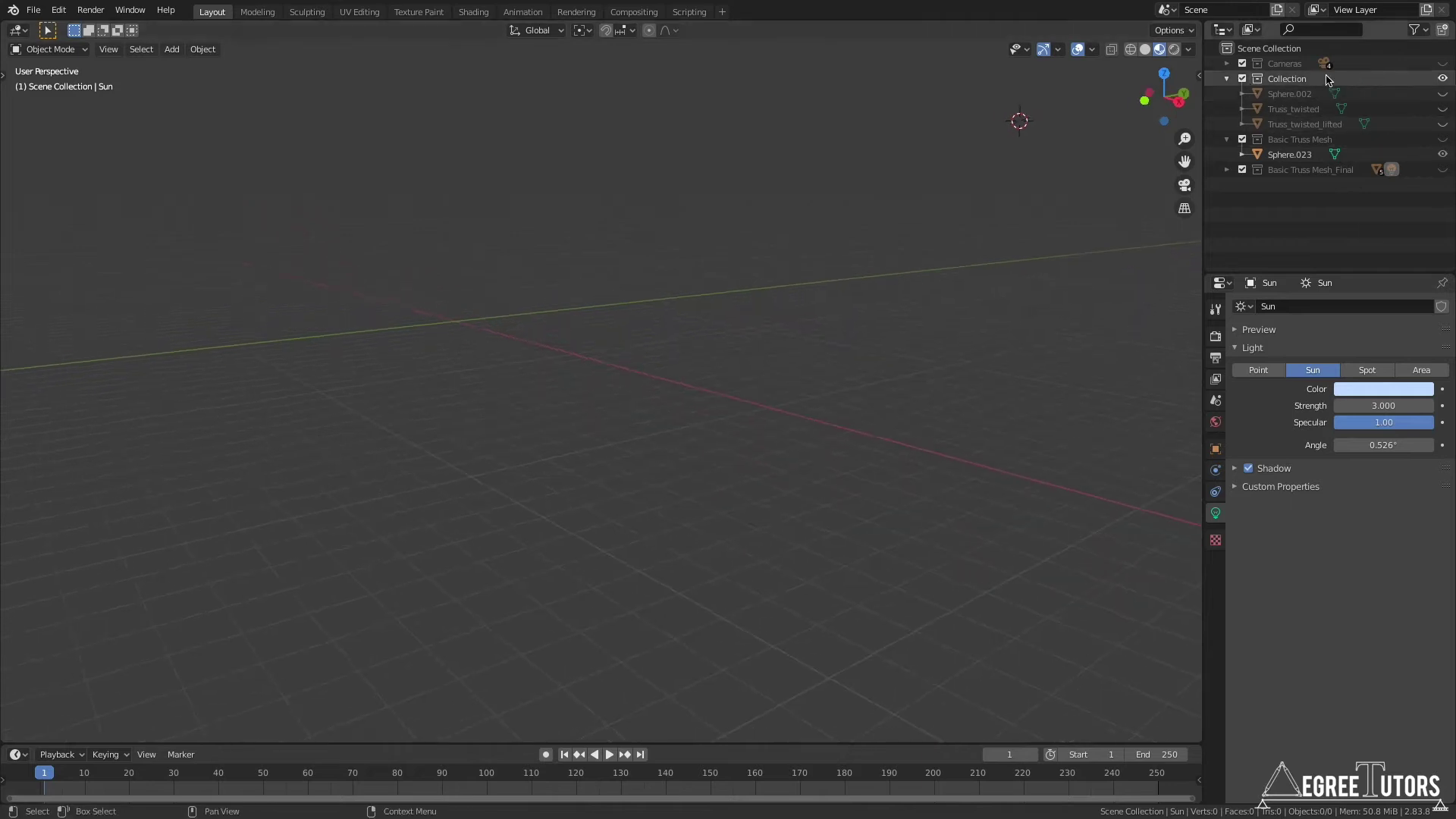
click(1443, 94)
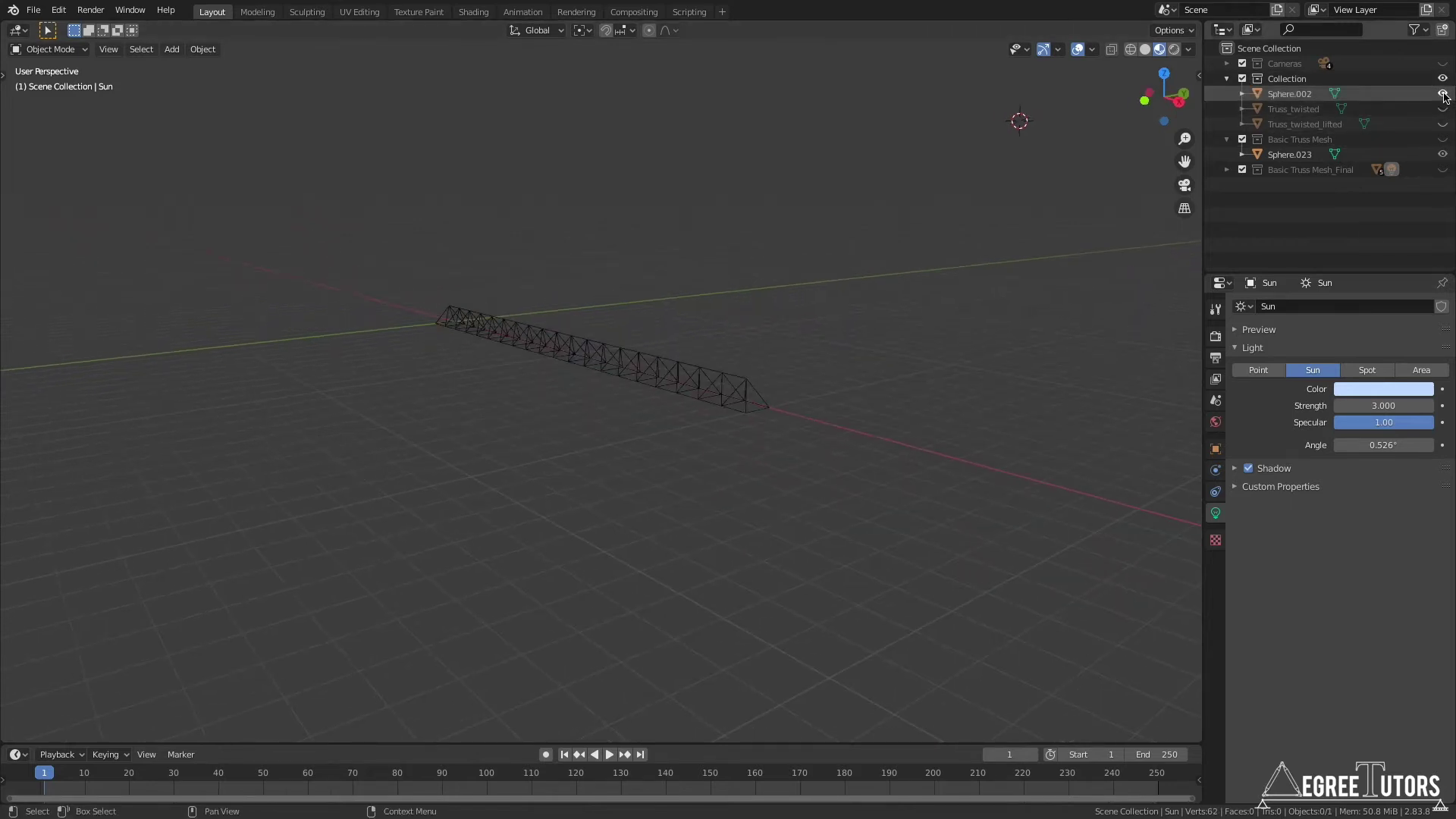
middle_drag(812, 331, 848, 357)
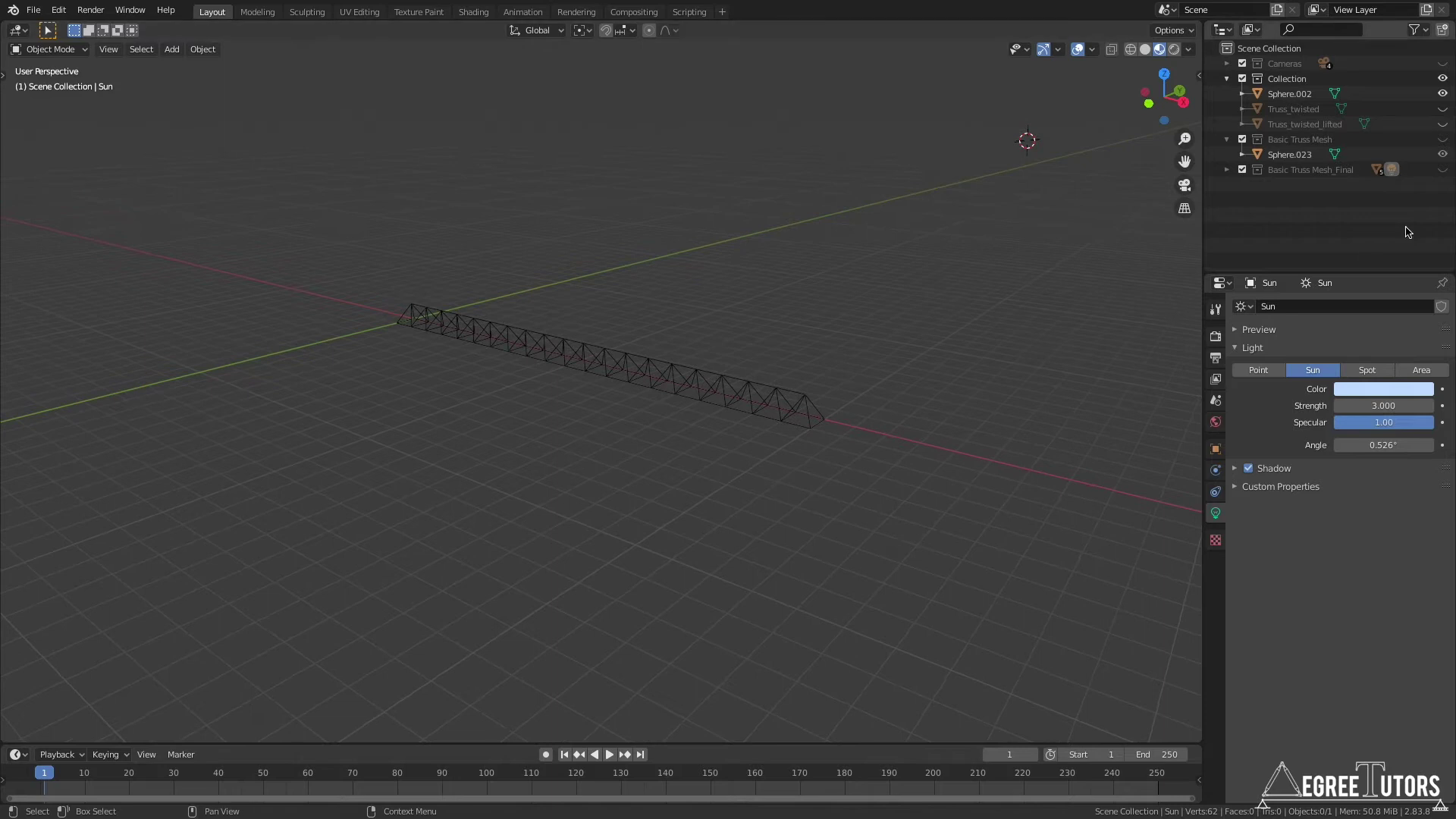
Replace Sphere.002 with brief views of Truss_twisted and Truss_twisted_lifted, ending with only Basic Truss Mesh_Final shown
click(1443, 94)
click(1443, 109)
click(1443, 110)
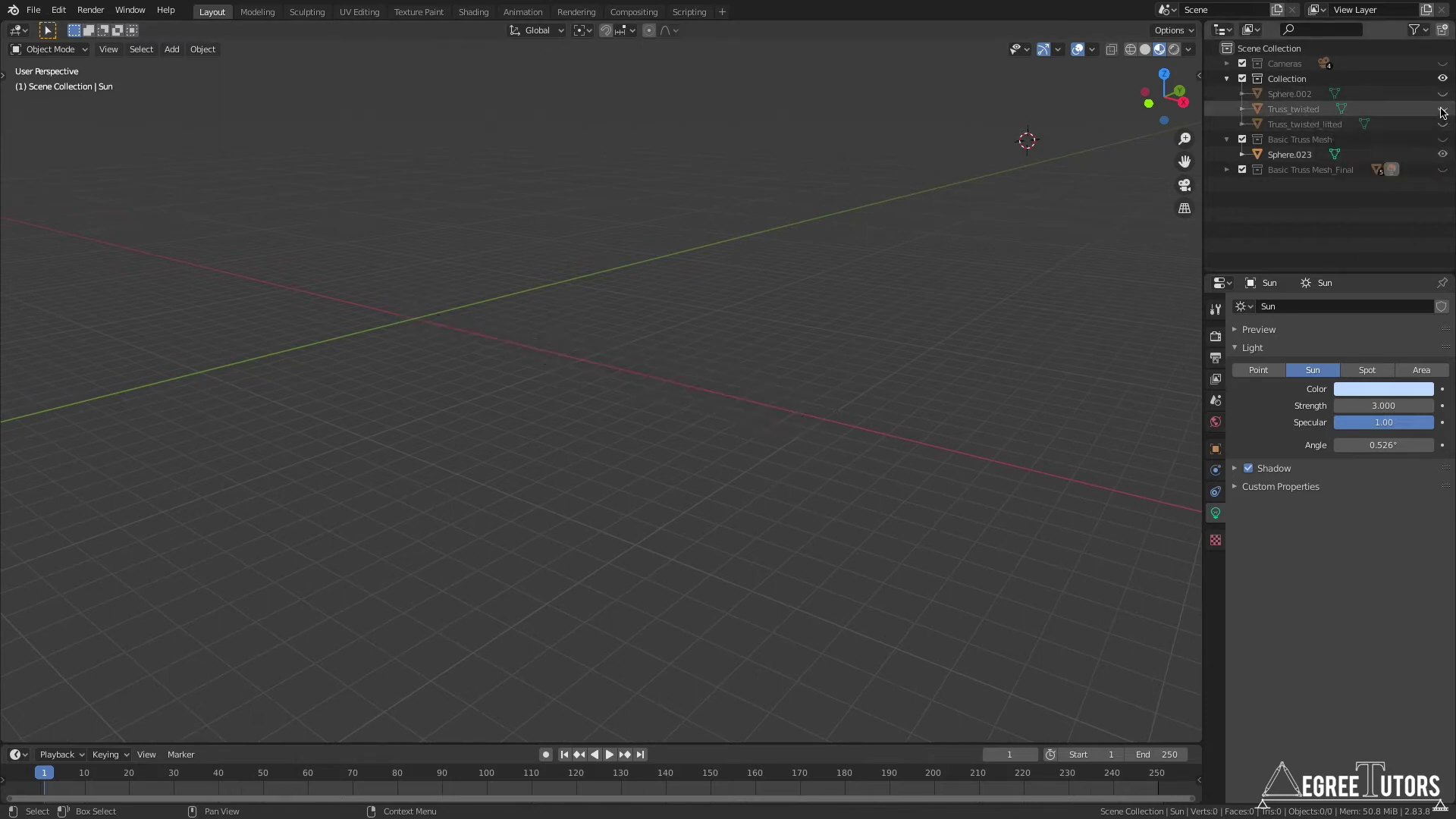
click(1443, 125)
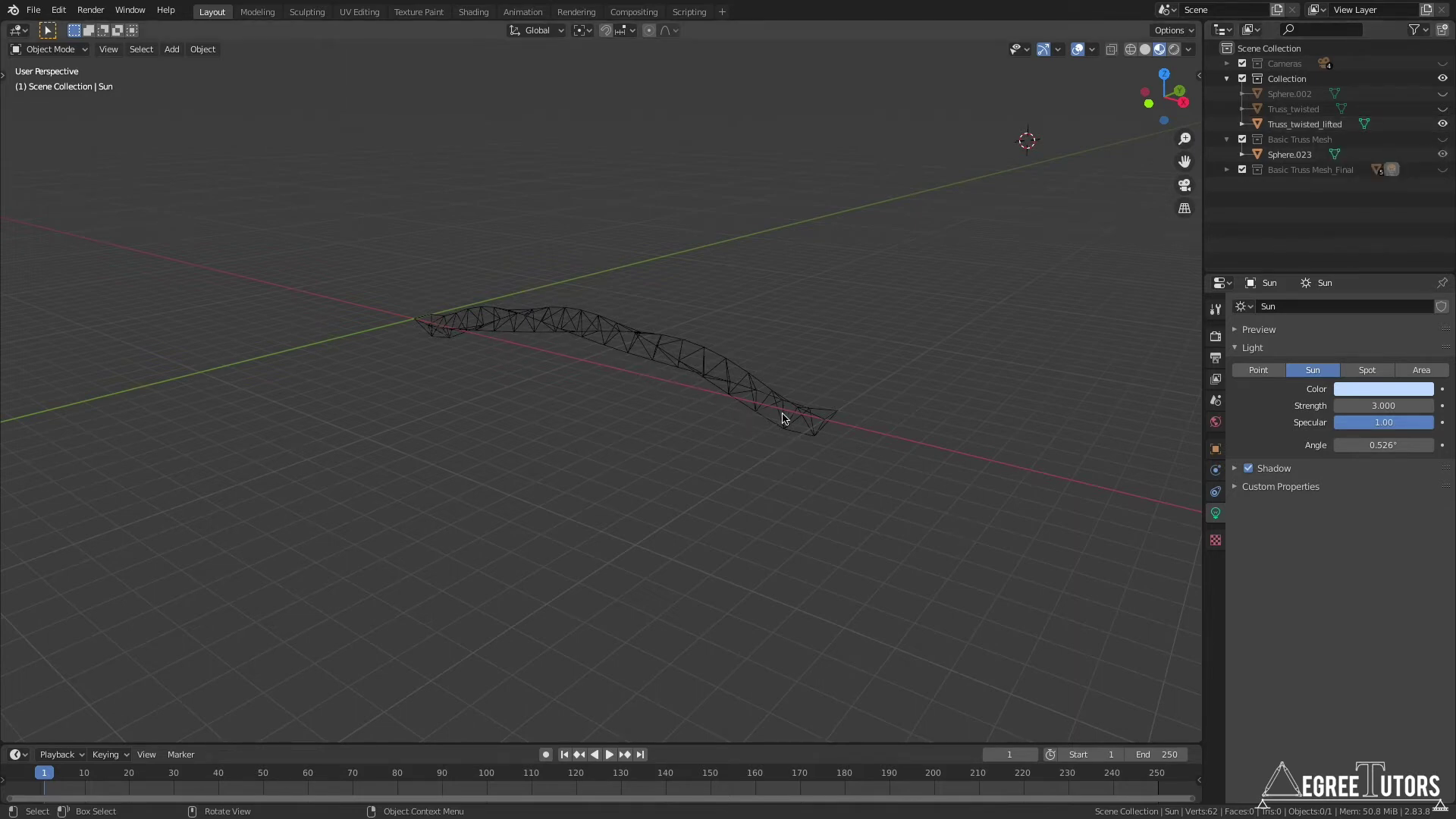
click(1443, 124)
click(1442, 169)
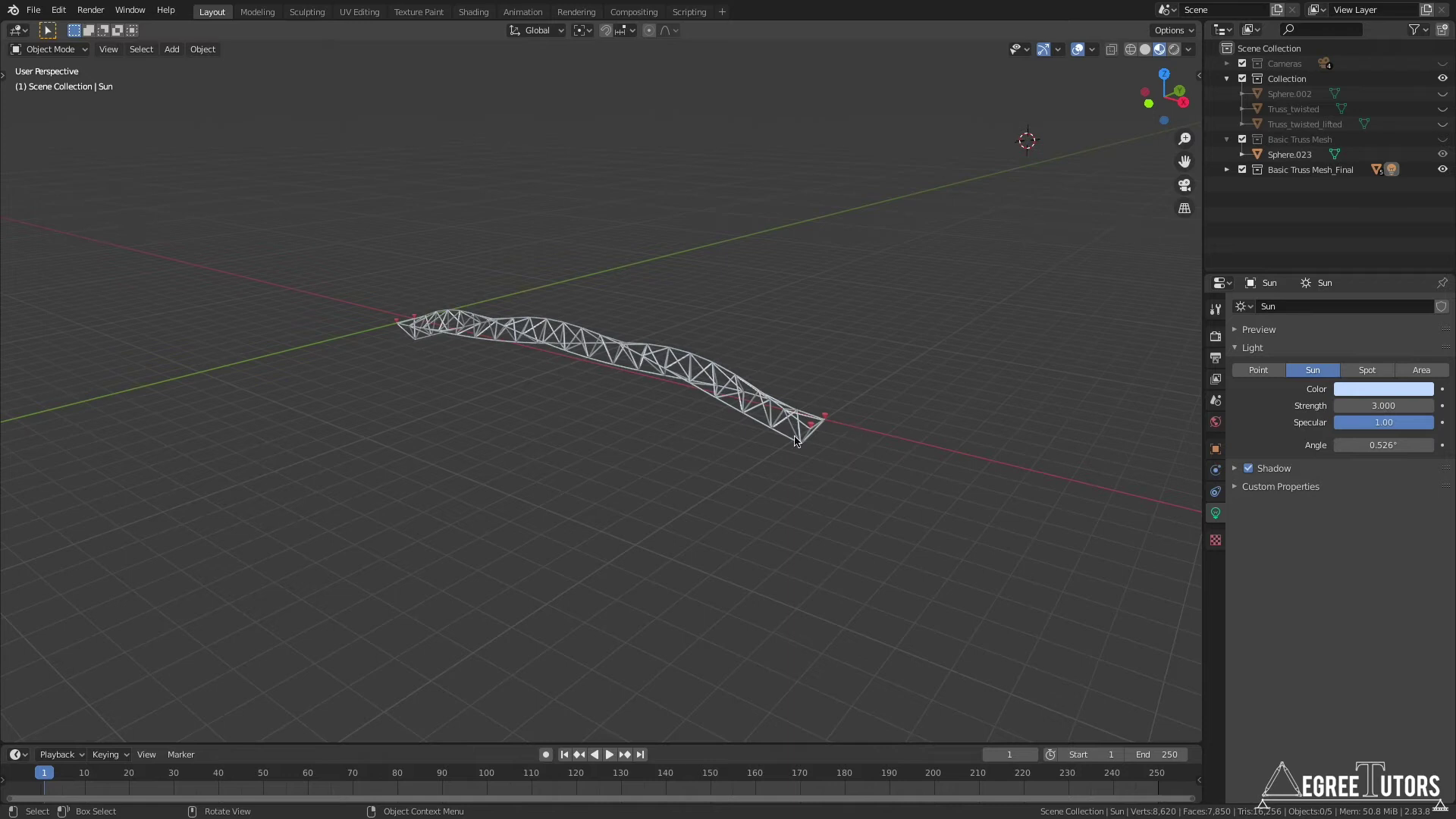
Examine the final truss's member and joint mesh in Edit Mode near the supported end, and return to Object Mode
scroll(495, 341, up, 3)
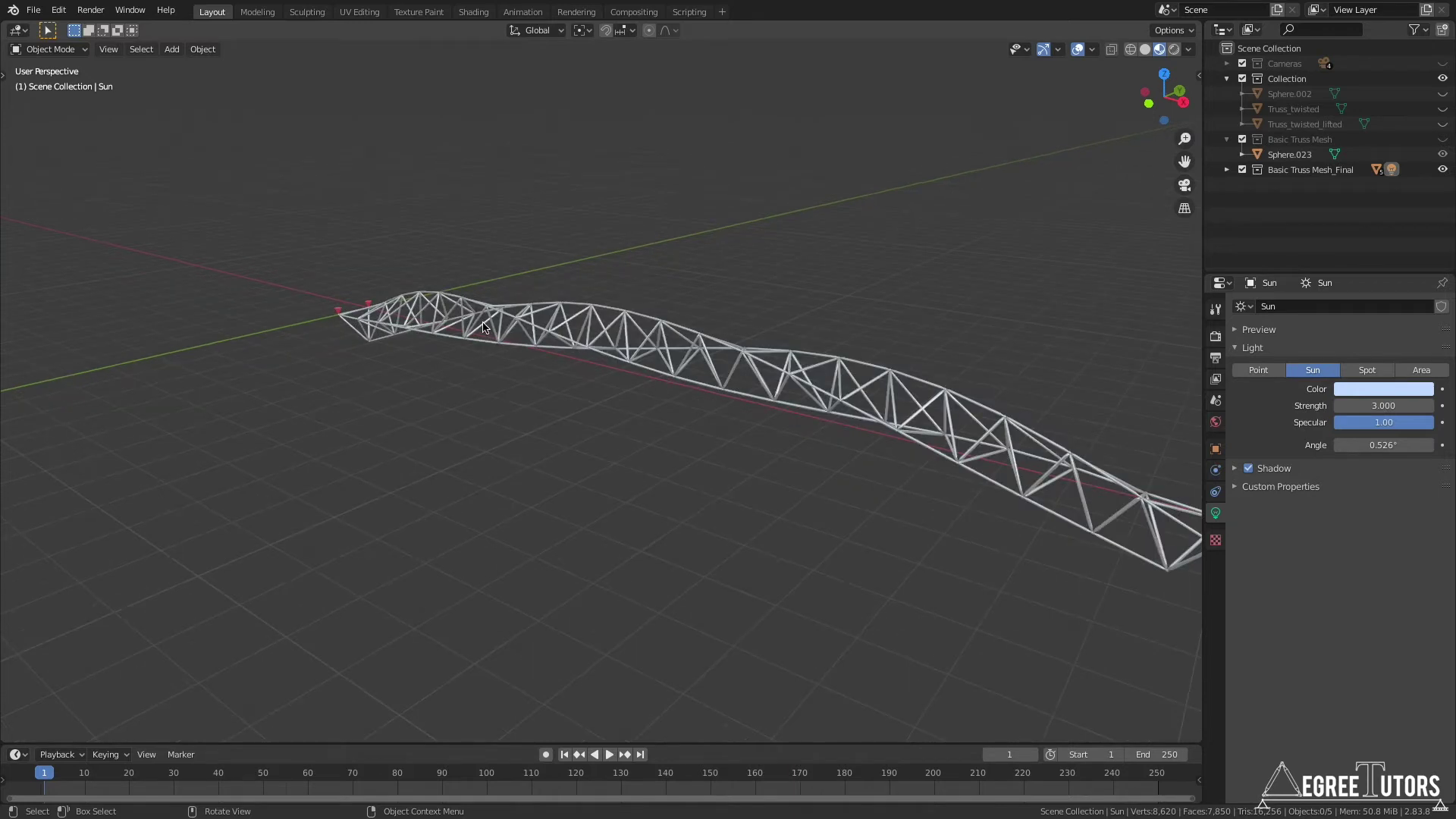
scroll(576, 357, down, 3)
click(774, 393)
key(Tab)
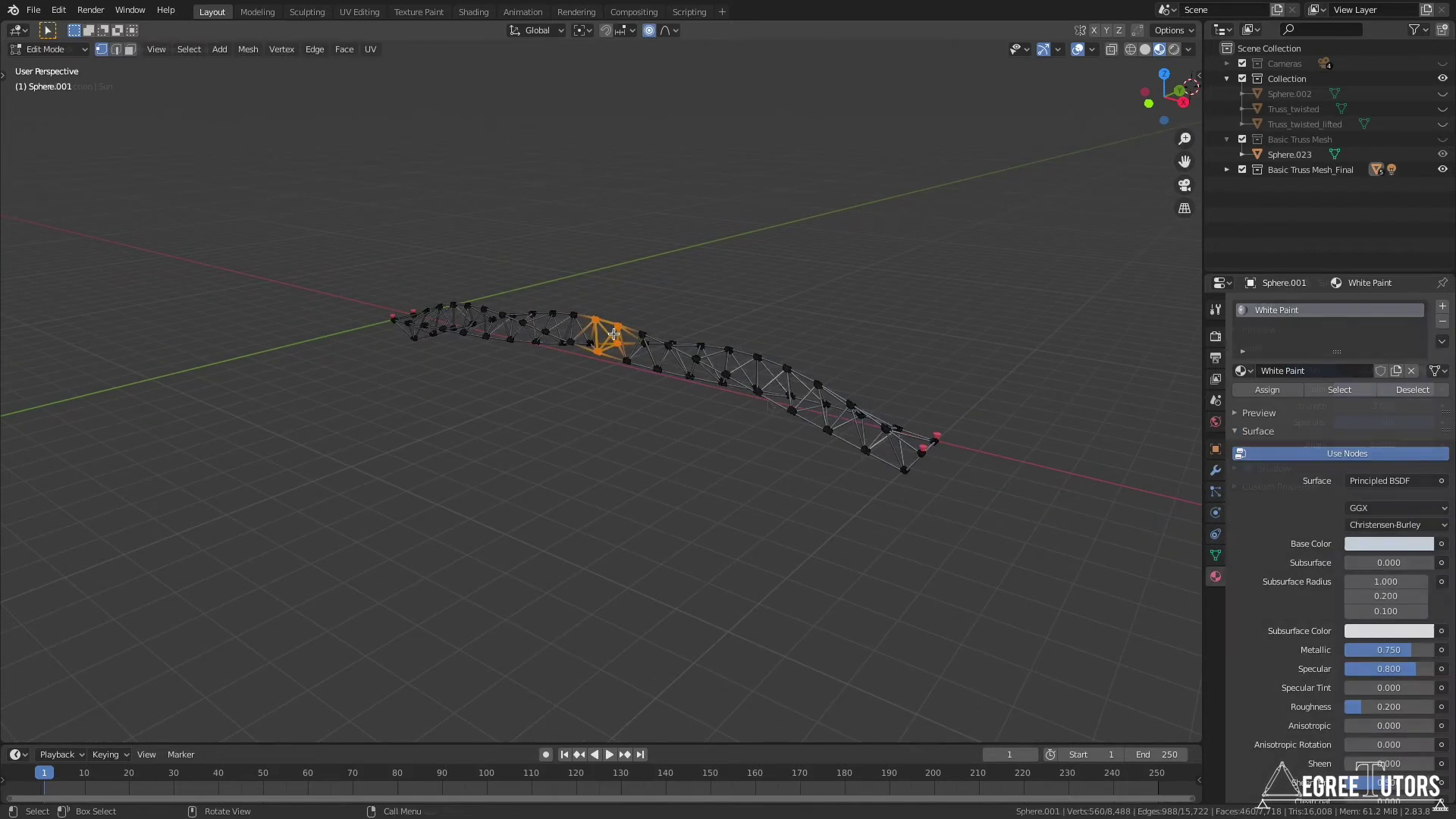
scroll(774, 393, up, 6)
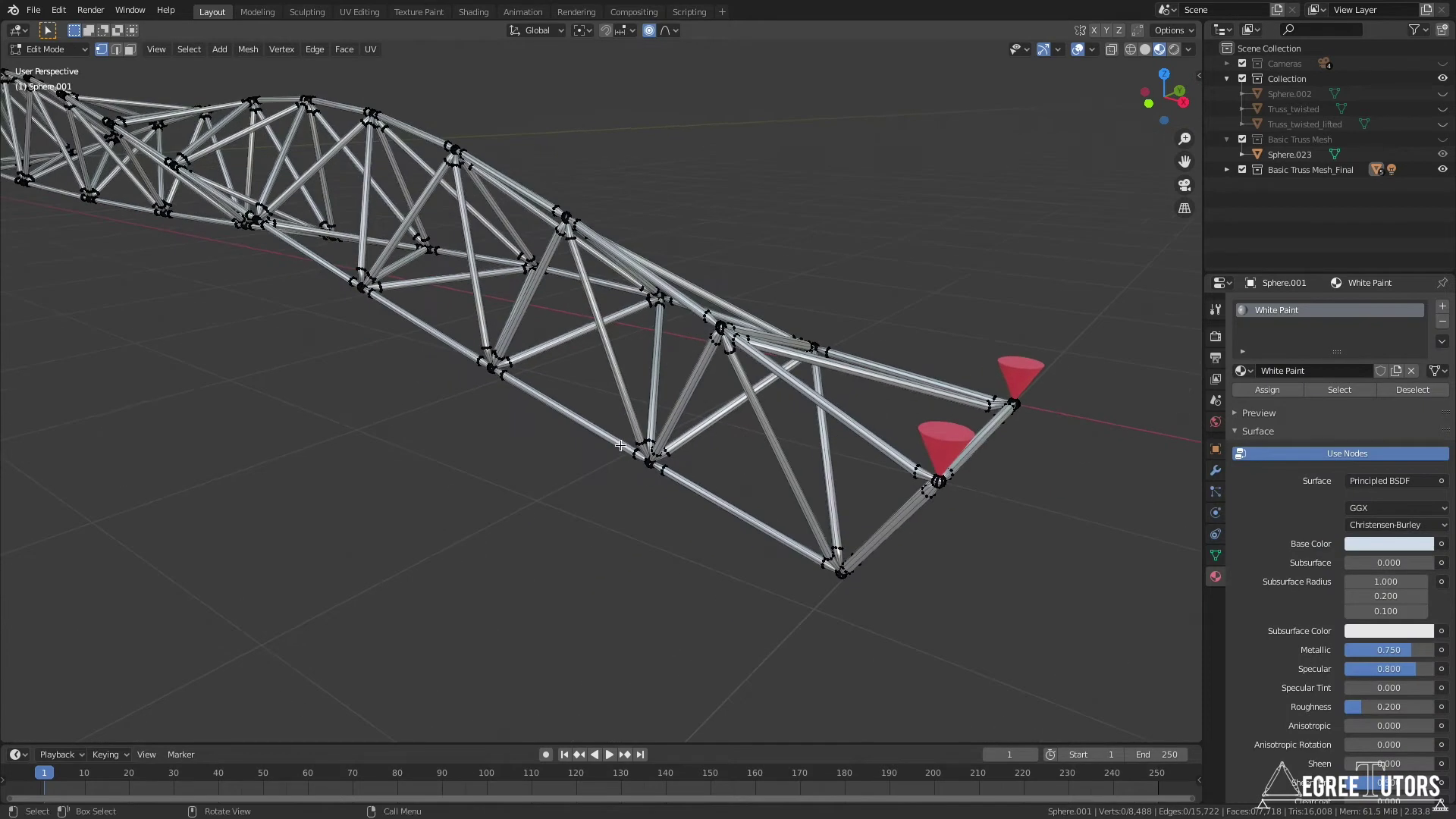
scroll(641, 470, up, 4)
scroll(653, 464, down, 2)
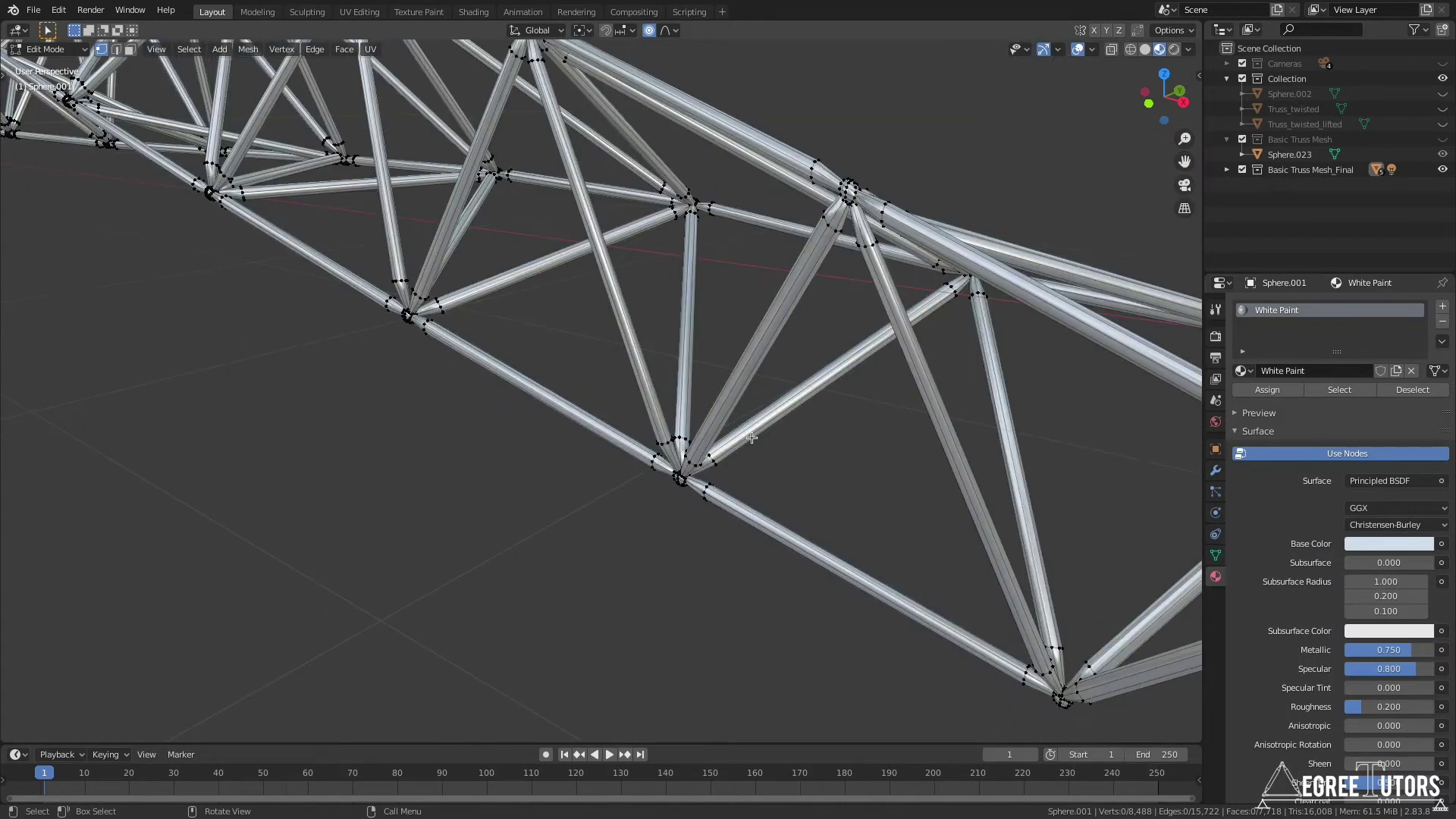
scroll(697, 393, down, 2)
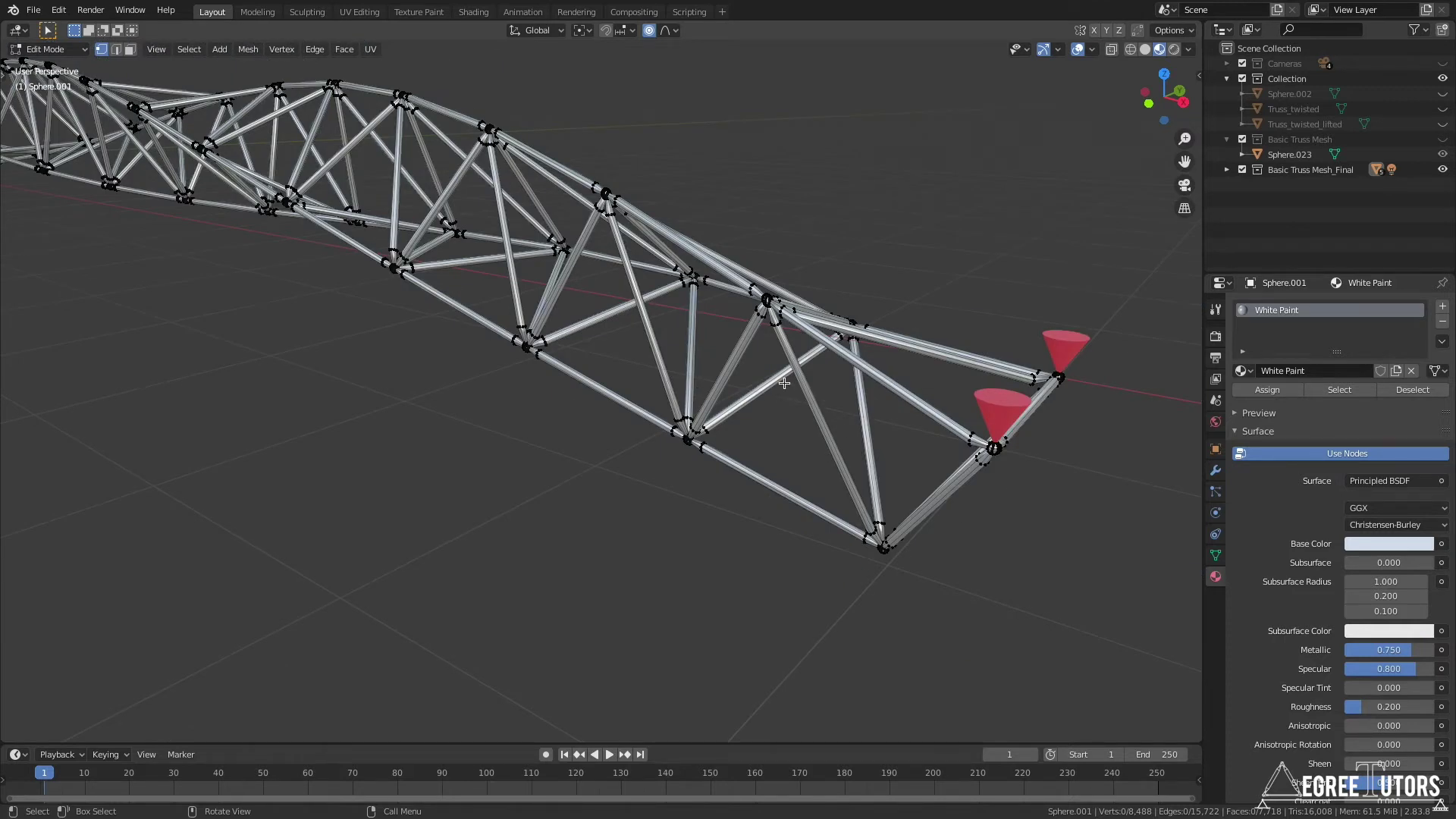
scroll(1051, 509, down, 2)
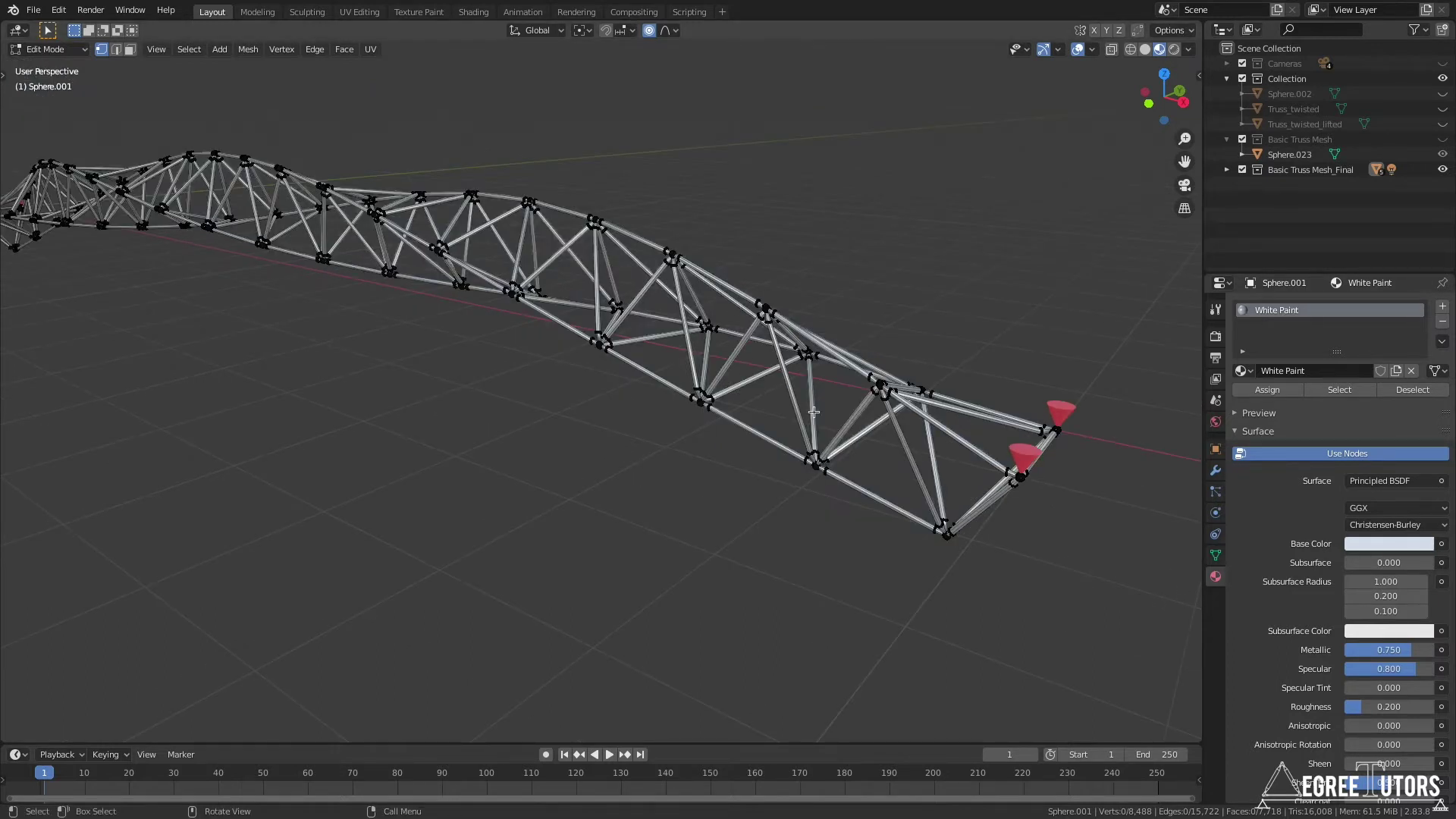
scroll(905, 418, down, 2)
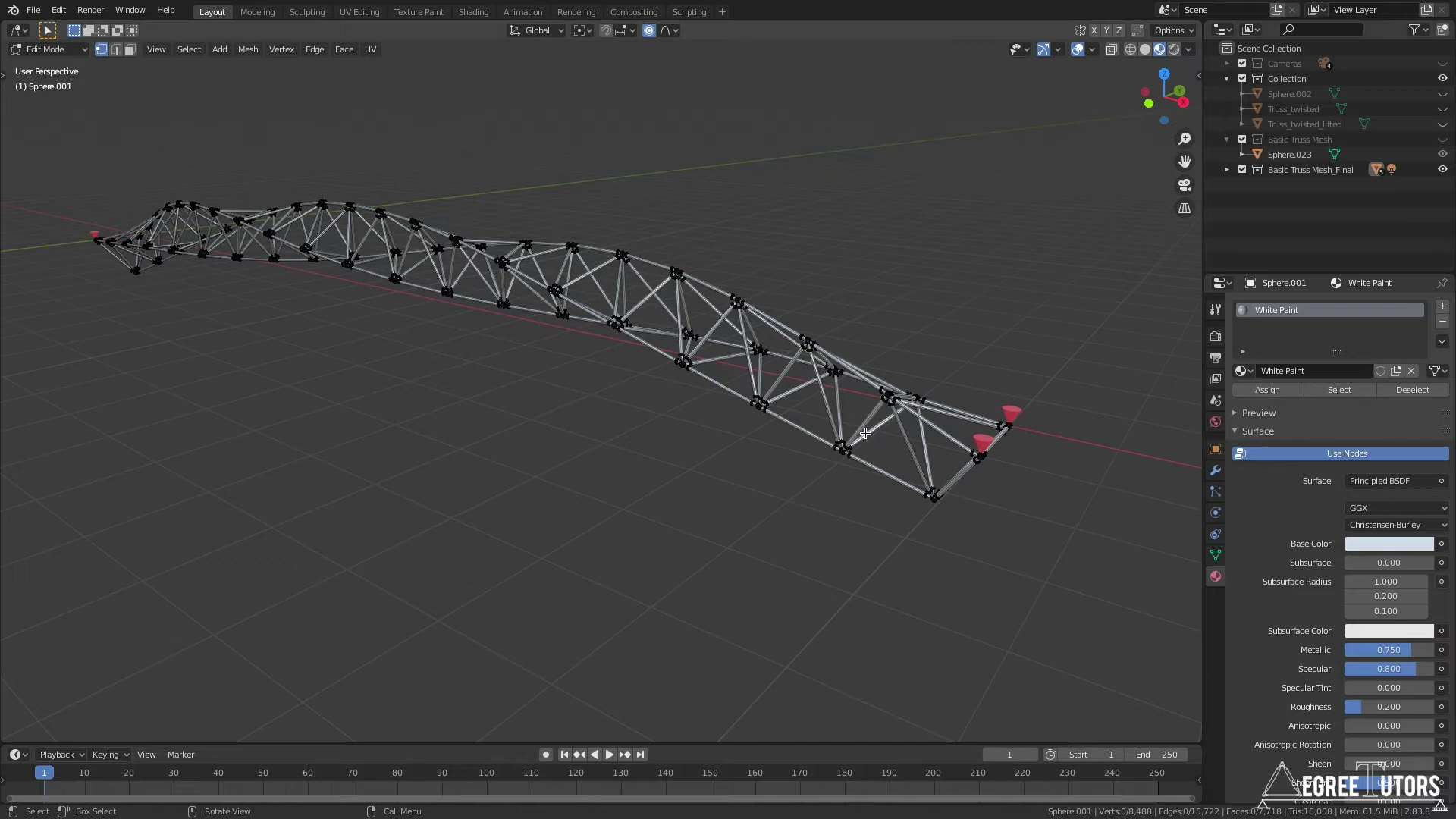
key(Tab)
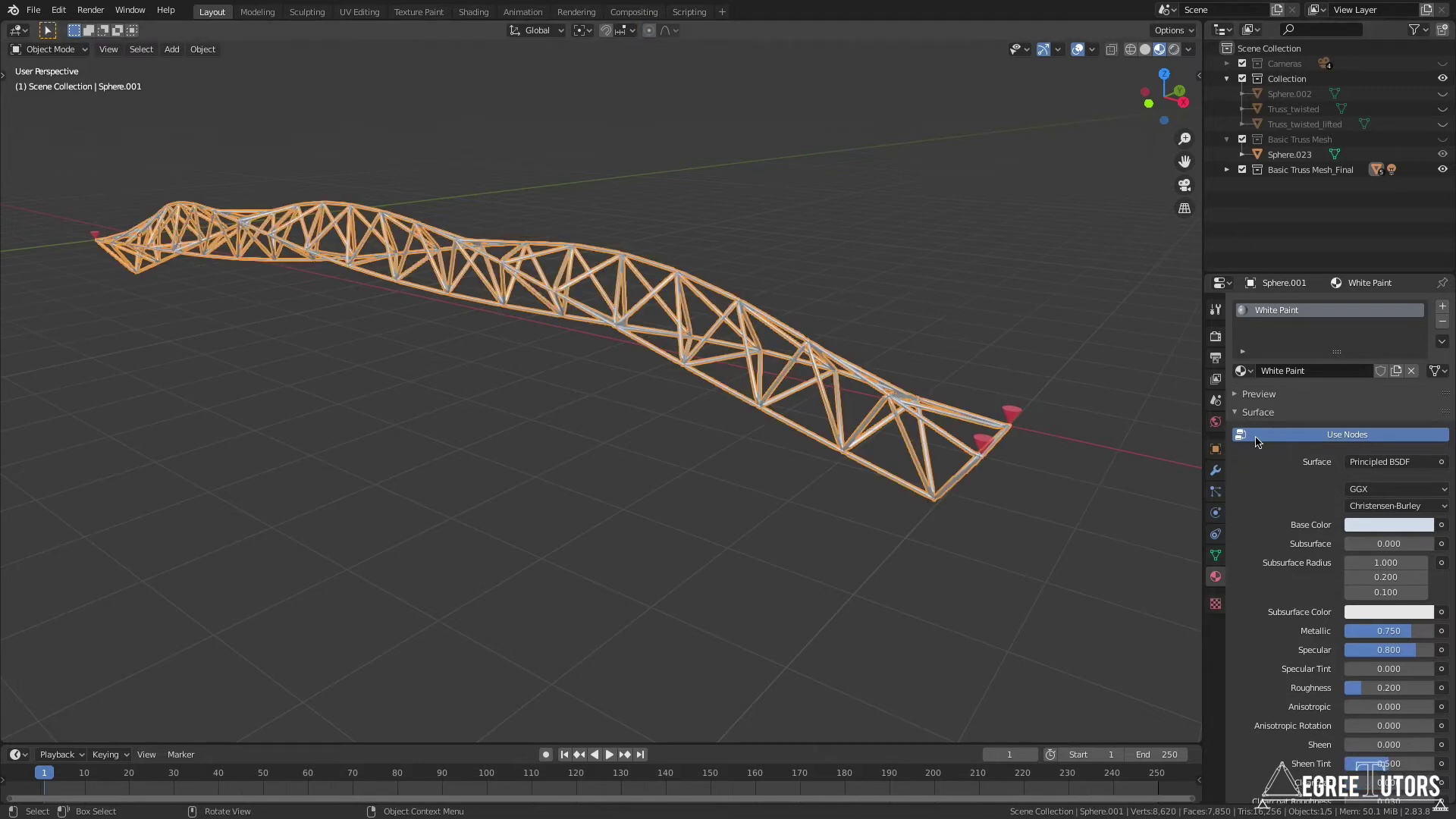
Hide the Basic Truss Mesh_Final collection and show the Truss_twisted_lifted wireframe for comparison
click(1446, 170)
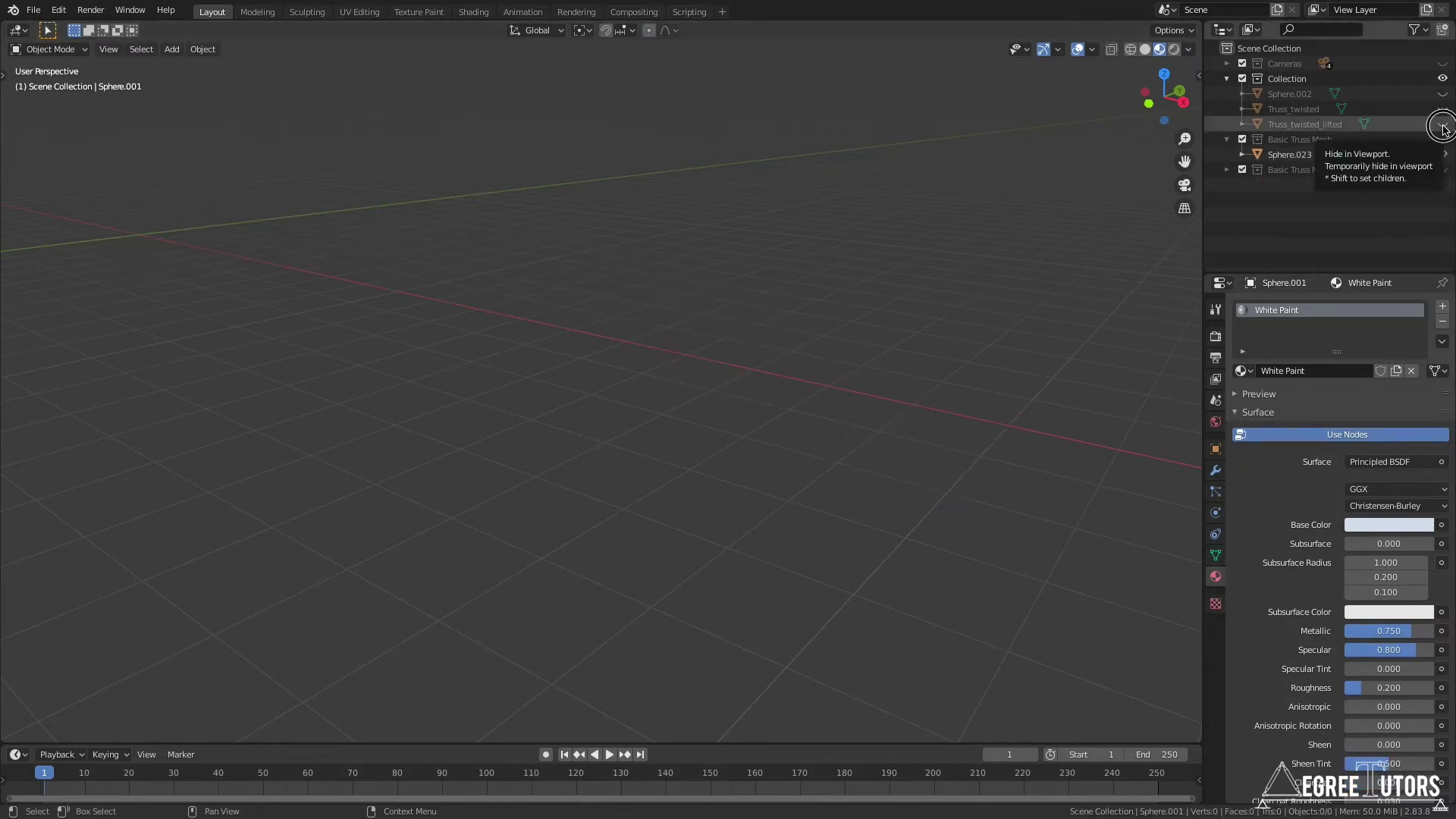
click(1443, 124)
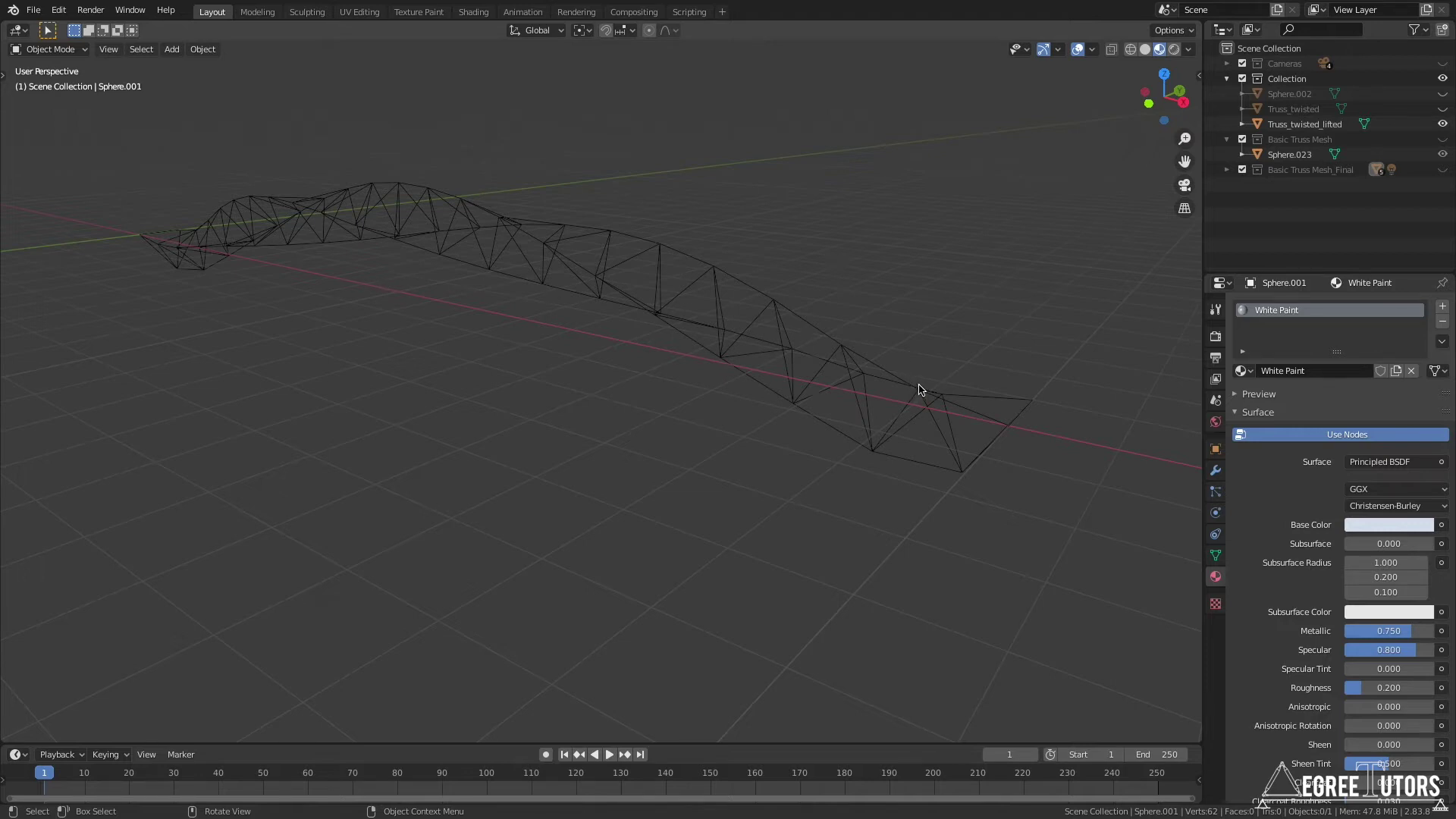
scroll(930, 415, down, 1)
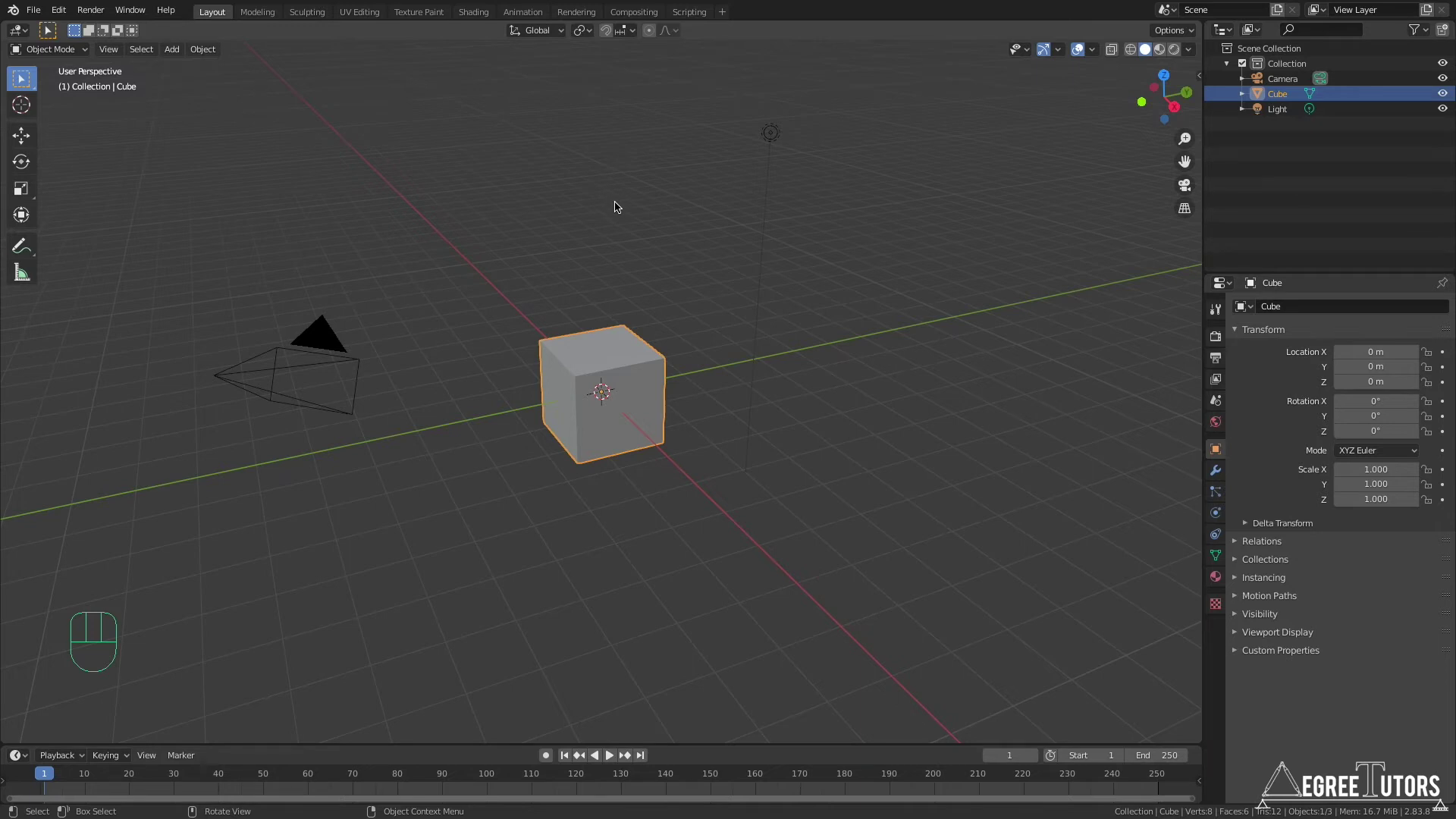
Delete the default camera, cube and light from the new scene
key(a)
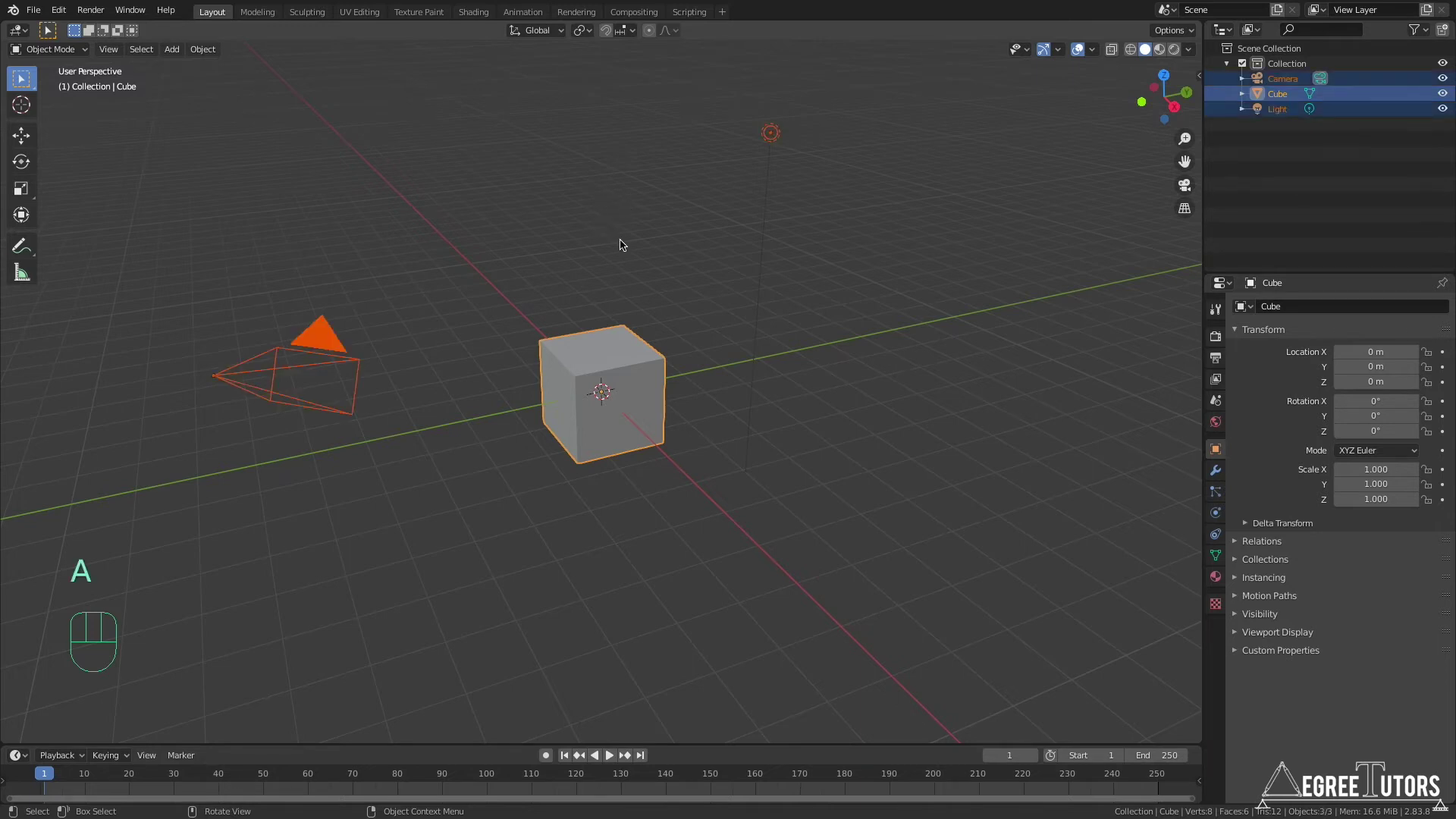
key(x)
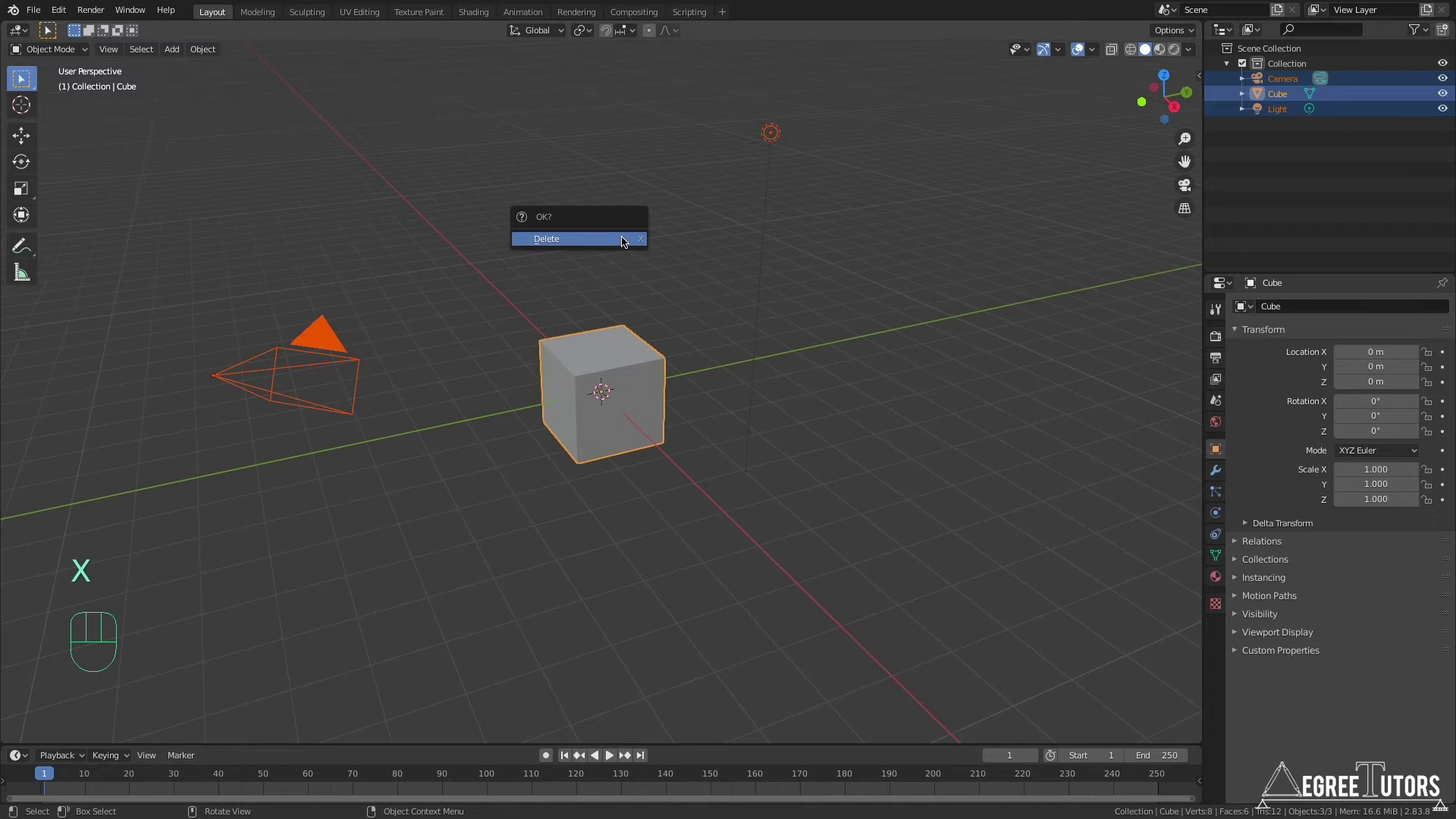
click(621, 236)
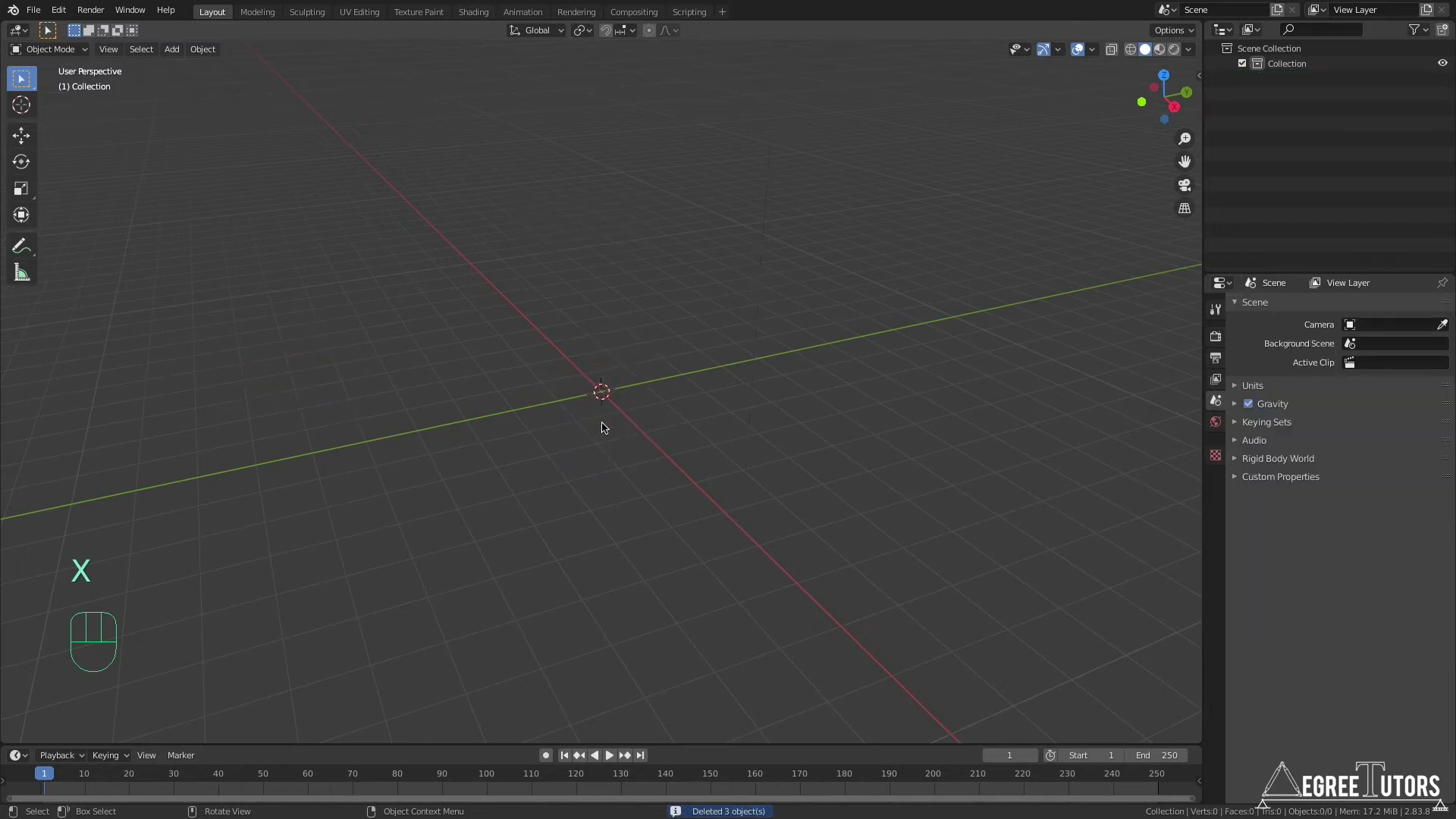
Add a plane mesh at the world origin
middle_drag(604, 422, 651, 398)
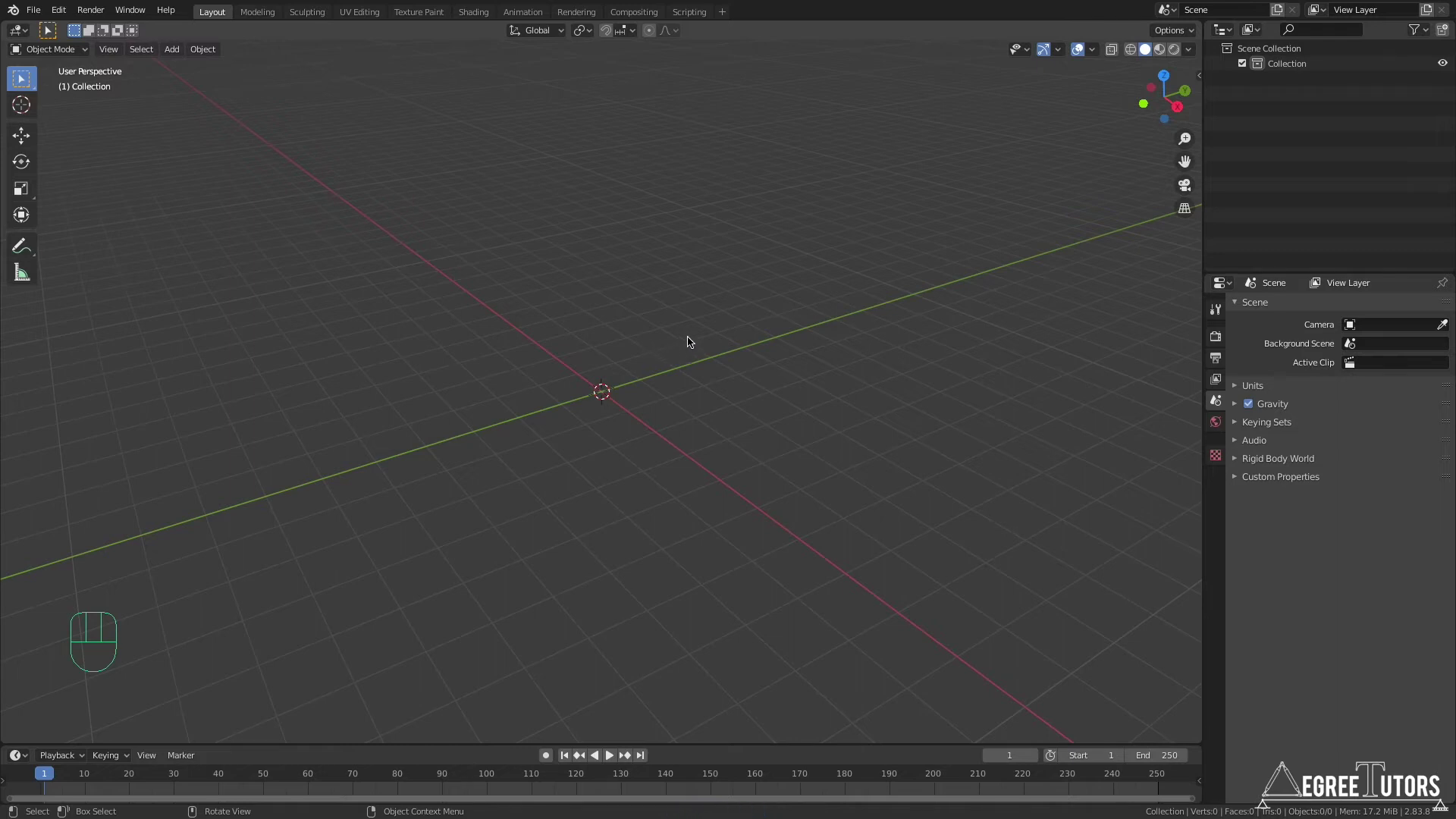
key(shift+a)
mouse_move(684, 341)
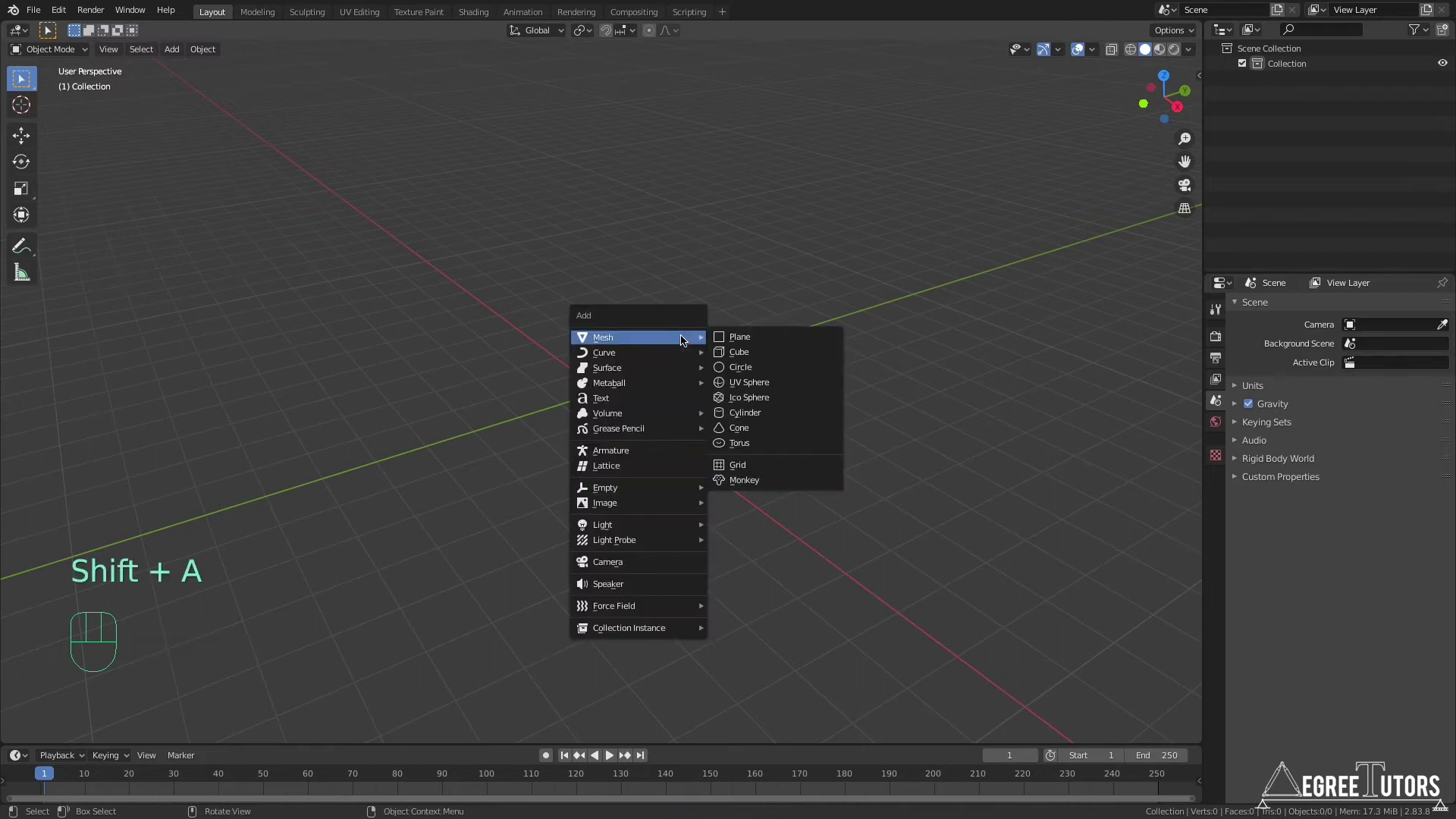
click(748, 338)
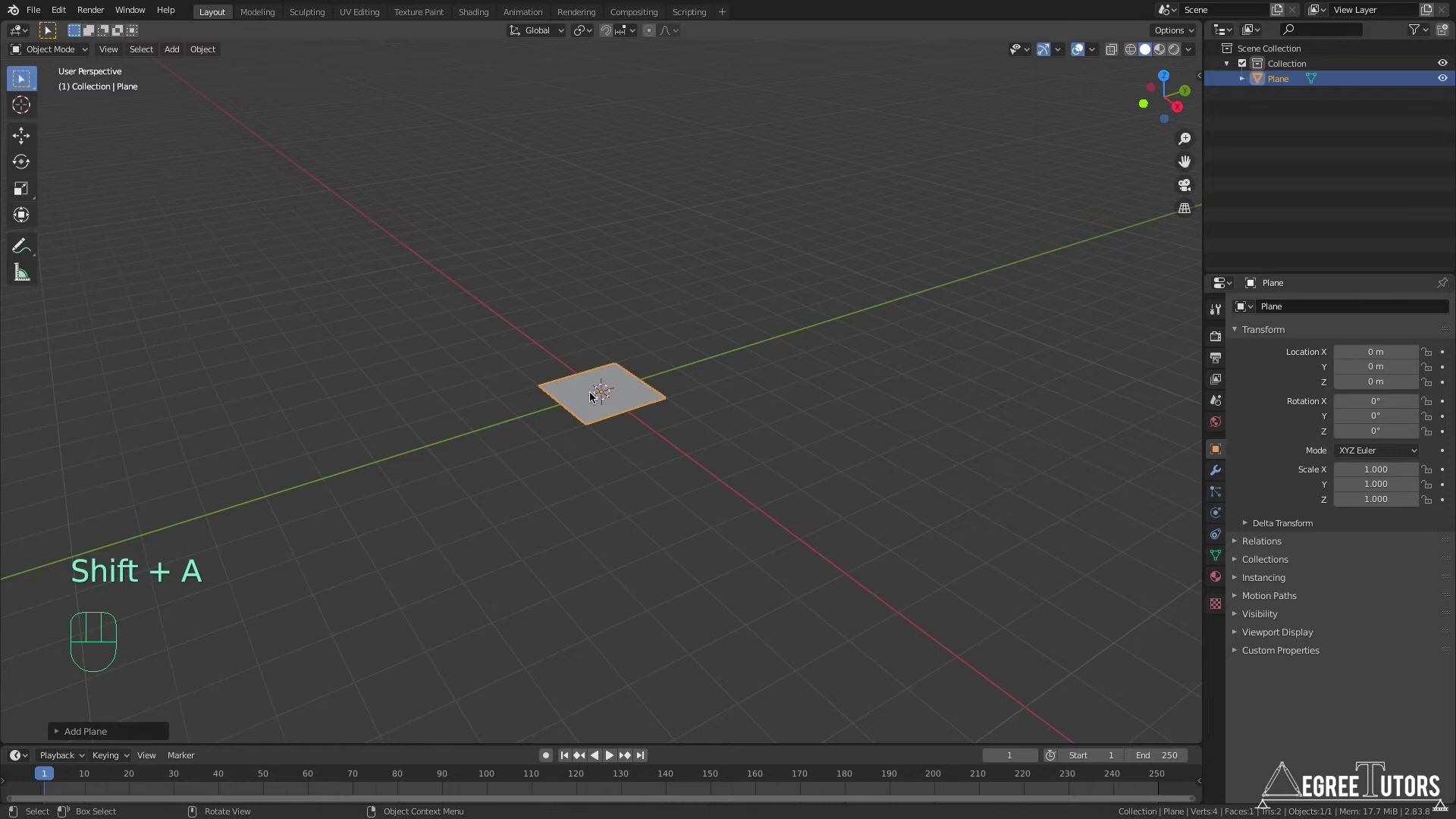
click(636, 402)
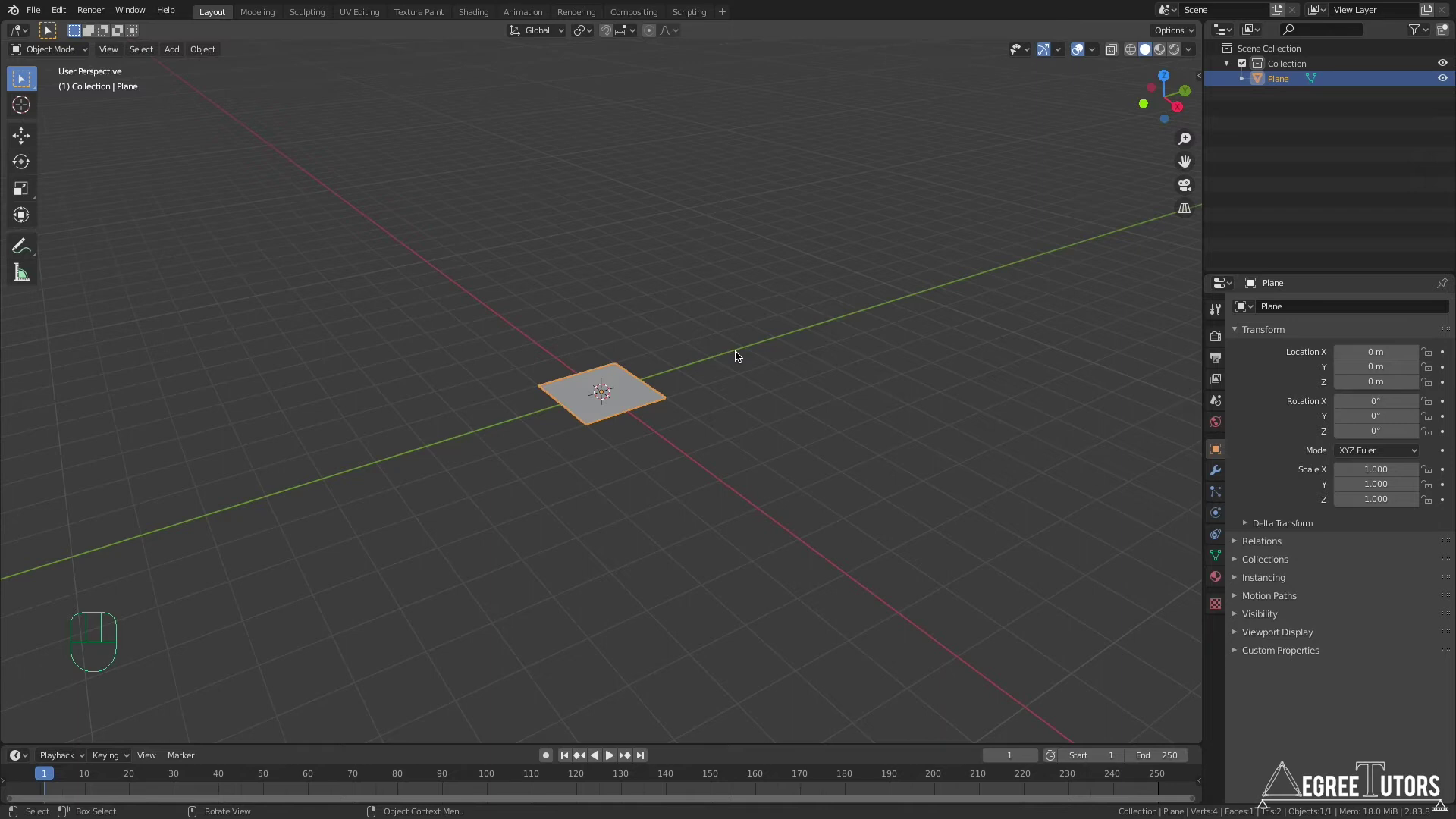
key(shift+a)
Enter Edit Mode on the plane and merge all its vertices at the center
key(Tab)
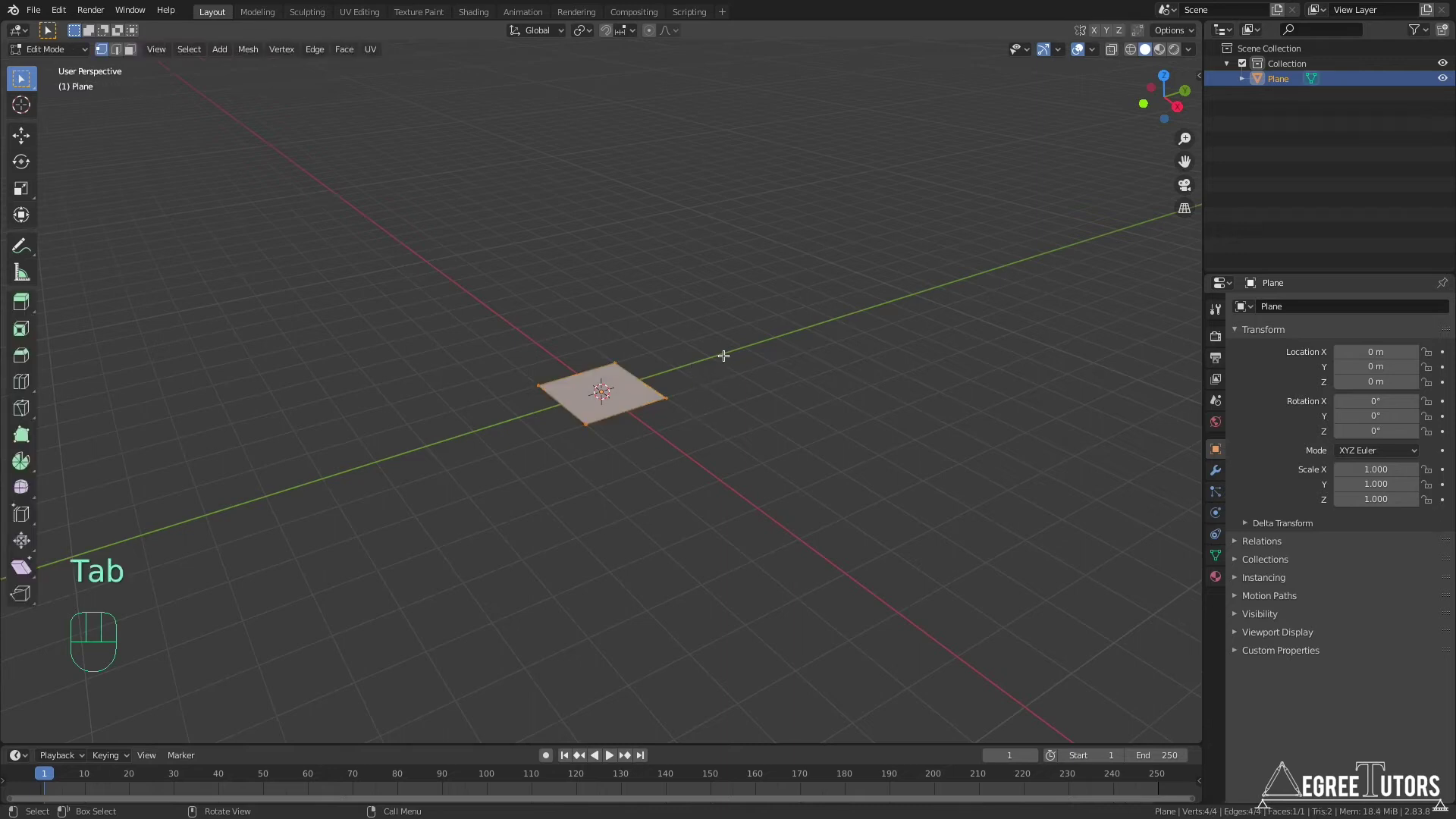
click(248, 50)
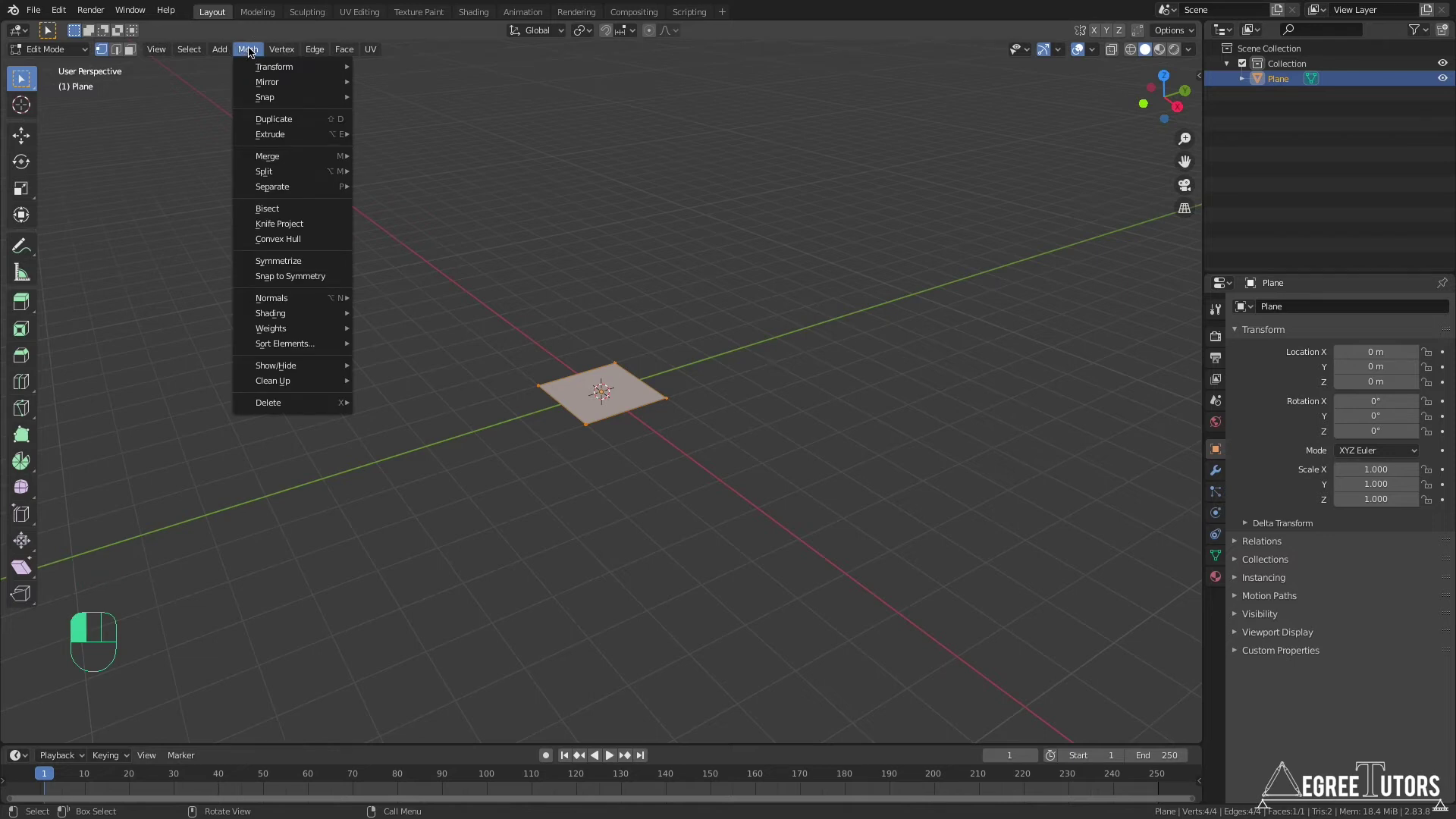
mouse_move(282, 163)
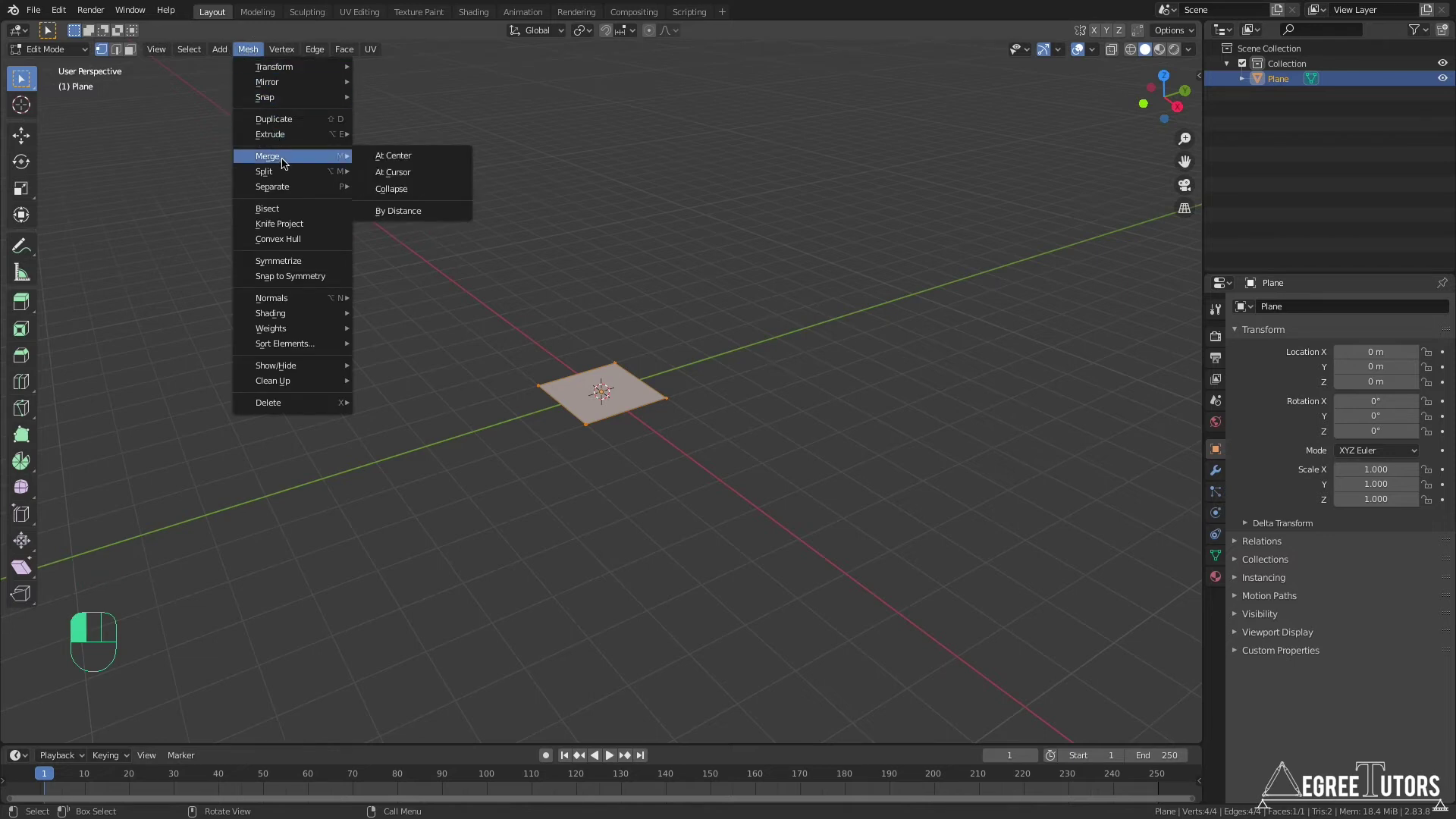
click(384, 157)
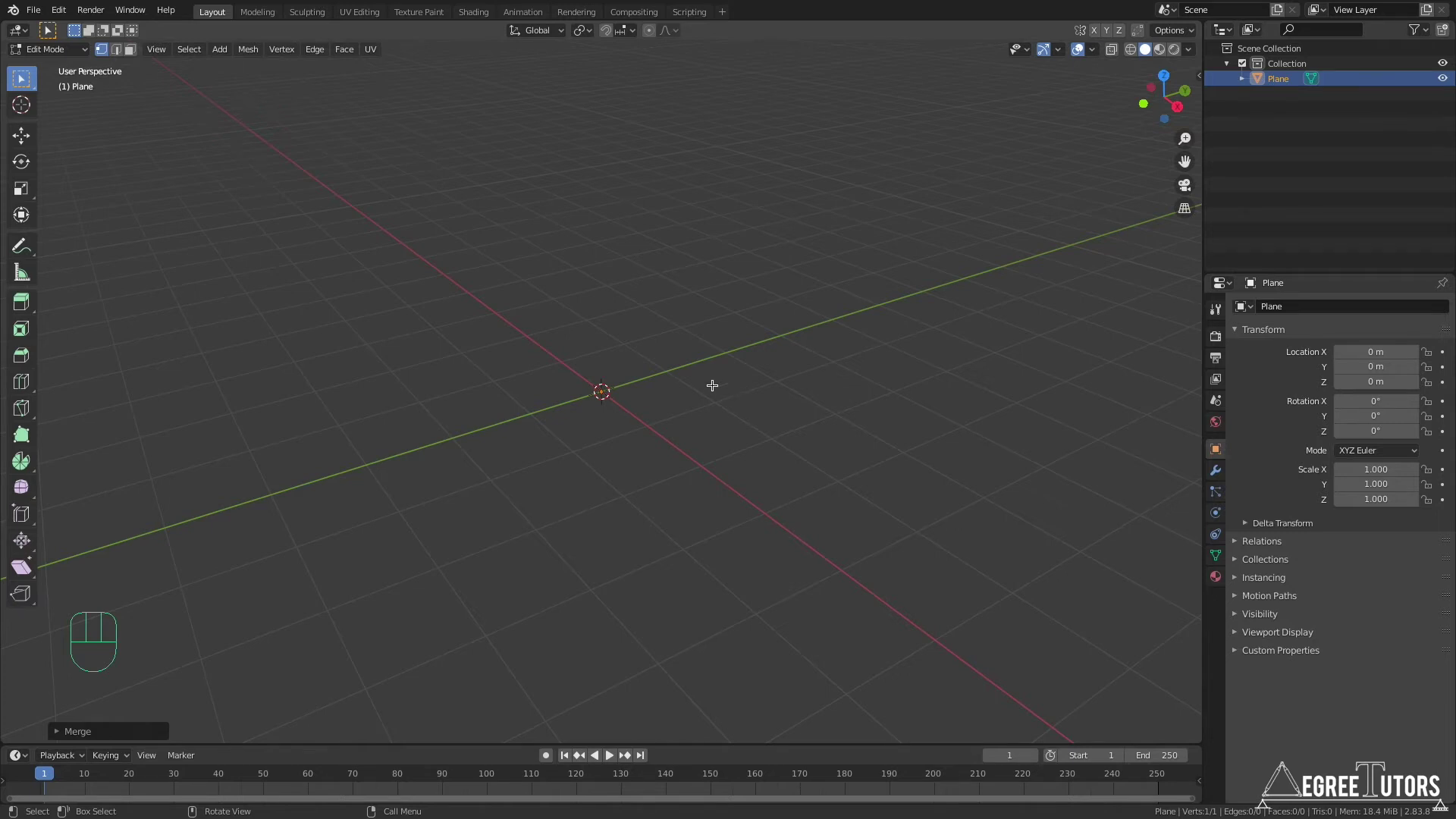
Extrude the single vertex at the origin 1 m along the global X axis
middle_drag(712, 387, 703, 437)
middle_drag(757, 439, 789, 447)
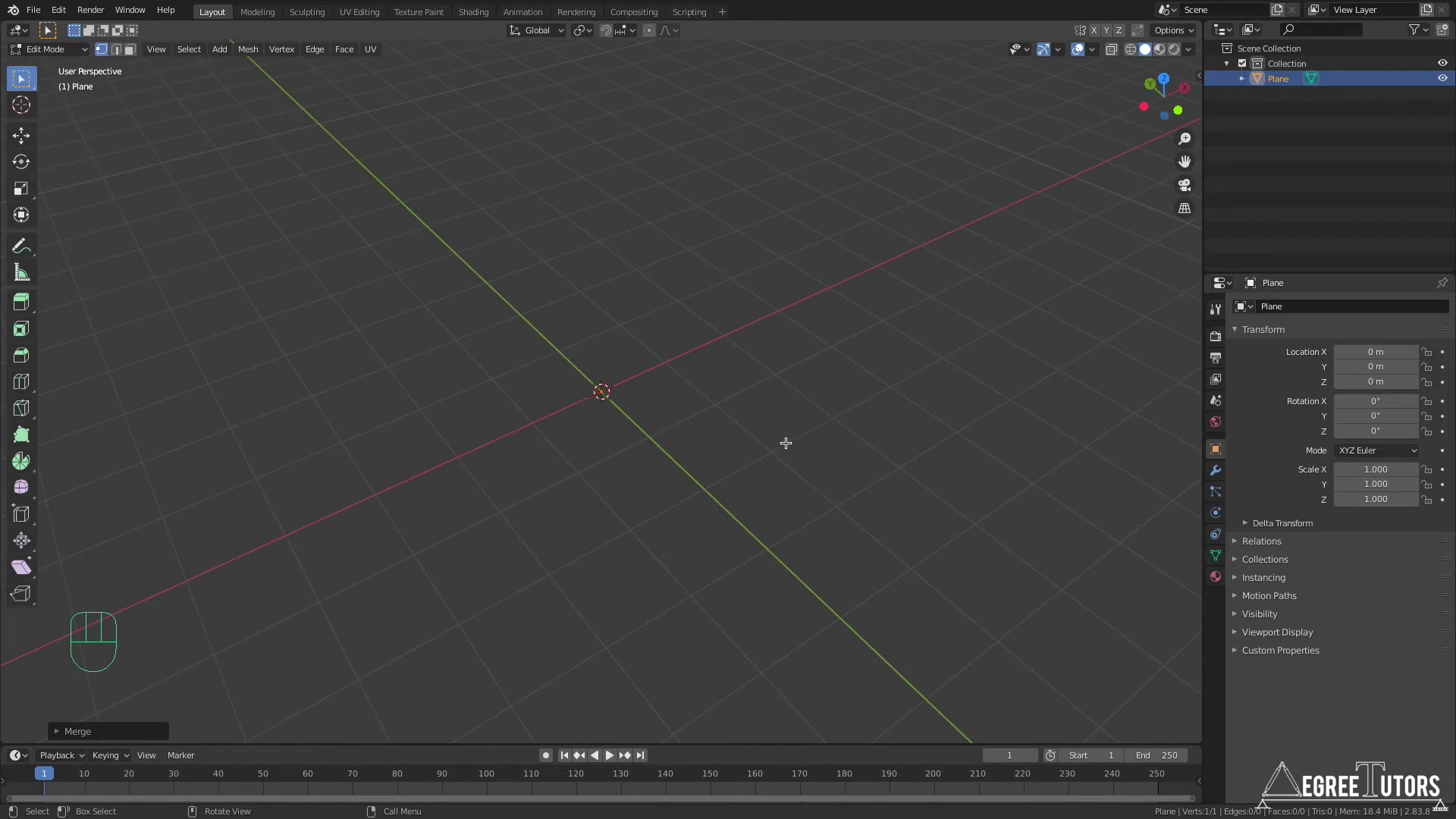
key(e)
key(x)
key(1)
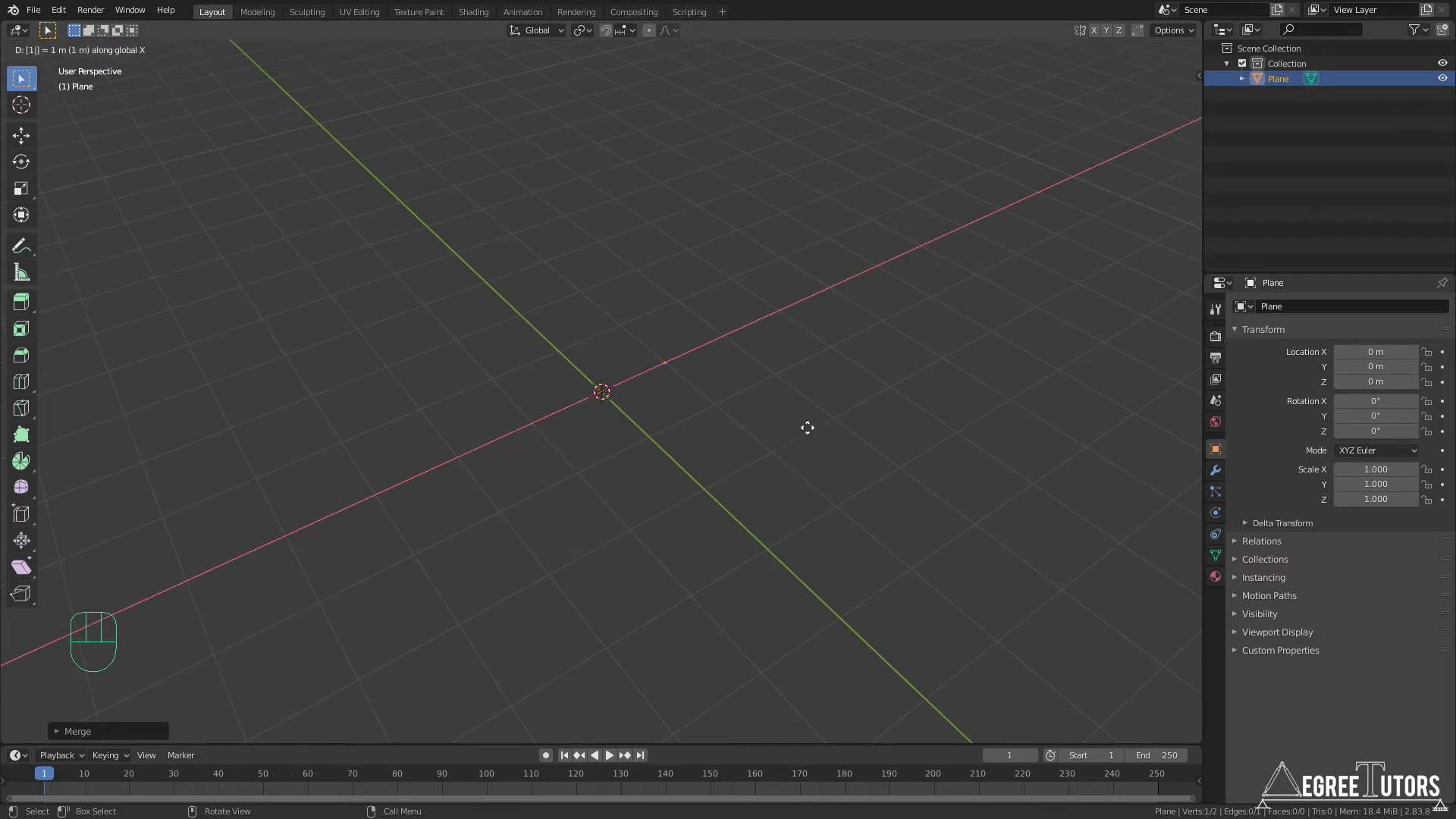
text(m)
key(Return)
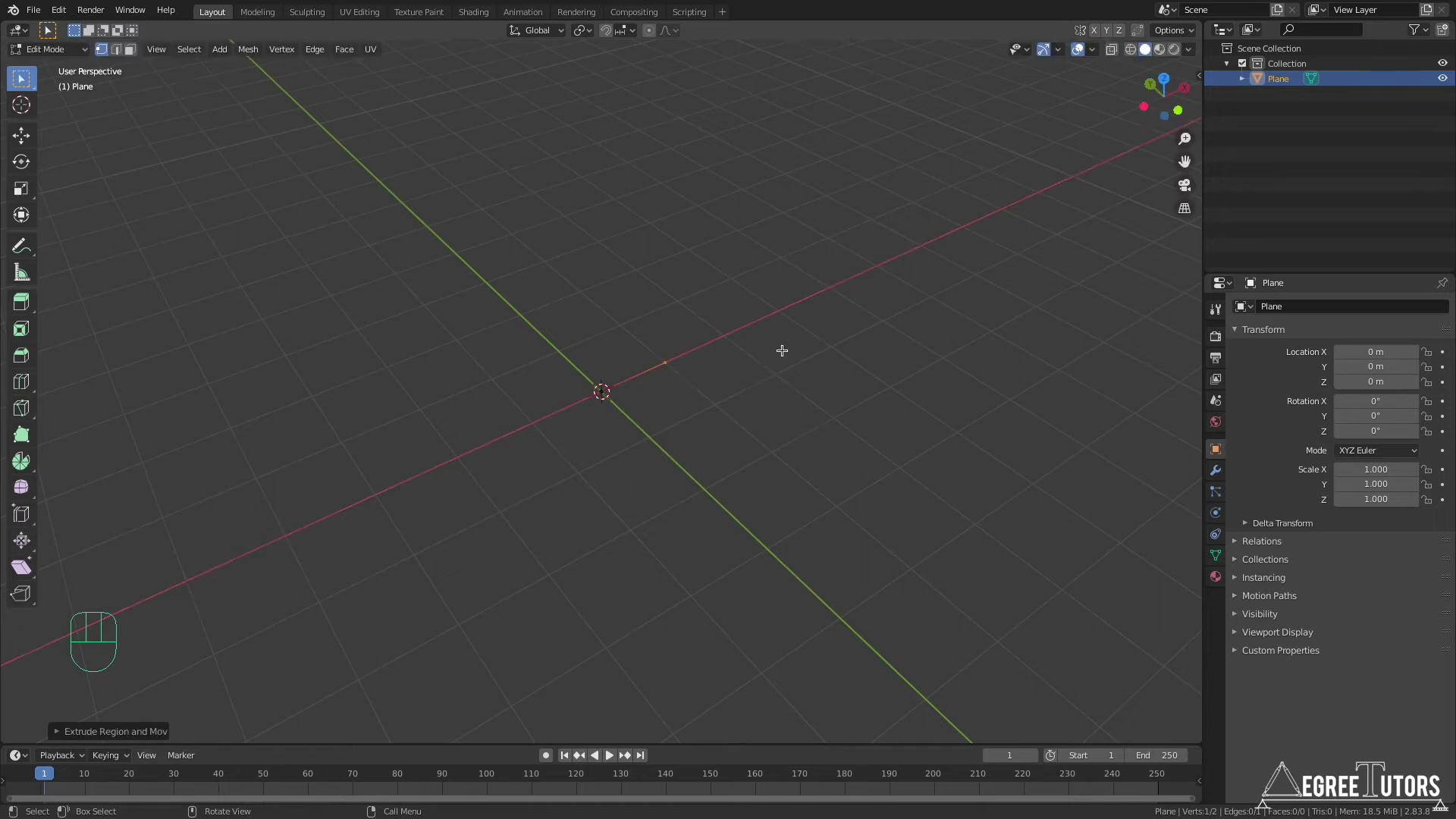
Extrude the edge's far-end vertex on the X axis 1 m along the global Y axis
key(Tab)
mouse_move(671, 392)
middle_down()
mouse_move(717, 443)
mouse_move(663, 403)
middle_up()
key(Tab)
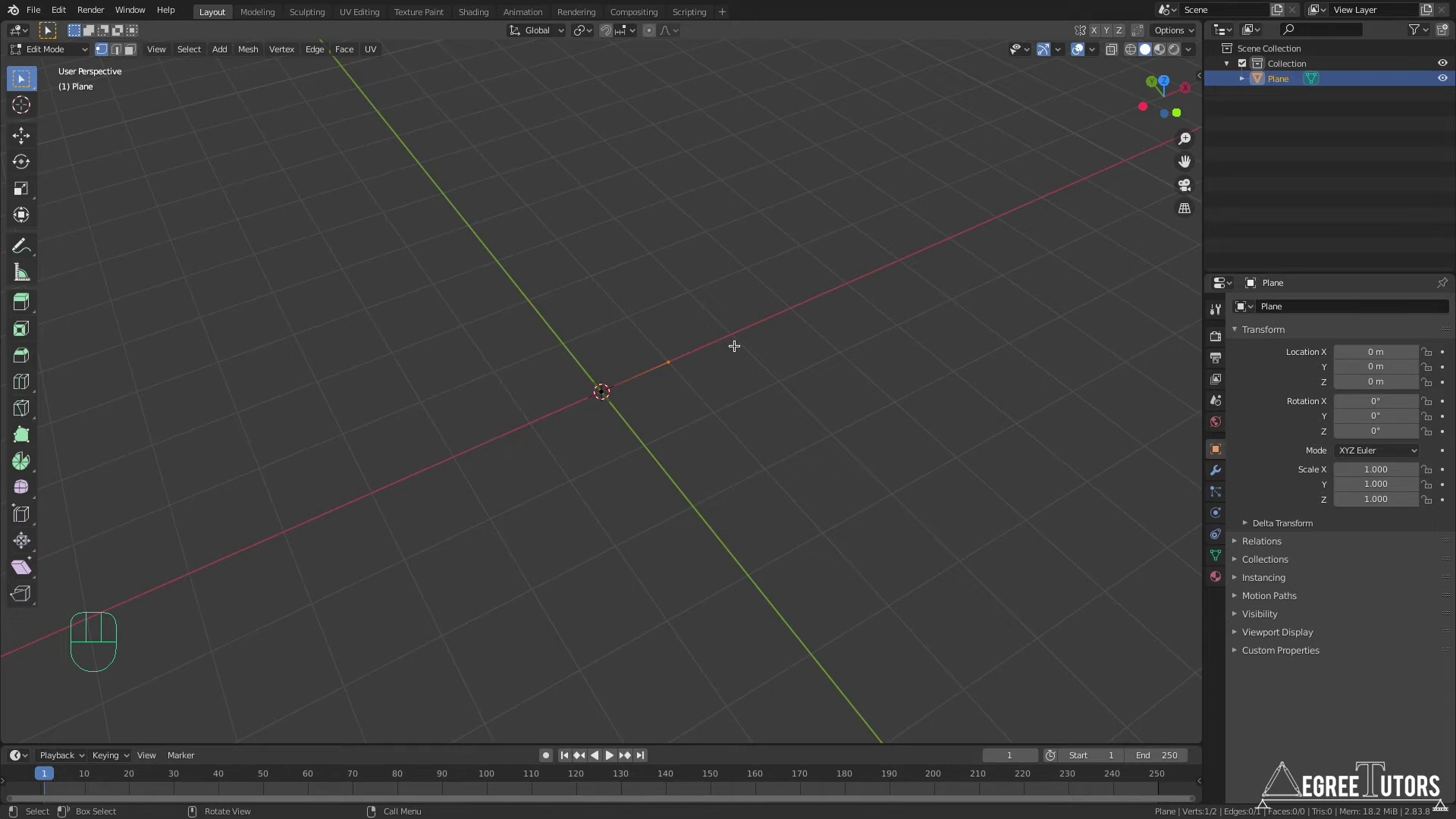
key(e)
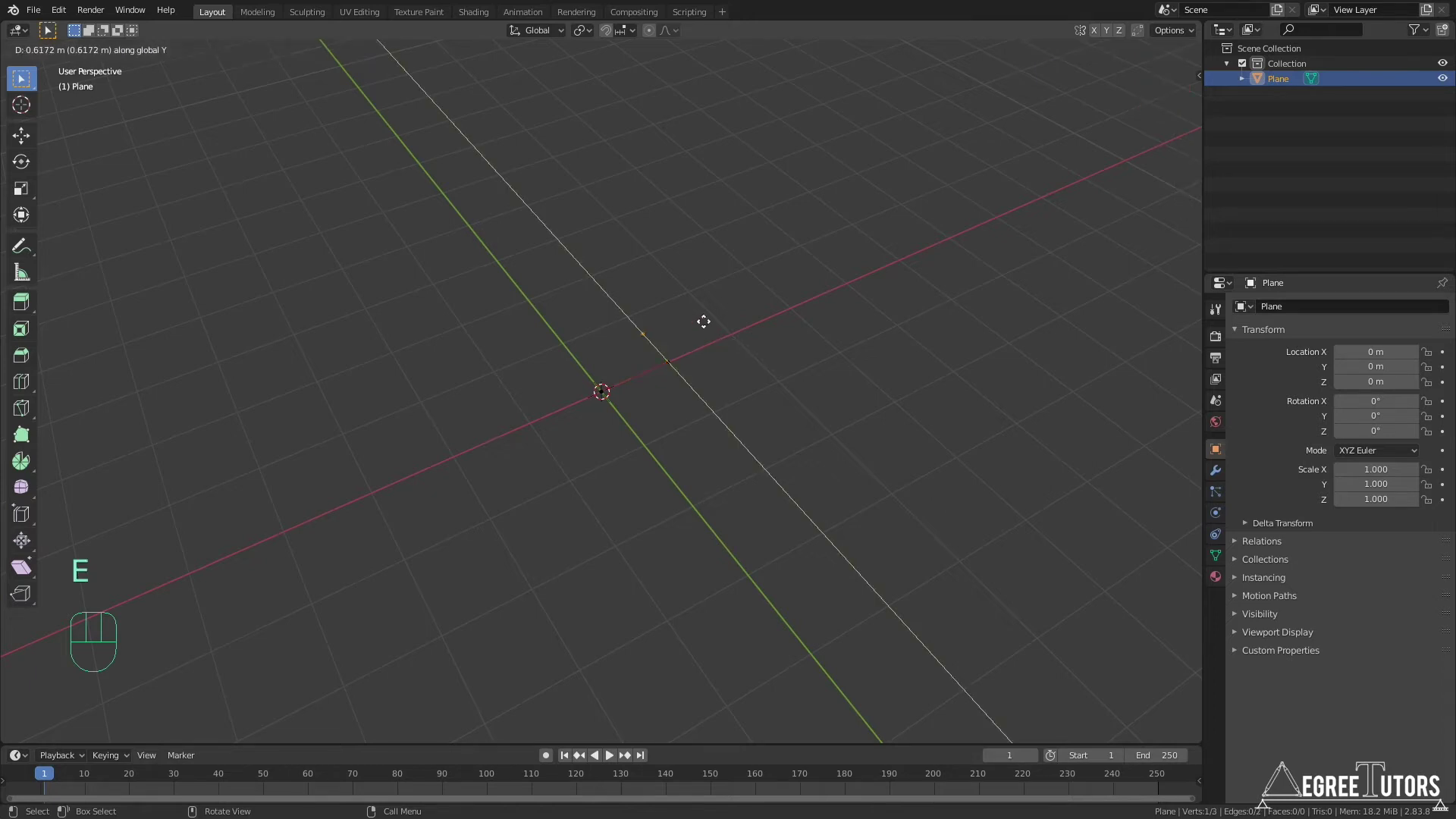
click(703, 322)
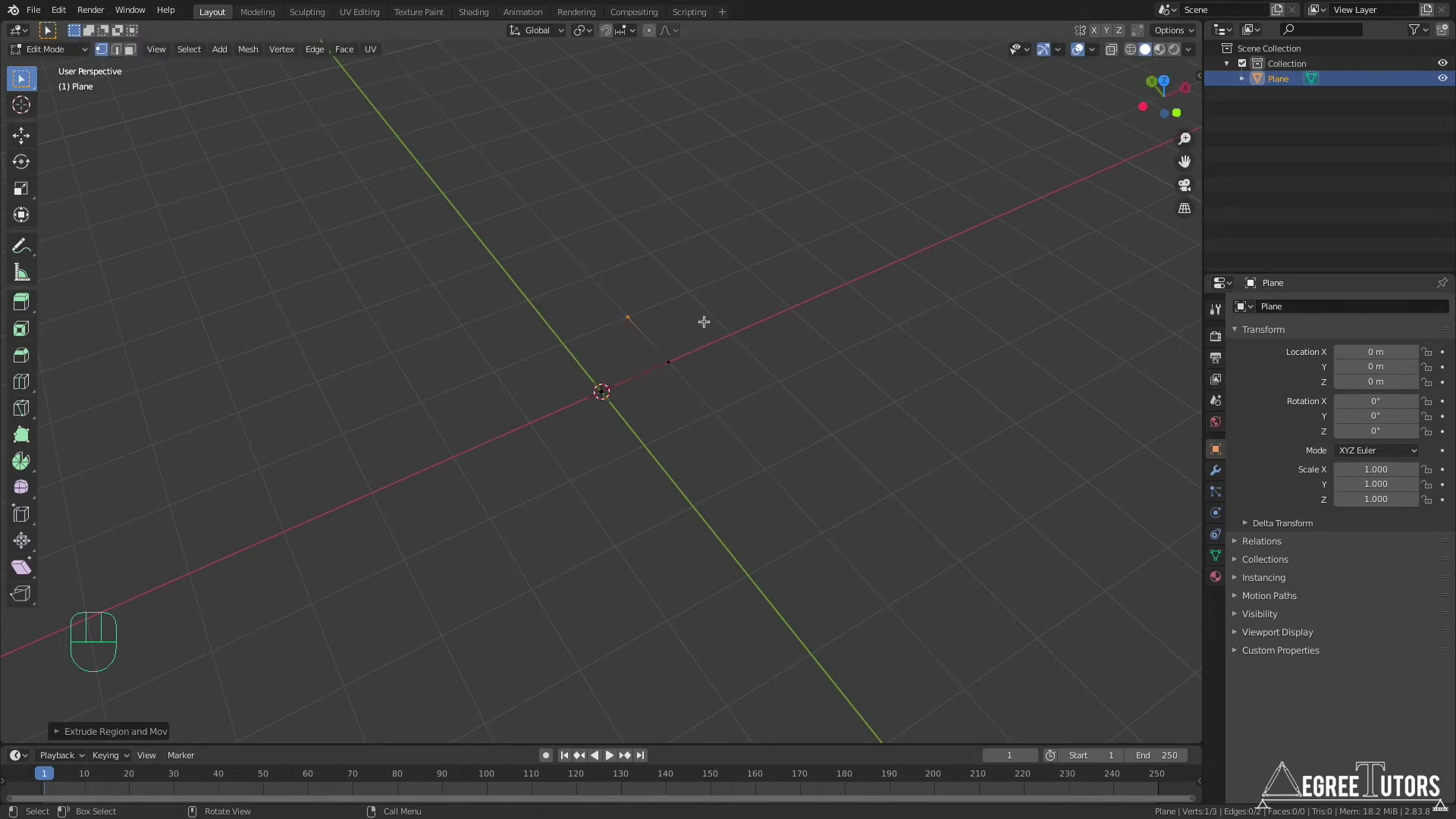
Extrude the vertex at the origin 1 m along the global Y axis
click(602, 392)
text(e)
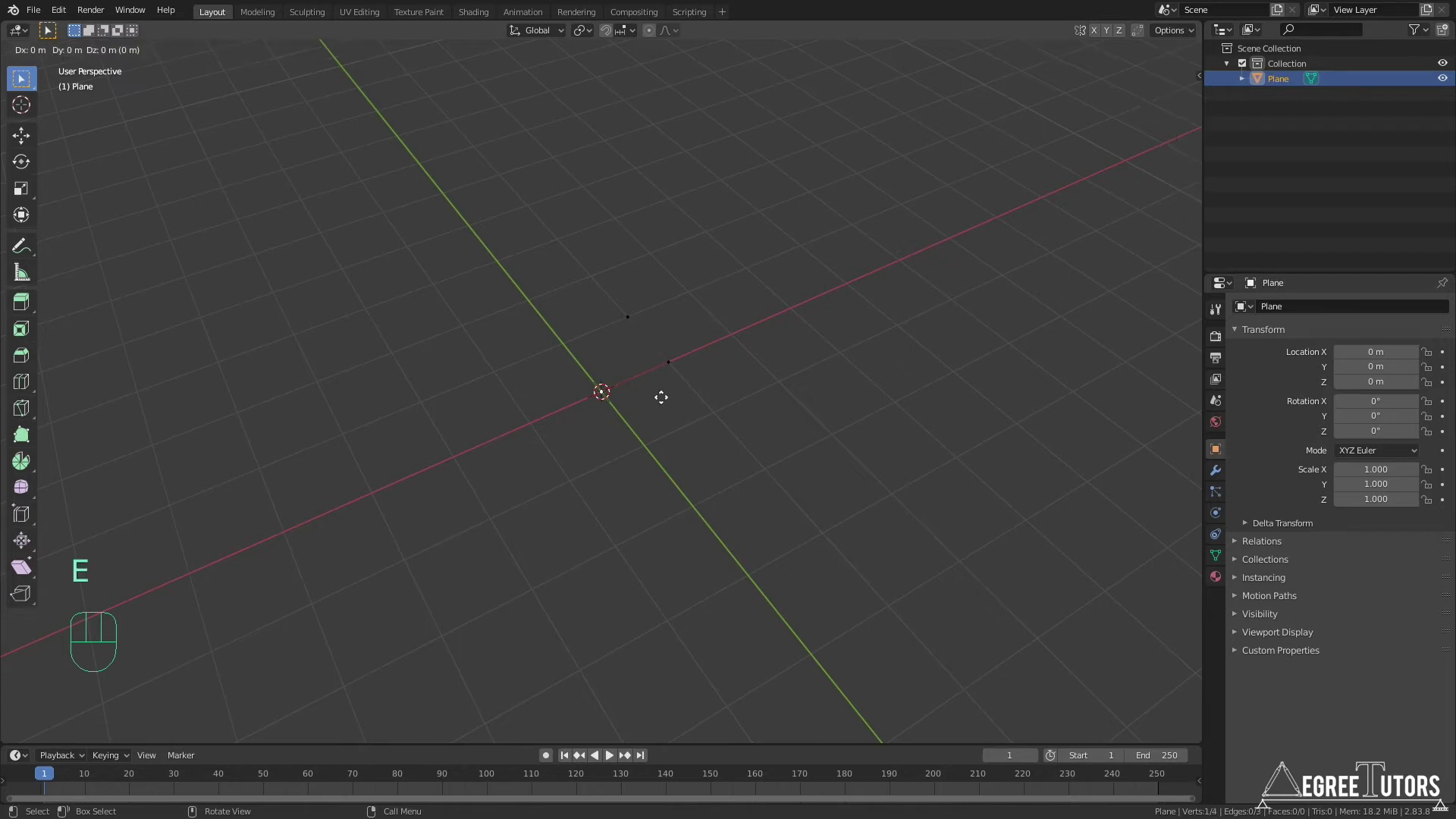
text(y1)
key(Return)
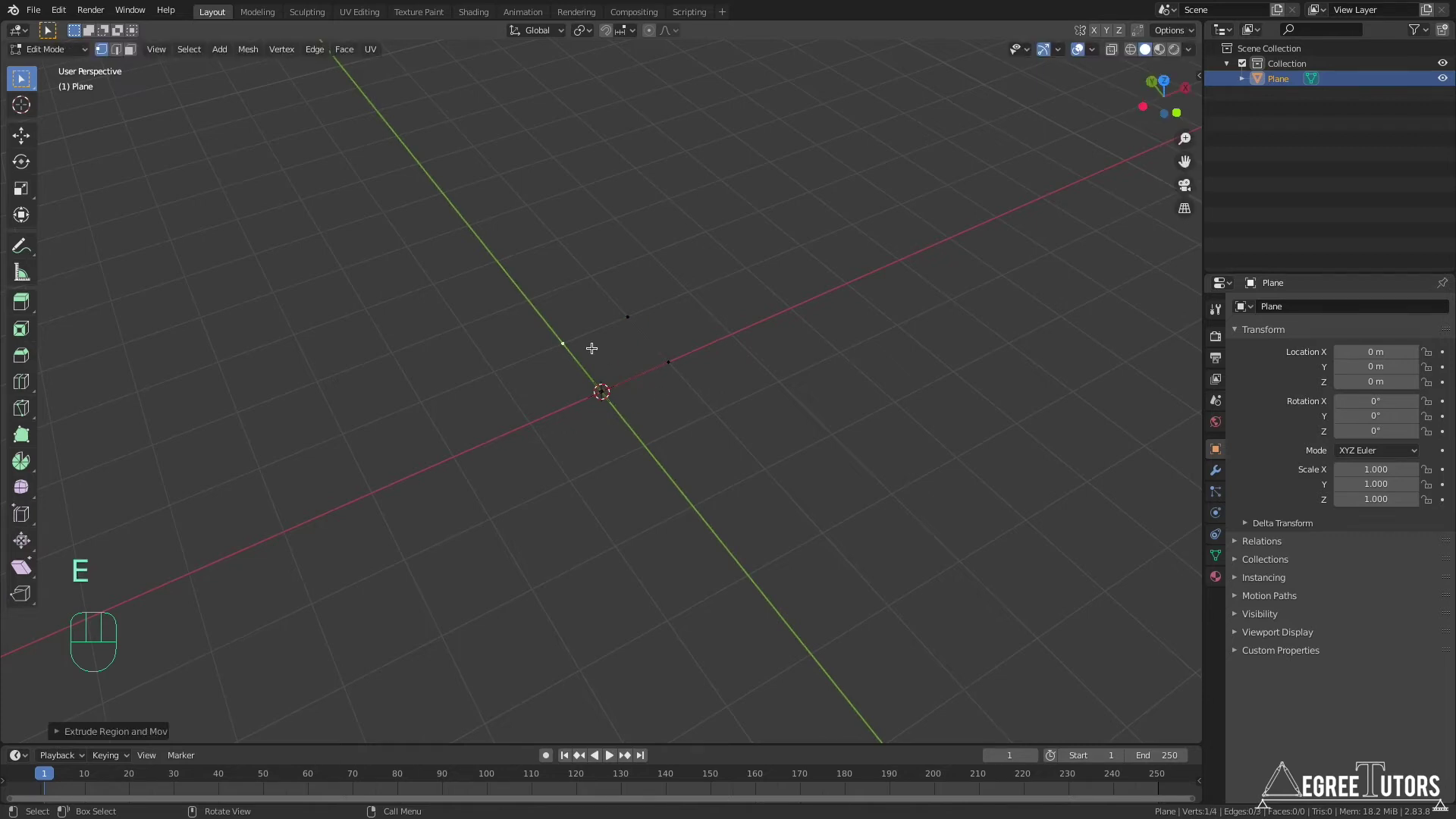
Join the free ends of the two Y-direction edges with an edge to close the square base
shift+click(633, 314)
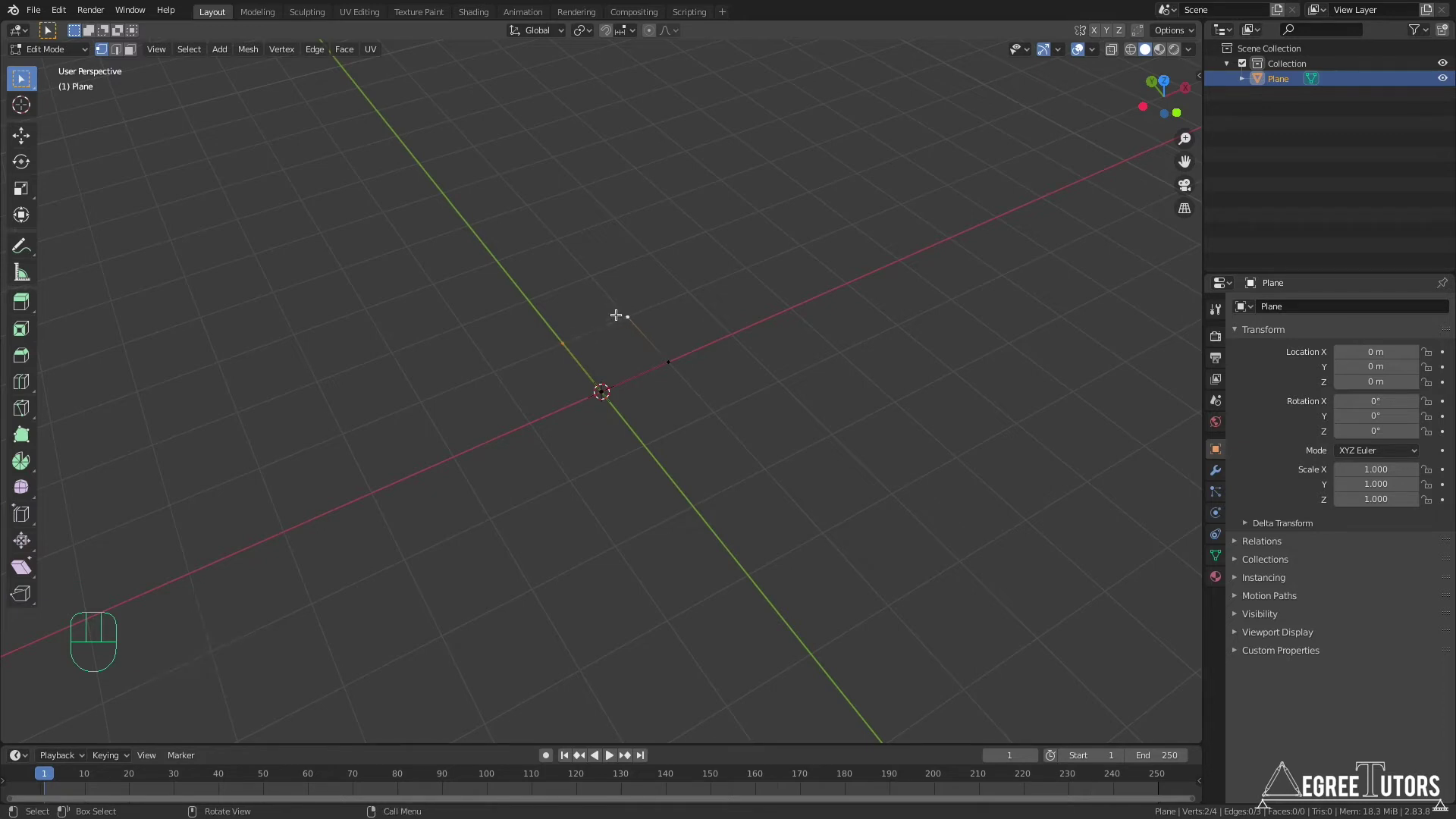
shift+click(561, 341)
shift+click(563, 342)
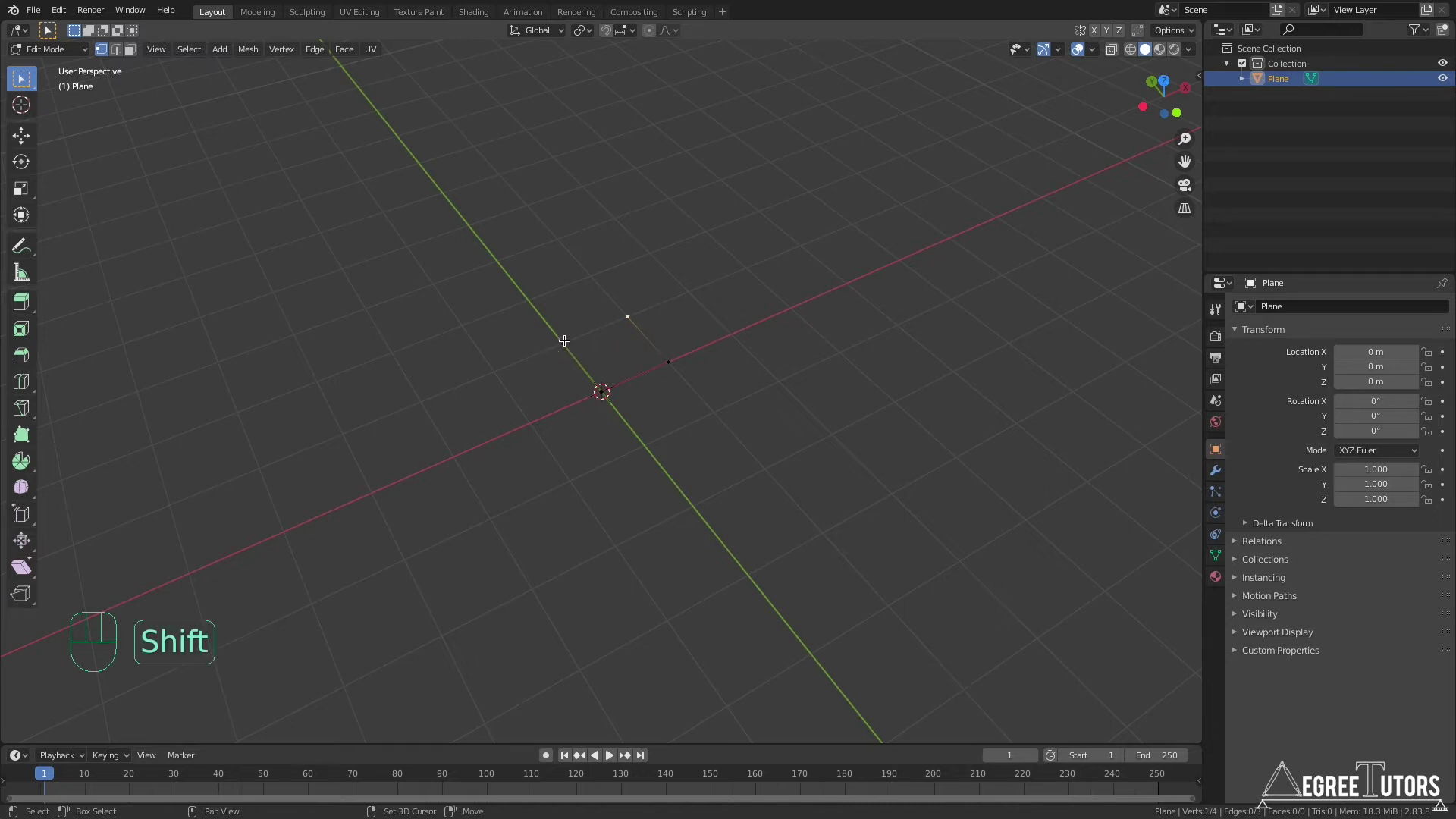
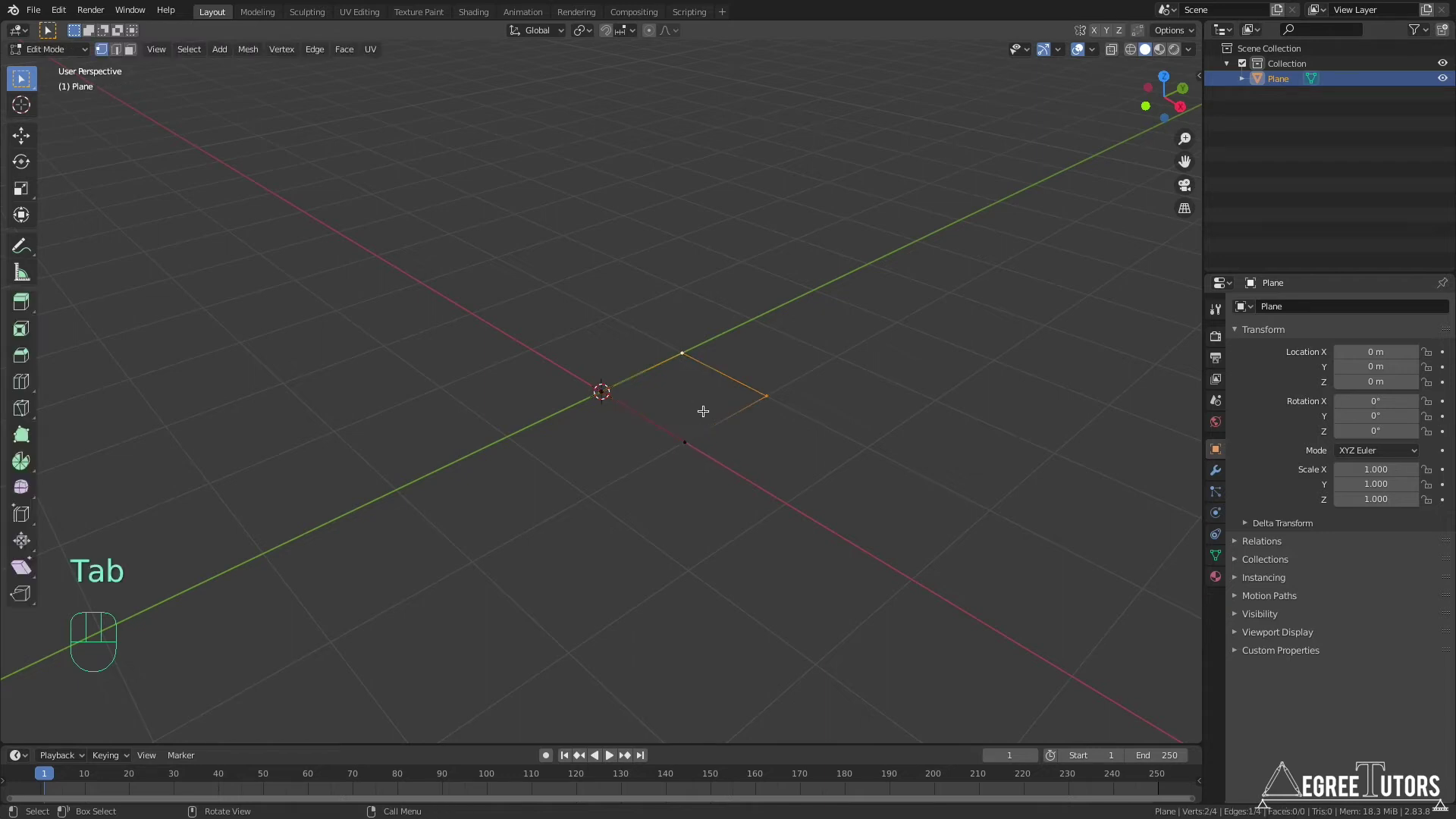
Duplicate the vertex at the origin and place the copy 0.5 m along global X and 0.5 m along global Y
click(767, 396)
click(628, 407)
key(shift+d)
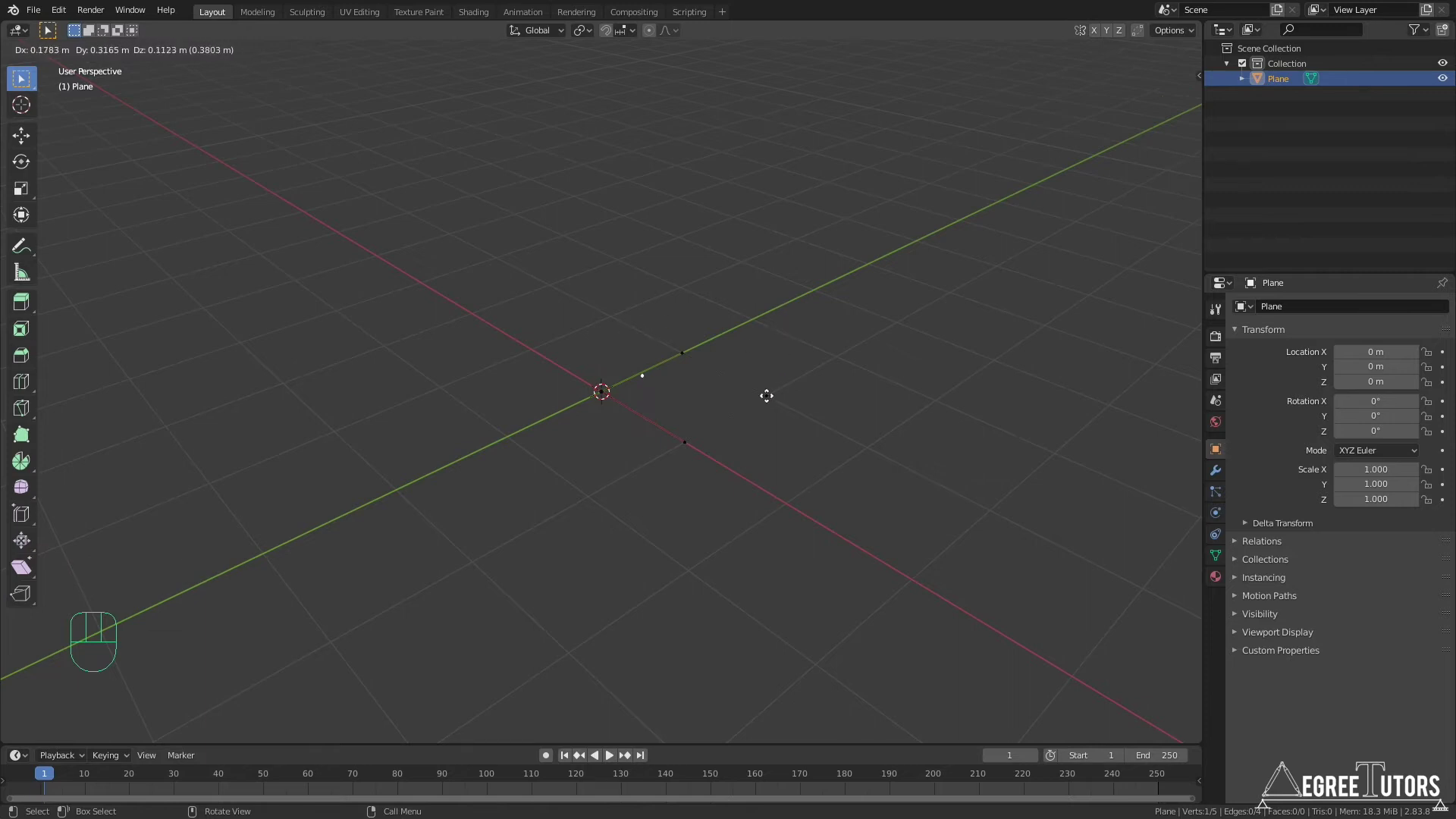
key(x)
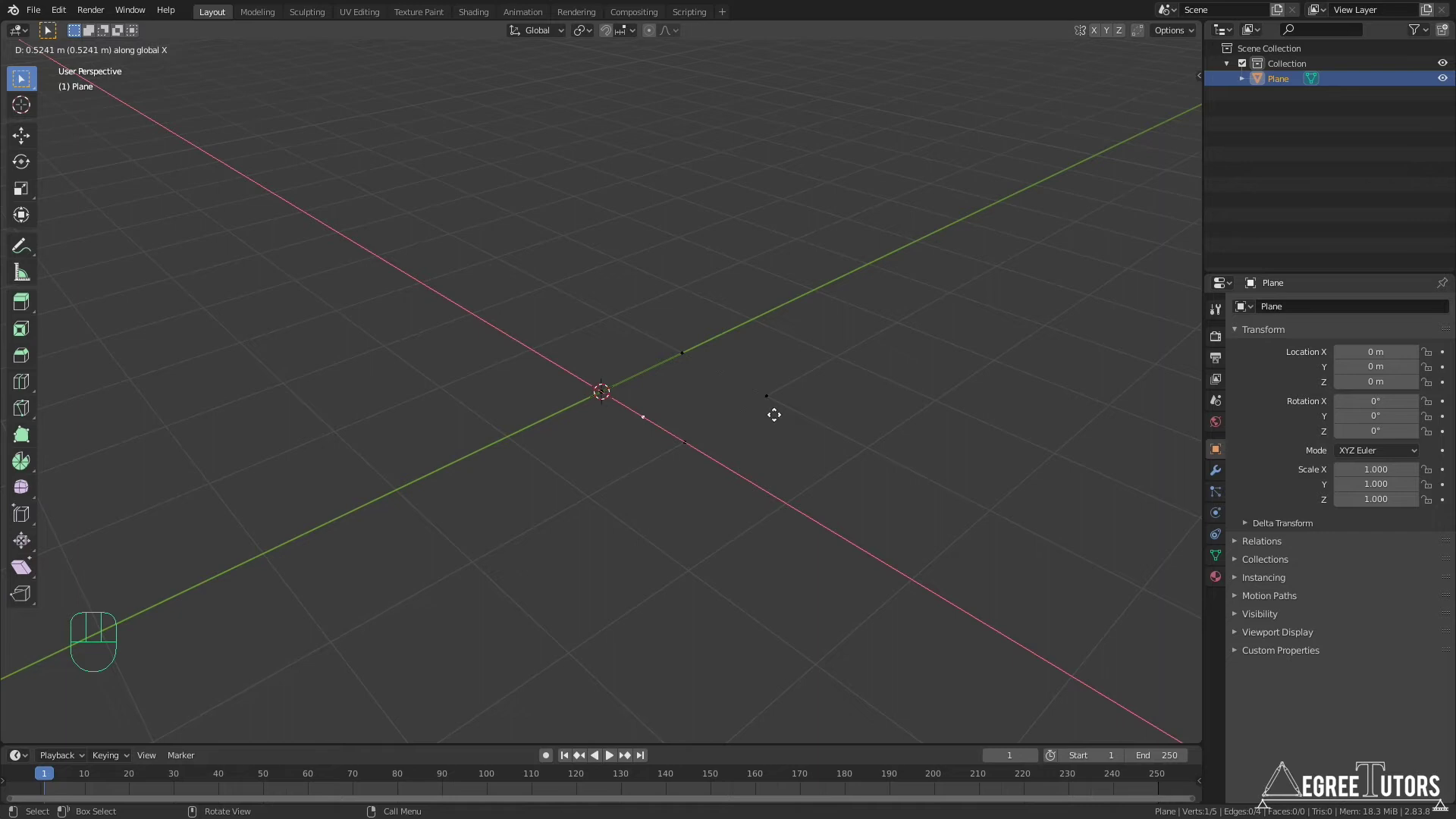
text(0.5)
key(Return)
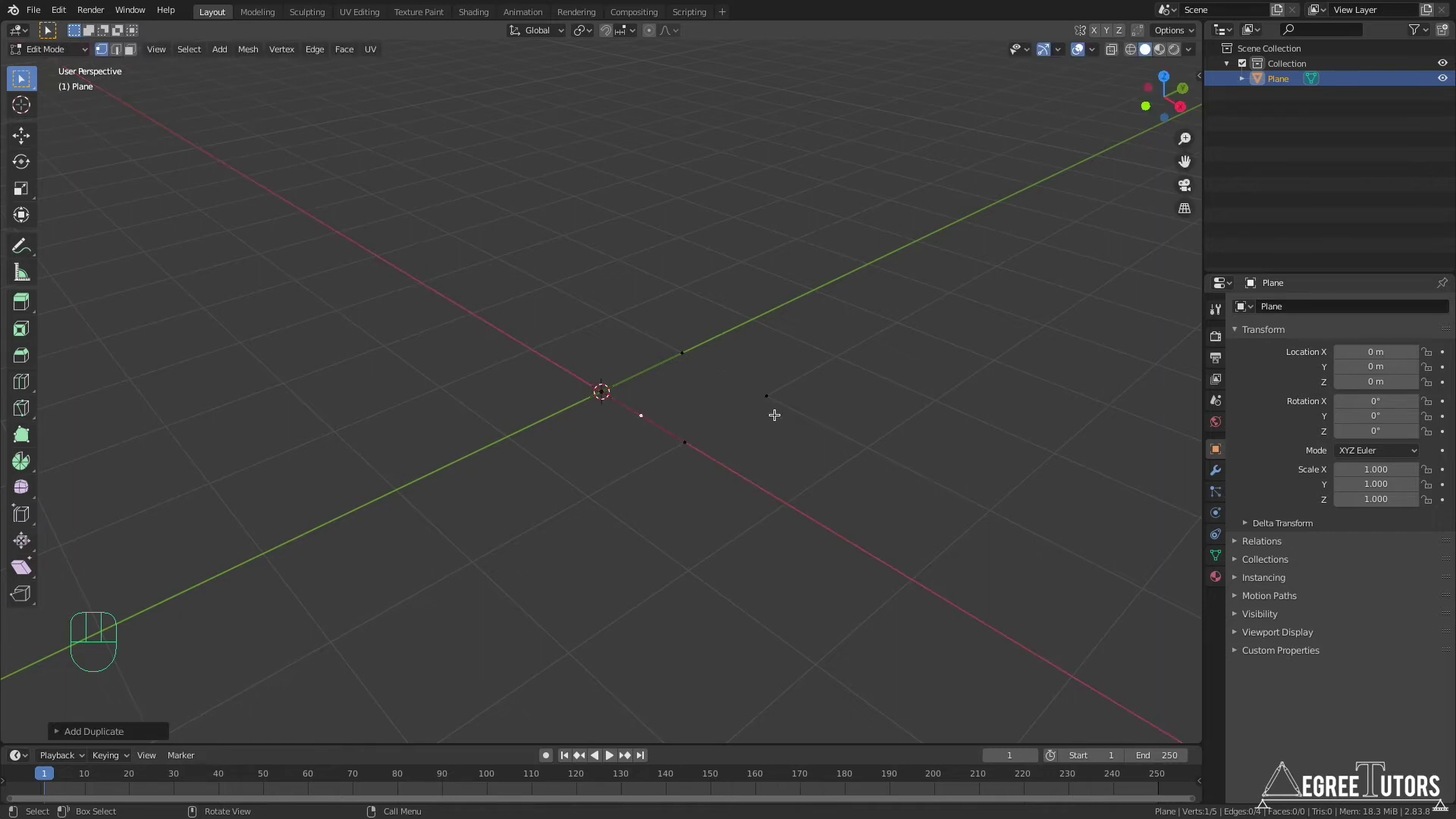
key(g)
key(y)
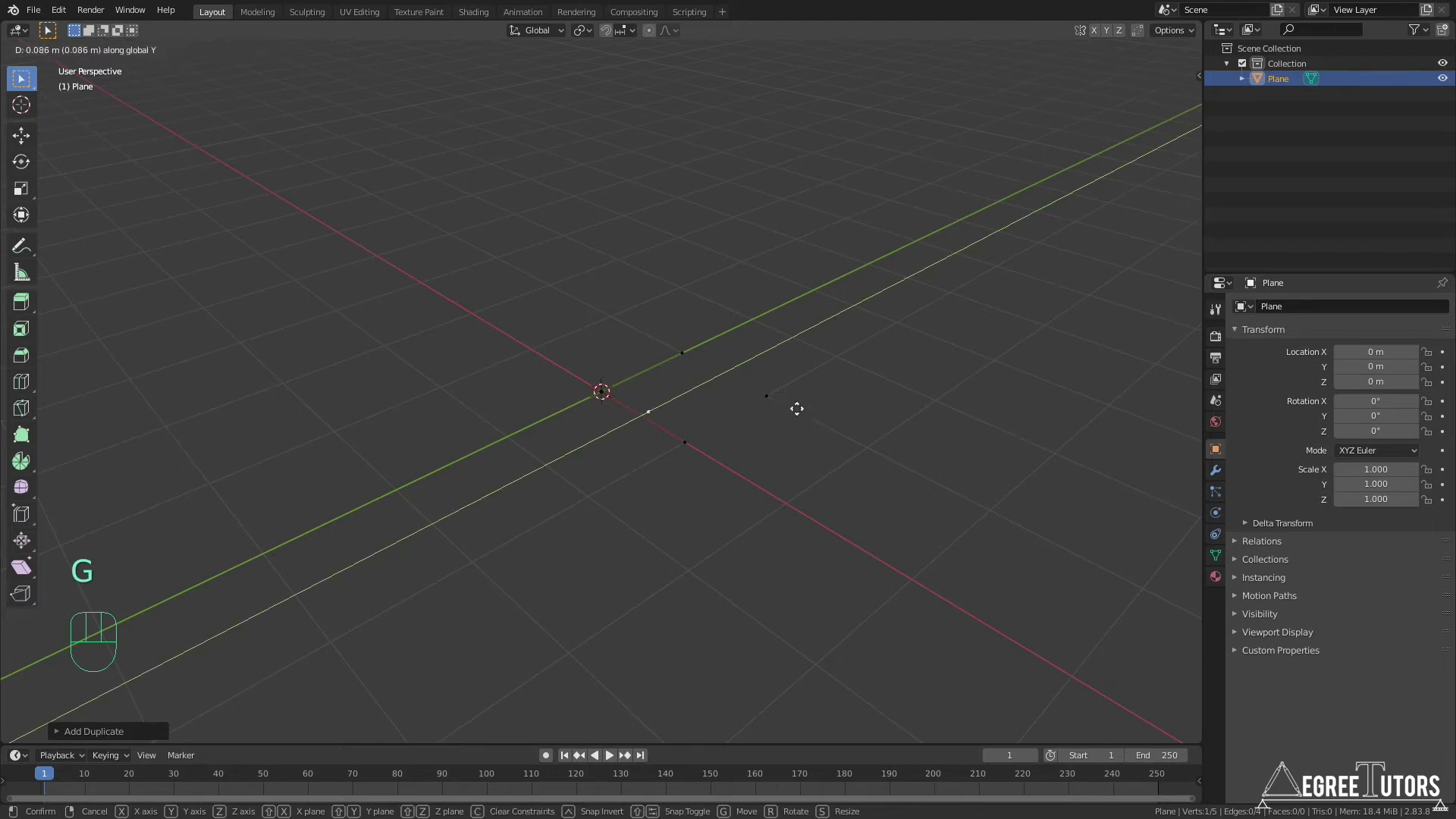
text(0.5)
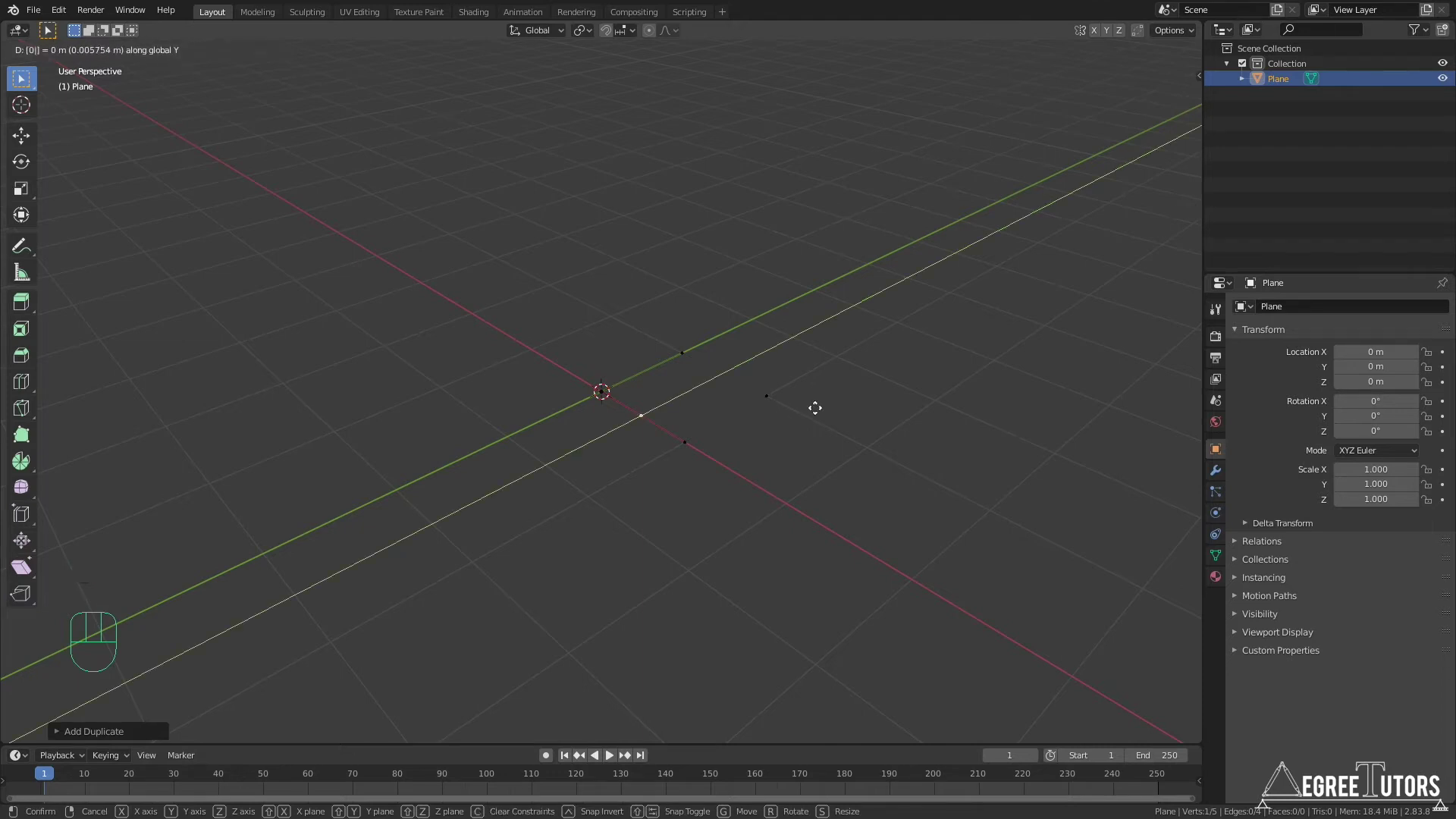
key(Return)
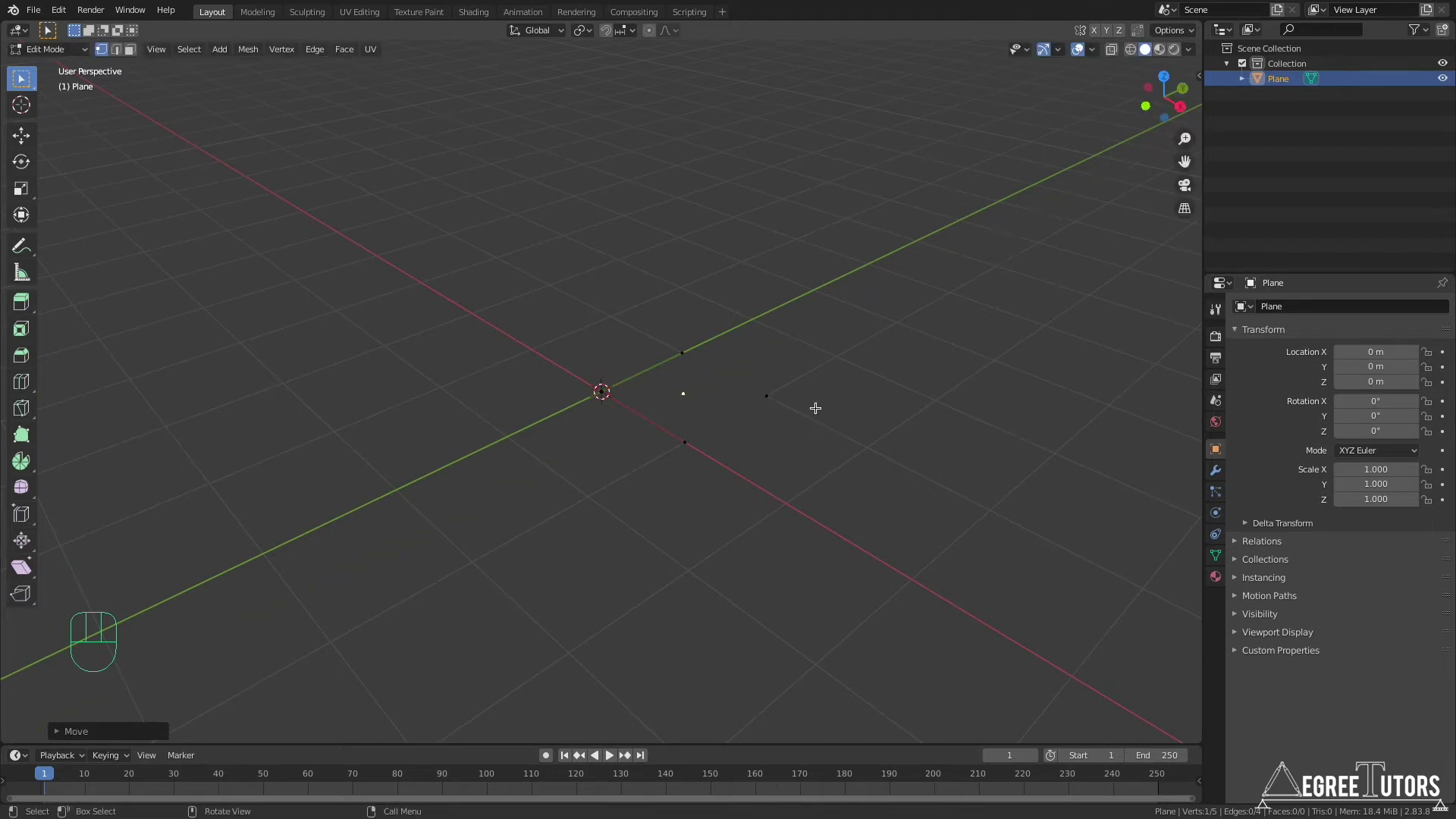
Raise the duplicated vertex at the base's center 0.866 m along the global Z axis to form the apex
key(g)
key(z)
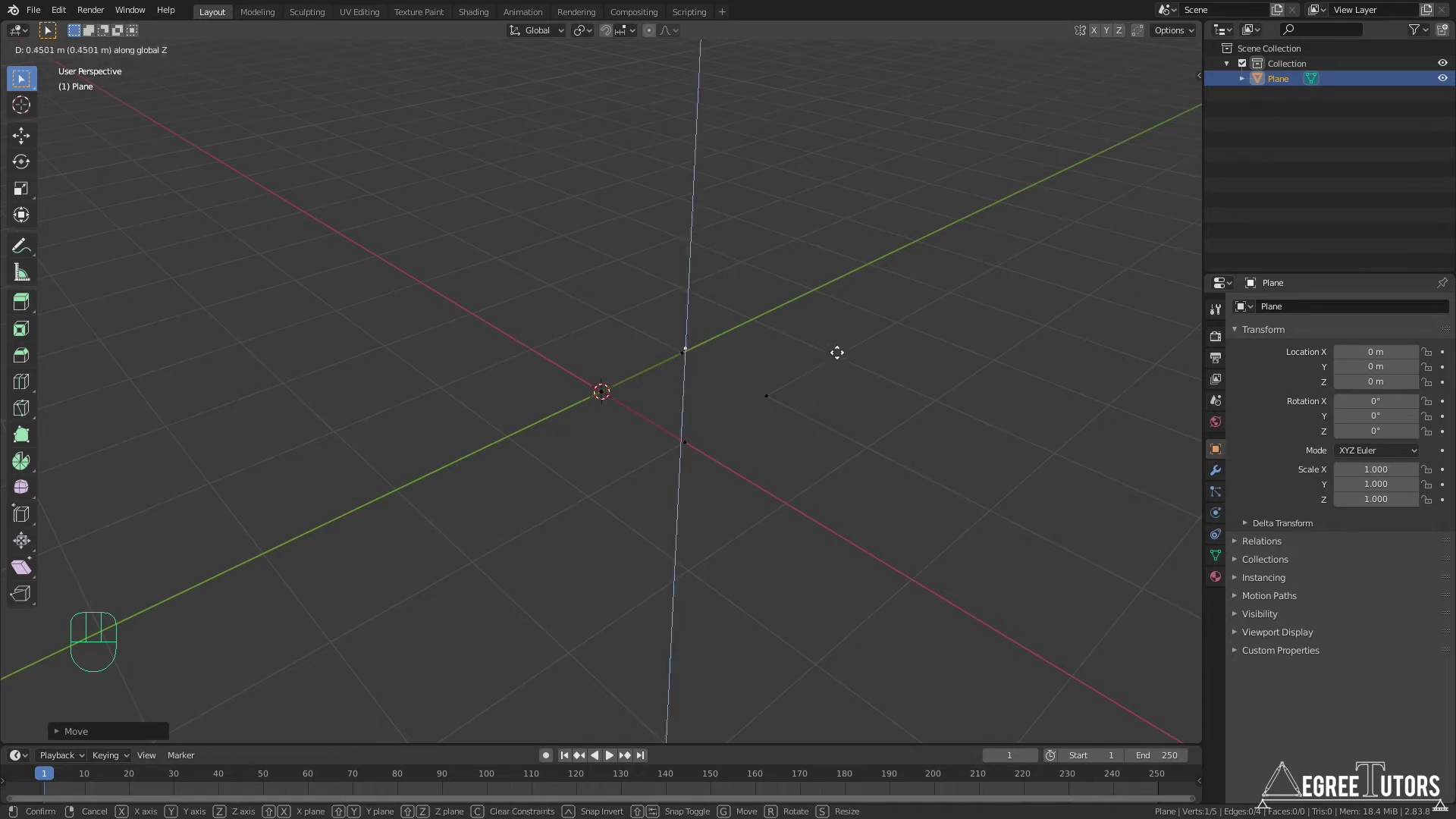
text(0.866)
key(Return)
middle_drag(812, 364, 767, 385)
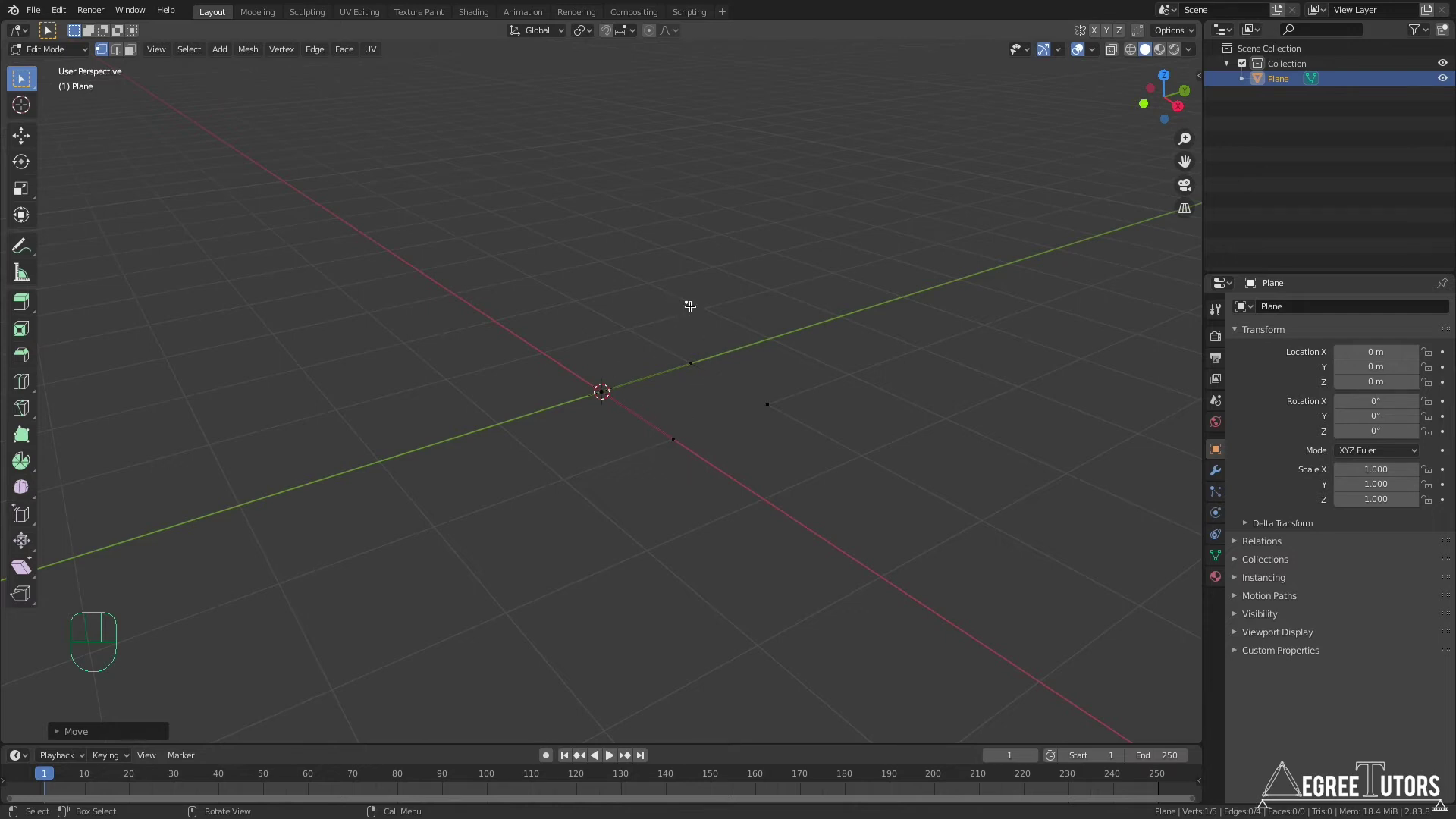
Connect the apex vertex with an edge to each of the four corners of the square base
click(686, 301)
shift+click(602, 392)
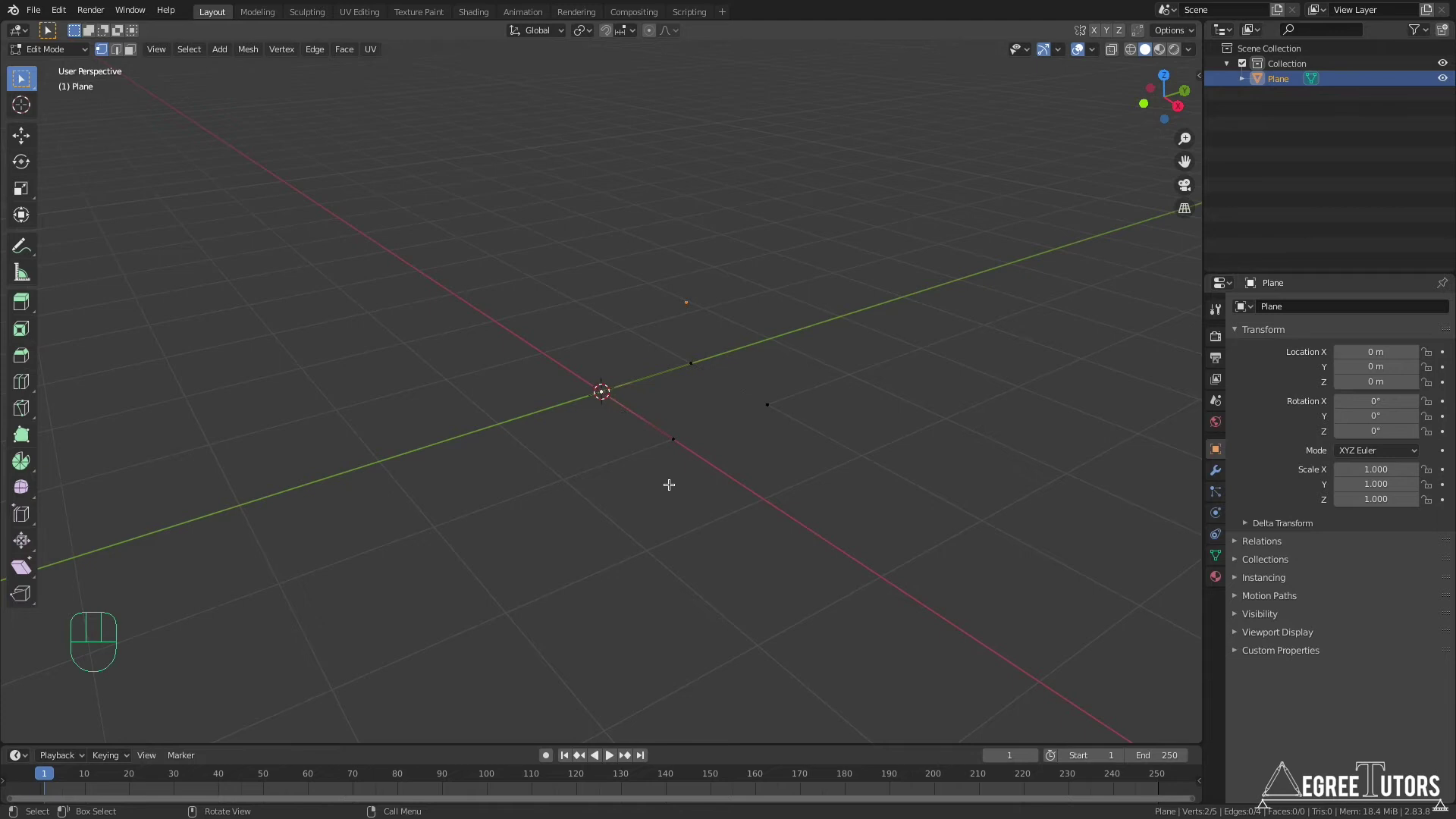
key(f)
click(687, 302)
shift+click(691, 363)
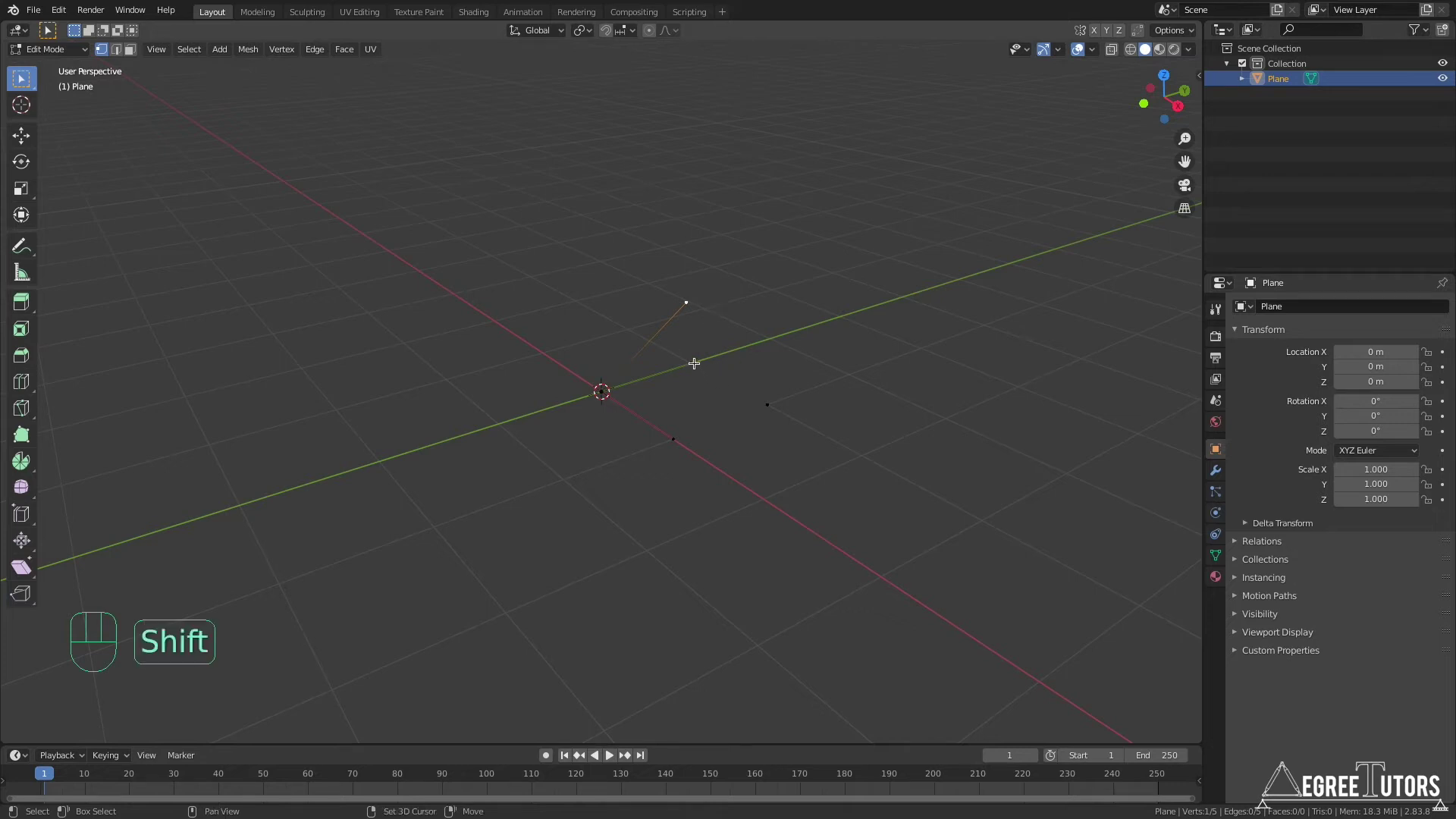
key(f)
click(694, 304)
shift+click(768, 403)
key(f)
click(685, 308)
shift+click(675, 437)
key(f)
Add a diagonal edge across the square base from the origin vertex to the opposite corner
mouse_move(810, 357)
middle_down()
mouse_move(786, 403)
mouse_move(798, 361)
mouse_move(735, 371)
mouse_move(693, 338)
mouse_move(783, 341)
mouse_move(791, 376)
mouse_move(803, 348)
mouse_move(815, 359)
middle_up()
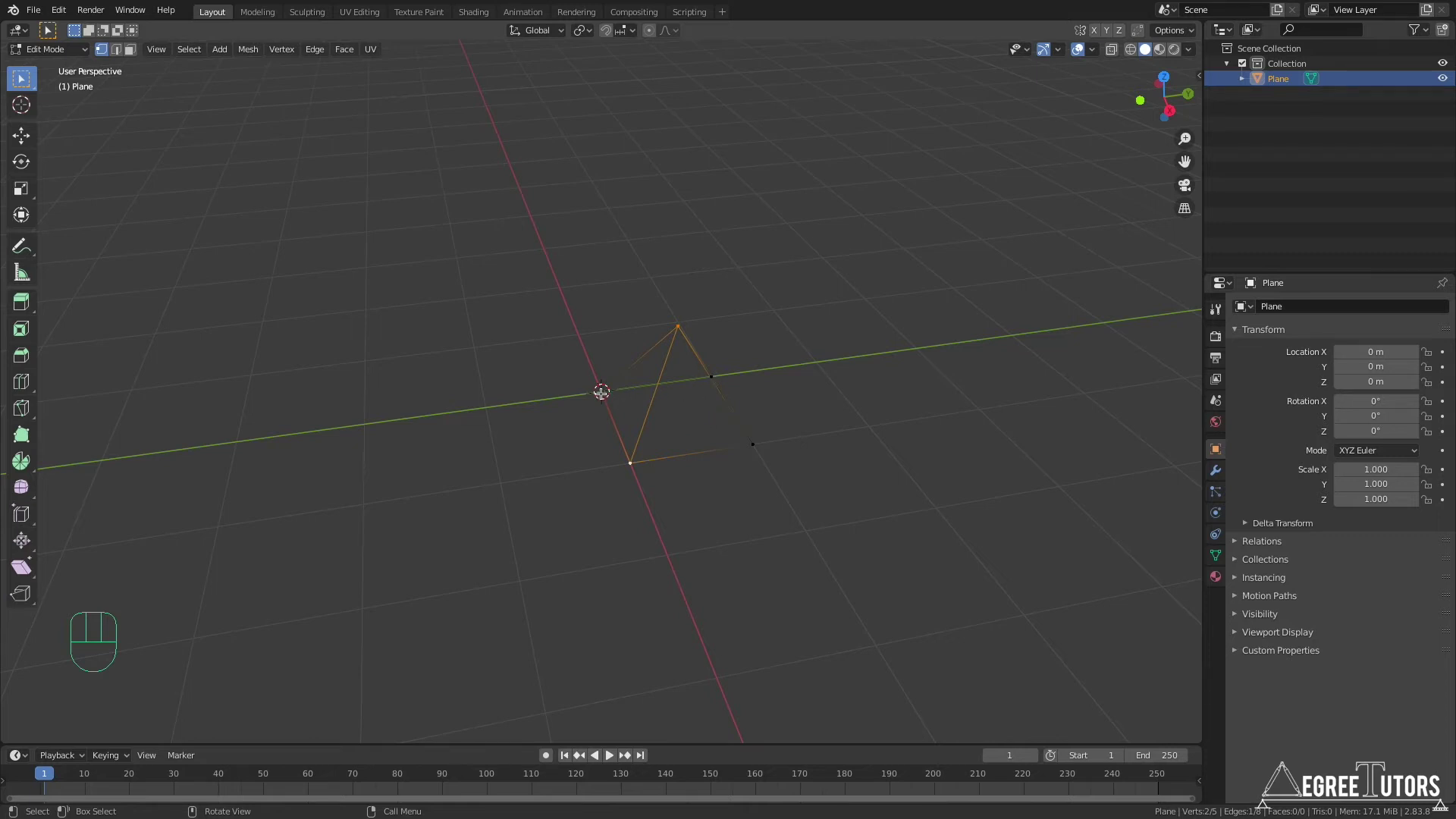
click(628, 439)
shift+click(755, 444)
key(f)
middle_drag(744, 488, 842, 465)
key(Tab)
middle_drag(829, 407, 744, 422)
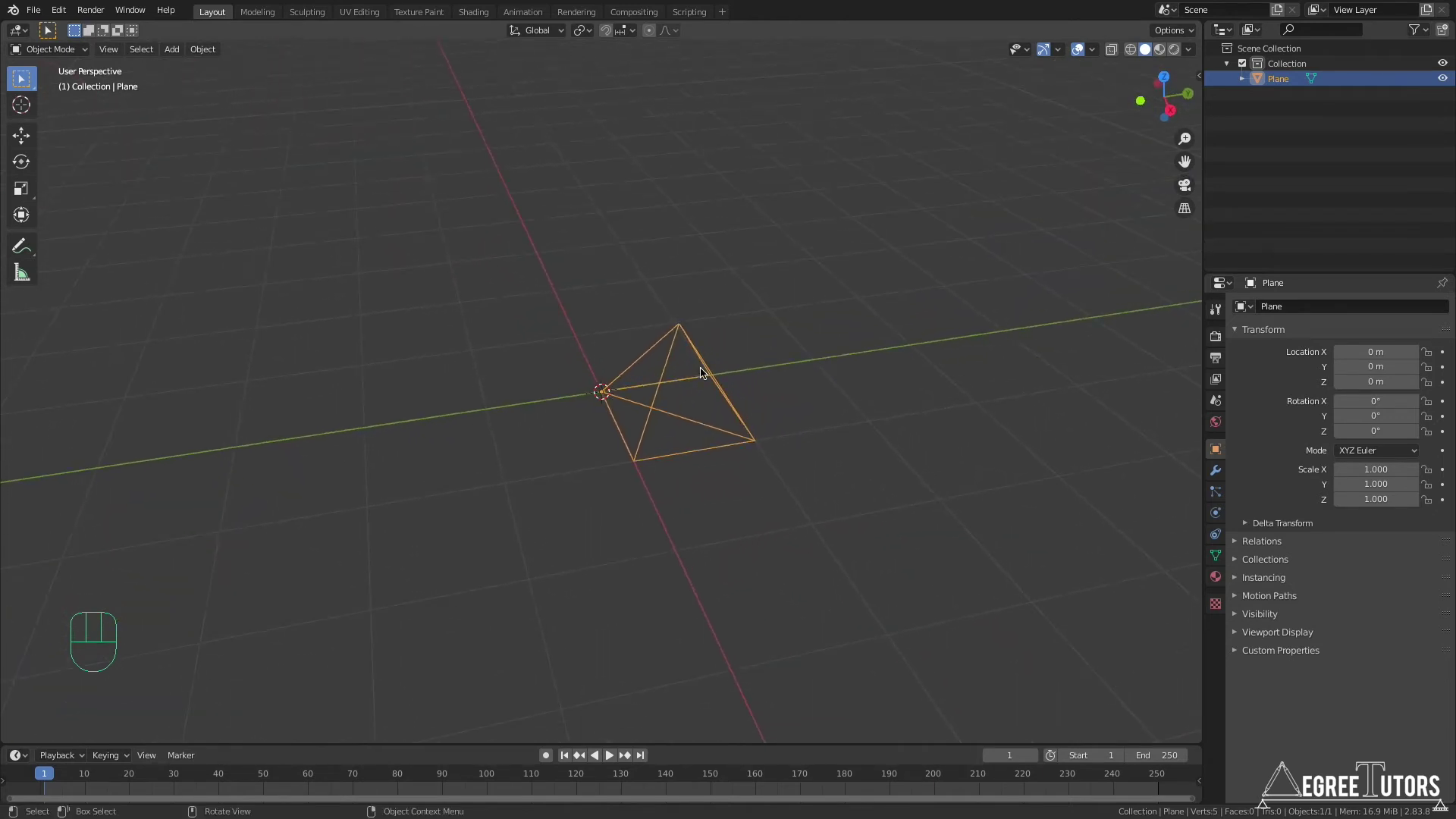
Duplicate the whole pyramid wireframe in Edit Mode and offset the copy 1 m along the global X axis
key(Tab)
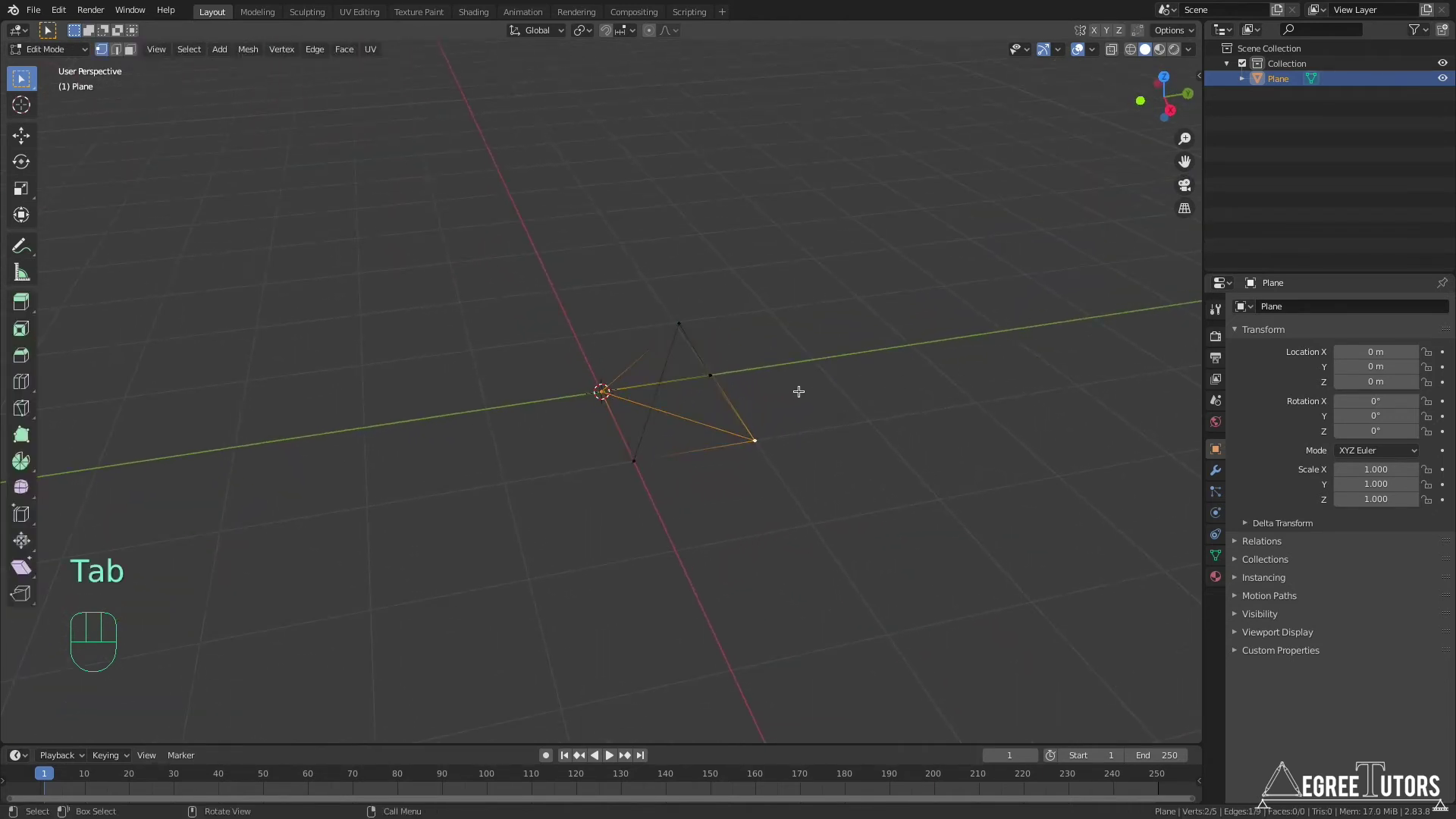
key(a)
shift+middle_drag(783, 394, 810, 432)
middle_drag(738, 474, 718, 456)
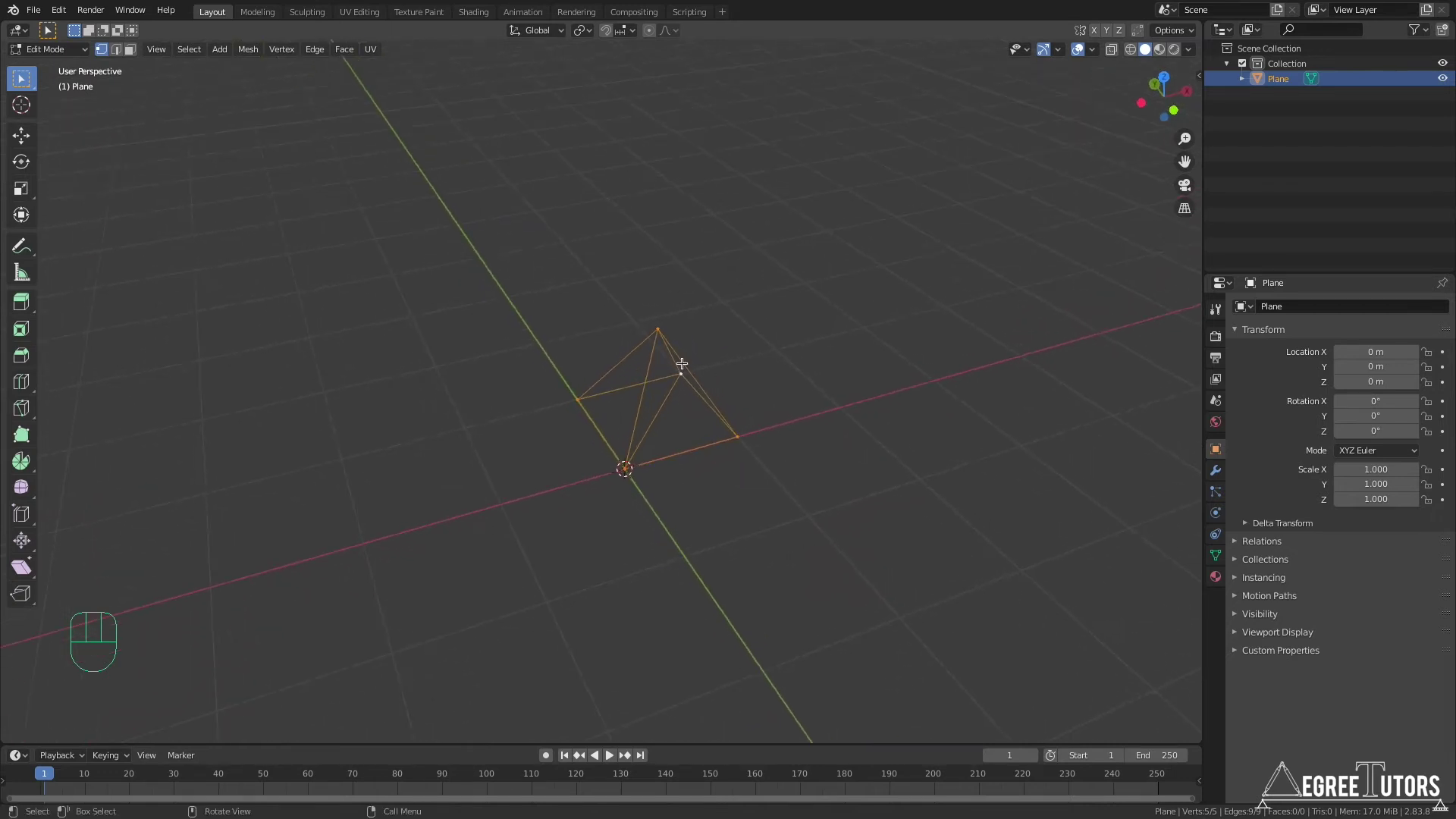
key(shift+d)
key(x)
key(1)
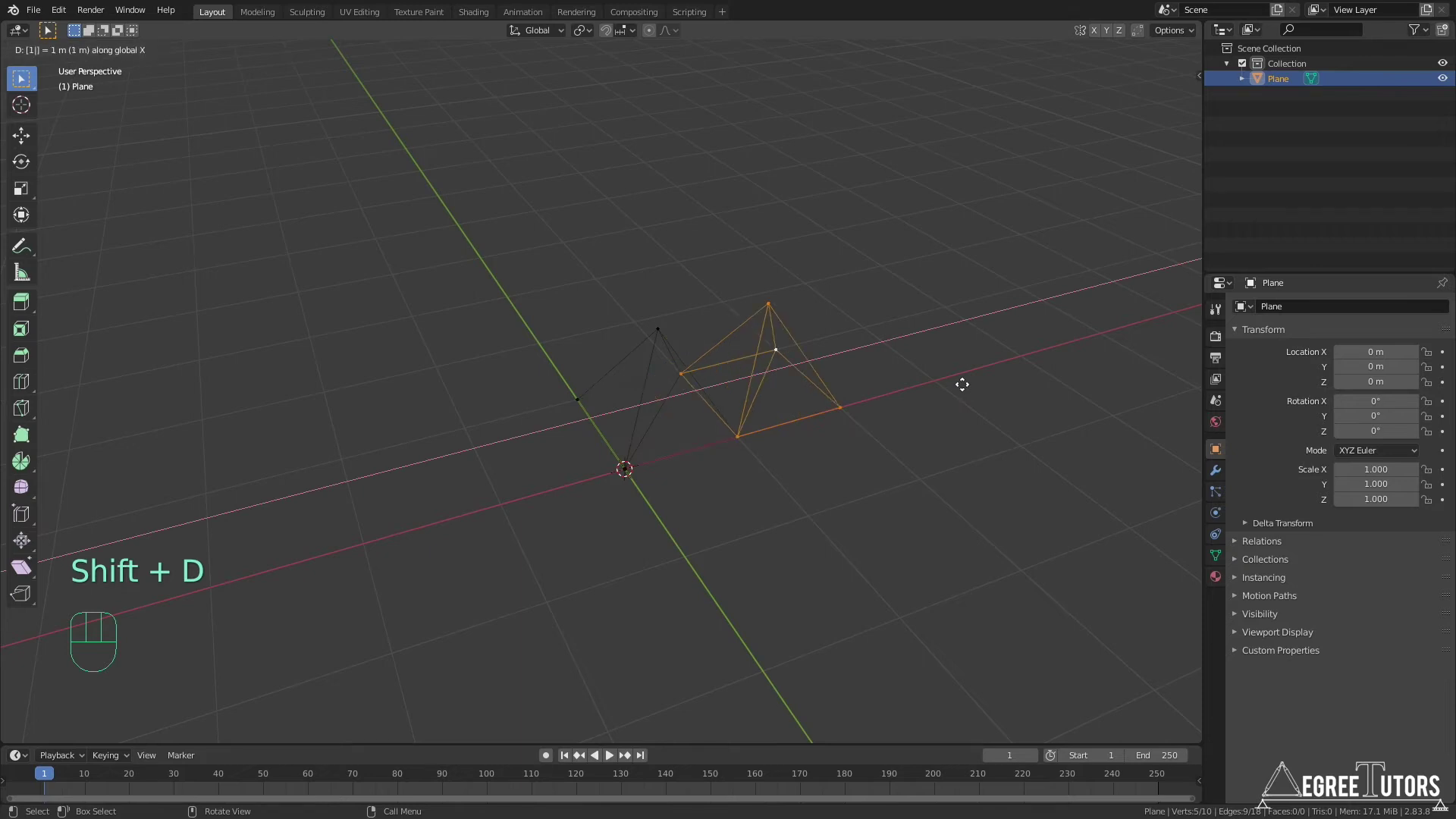
key(Return)
Connect the apexes of the two pyramid modules with a top chord edge
middle_drag(779, 360, 813, 365)
click(650, 306)
shift+click(778, 293)
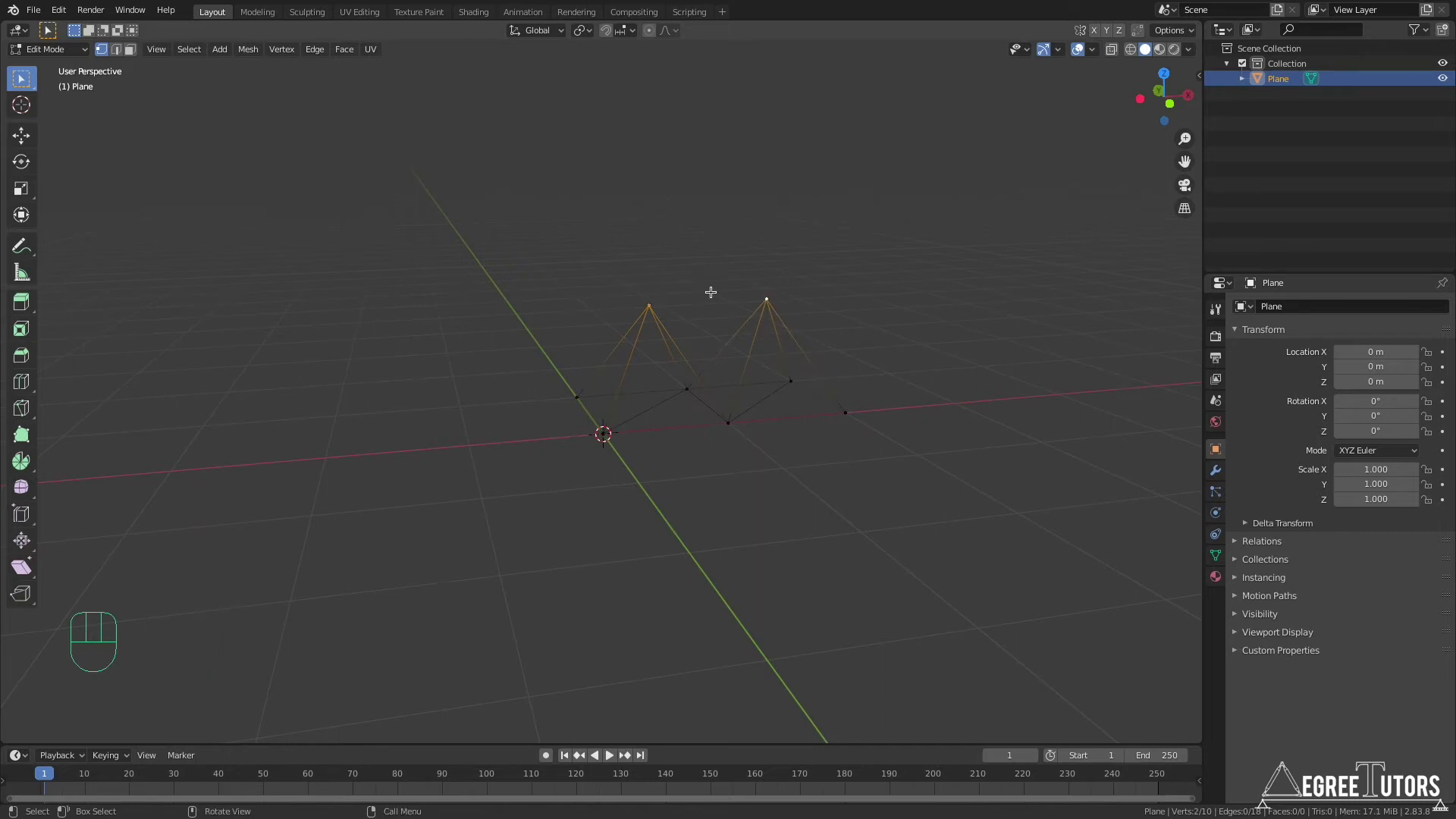
key(f)
Try moving the vertex where the two modules meet on the X axis to check for doubled vertices
middle_drag(718, 377, 731, 558)
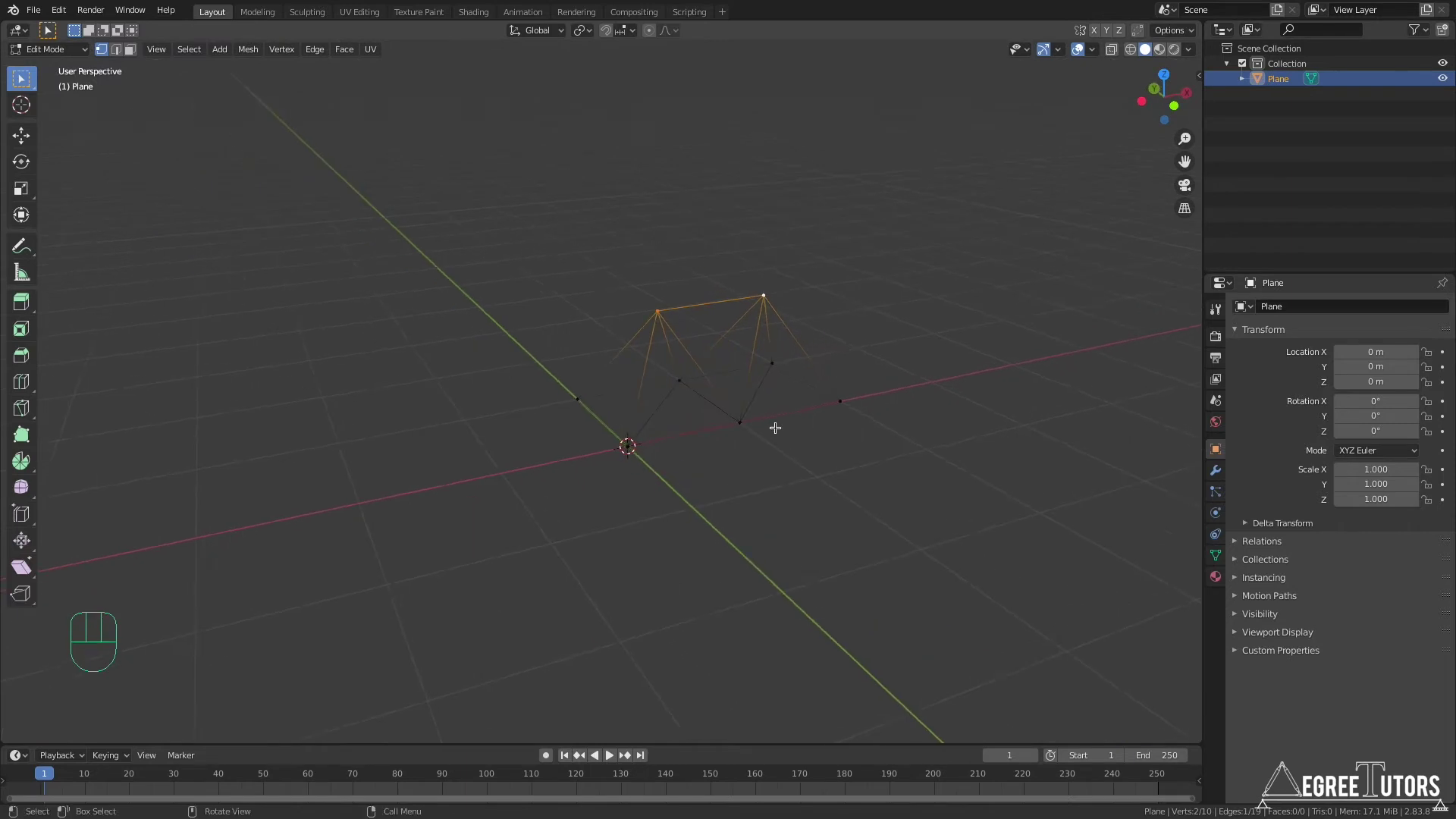
scroll(613, 336, down, 4)
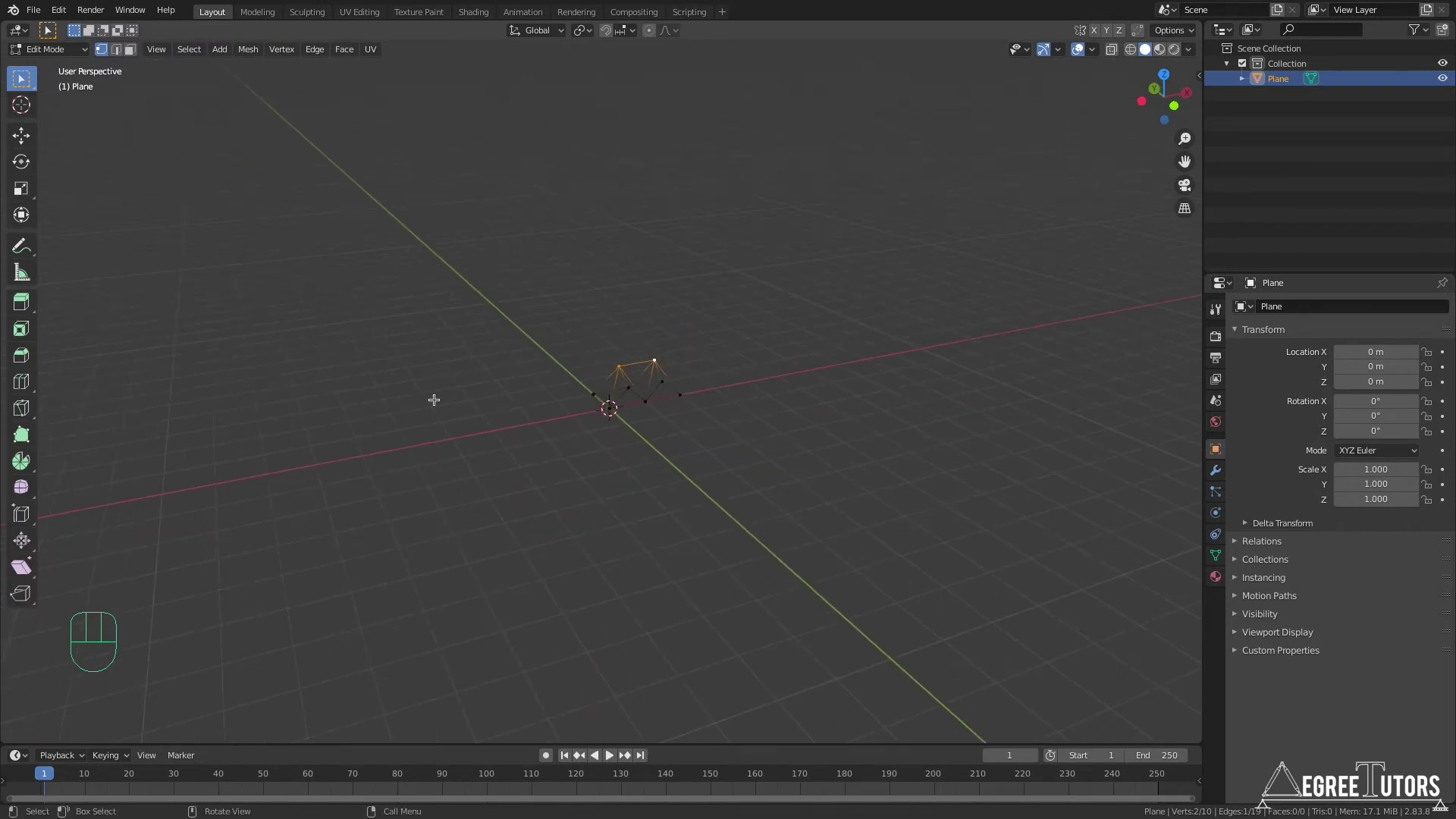
scroll(646, 362, up, 3)
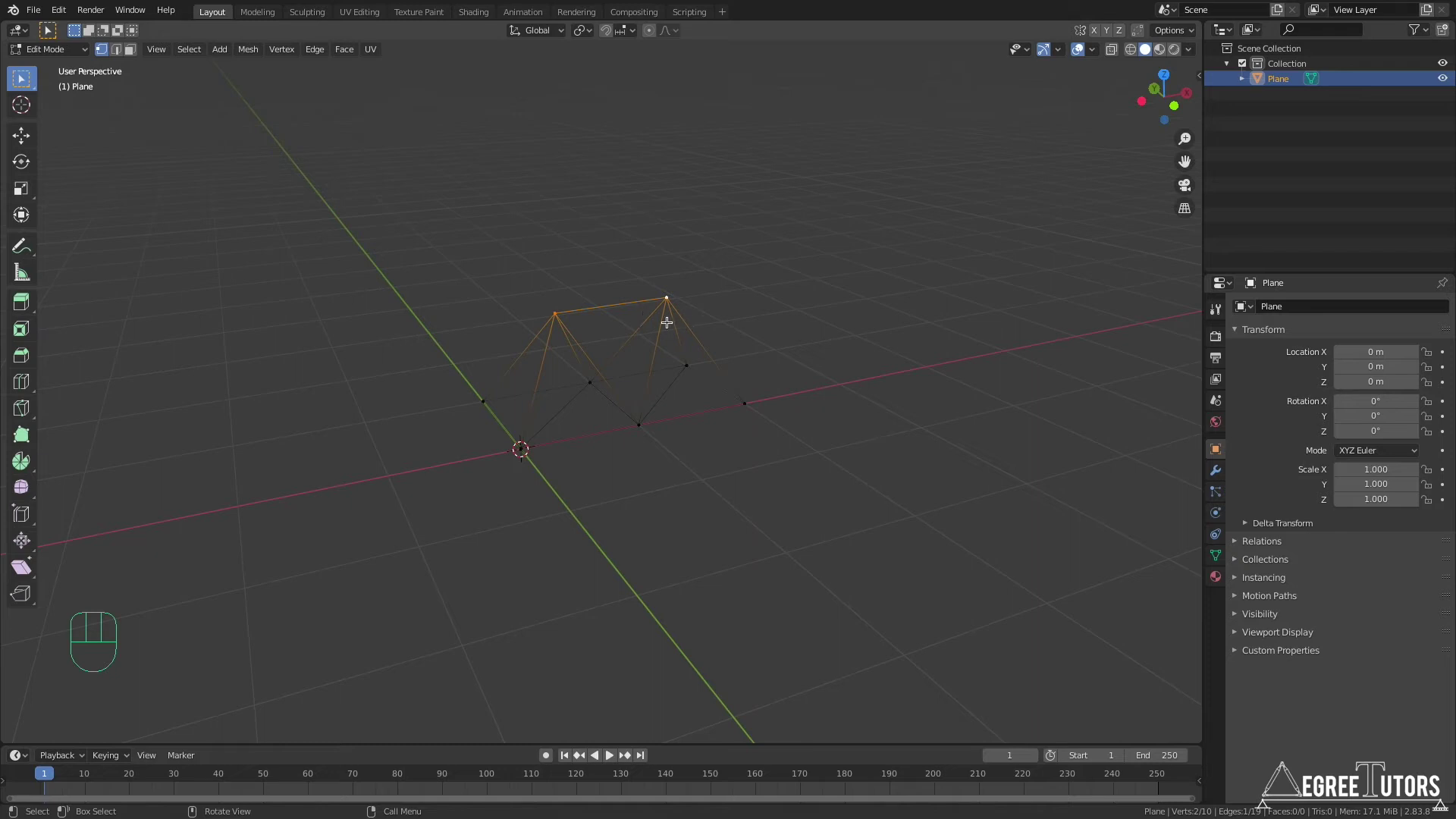
click(640, 424)
scroll(652, 446, up, 4)
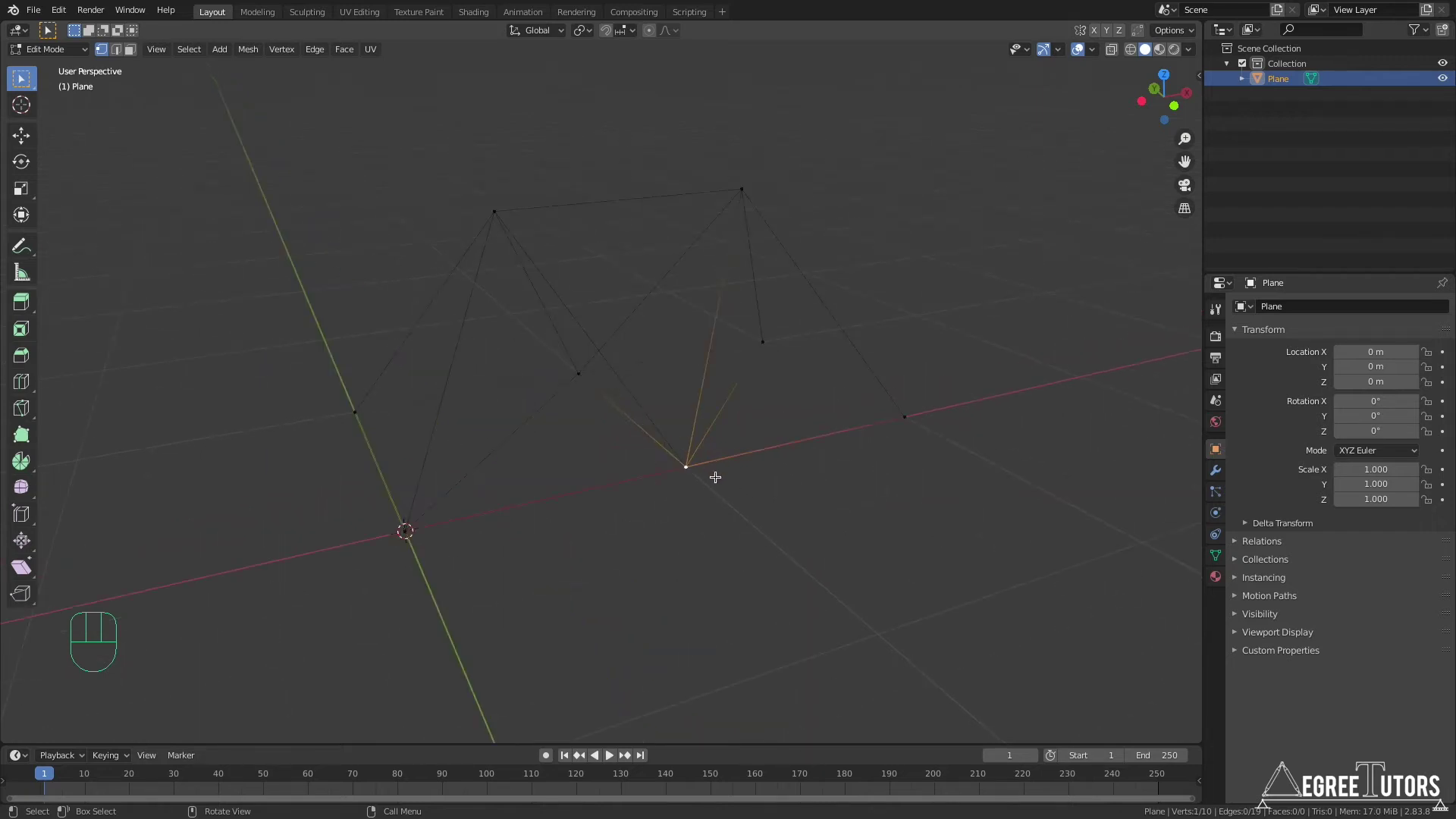
key(g)
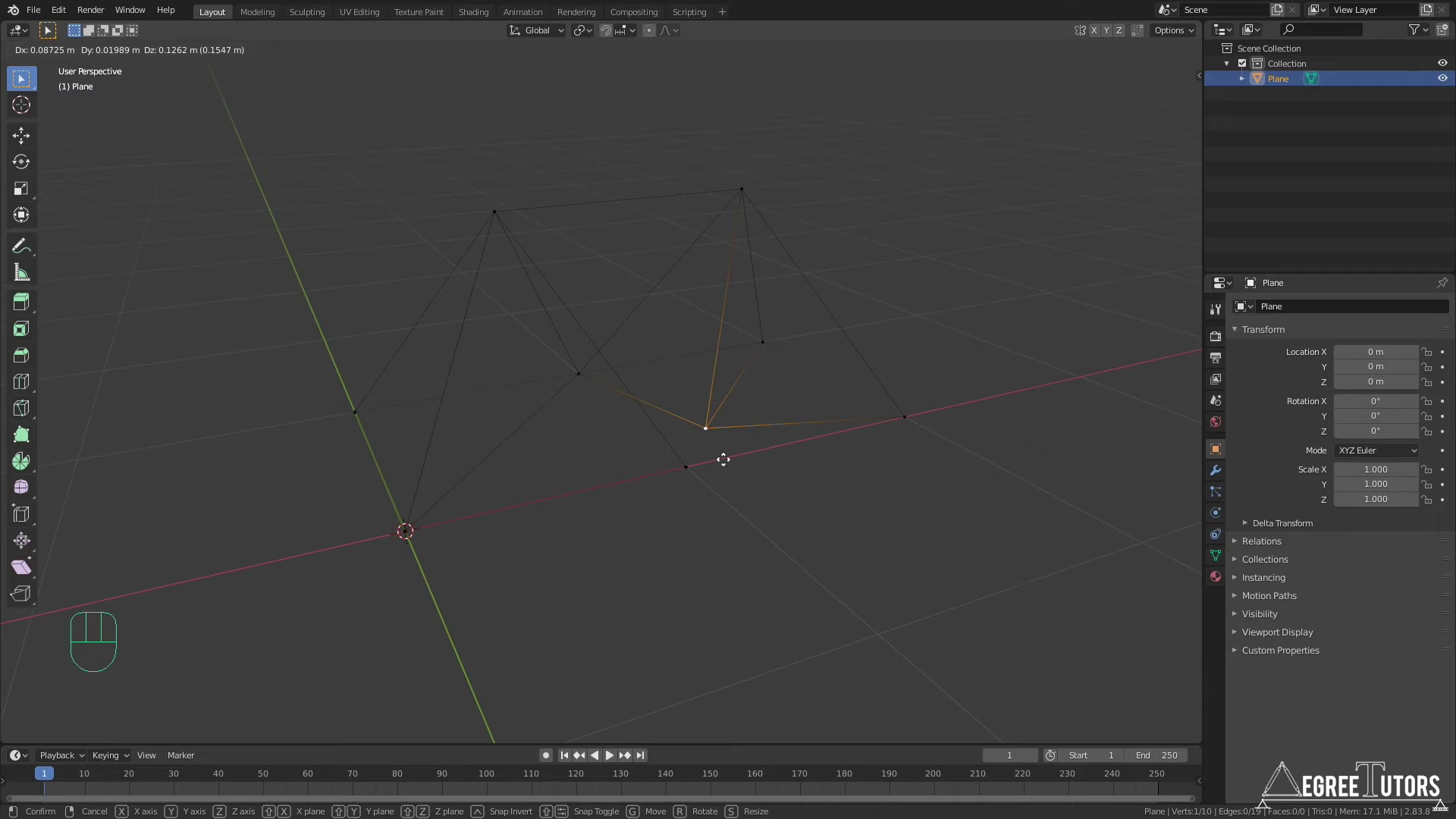
click(722, 459)
scroll(625, 474, down, 5)
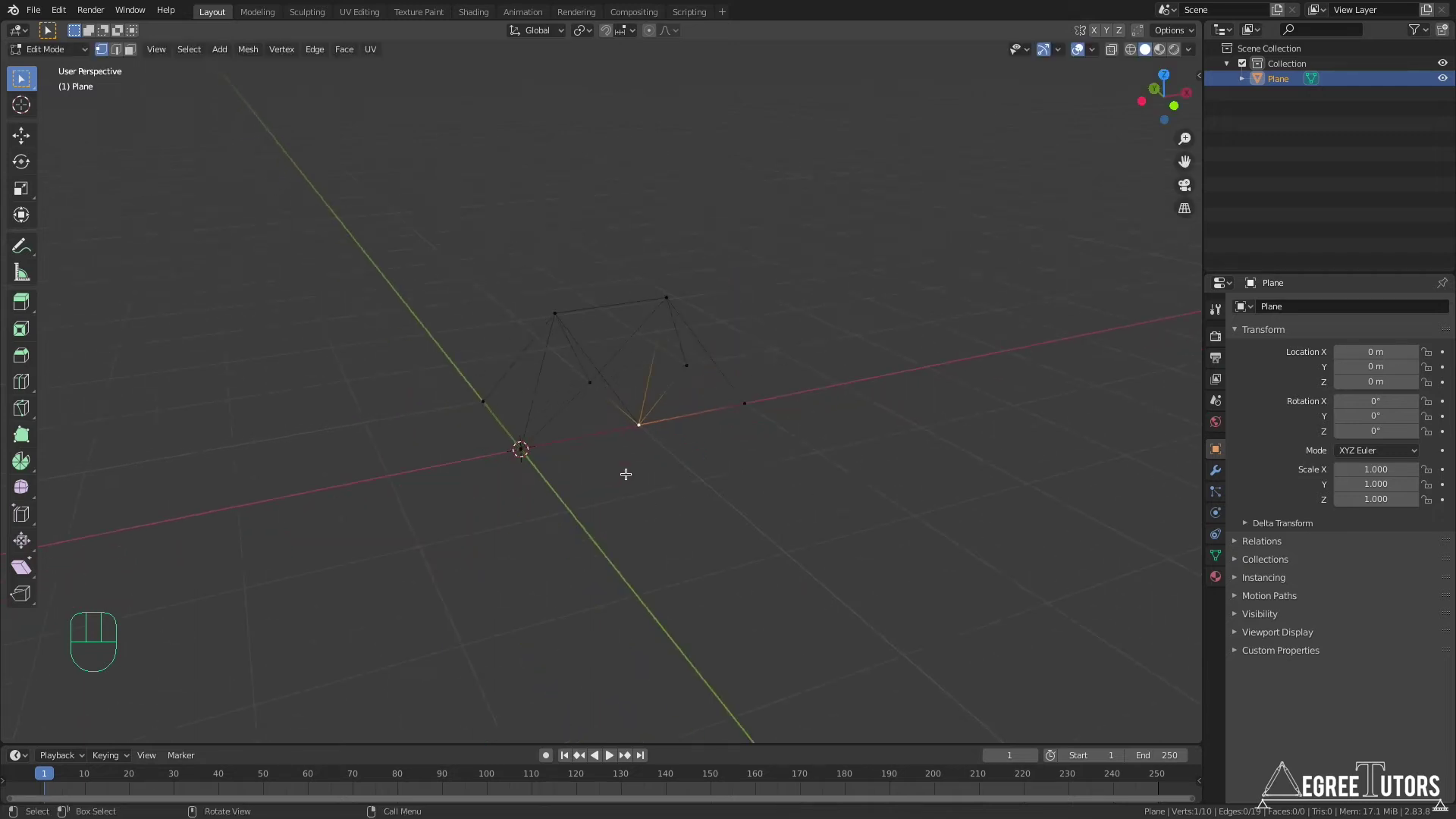
Merge the overlapping vertices of the two pyramid modules by distance, with the whole mesh selected
key(a)
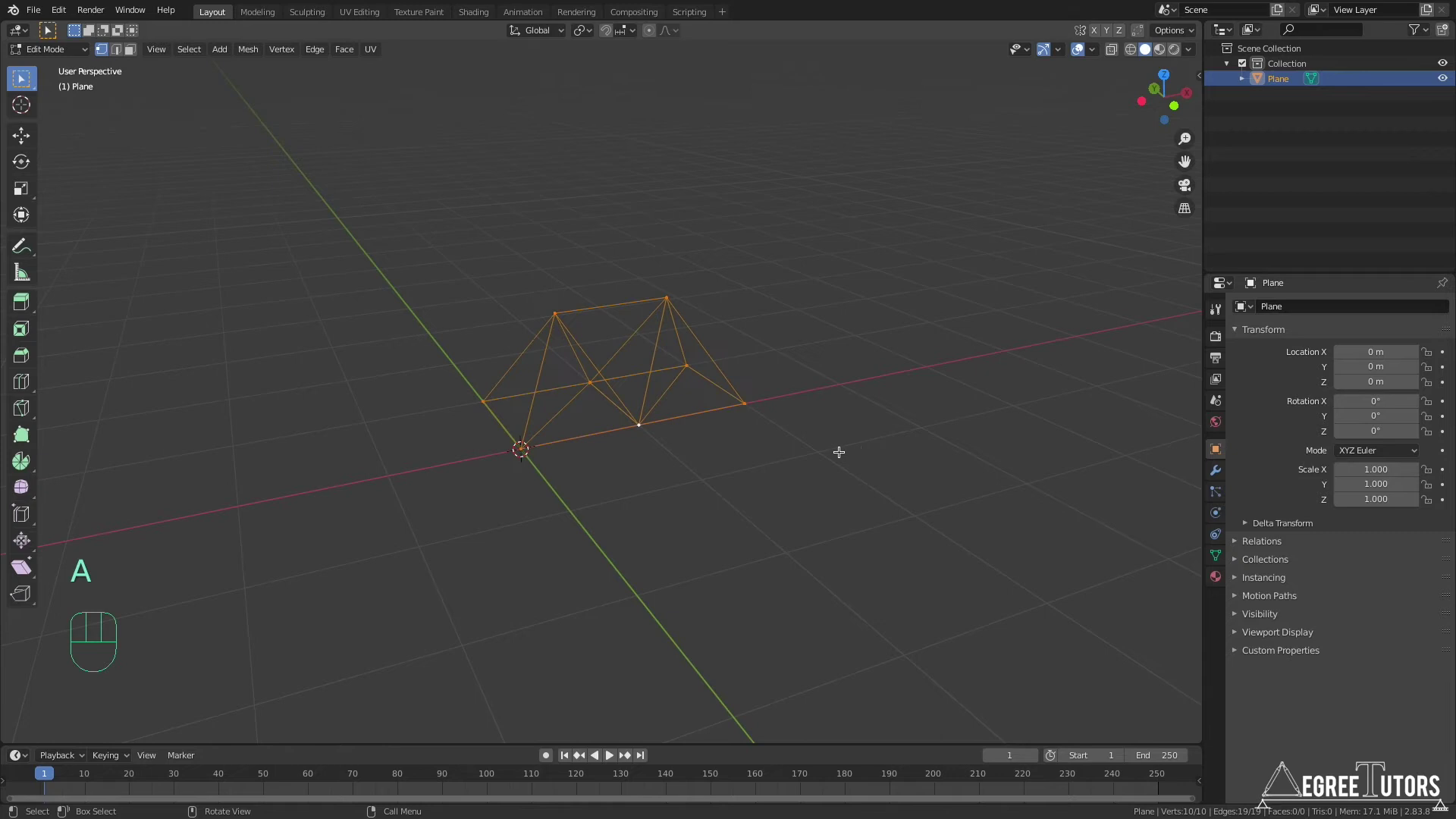
mouse_move(645, 443)
middle_down()
mouse_move(683, 452)
mouse_move(653, 452)
middle_up()
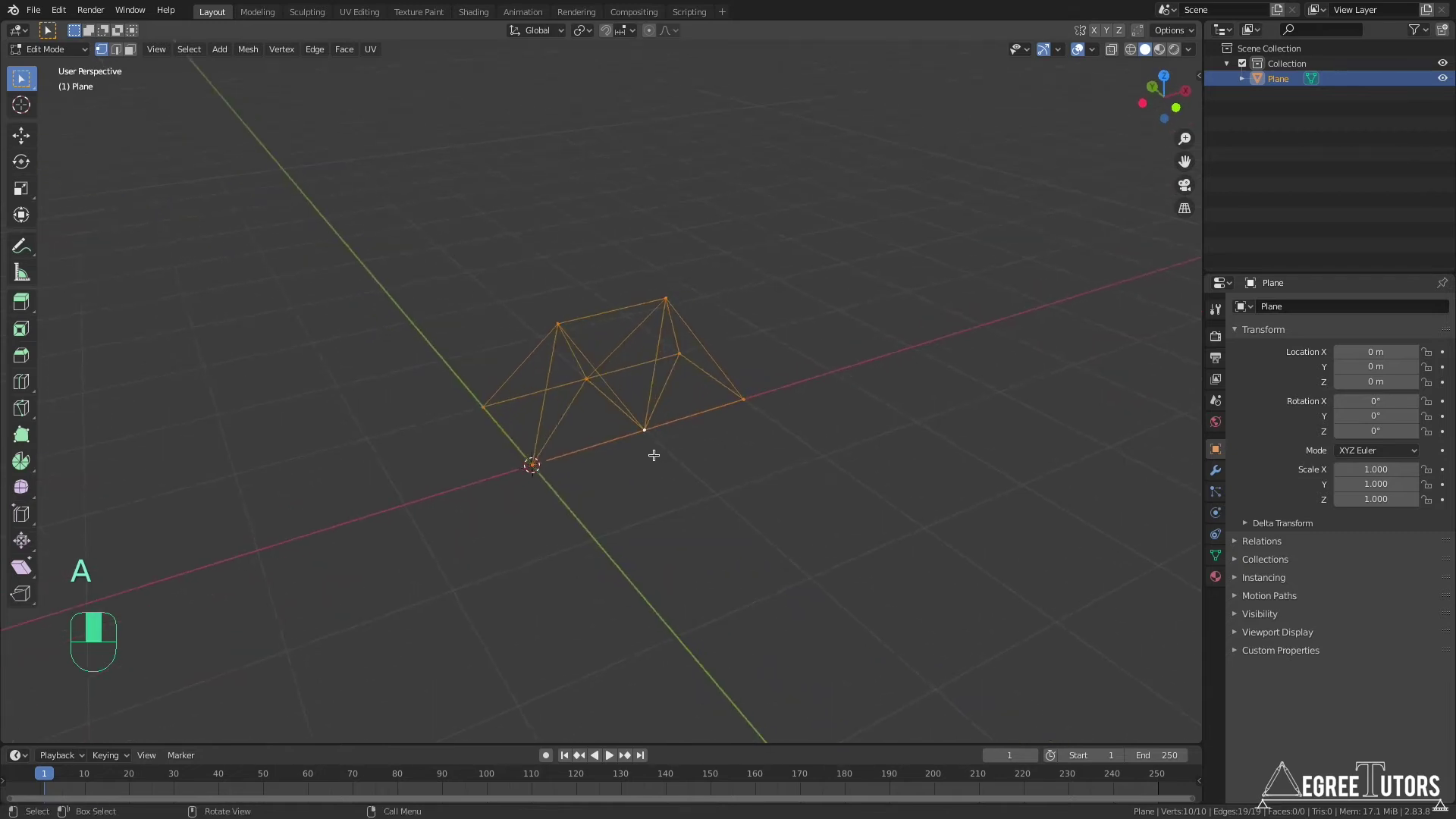
click(248, 48)
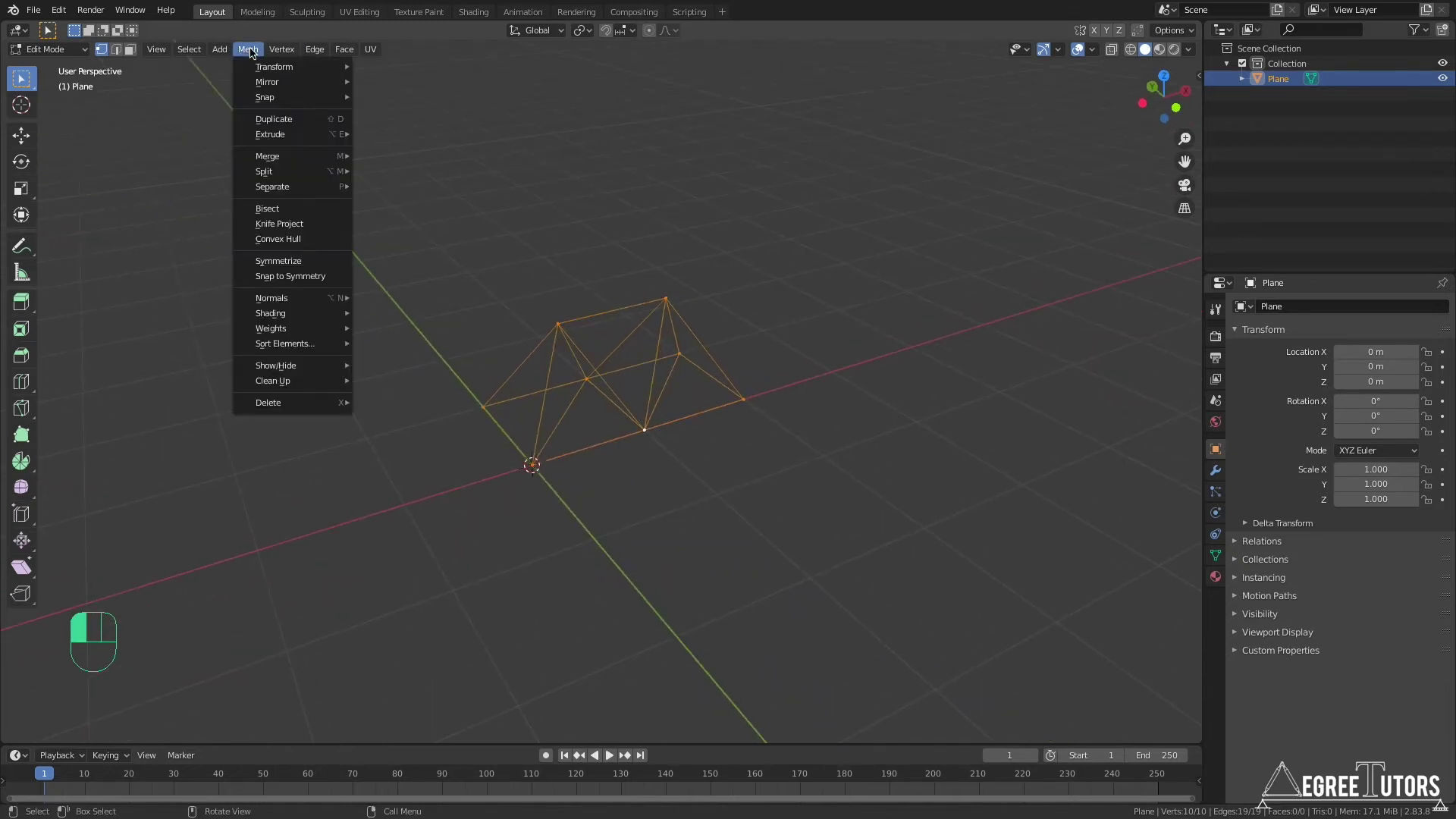
mouse_move(296, 190)
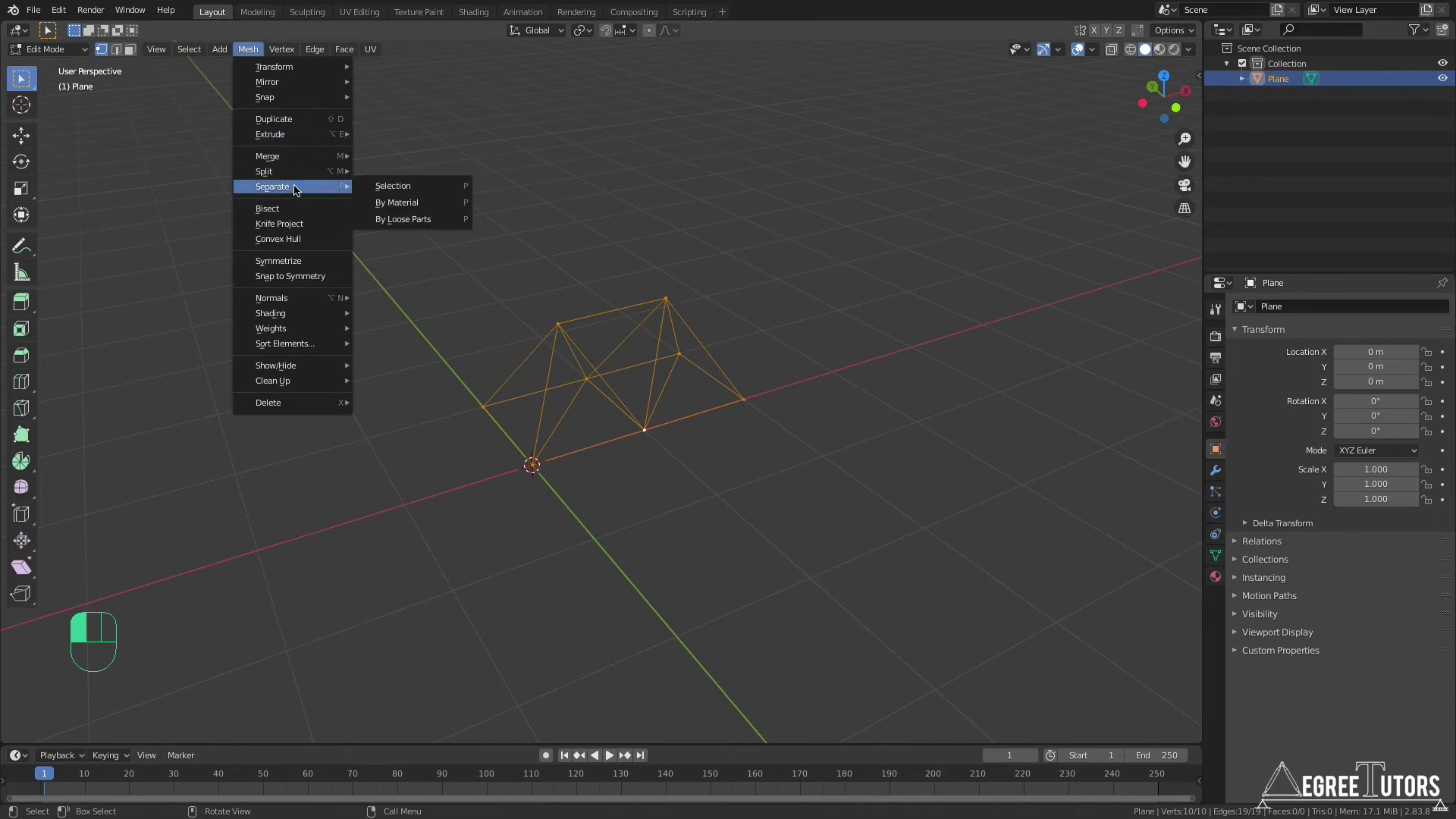
mouse_move(320, 388)
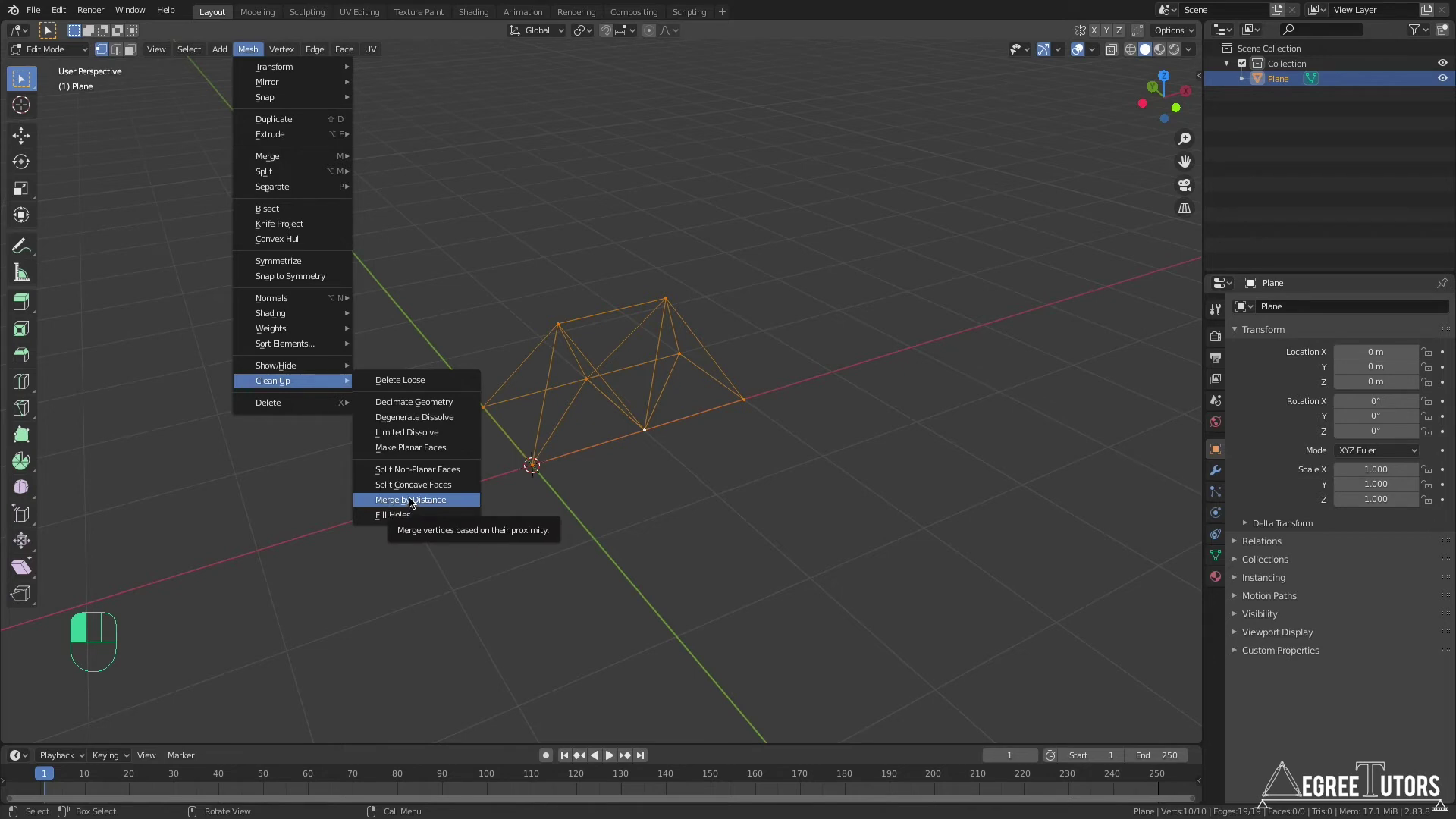
click(409, 501)
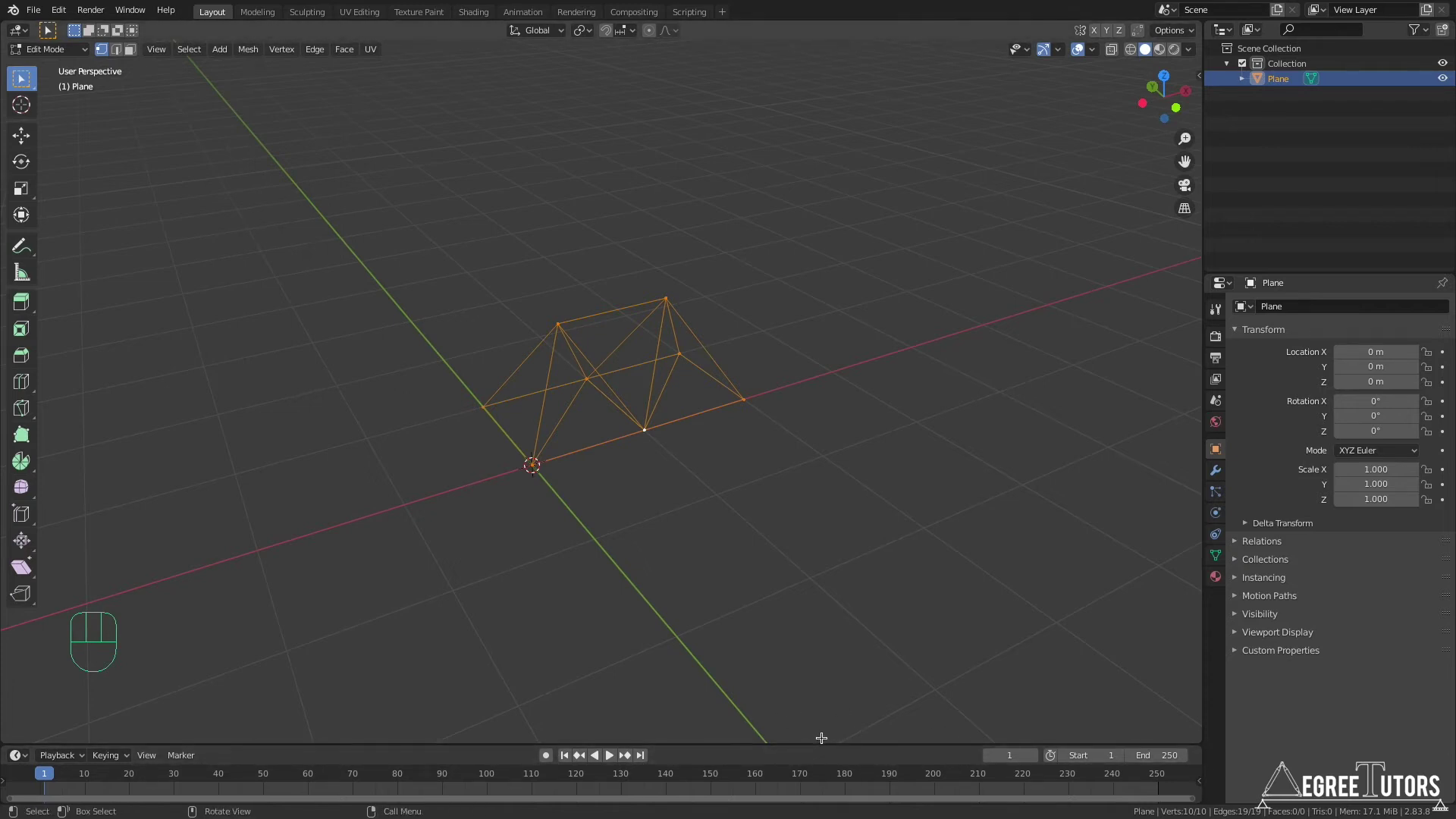
click(248, 48)
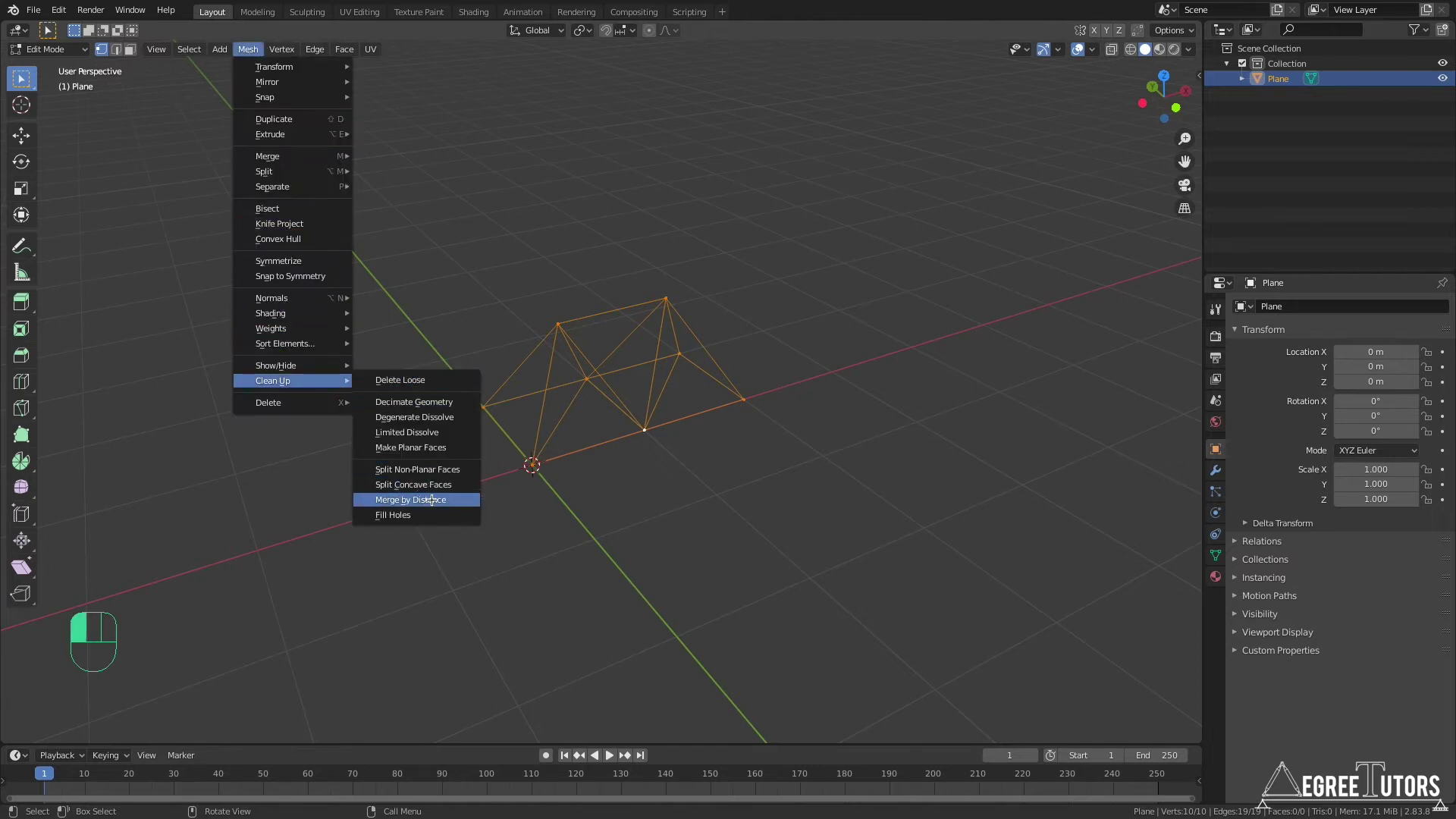
click(432, 500)
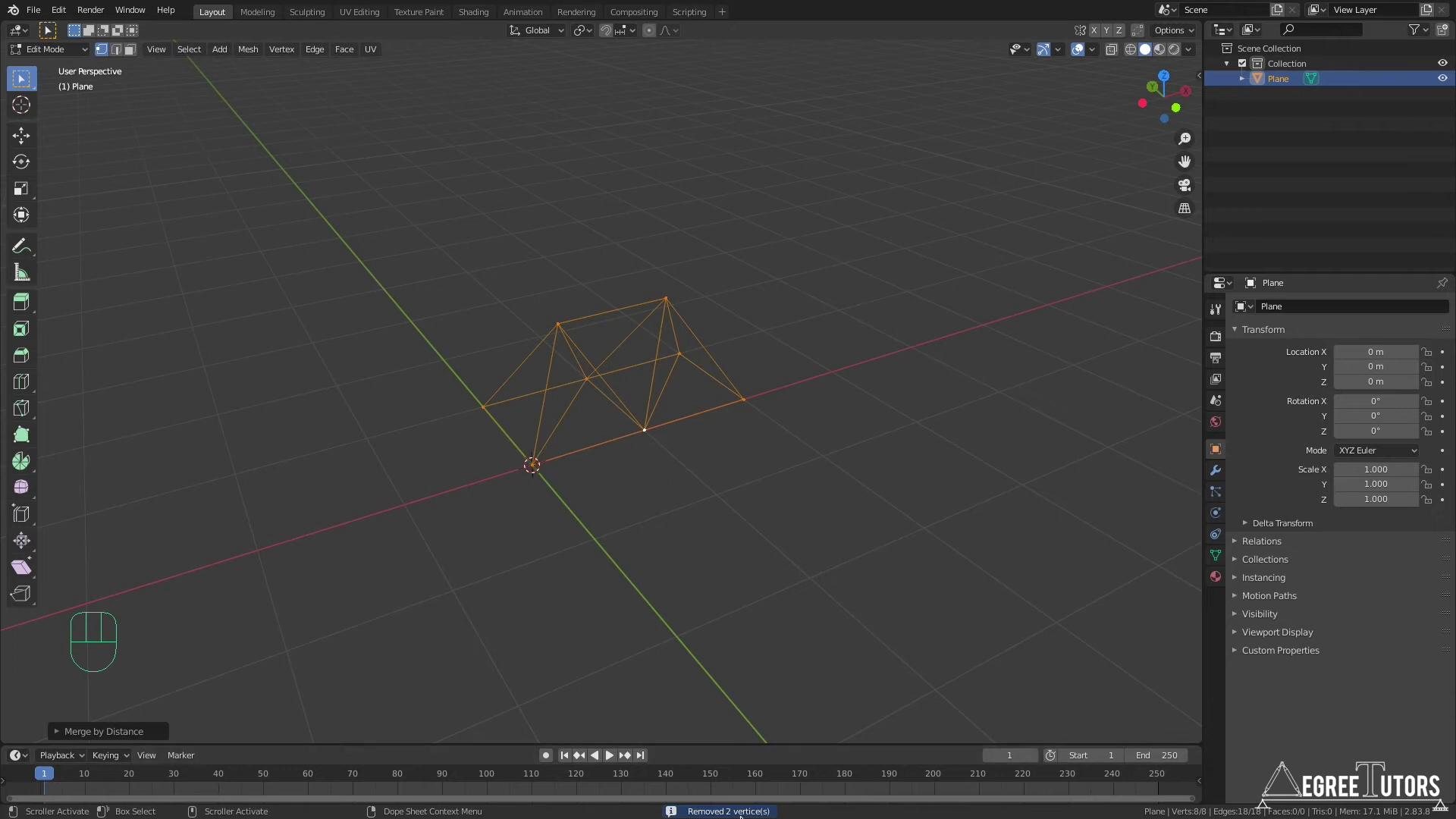
Test-move the shared base vertex on the X axis to check that the modules are joined, and cancel the move
click(584, 380)
click(645, 430)
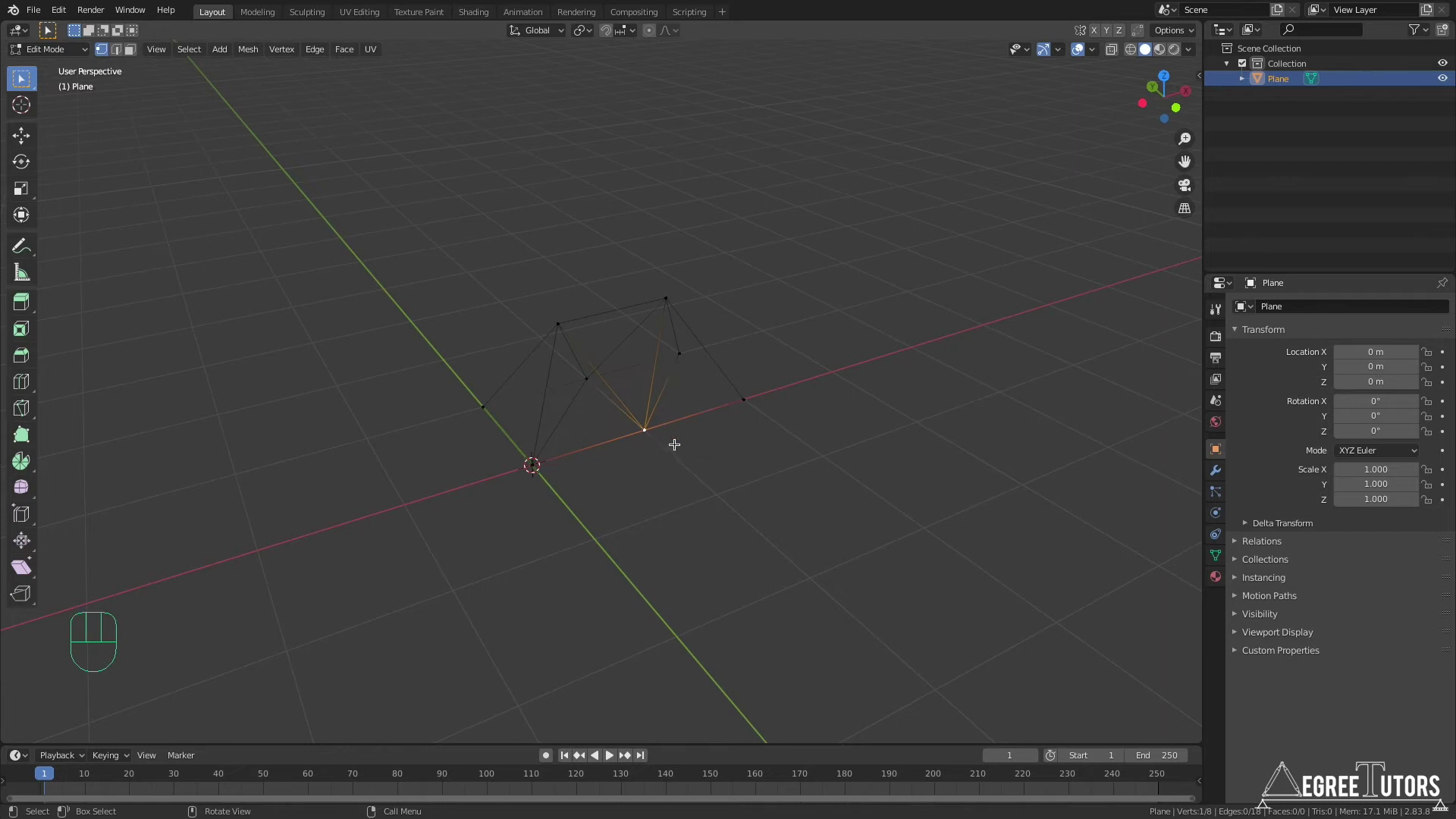
key(g)
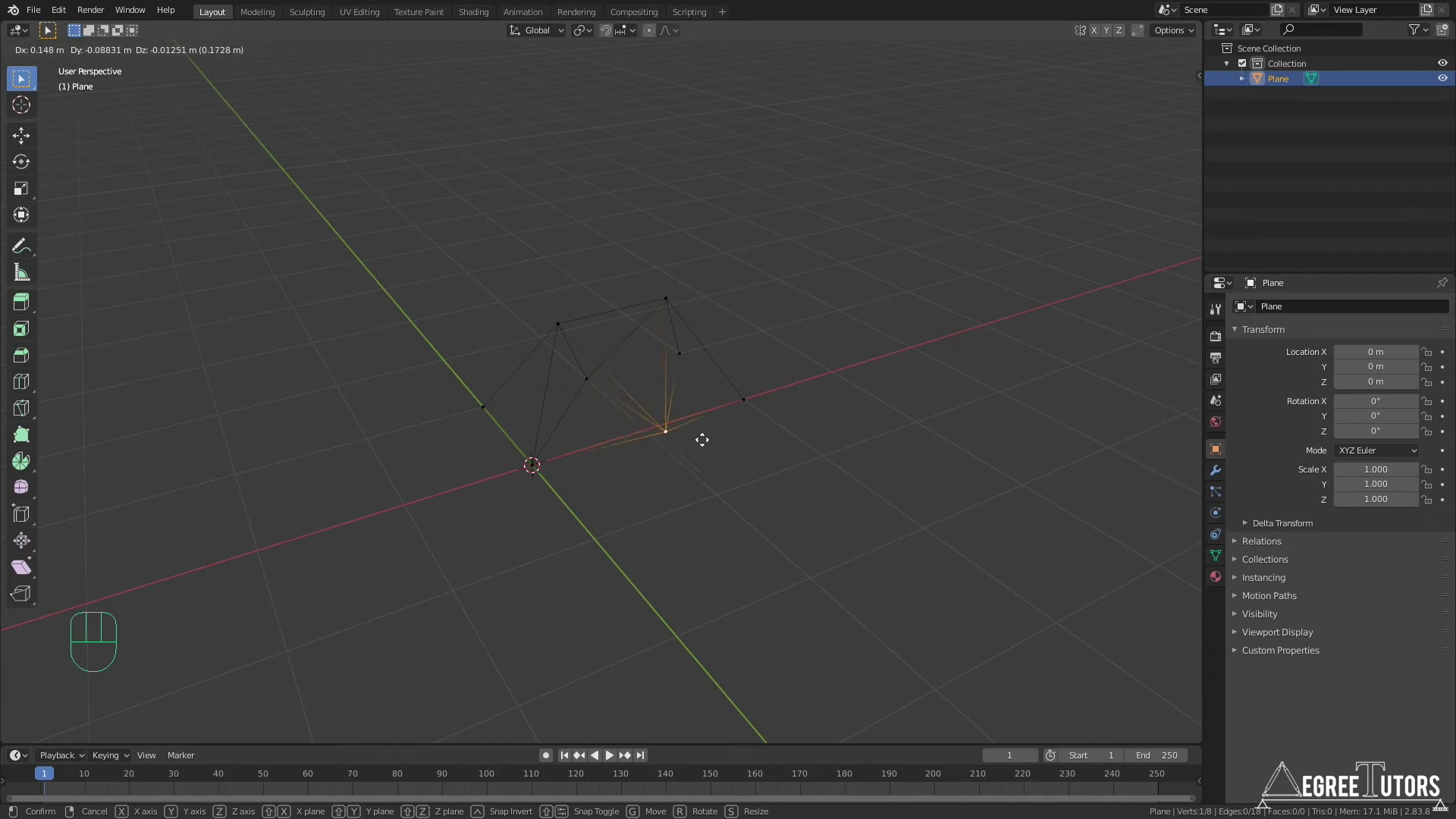
right_click(674, 443)
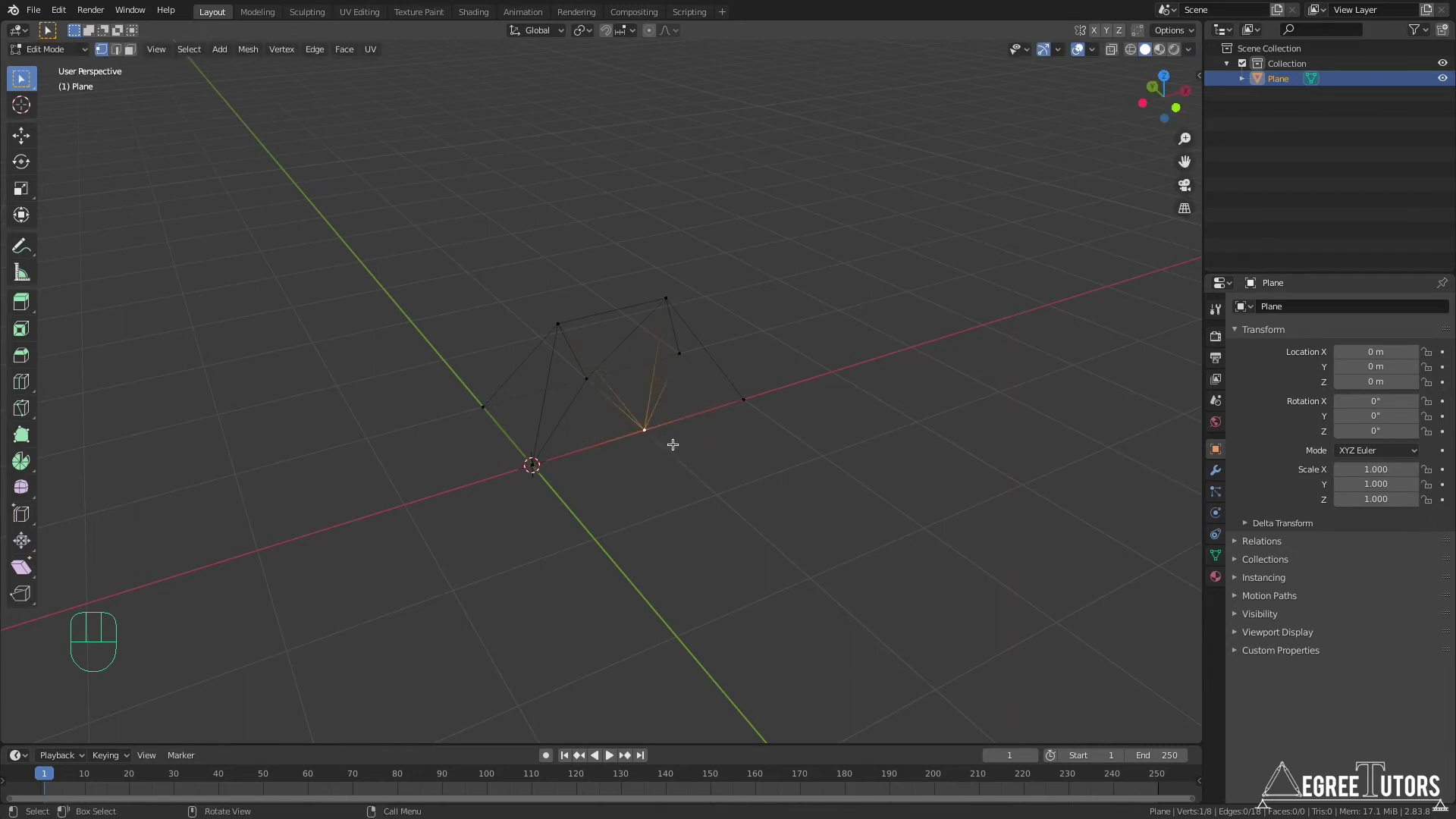
Duplicate the top chord and the second module's edges, excluding the base edge shared with the first module, 1 m along the global X axis
middle_drag(747, 417, 722, 422)
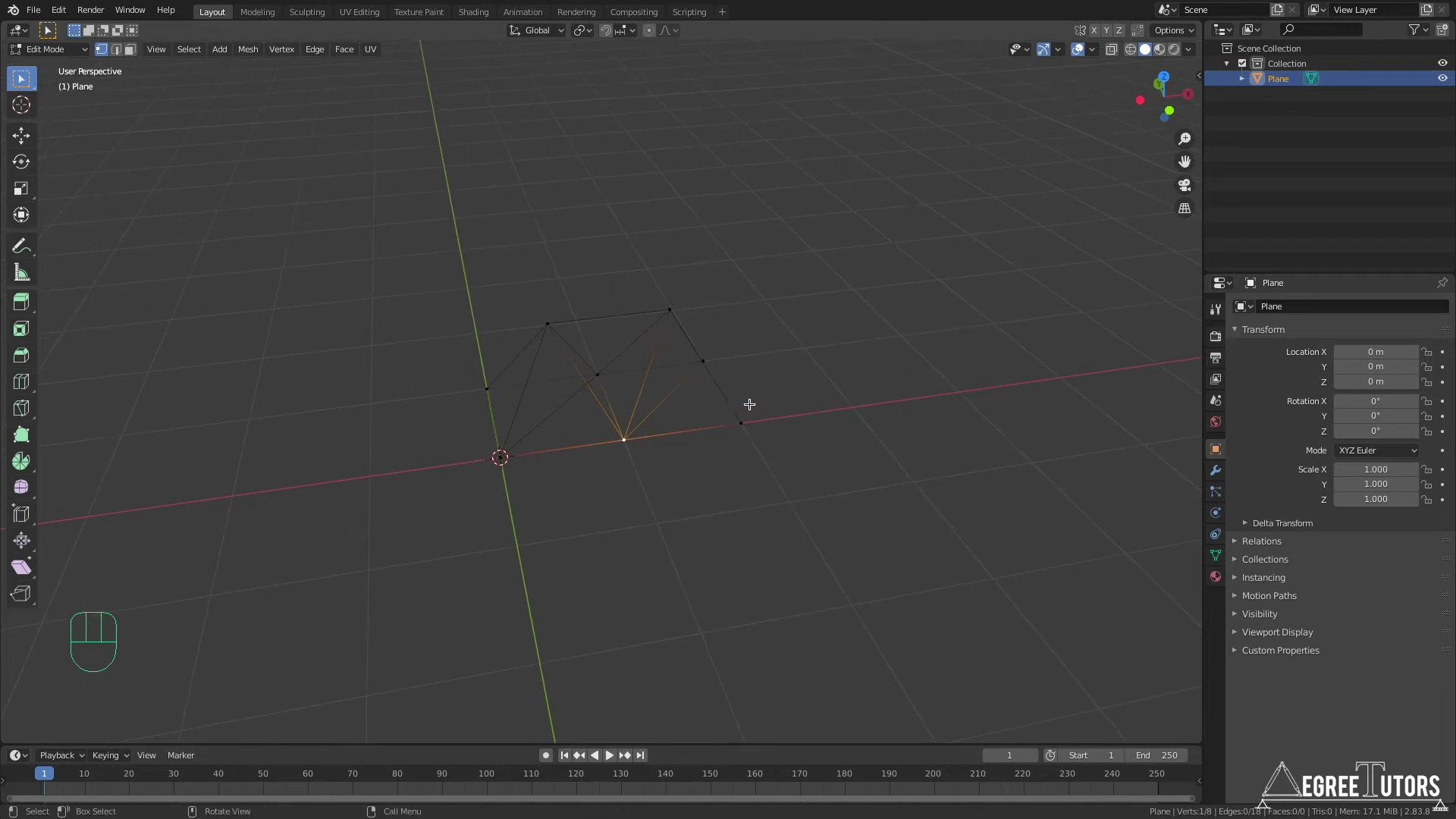
key(2)
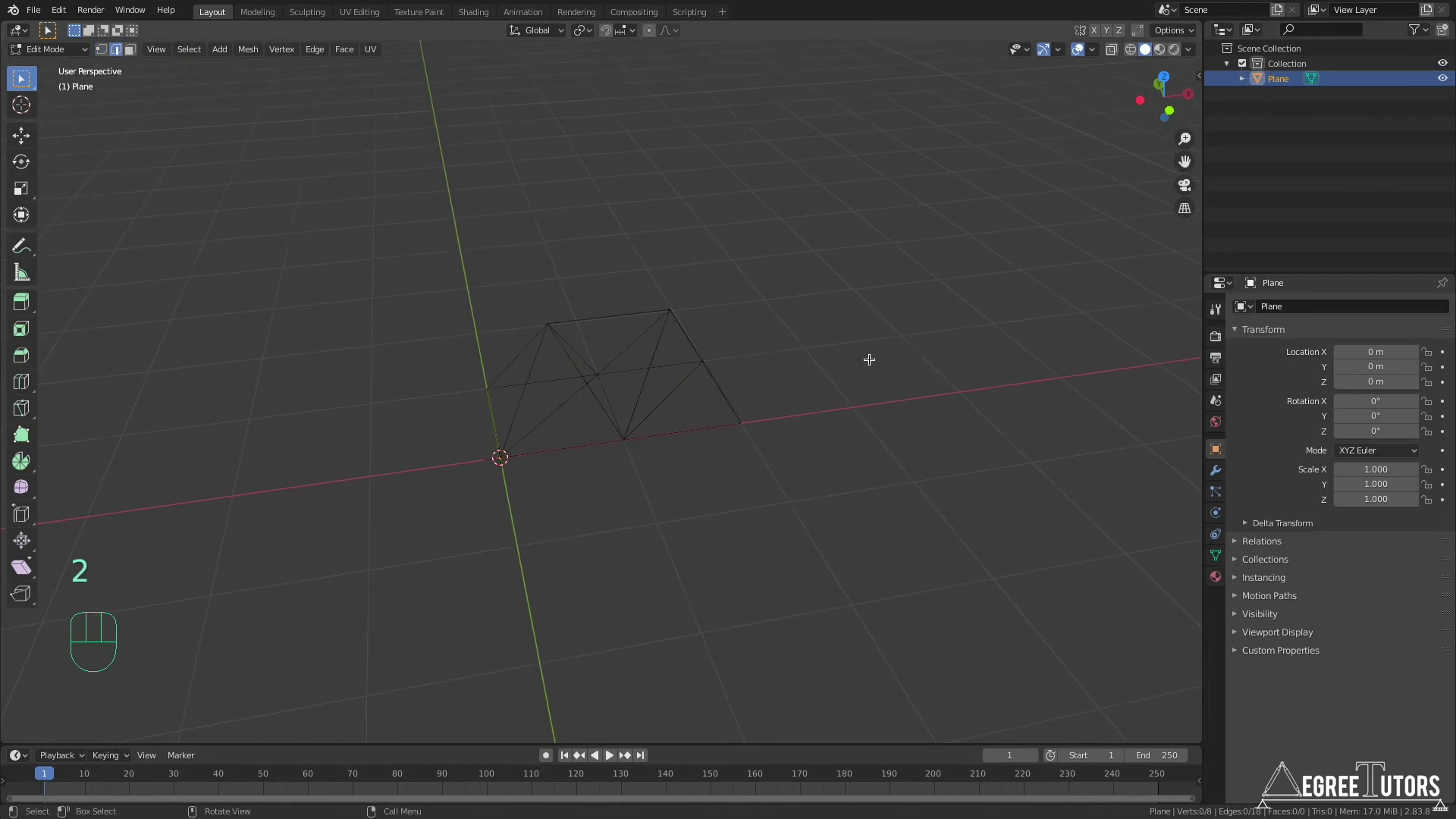
click(624, 315)
shift+click(684, 368)
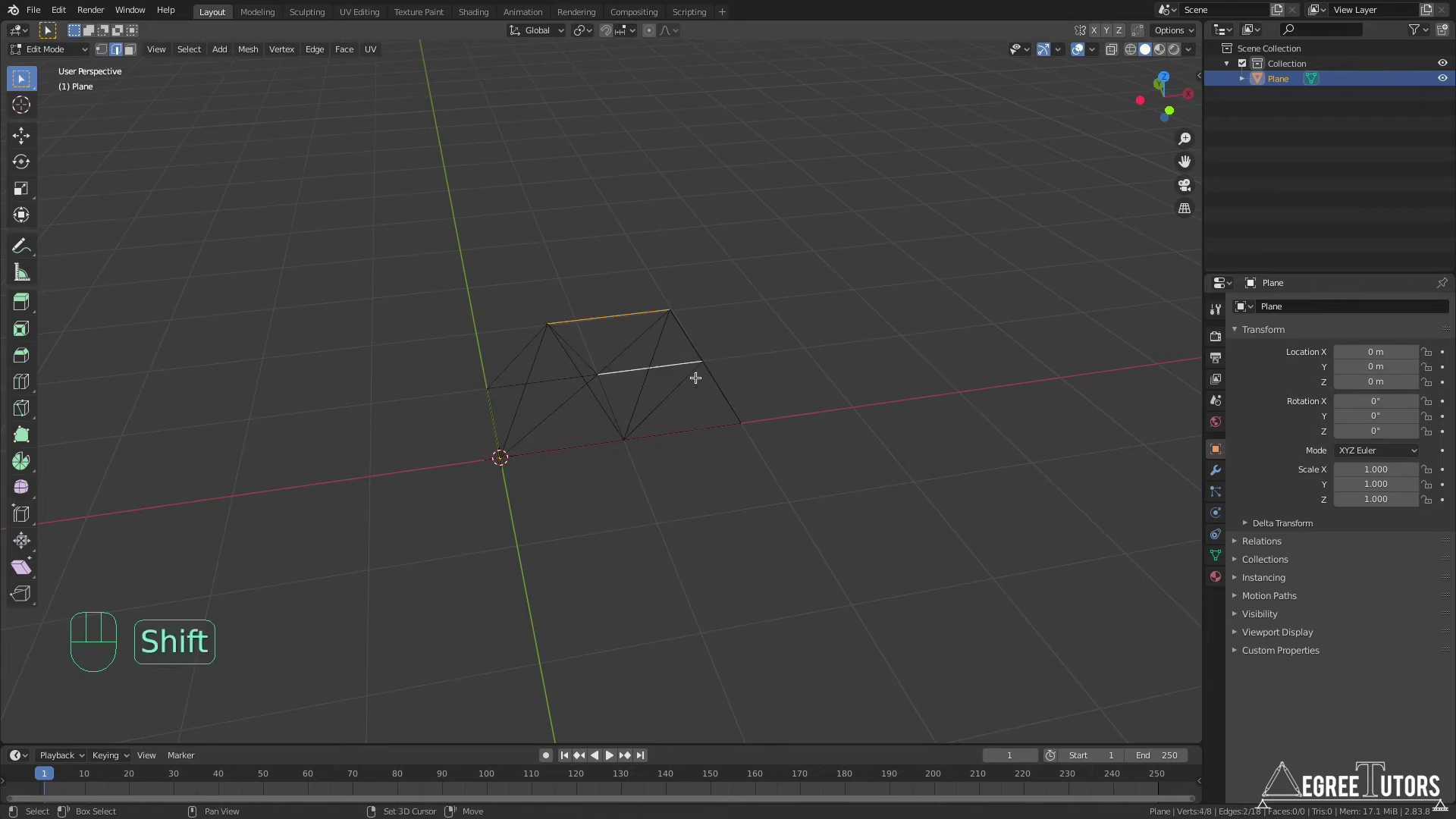
middle_drag(749, 415, 774, 417)
shift+click(706, 370)
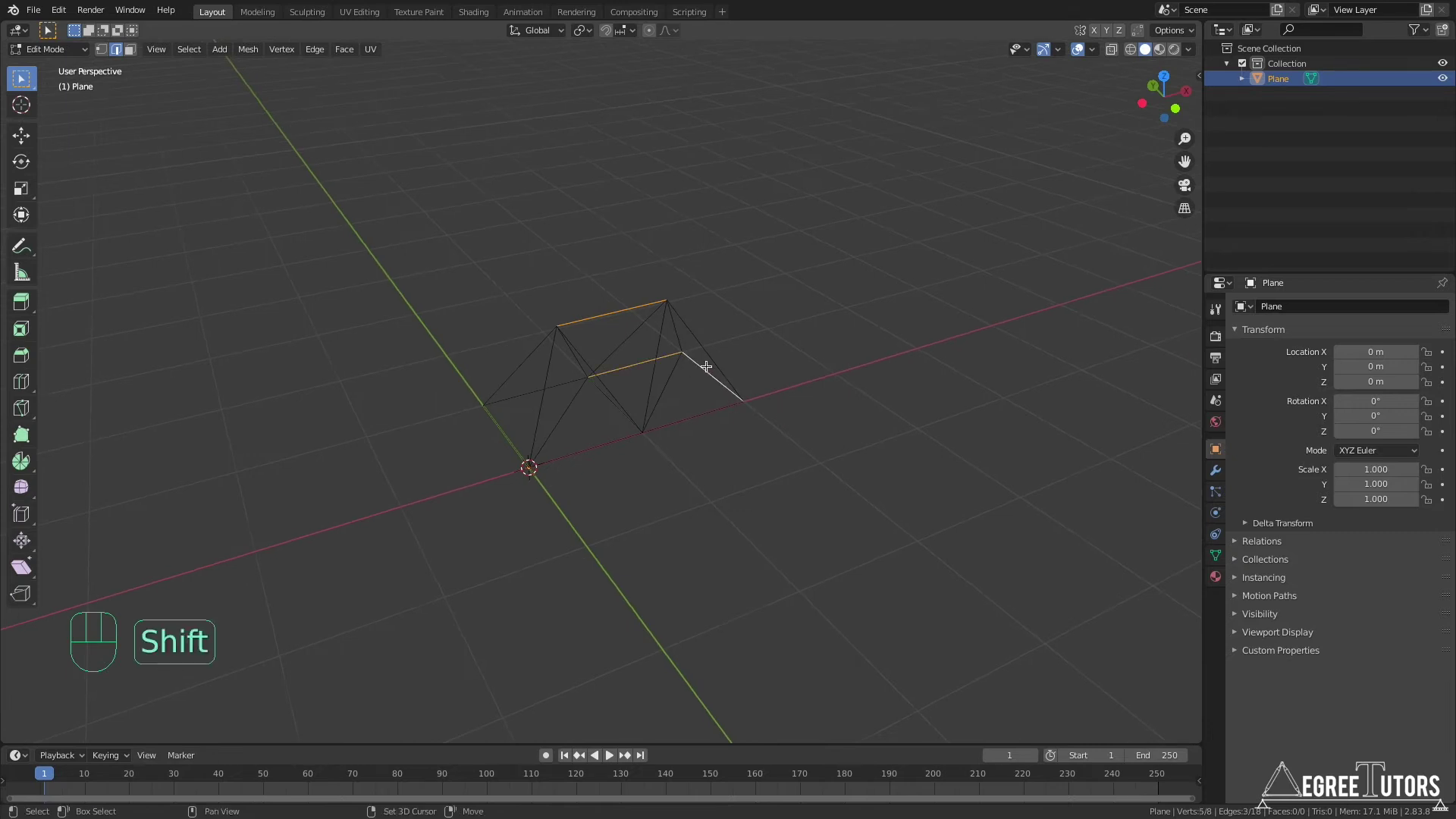
shift+click(713, 412)
shift+click(715, 361)
shift+click(678, 337)
shift+click(660, 352)
shift+click(658, 338)
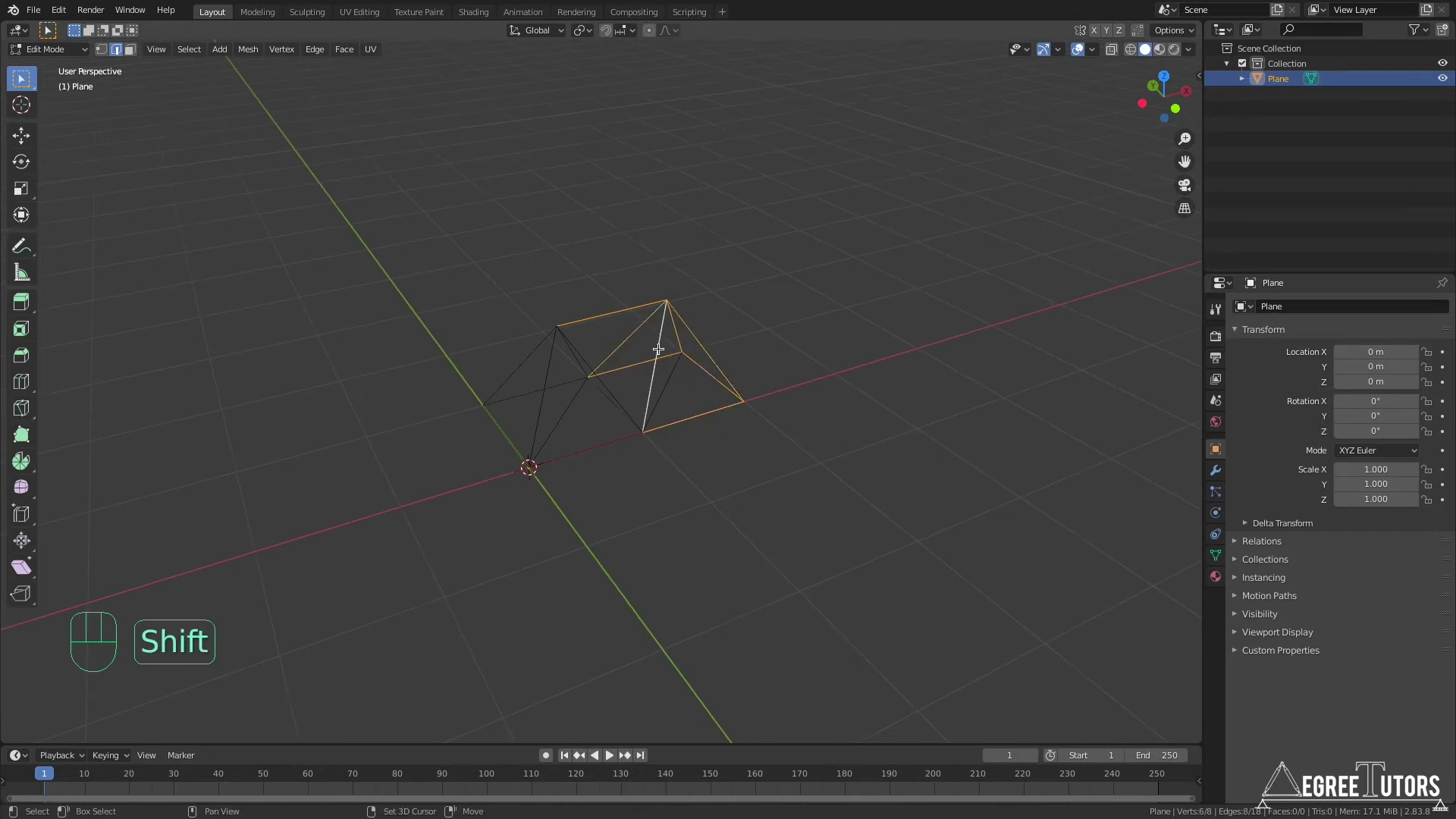
shift+click(670, 377)
middle_drag(761, 345, 673, 399)
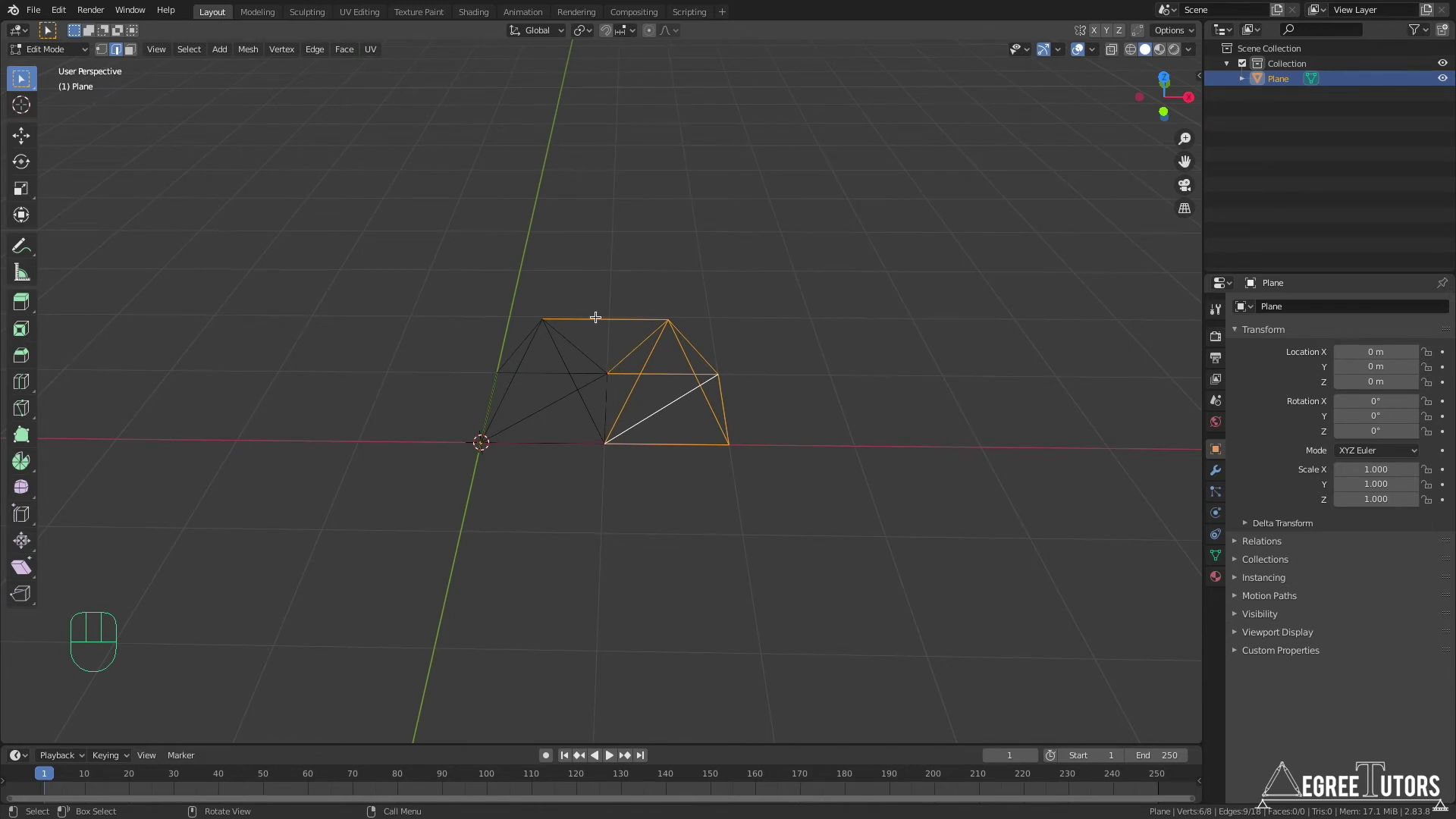
middle_drag(702, 367, 739, 376)
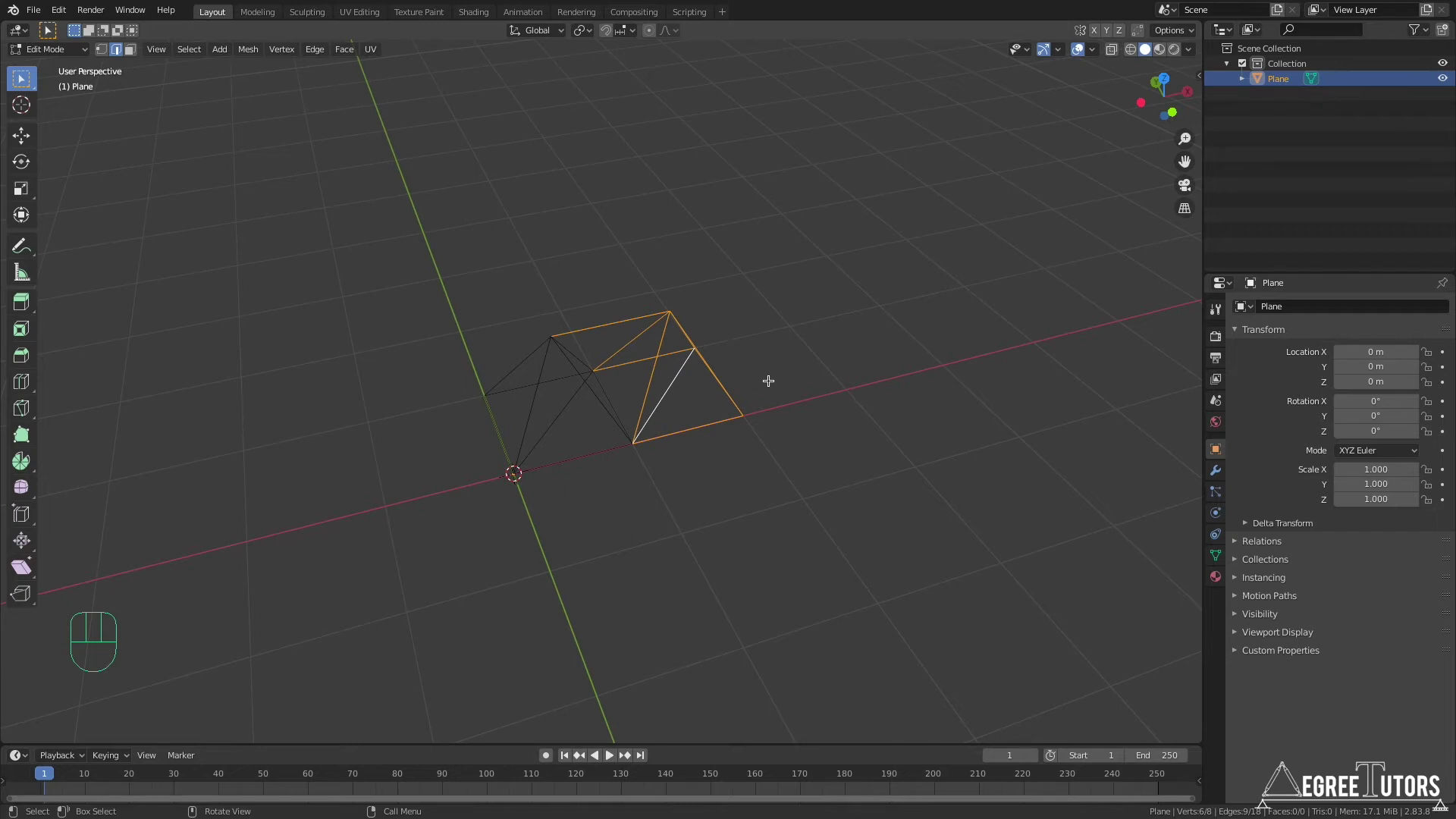
key(shift+d)
key(x)
key(1)
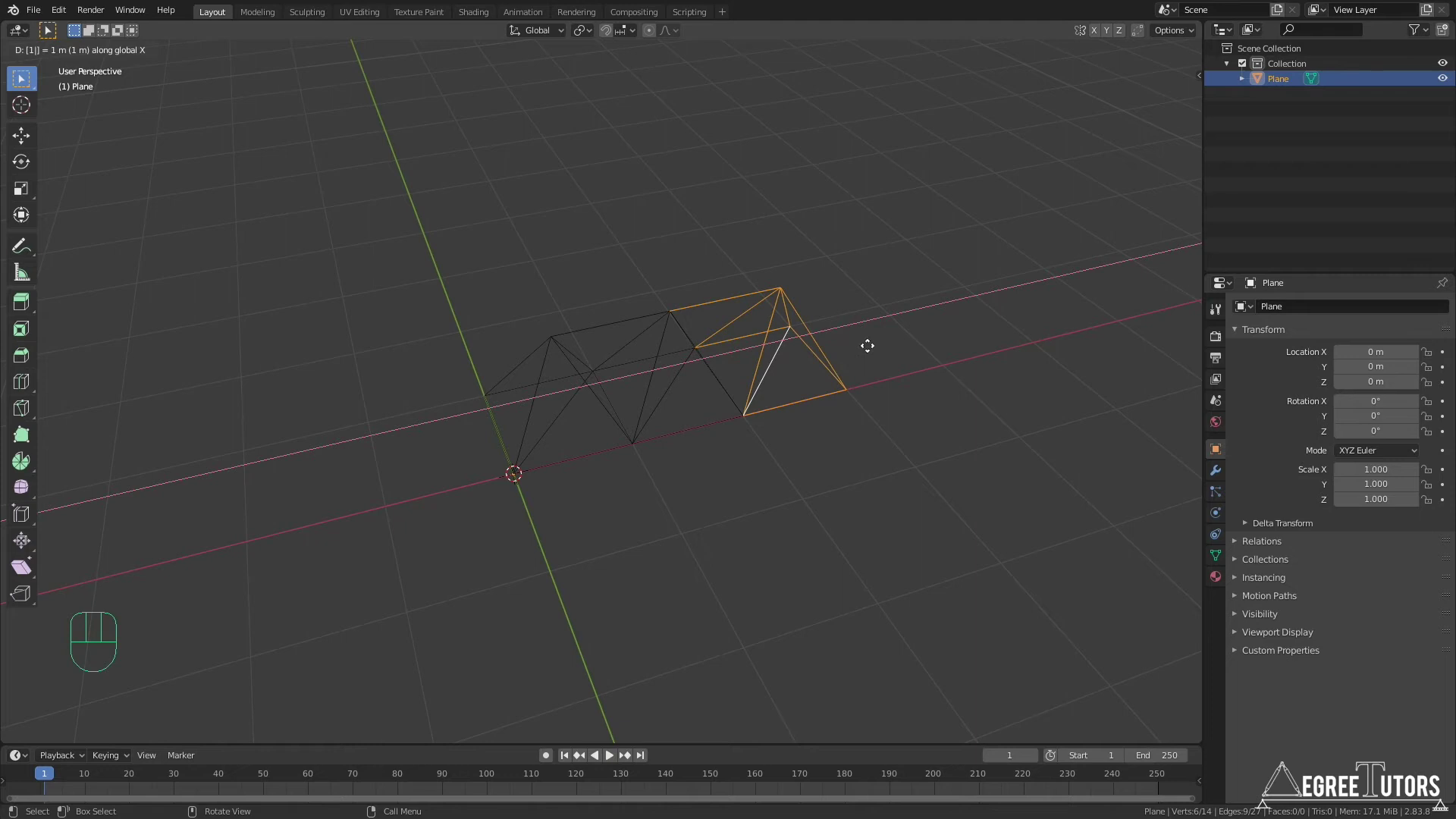
key(Return)
Repeat the last module duplication 17 times to extend the truss to 20 modules along the X axis
scroll(443, 499, down, 3)
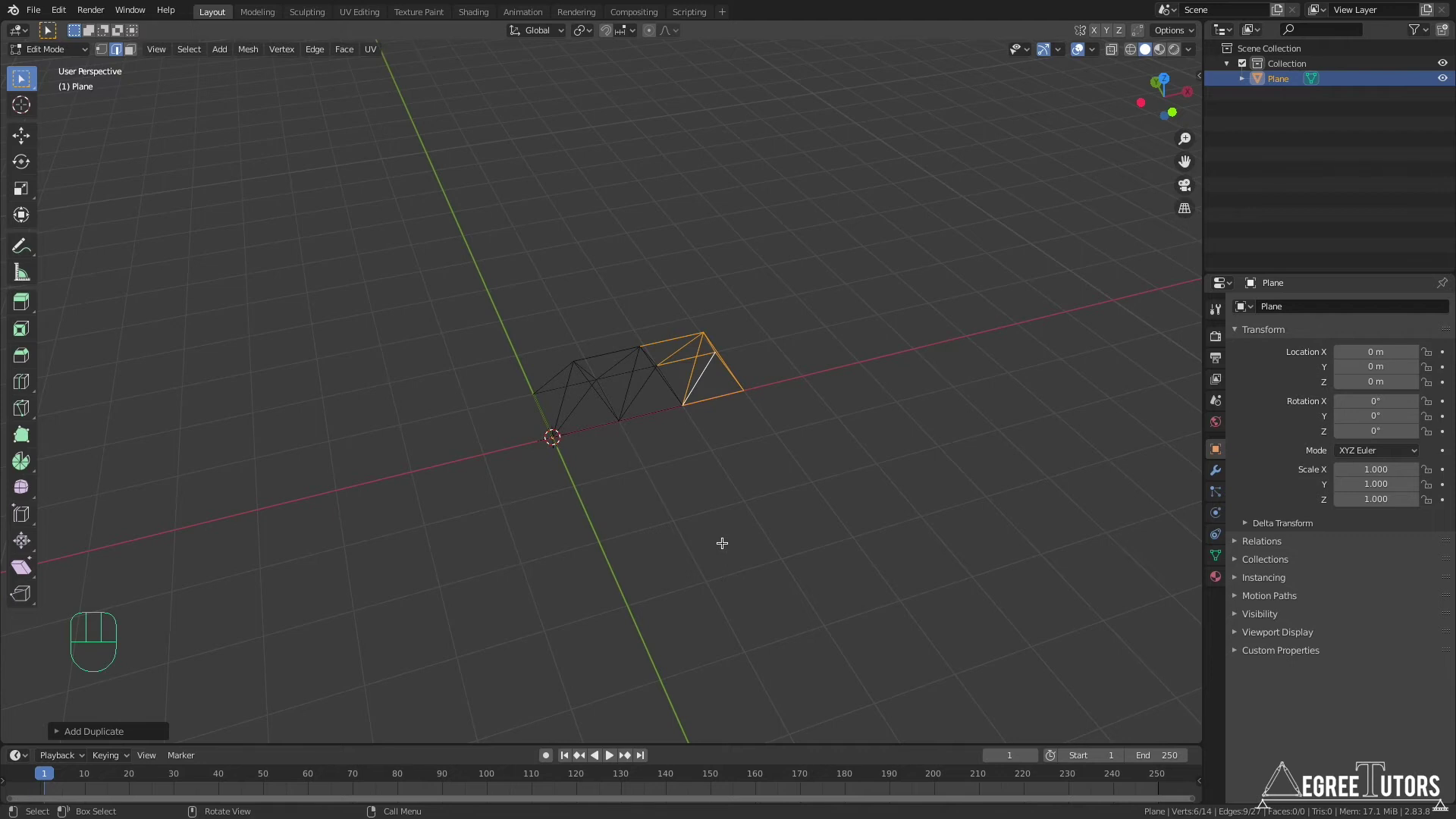
scroll(367, 546, down, 2)
key(shift+r)
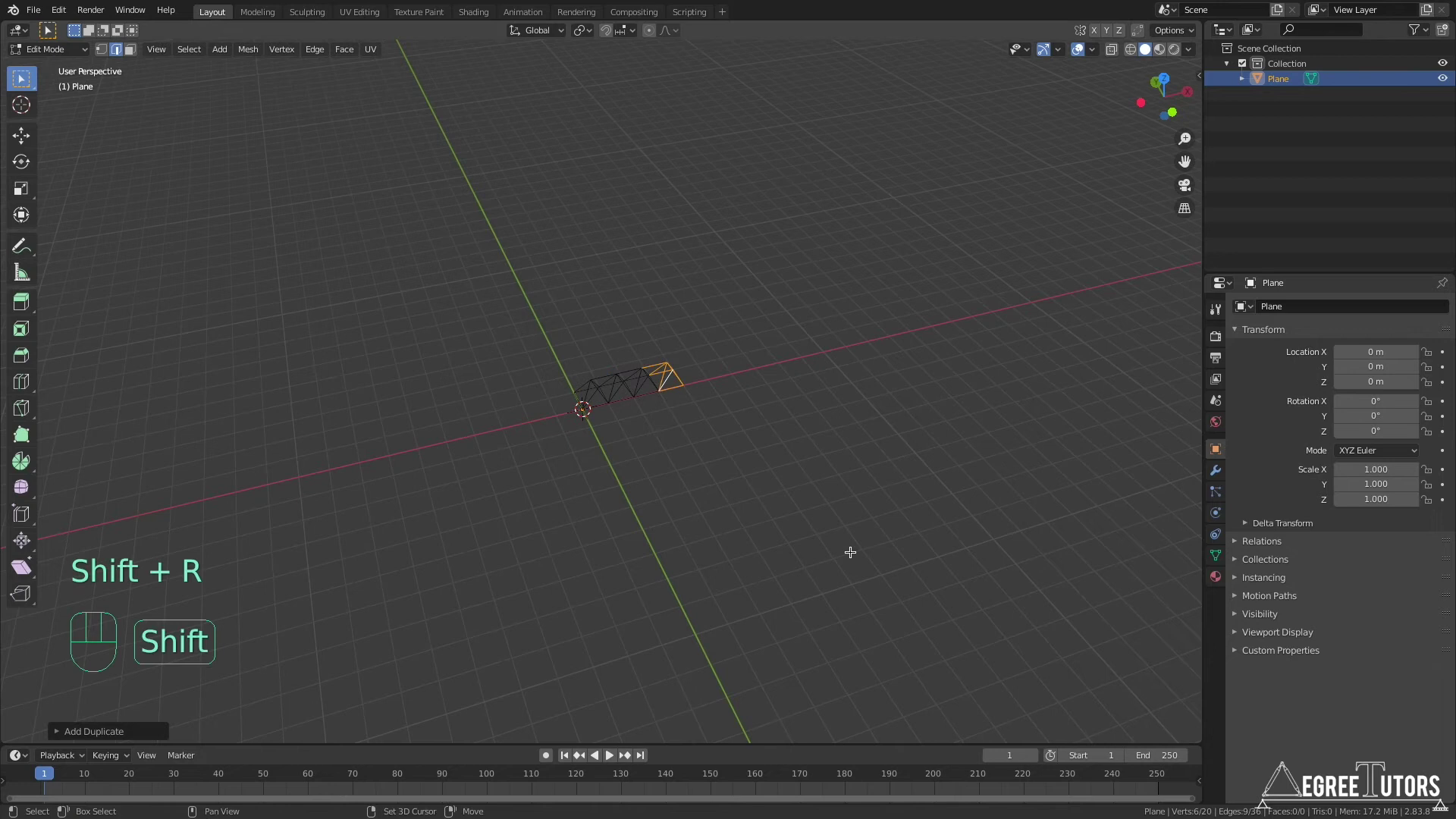
key(shift)
key(shift+r)
key(shift+r)
key(shift+r)
key(shift+r)
key(shift+r)
key(shift+r)
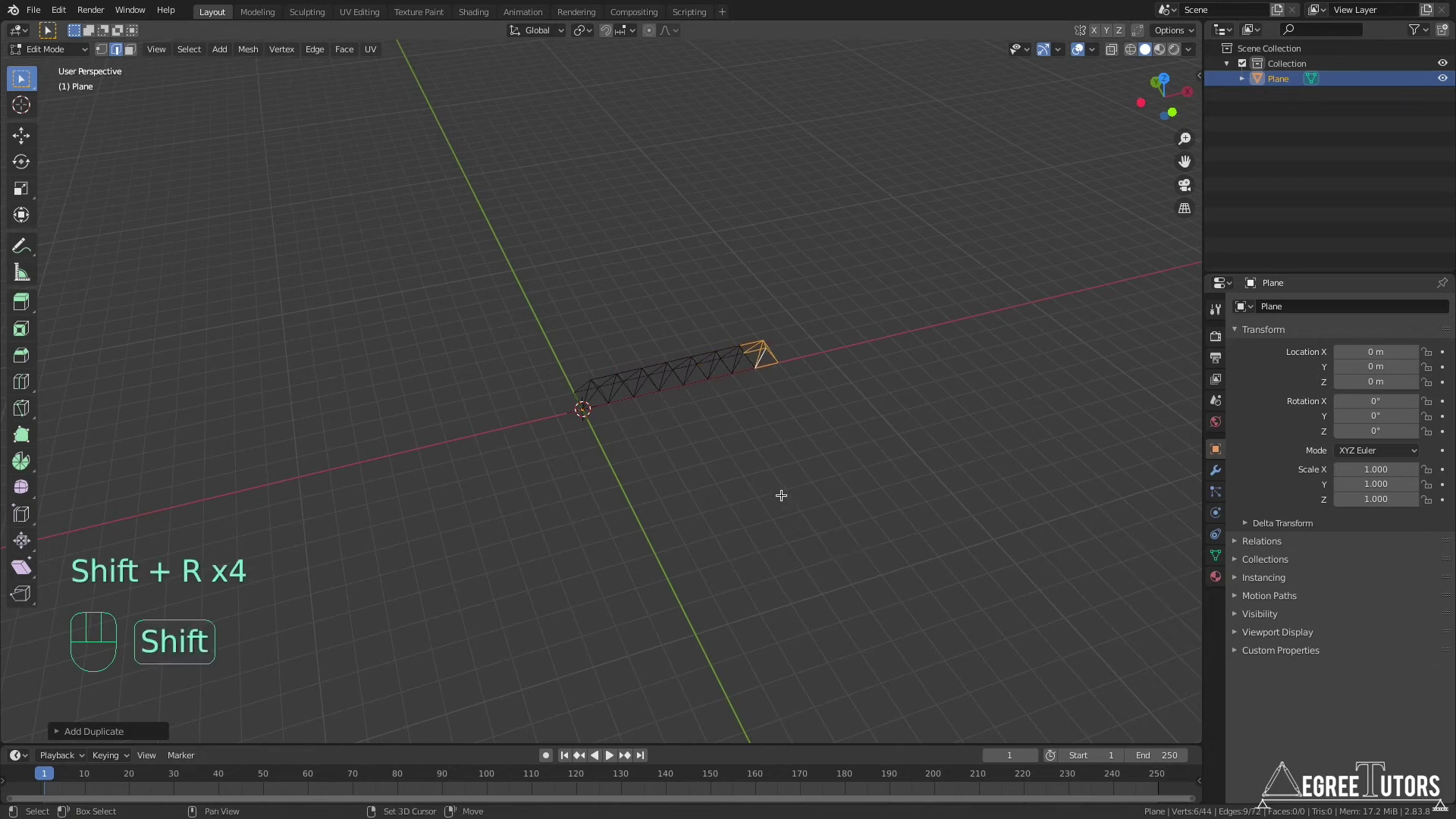
key(shift+r)
key(shift+r)
key(shift+r)
key(shift+r)
key(shift+r)
key(shift+r)
key(shift+r)
key(shift+r)
key(shift+r)
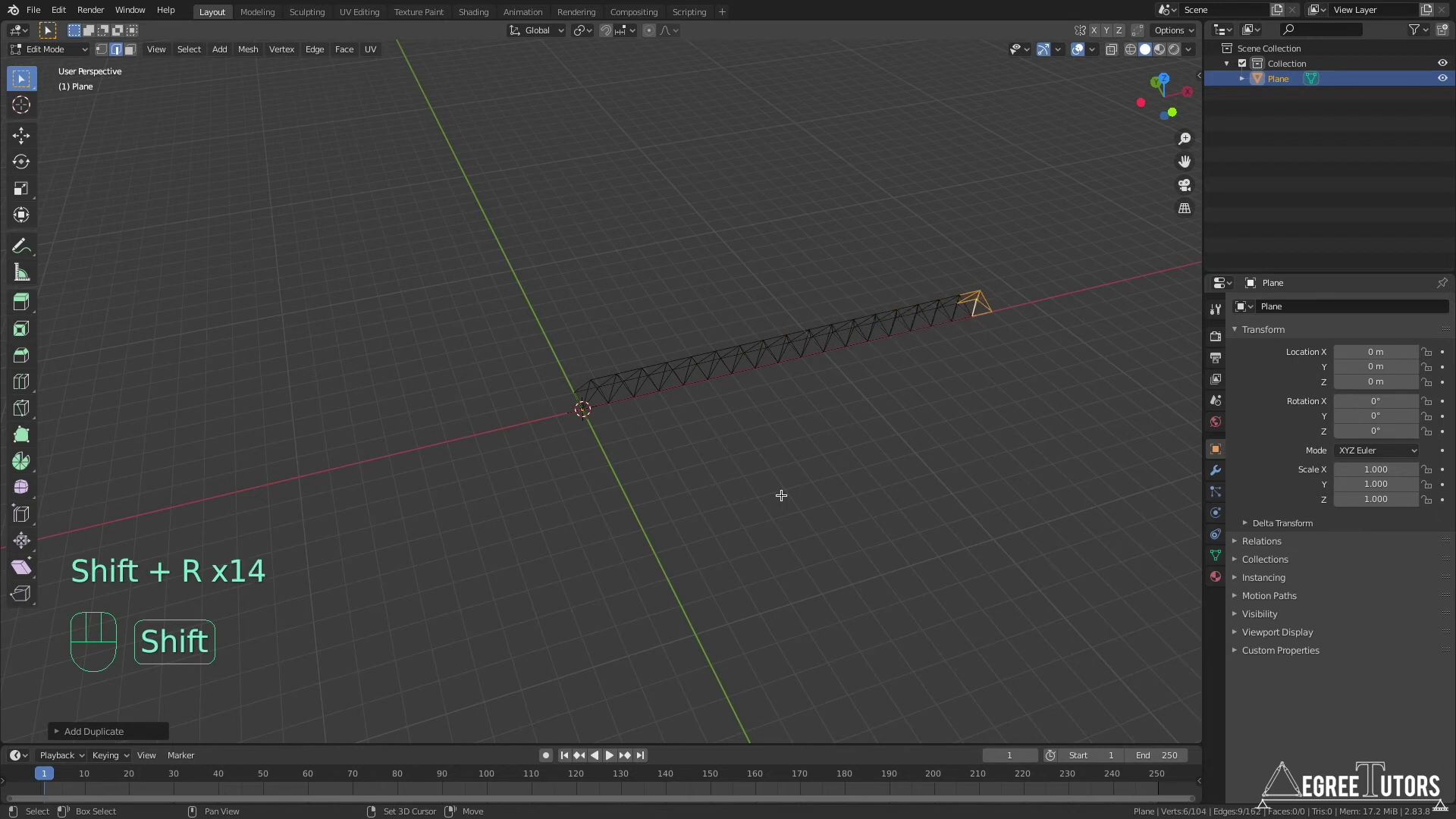
Merge the overlapping vertices of the entire truss by distance and return to Object Mode
middle_drag(1033, 410, 878, 371)
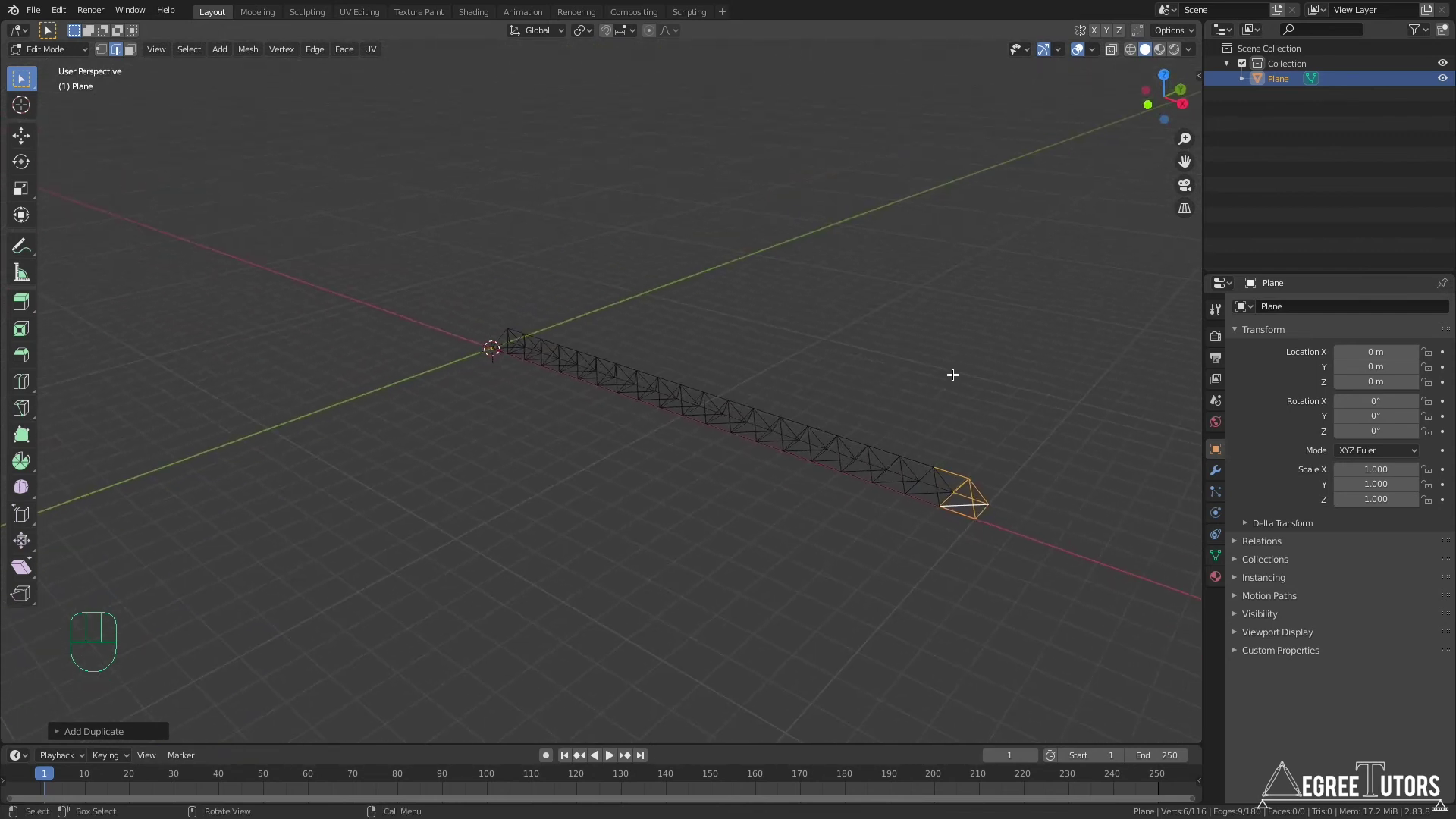
middle_drag(612, 467, 728, 444)
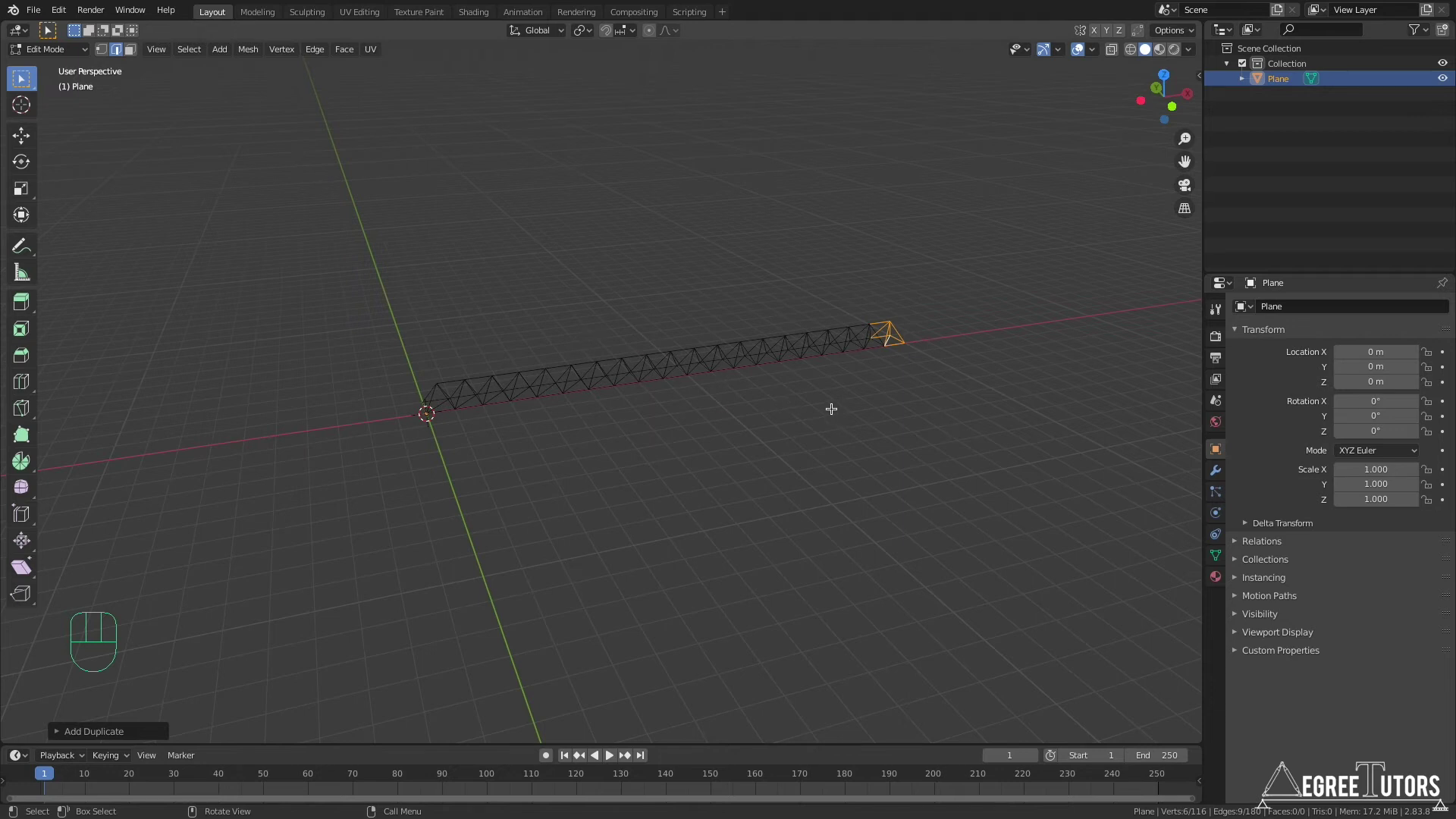
key(a)
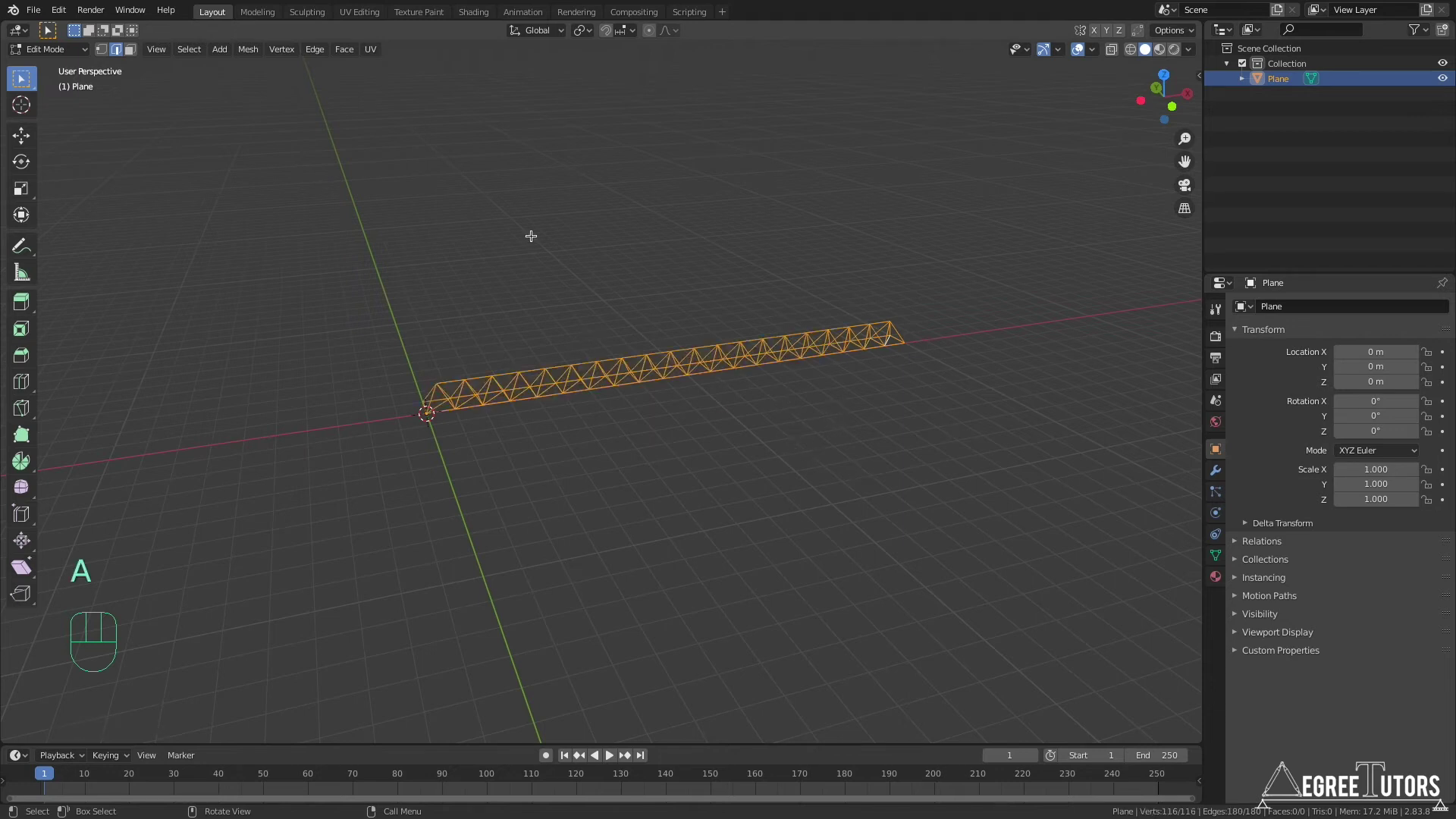
click(248, 49)
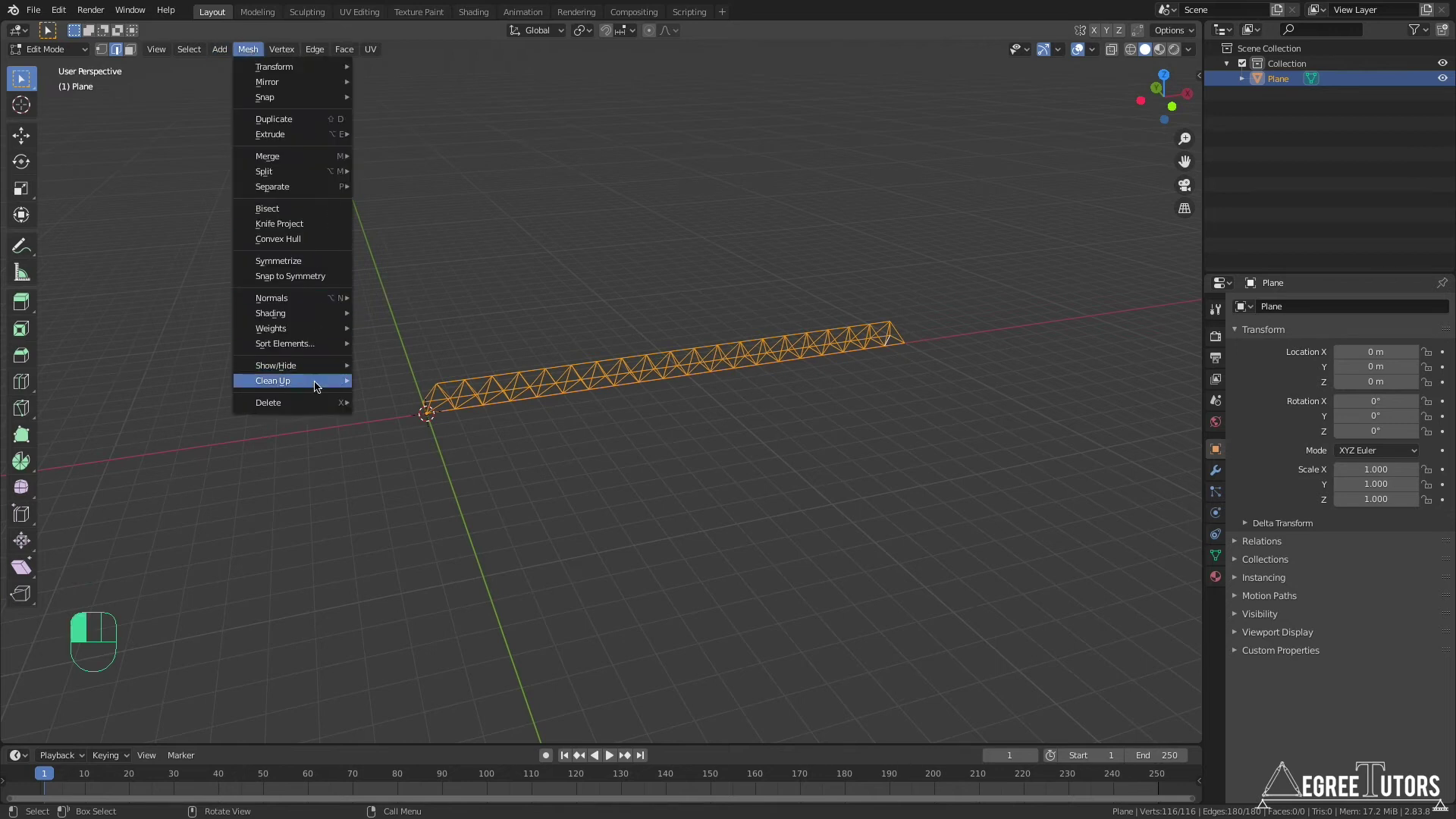
mouse_move(317, 387)
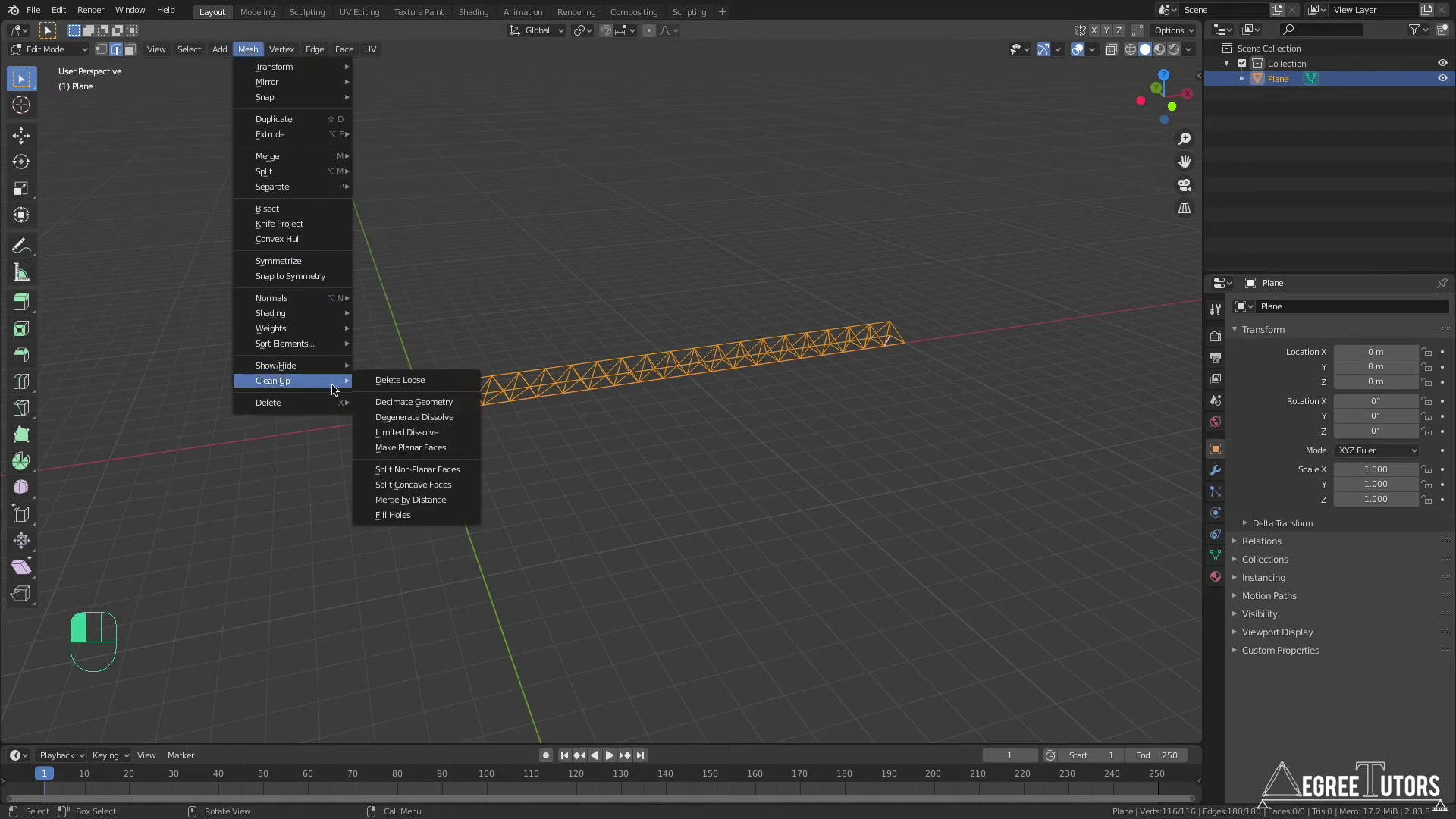
click(430, 504)
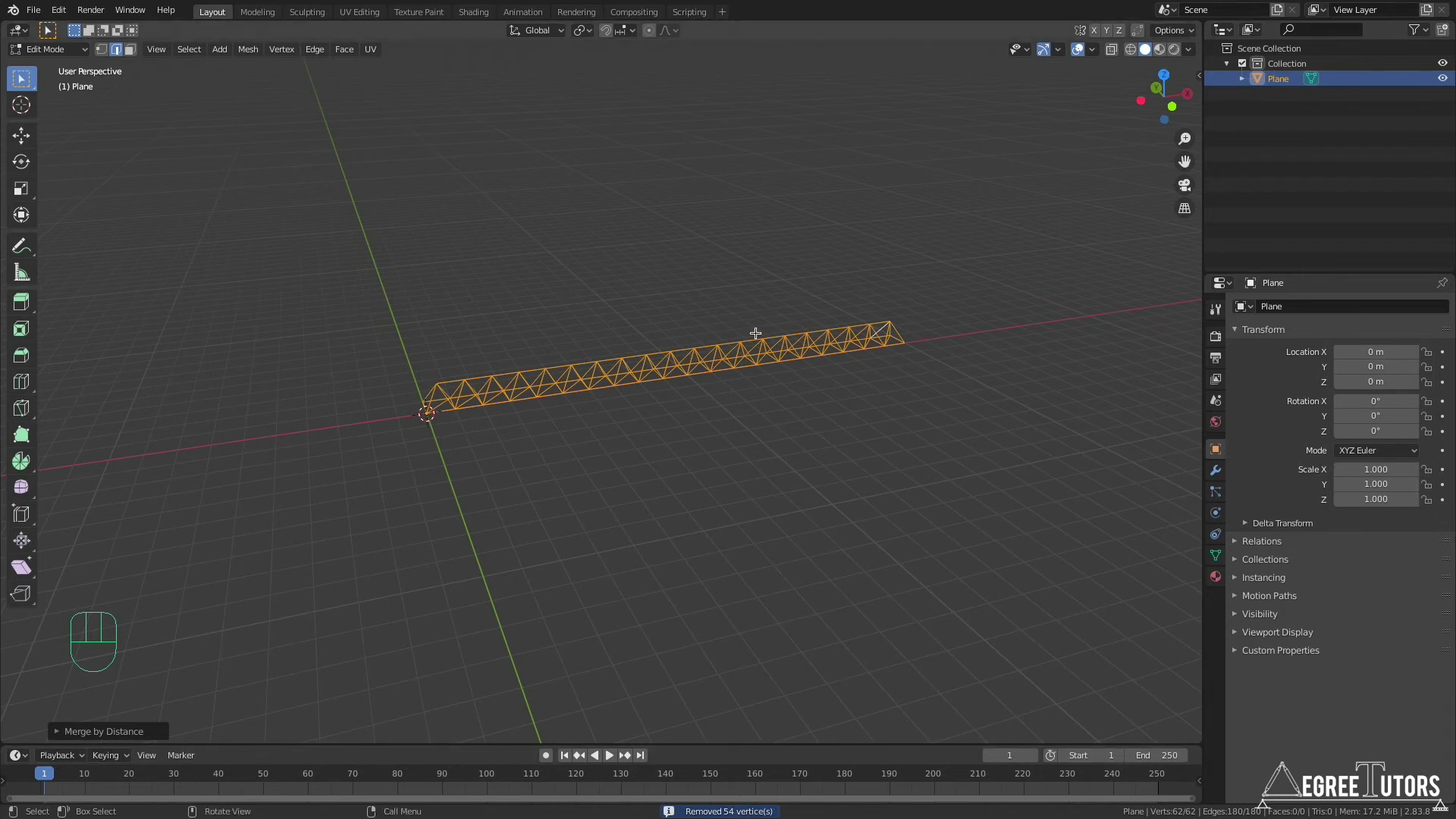
key(Tab)
Hide the Plane truss object in the viewport and show it again
mouse_move(713, 414)
middle_down()
mouse_move(799, 433)
mouse_move(727, 408)
middle_up()
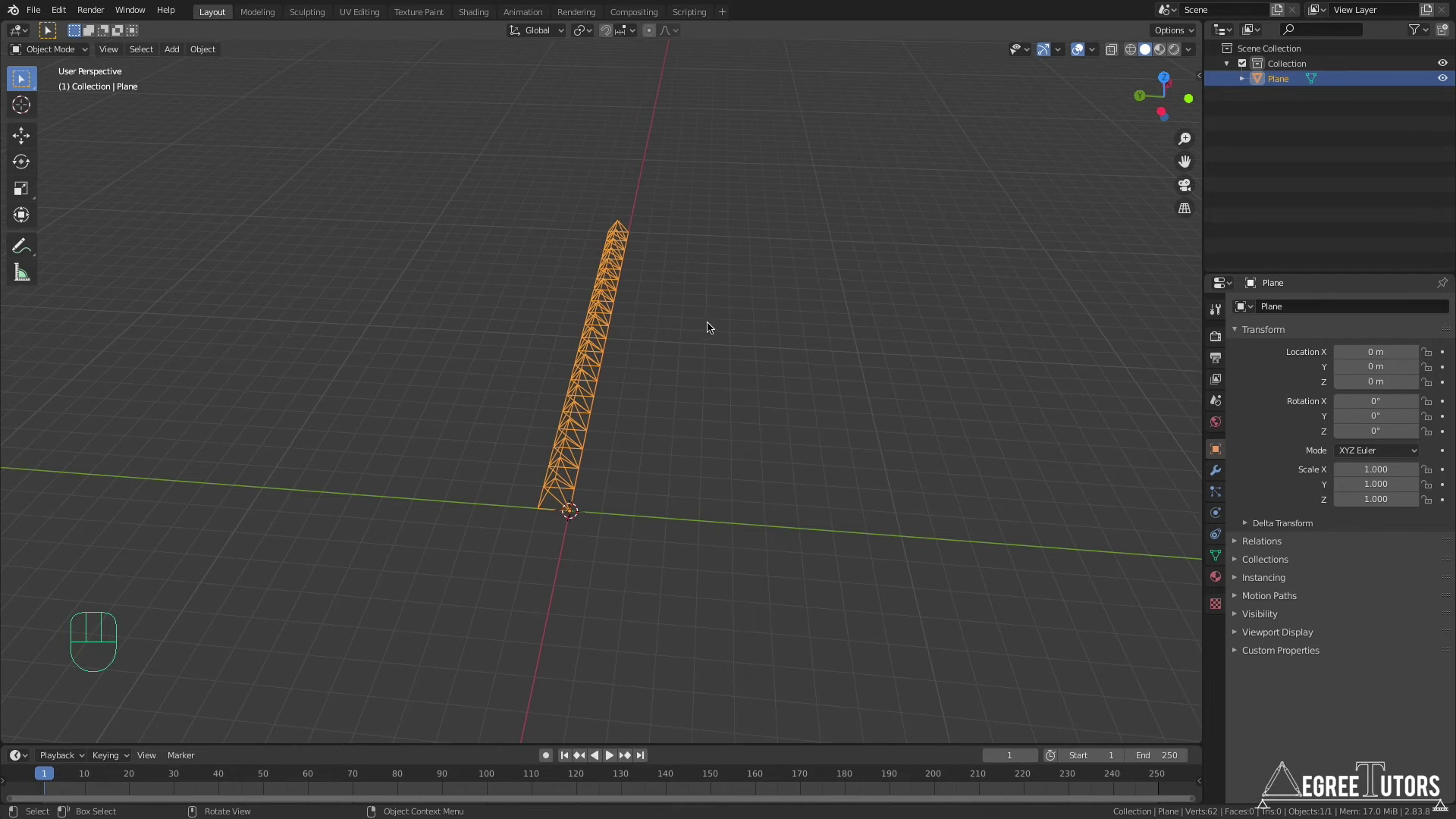
middle_drag(741, 475, 528, 446)
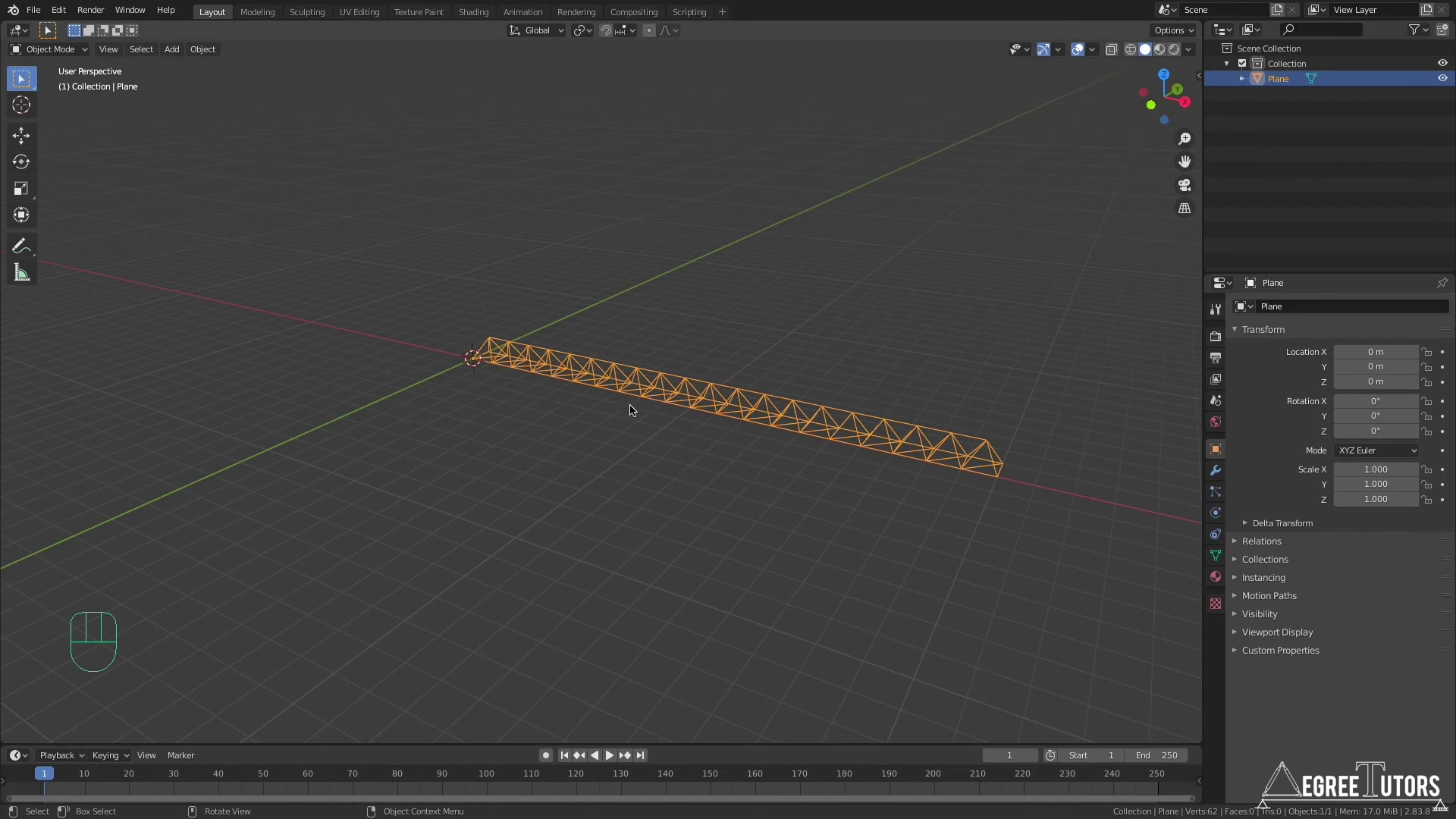
shift+middle_drag(787, 465, 694, 447)
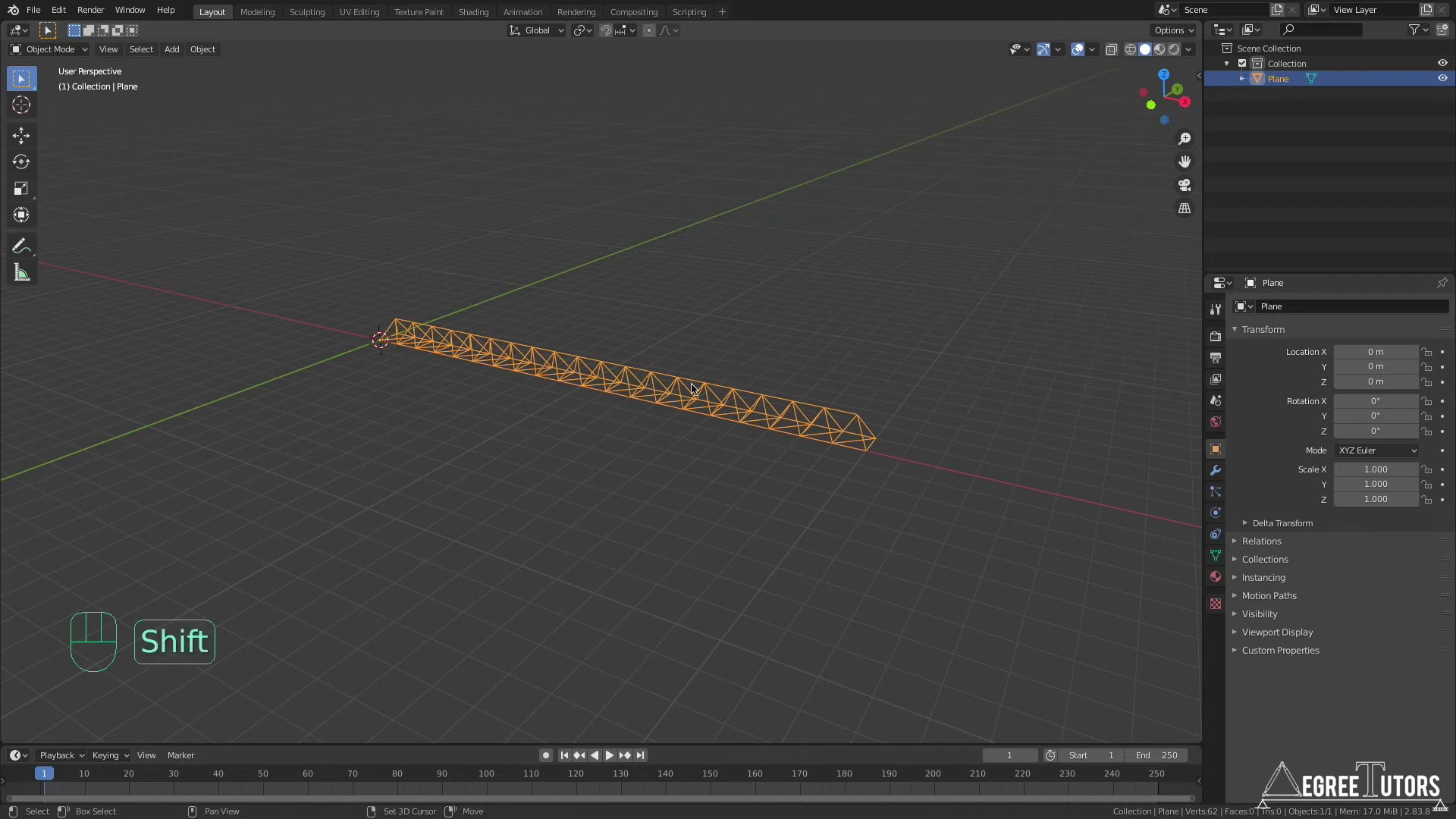
shift+middle_drag(747, 319, 667, 350)
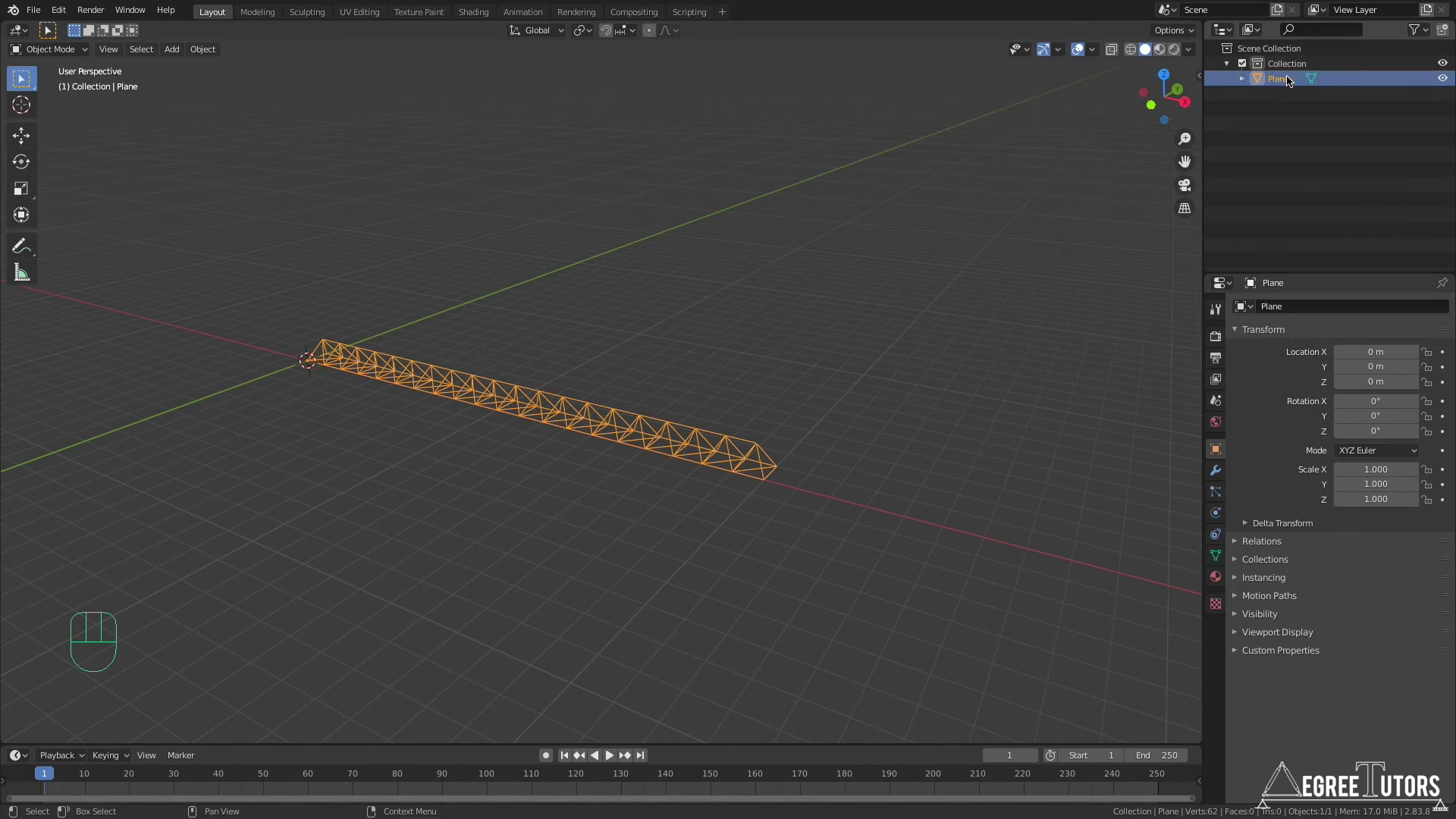
click(1443, 79)
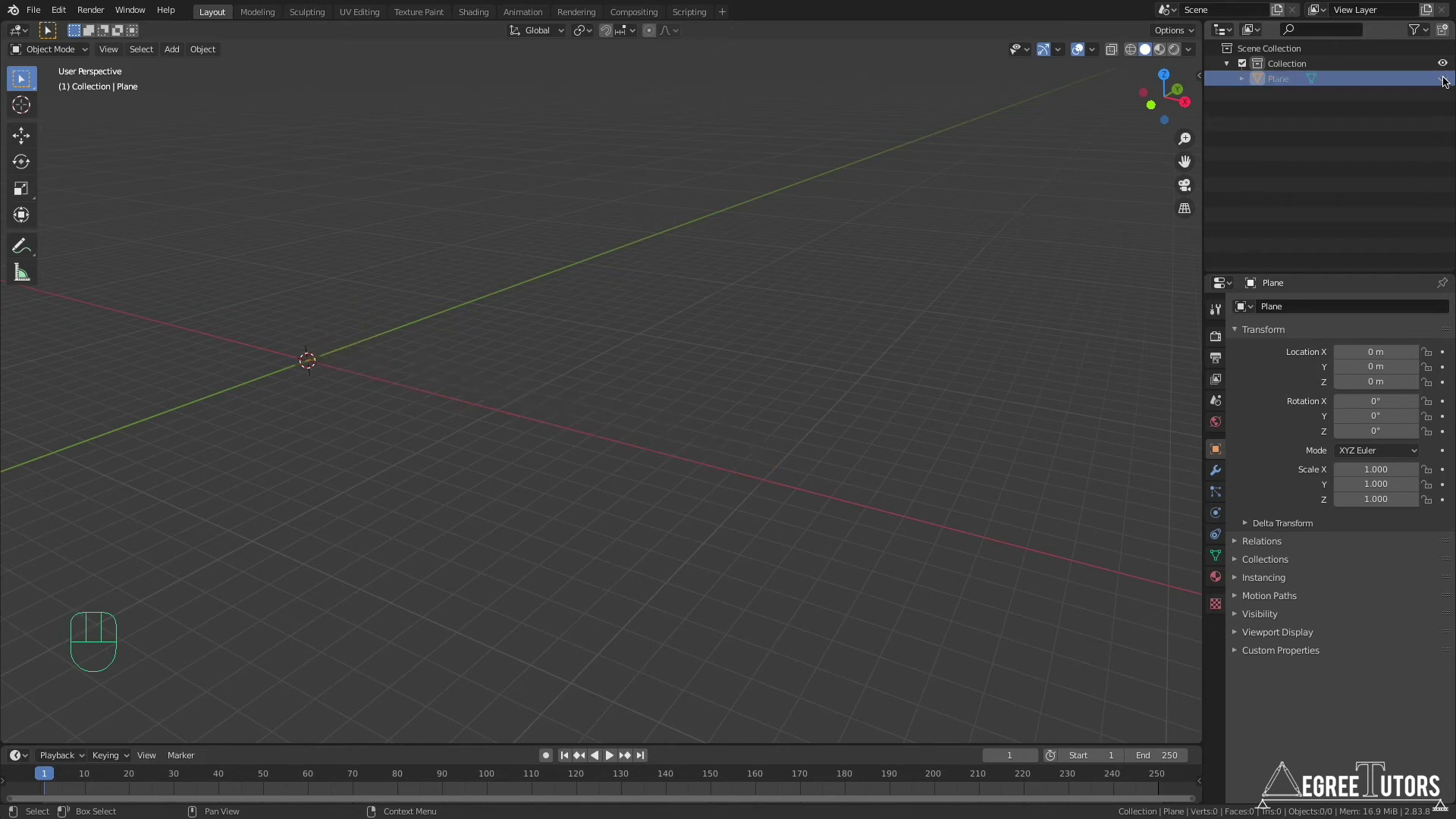
click(1444, 79)
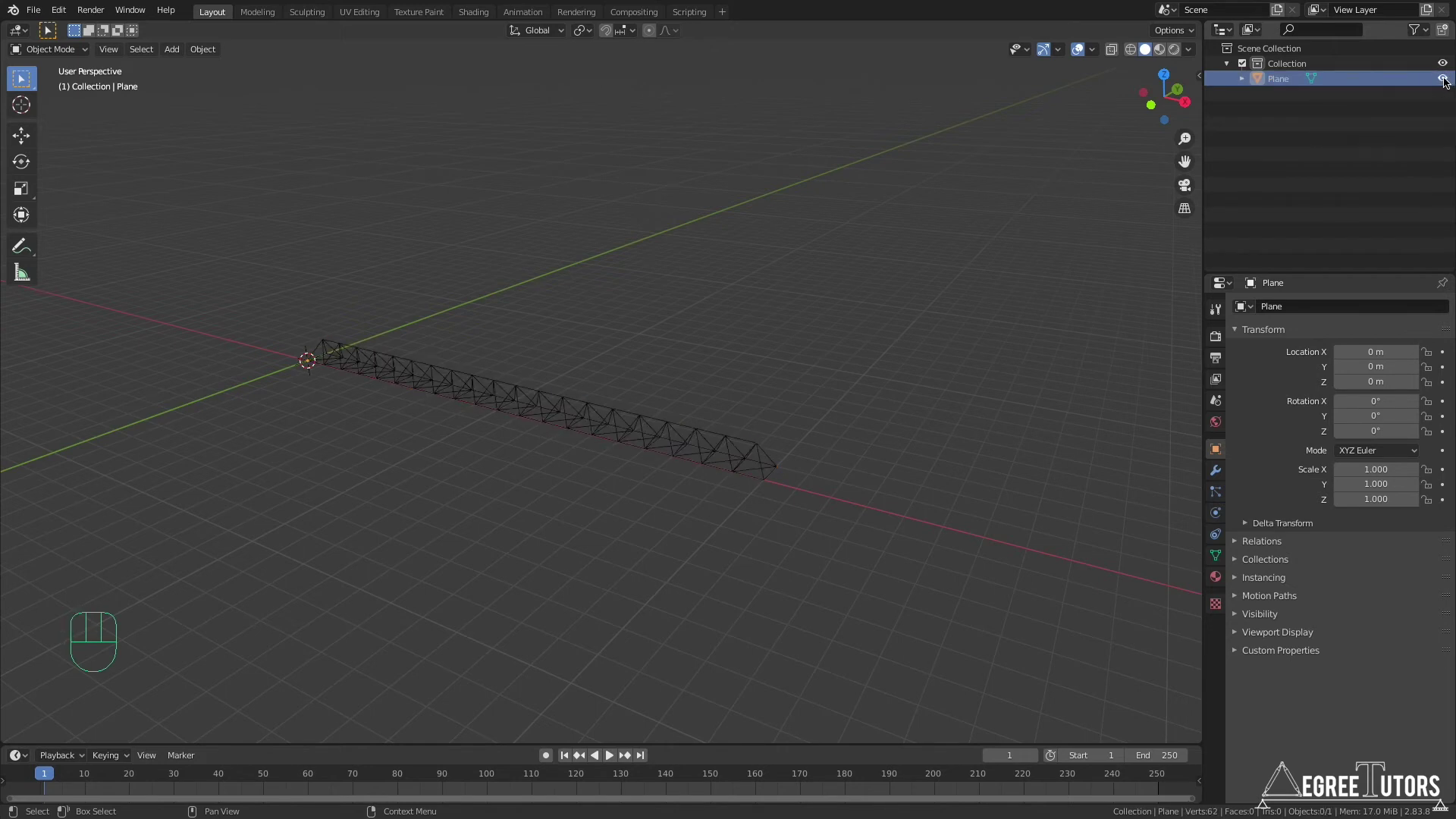
Rename the Plane object as Truss_basic
double_click(1279, 79)
text(Tr)
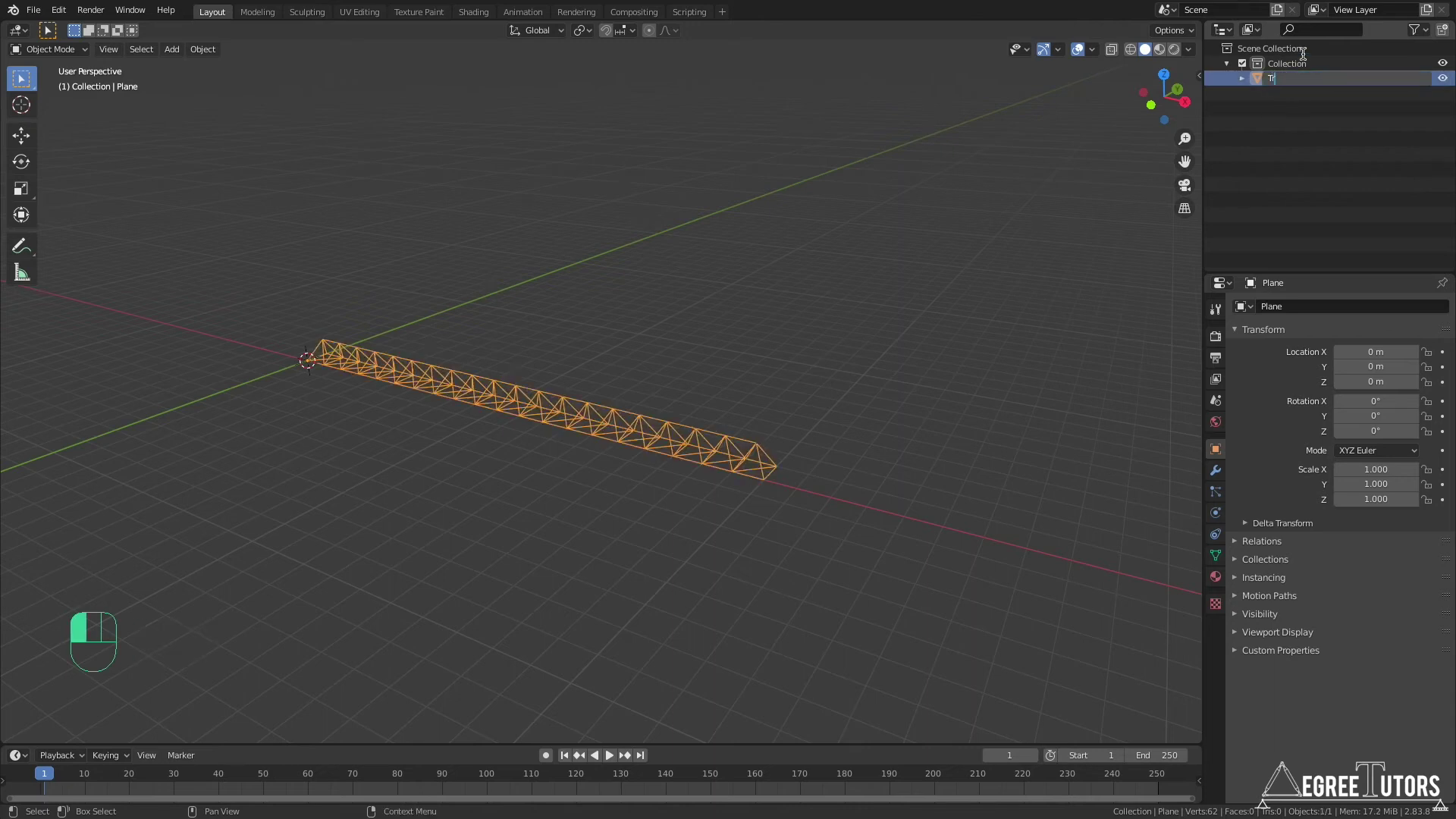
text(uss_b)
key(Return)
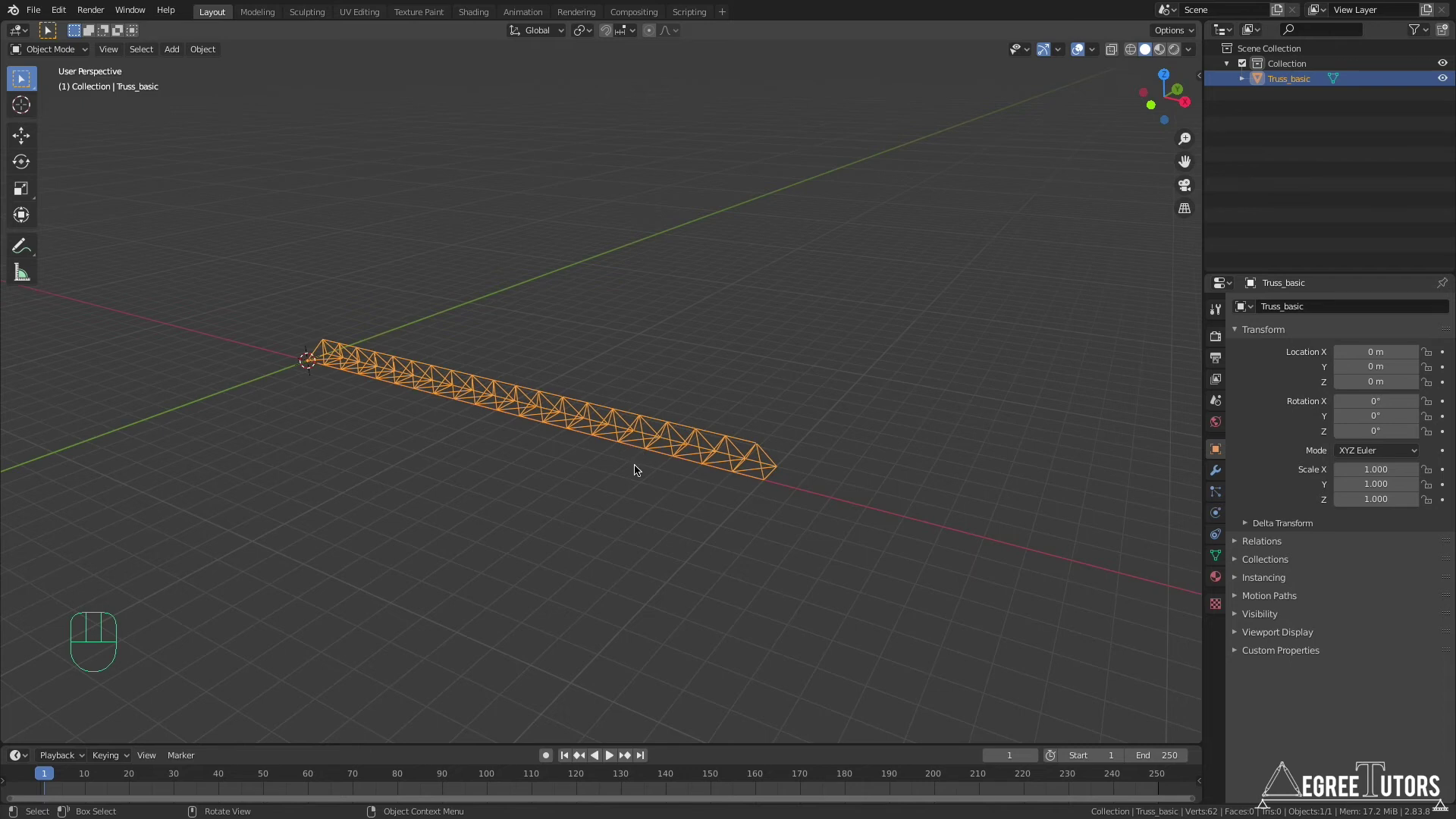
Duplicate the Truss_basic object in place, keeping the copy at the original's location
key(shift+d)
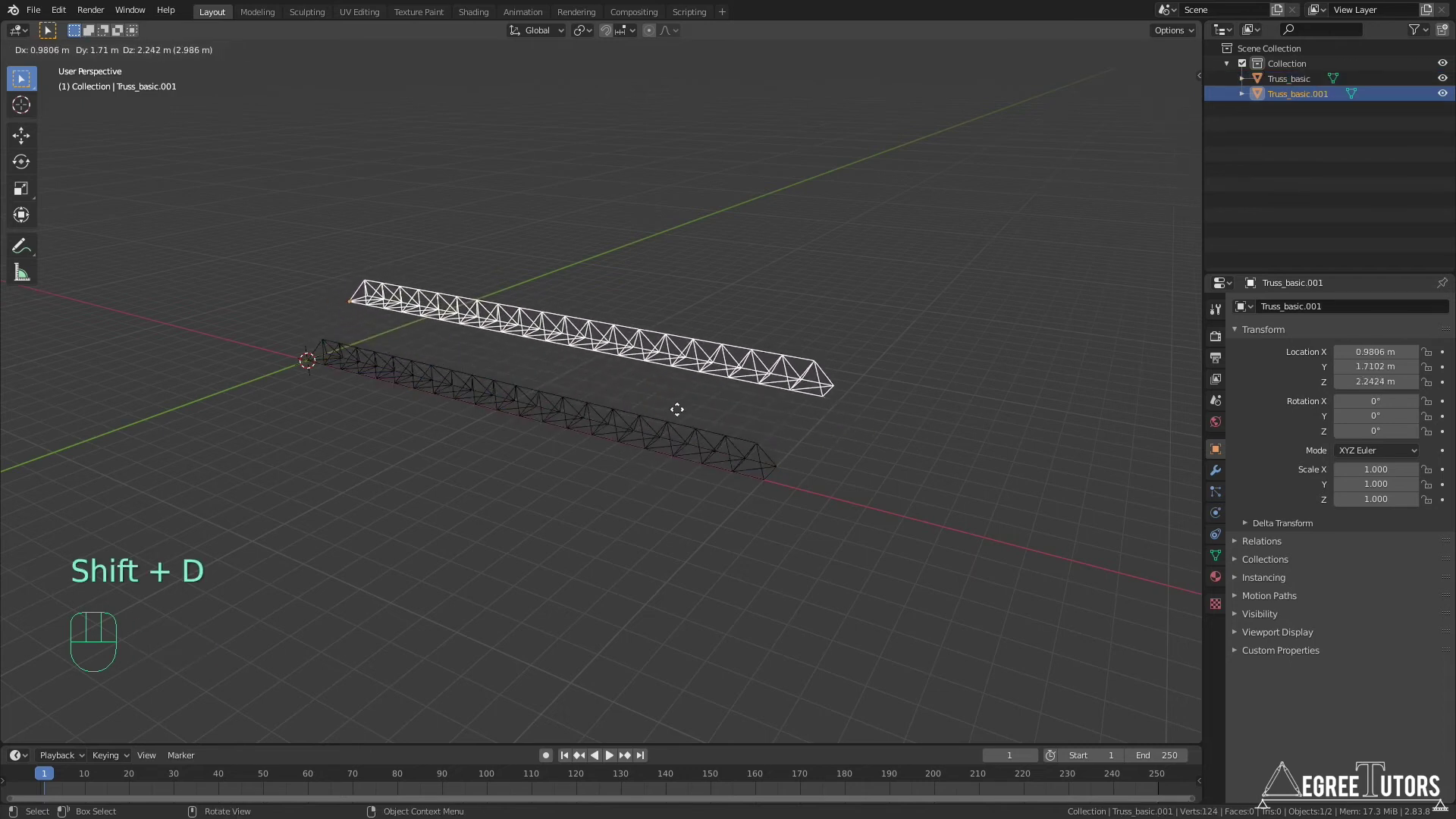
right_click(675, 413)
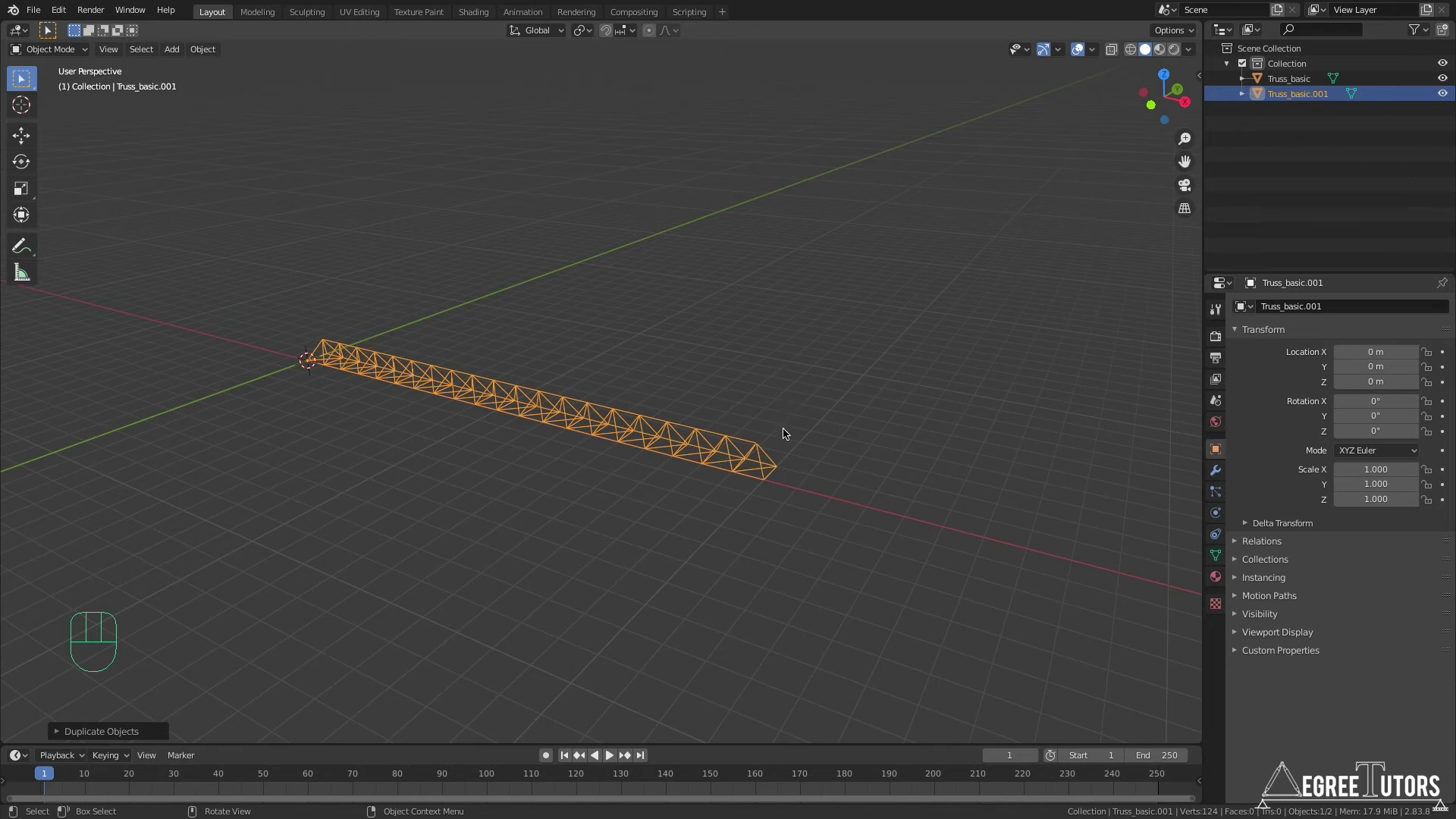
key(g)
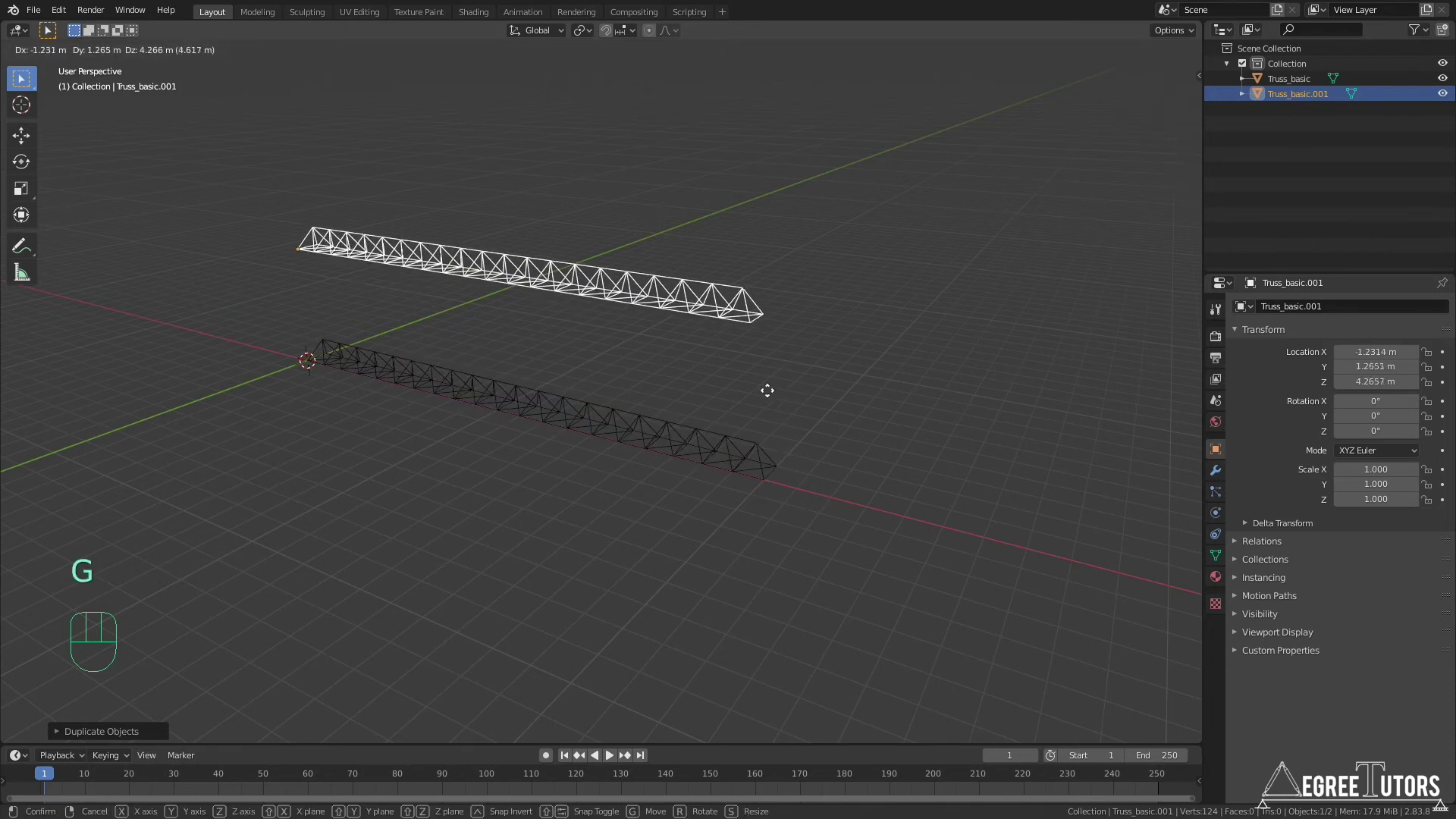
right_click(802, 437)
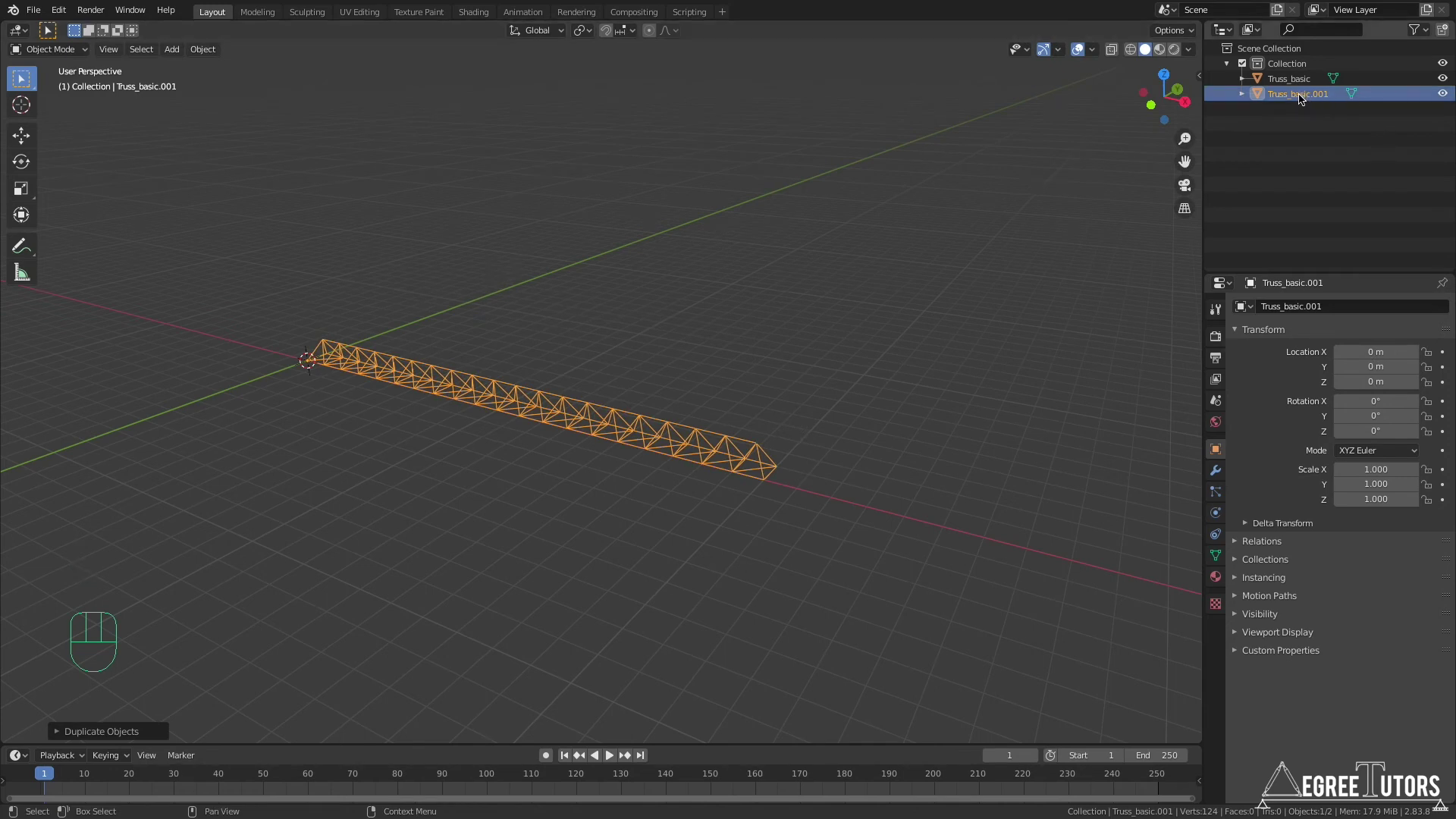
Rename the duplicated truss as Truss_twist and hide Truss_basic in the viewport
double_click(1323, 93)
key(Left)
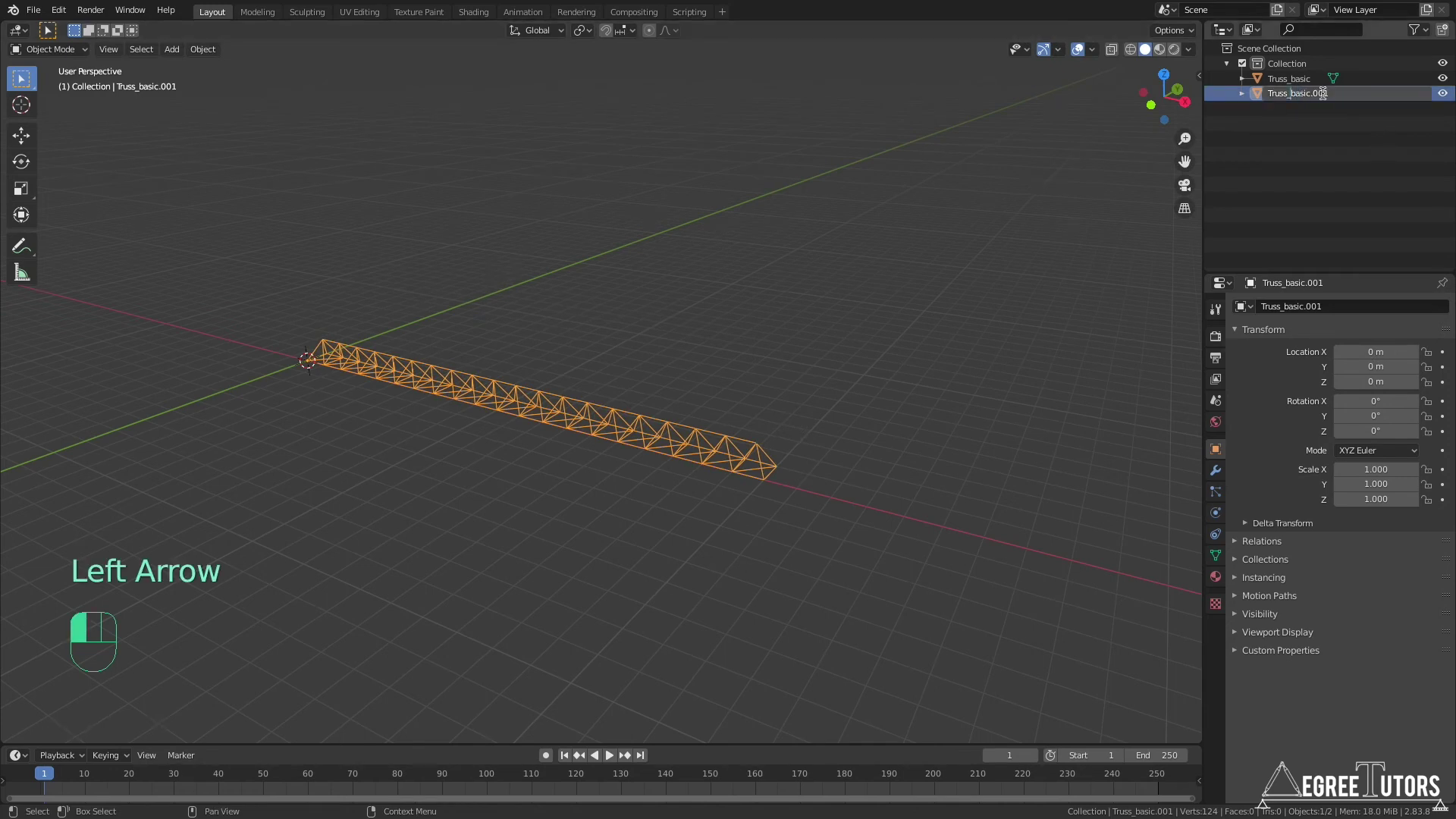
key(shift+super+Right)
key(shift+super+Right)
key(shift+super+Right)
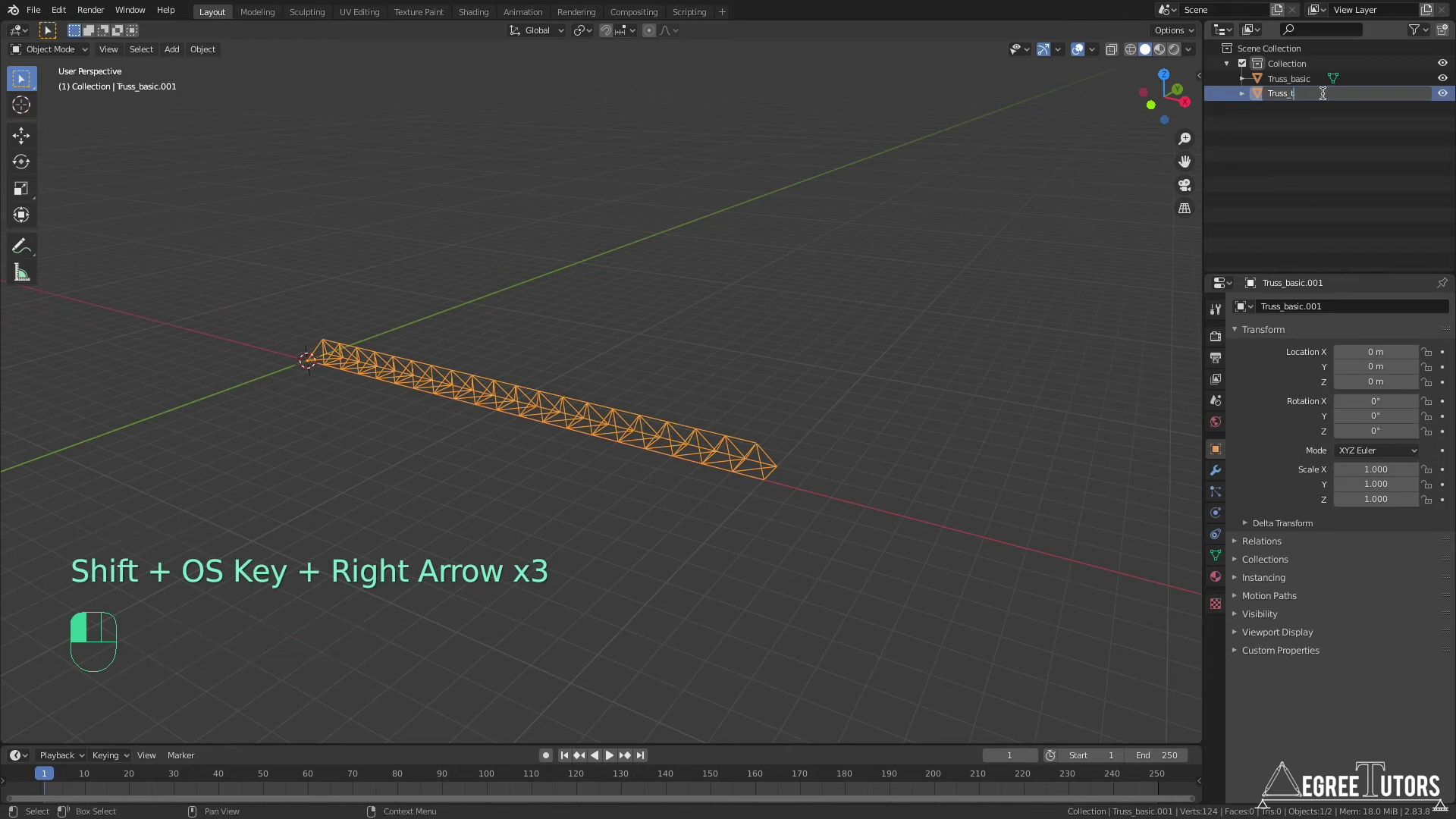
key(Return)
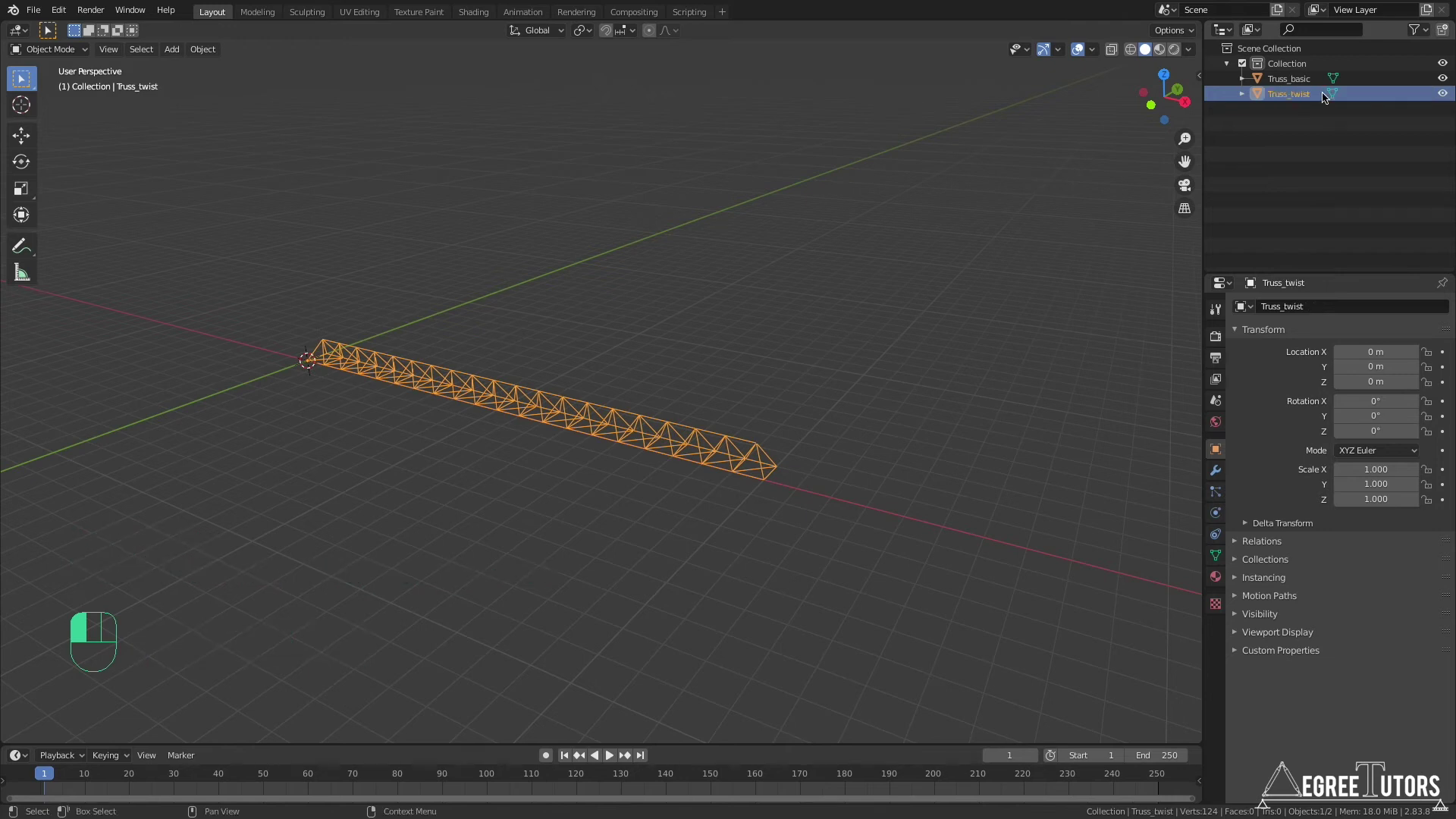
click(1442, 78)
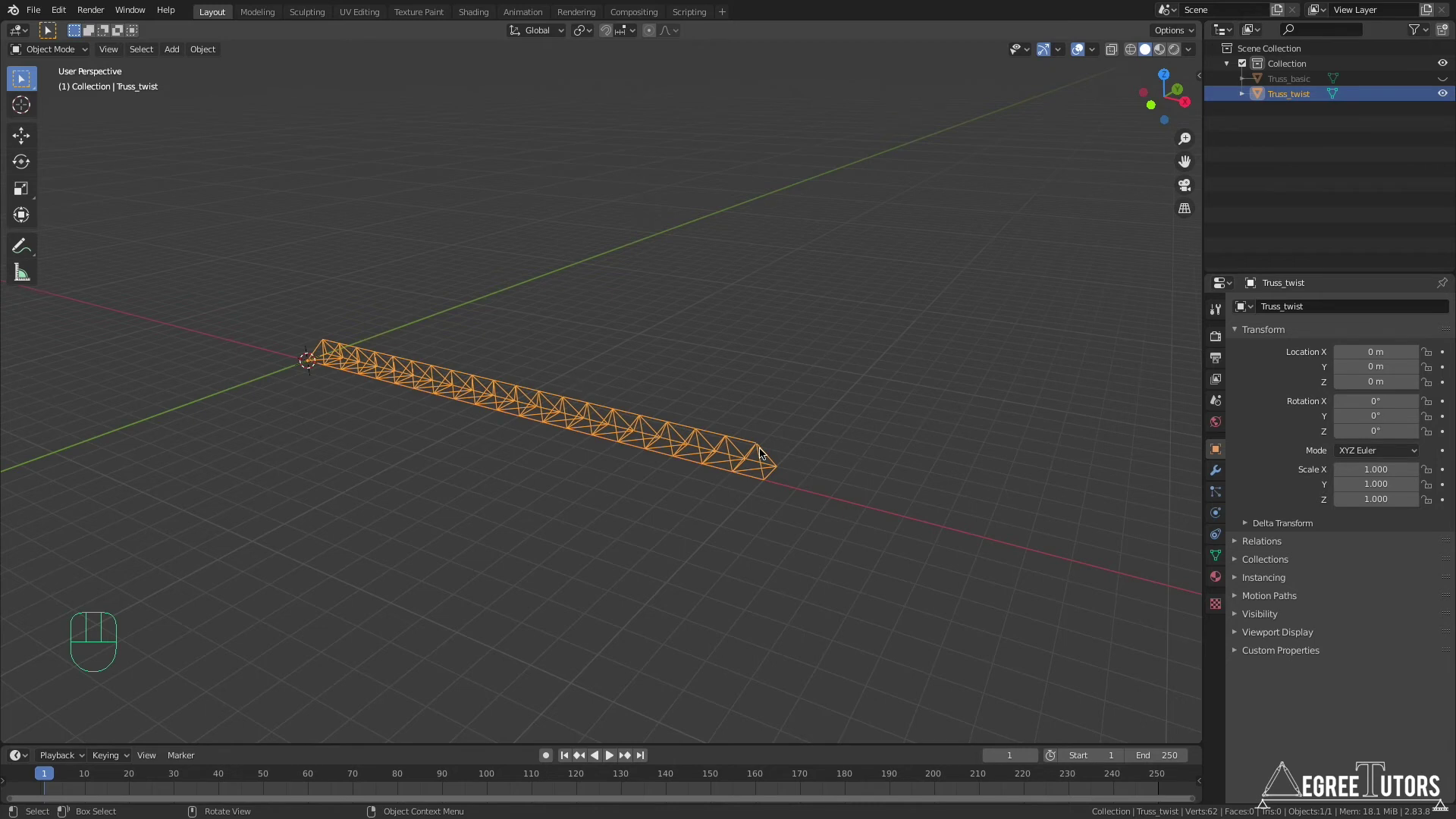
Turn on proportional editing in Object Mode and set its falloff to Linear
click(650, 34)
click(676, 32)
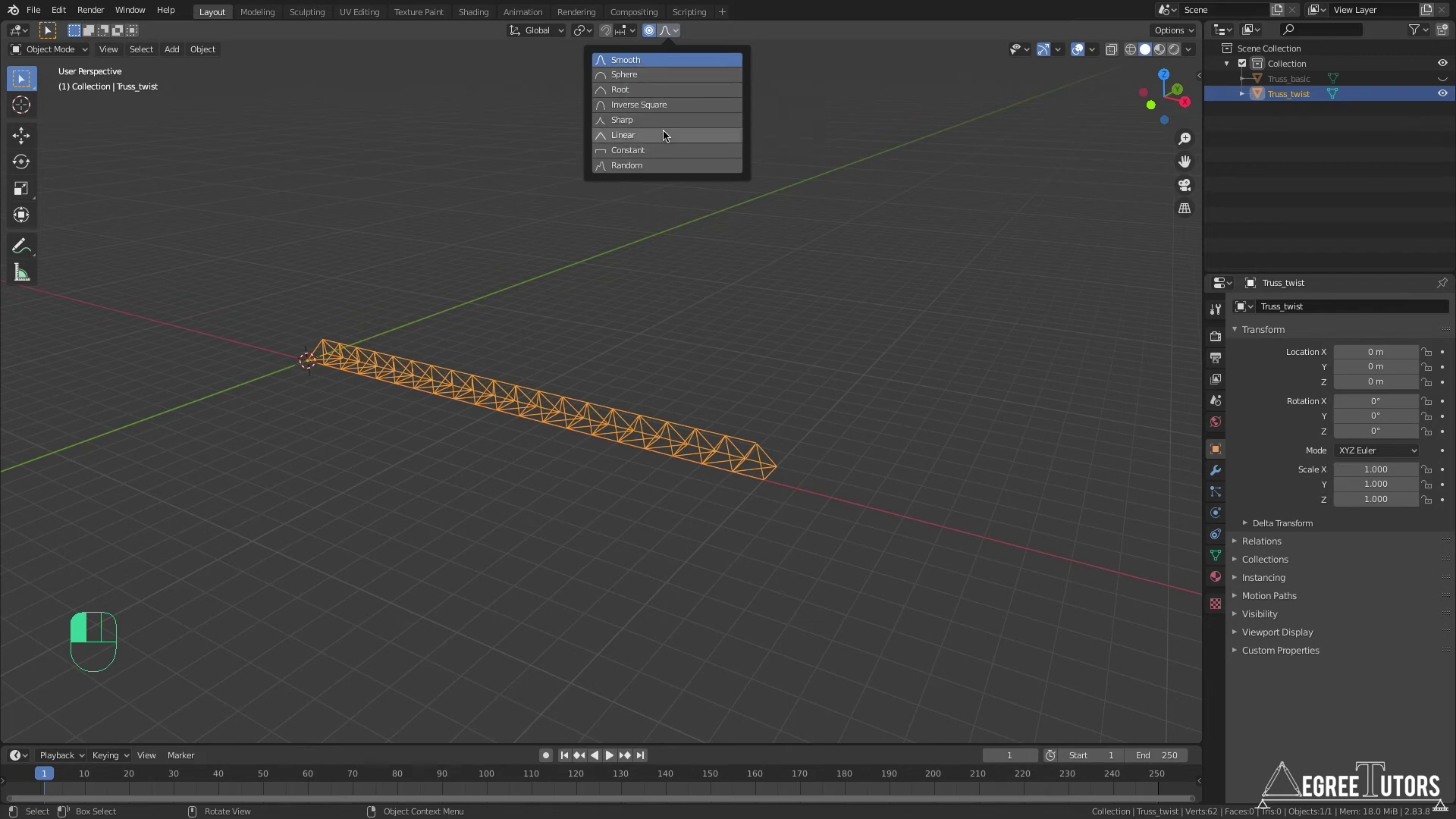
click(628, 136)
Enter Edit Mode on Truss_twist with vertex selection and select the three vertices at the truss end farthest from the origin
key(KP_1)
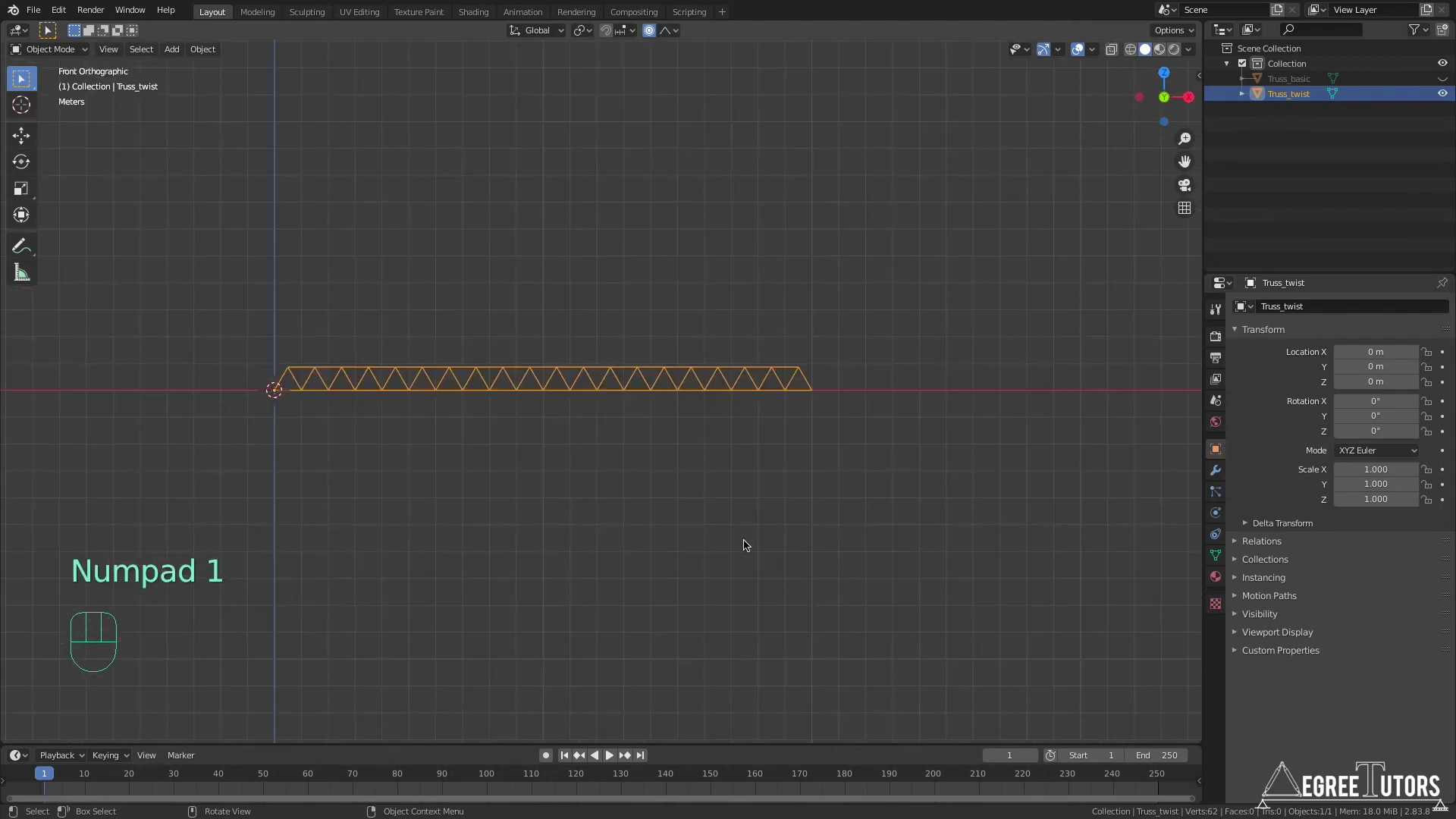
key(Tab)
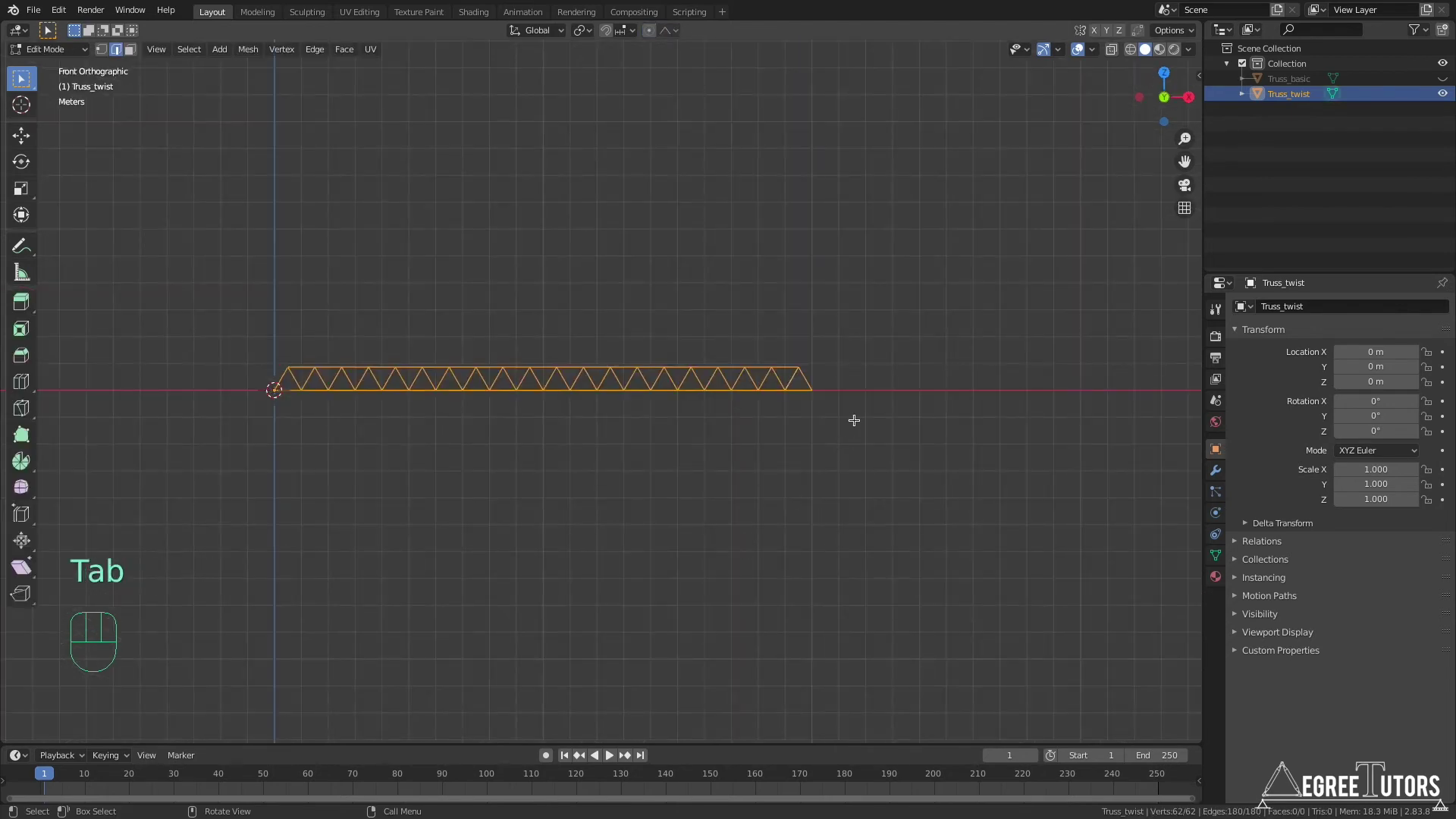
key(1)
middle_drag(853, 373, 781, 410)
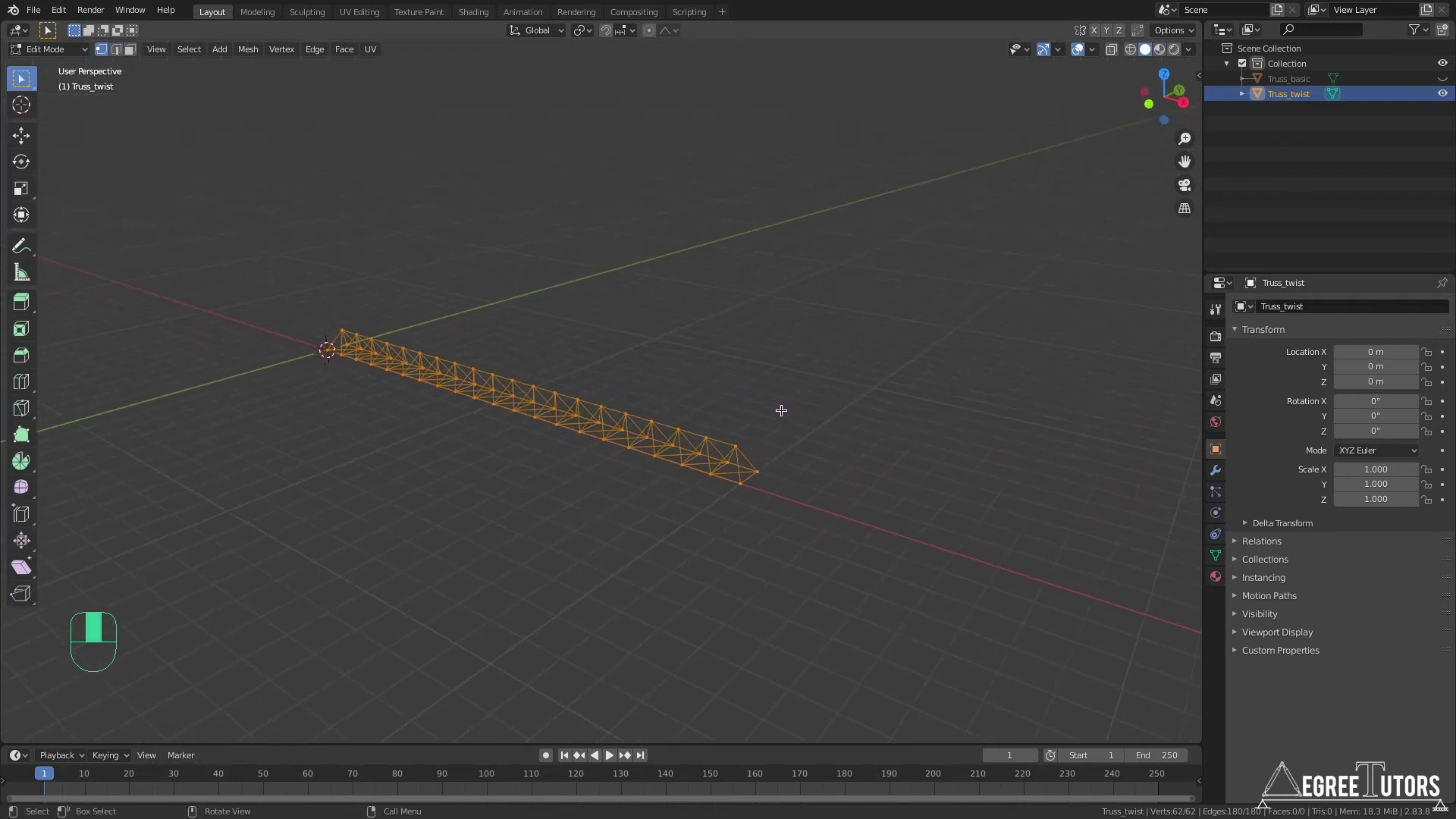
click(741, 483)
shift+click(756, 472)
shift+click(734, 444)
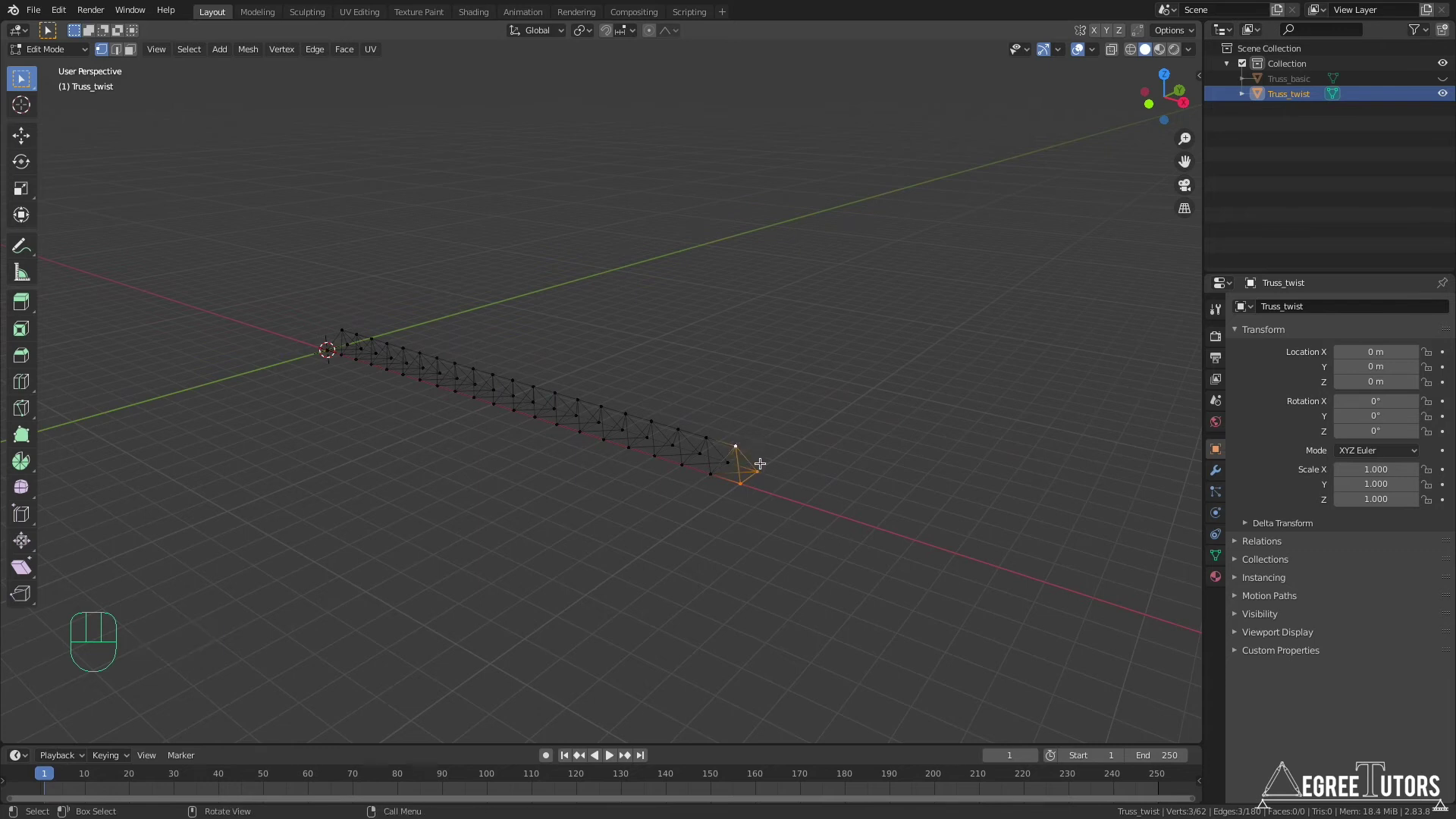
middle_drag(754, 478, 772, 449)
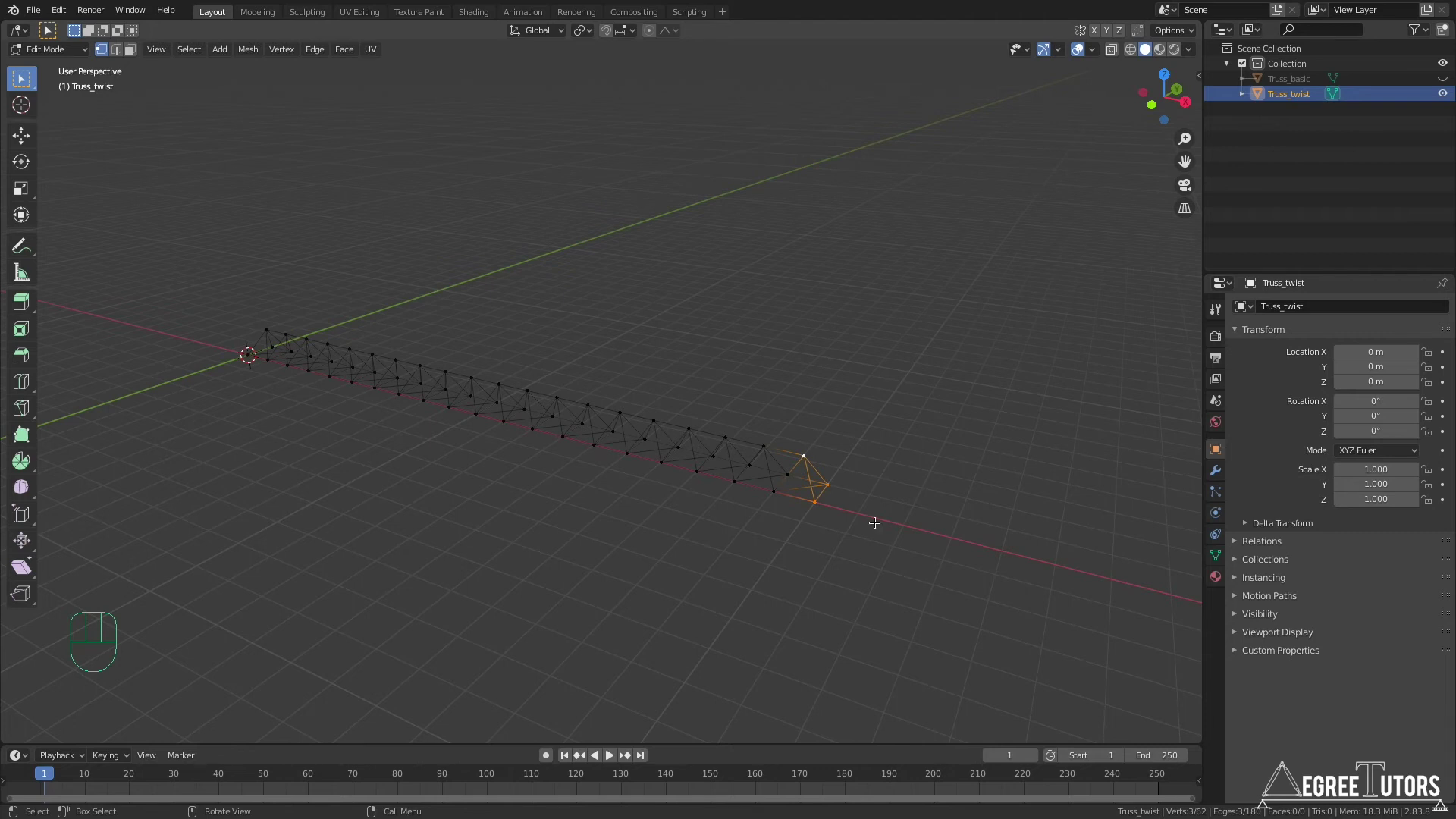
key(r)
key(x)
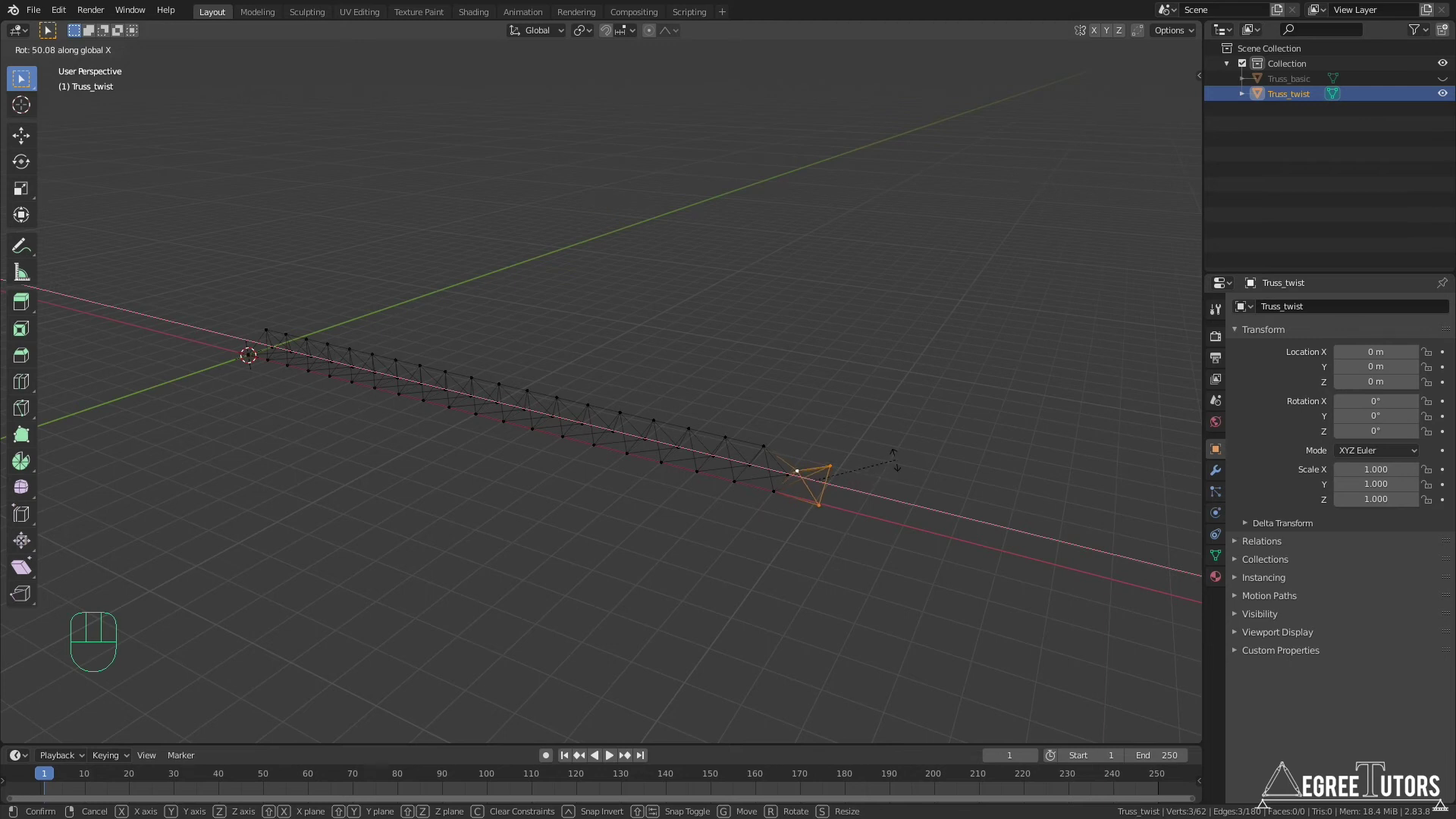
right_click(886, 519)
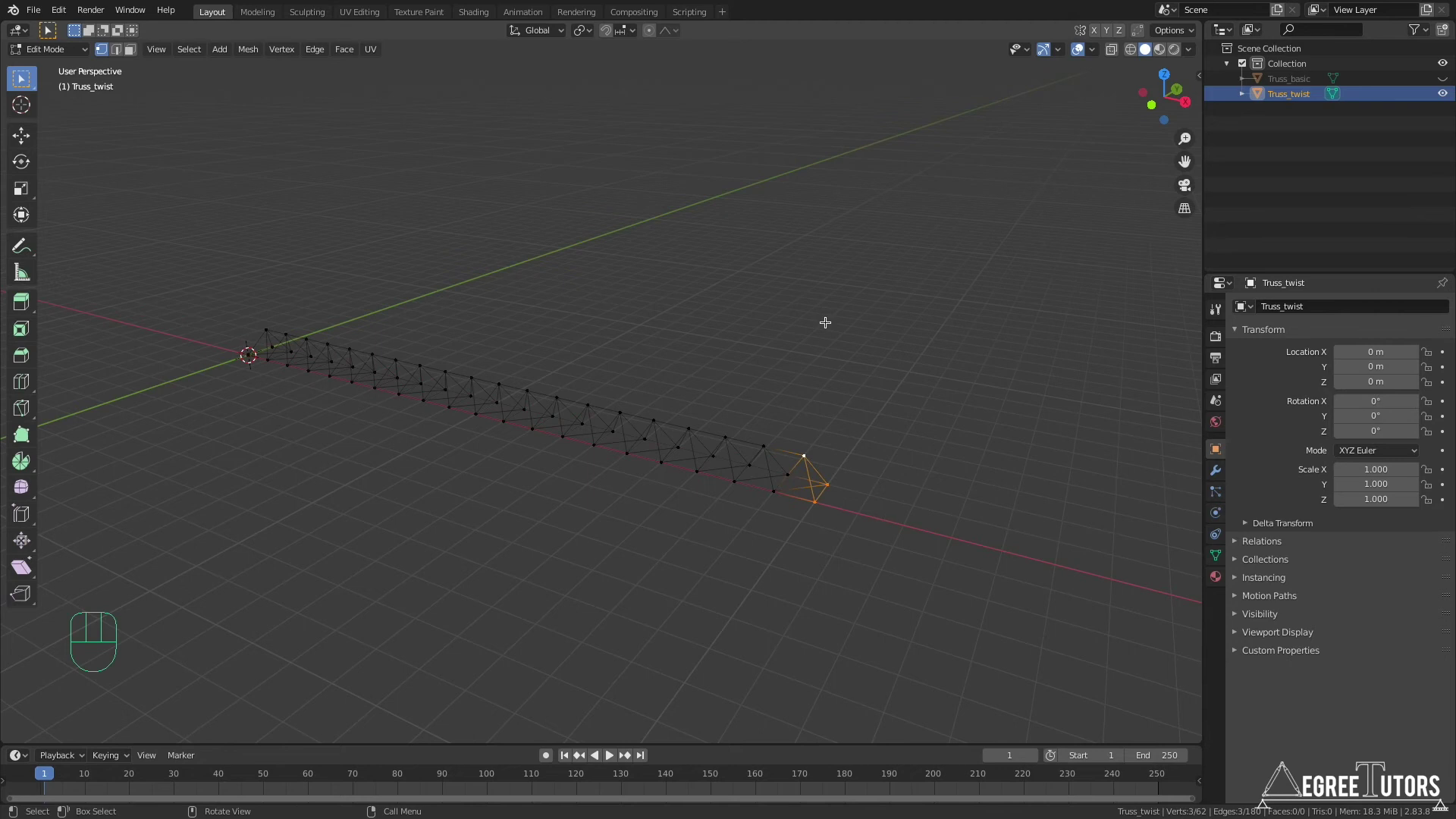
Enable proportional editing in Edit Mode and, in front view, rotate the selected end vertices 360° about global X with a proportional size of 19.19
click(649, 32)
key(KP_1)
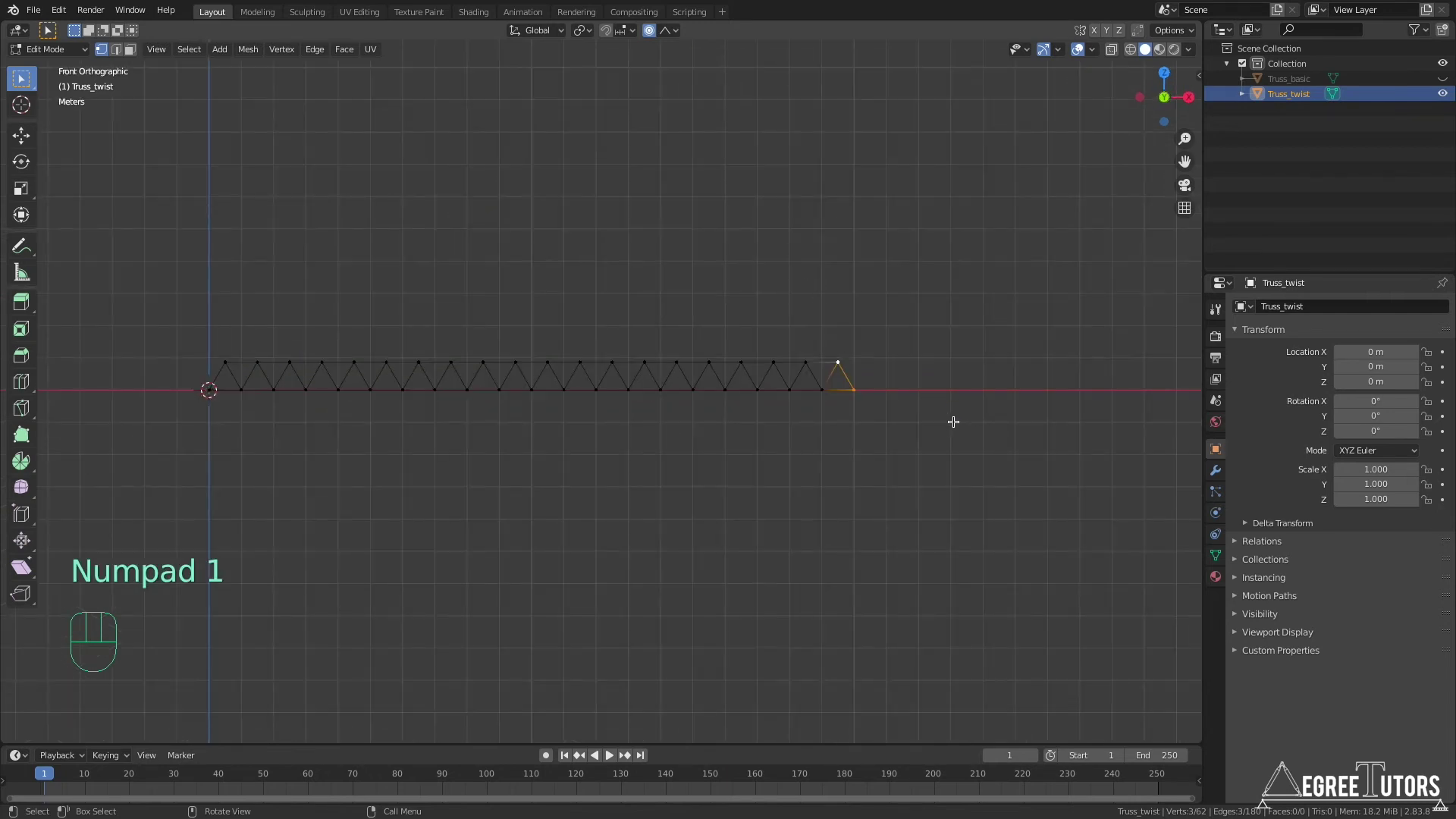
key(r)
key(x)
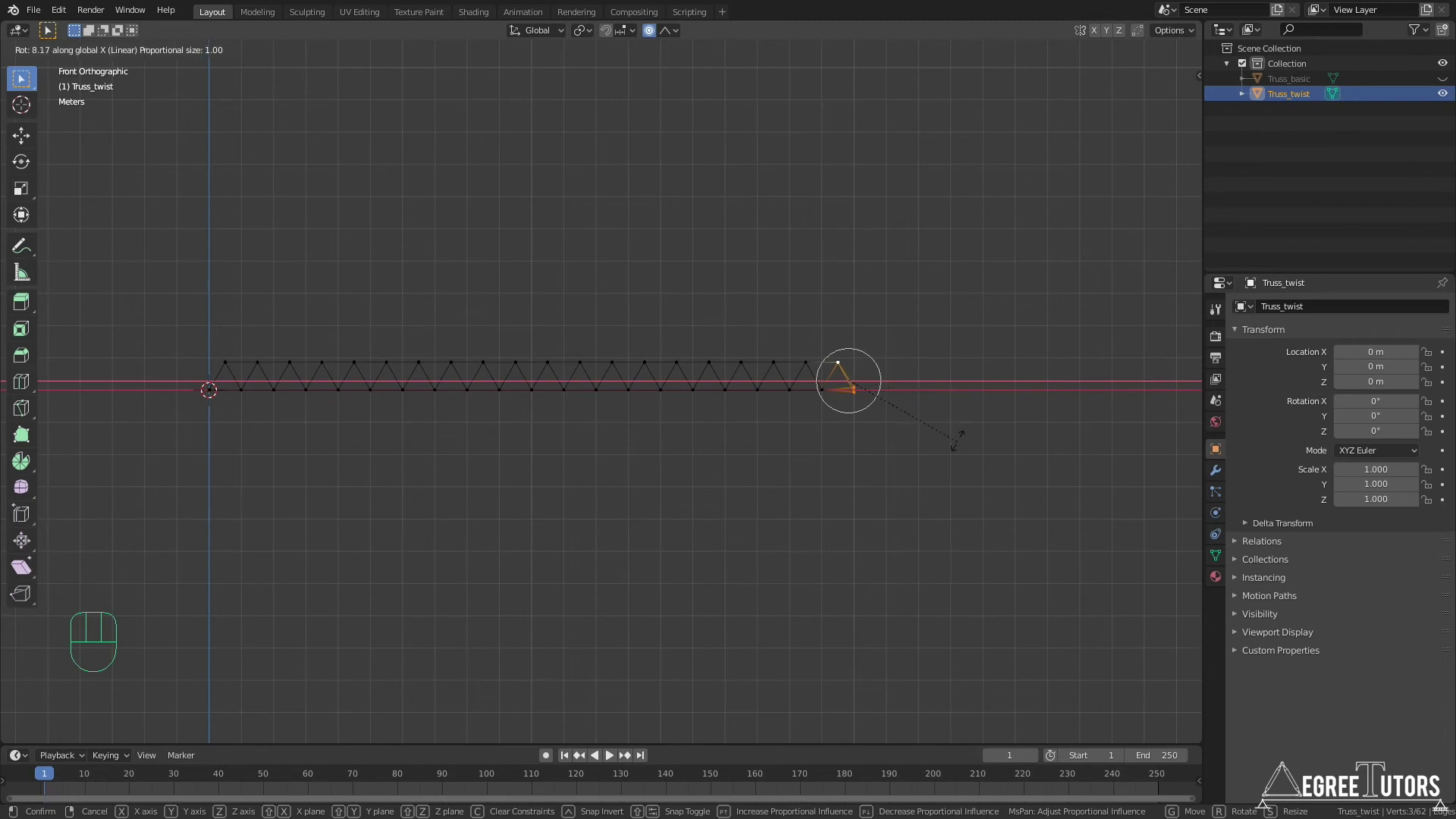
scroll(945, 383, down, 13)
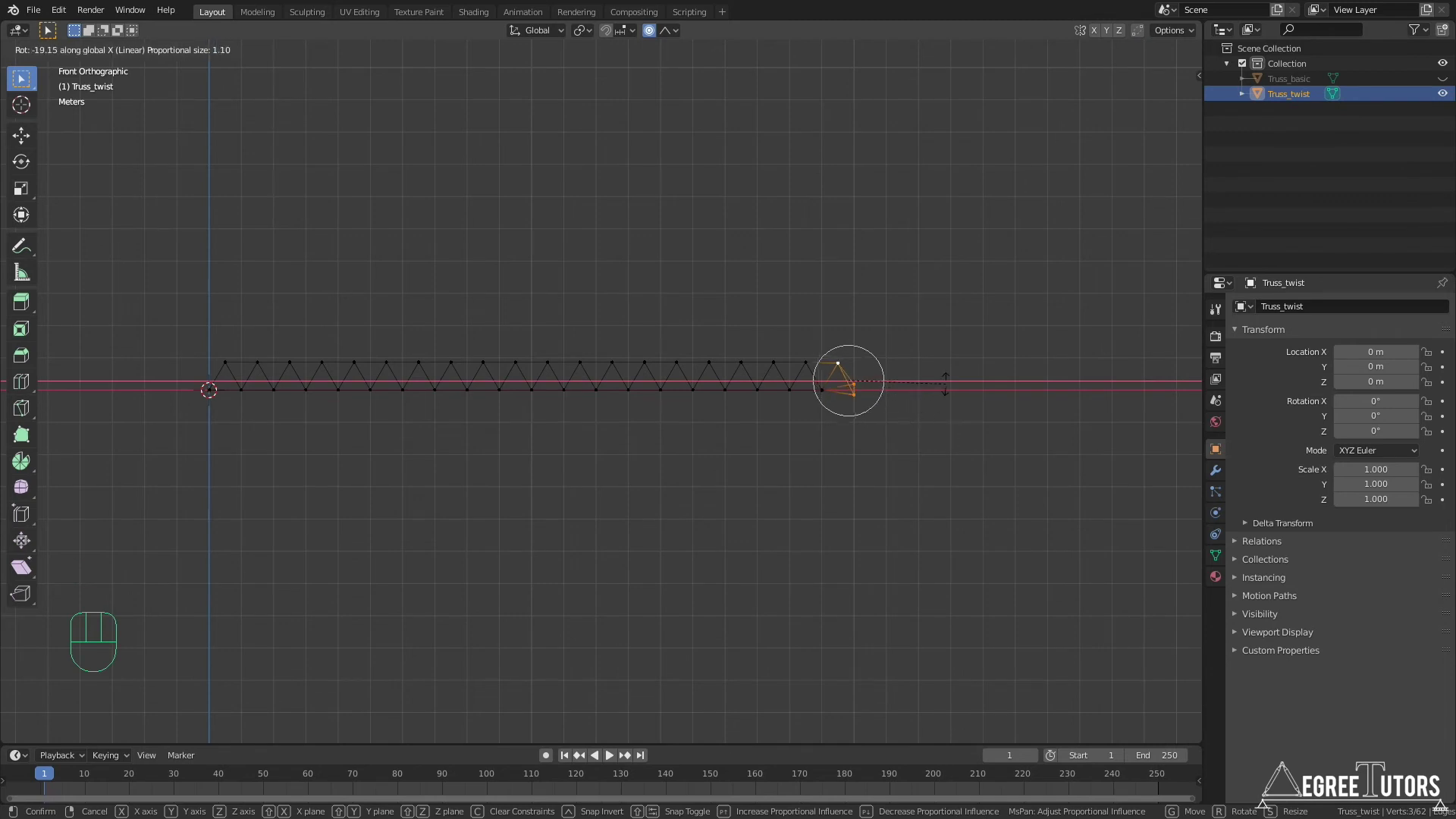
scroll(946, 383, down, 10)
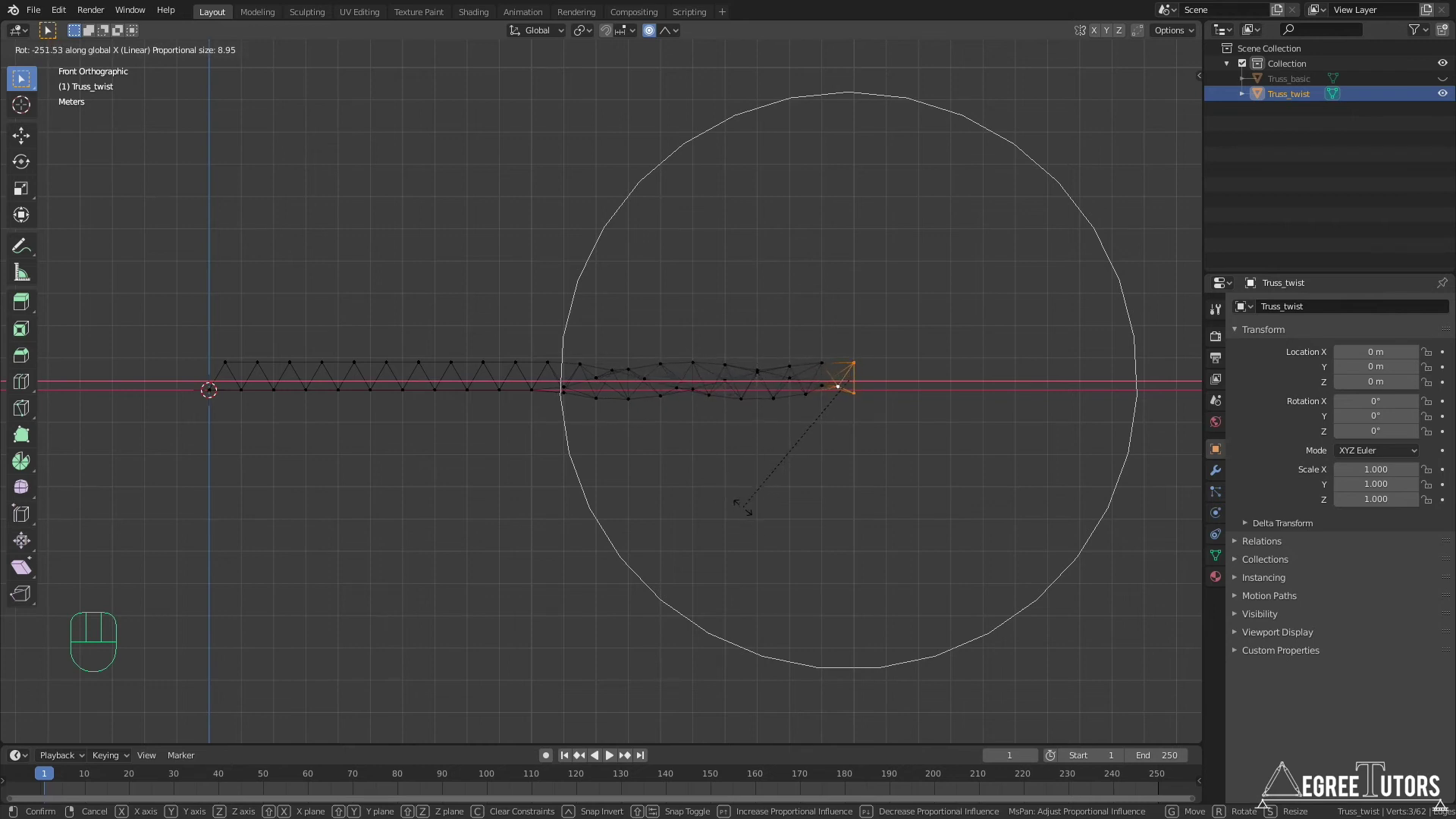
scroll(742, 507, down, 6)
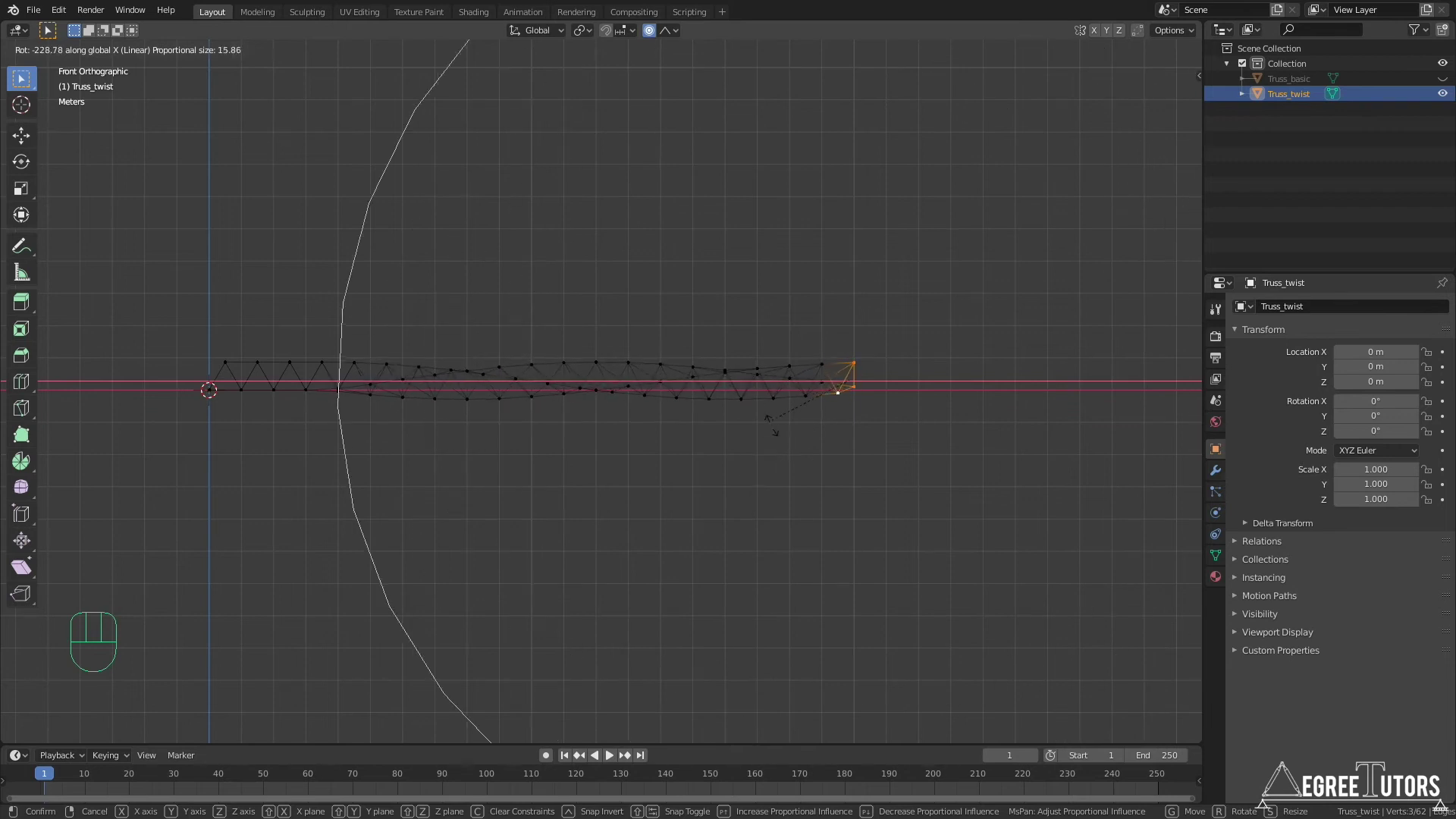
scroll(781, 471, down, 2)
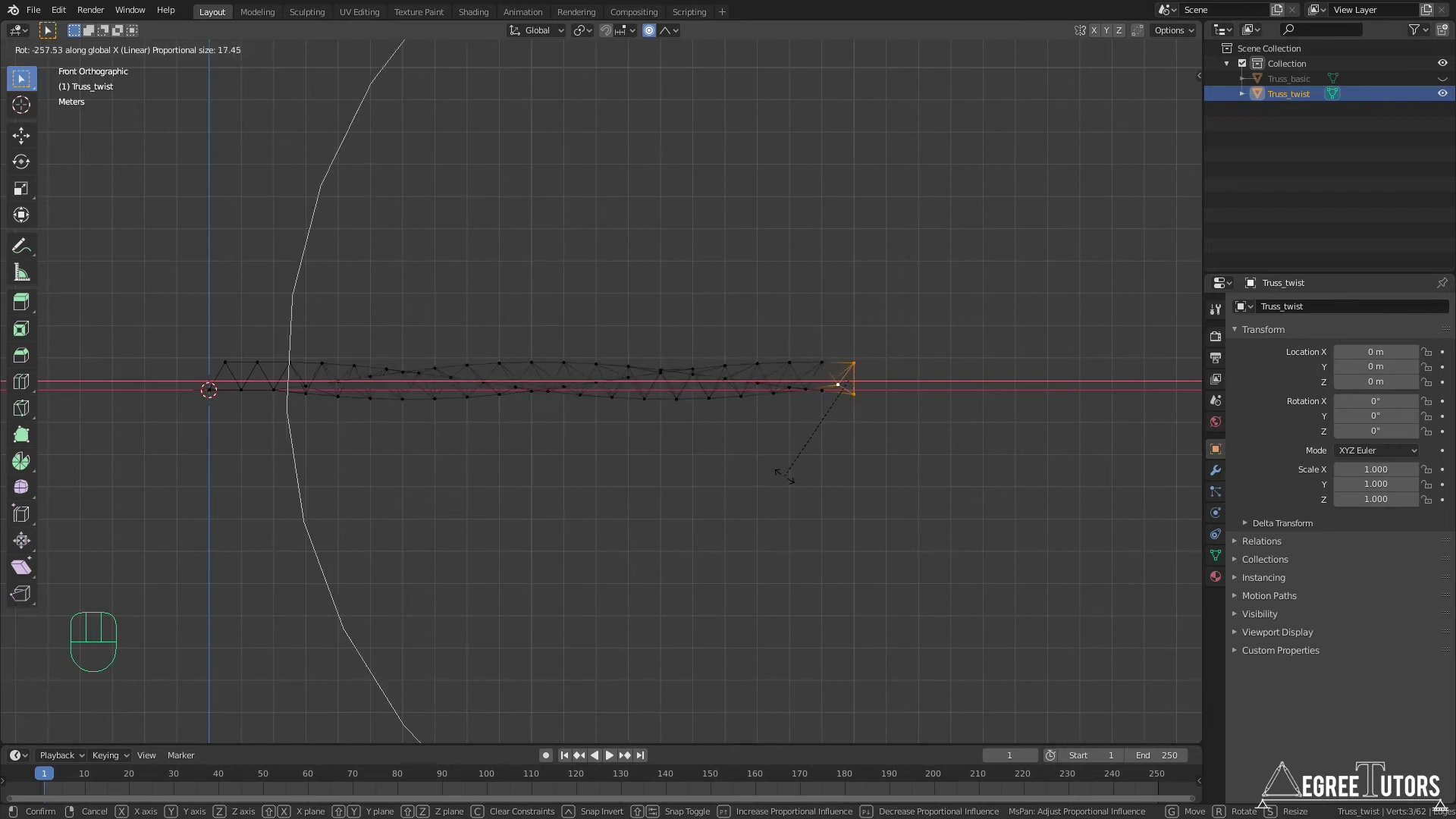
scroll(785, 476, up, 4)
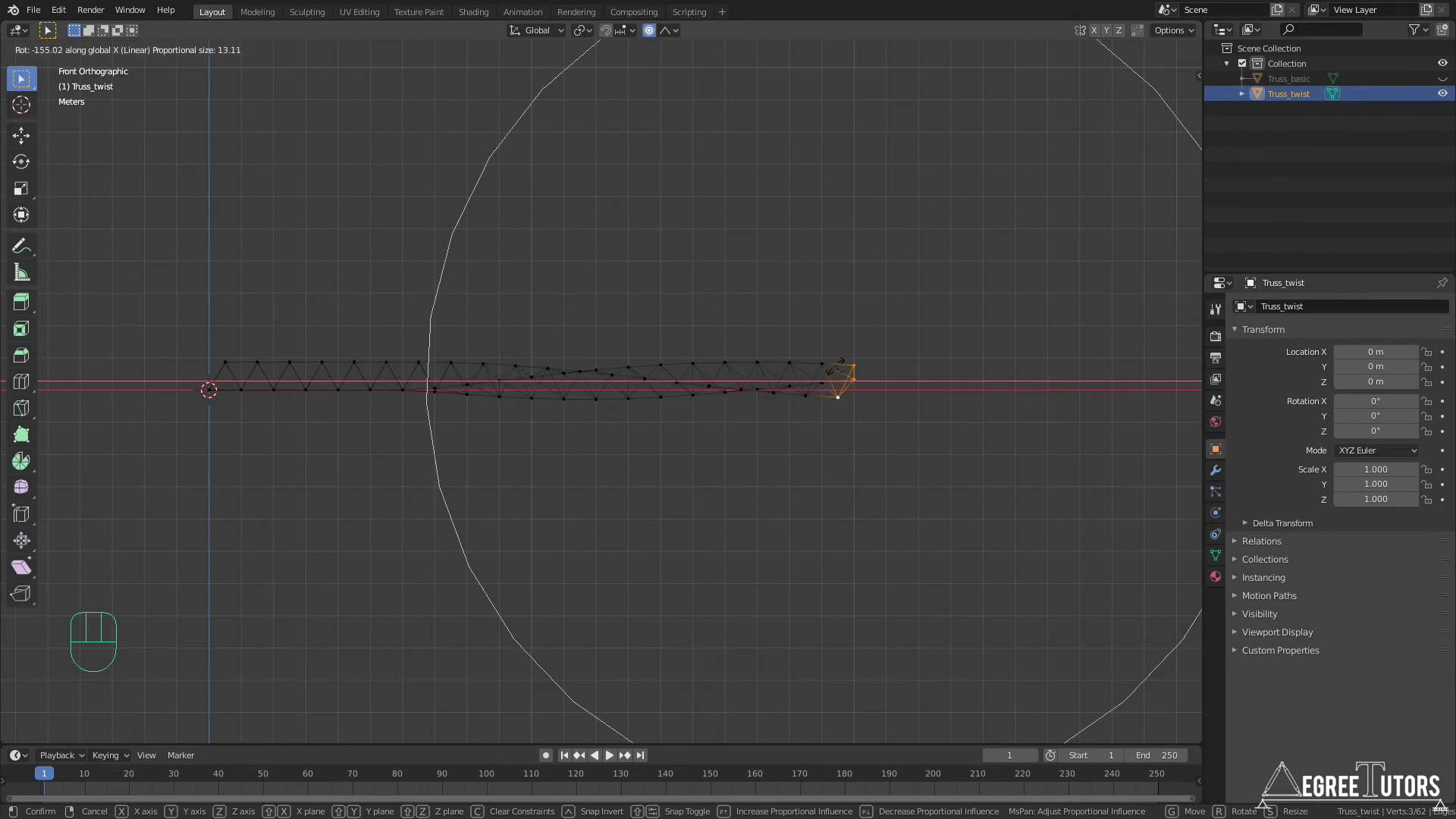
text(360)
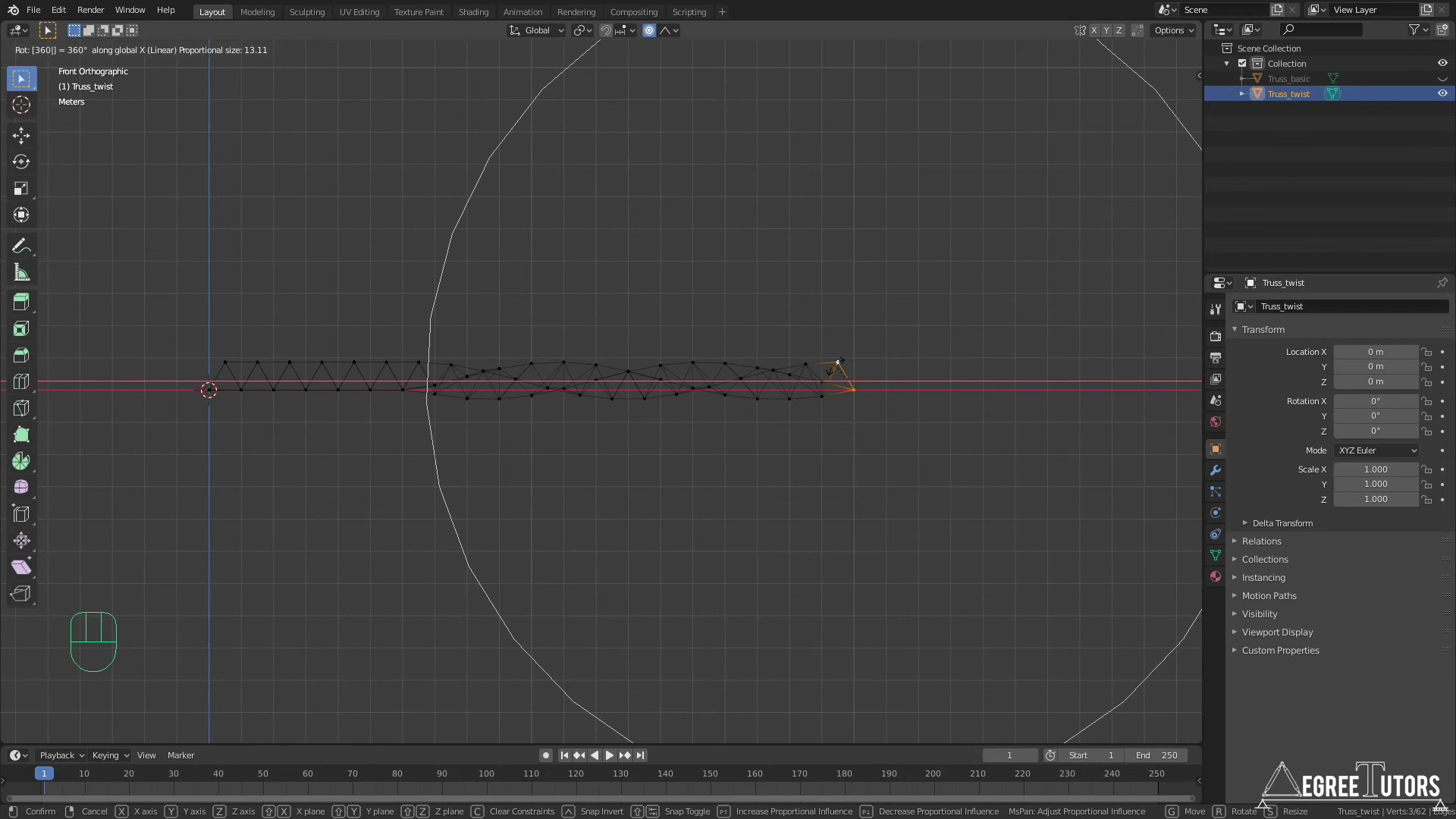
scroll(840, 362, down, 1)
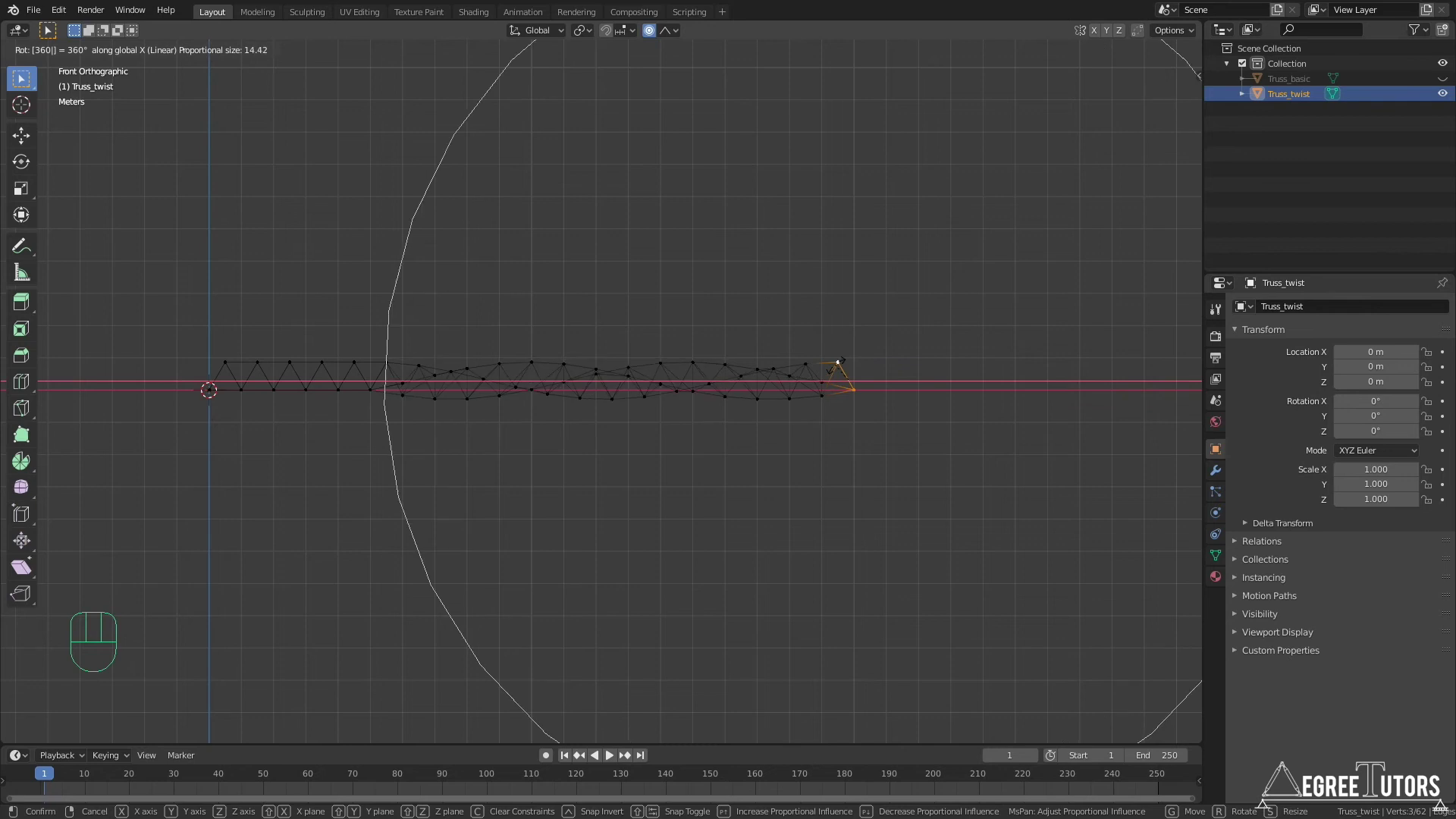
scroll(840, 362, down, 3)
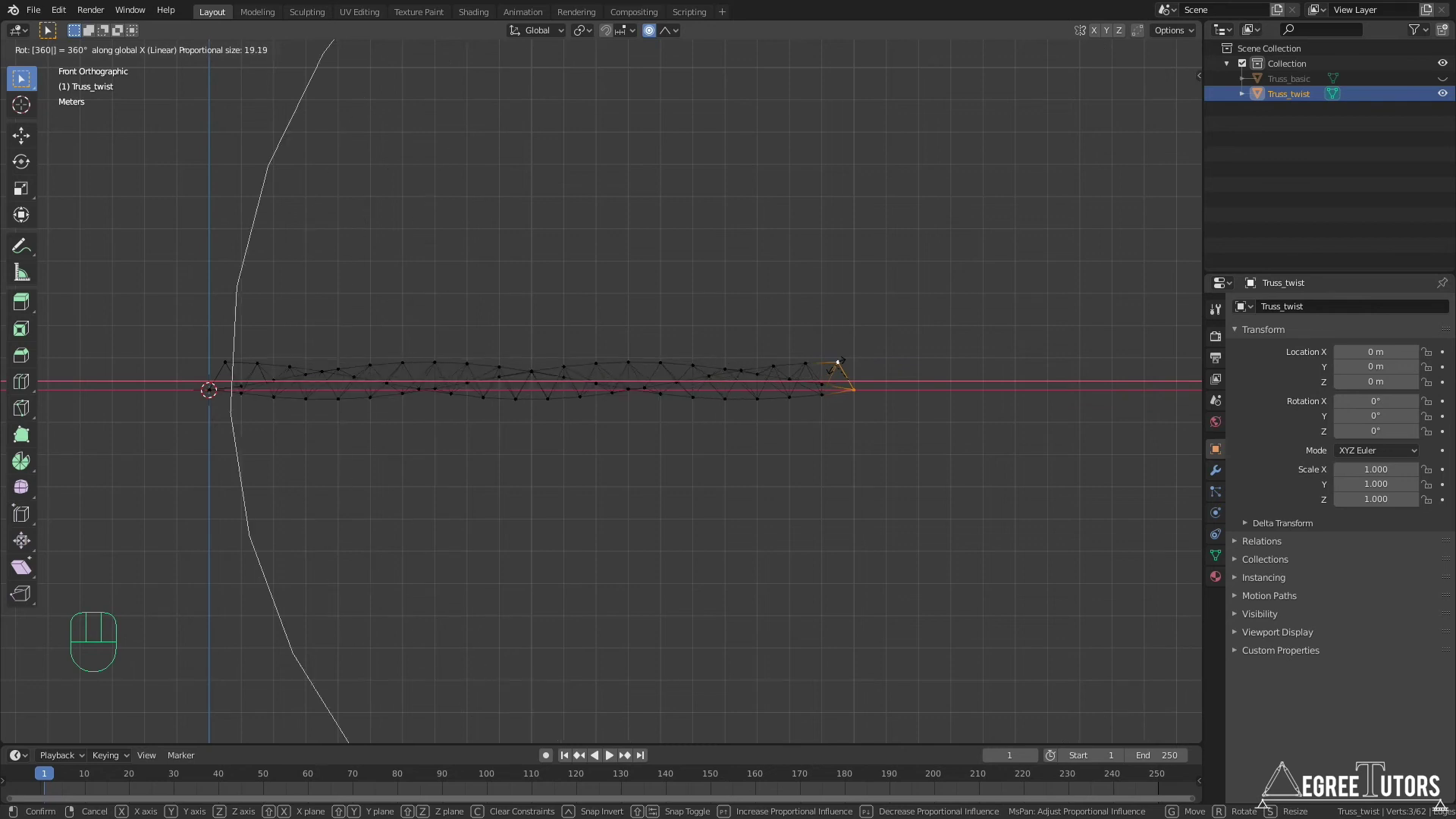
scroll(839, 362, down, 1)
scroll(840, 362, up, 1)
scroll(853, 364, down, 1)
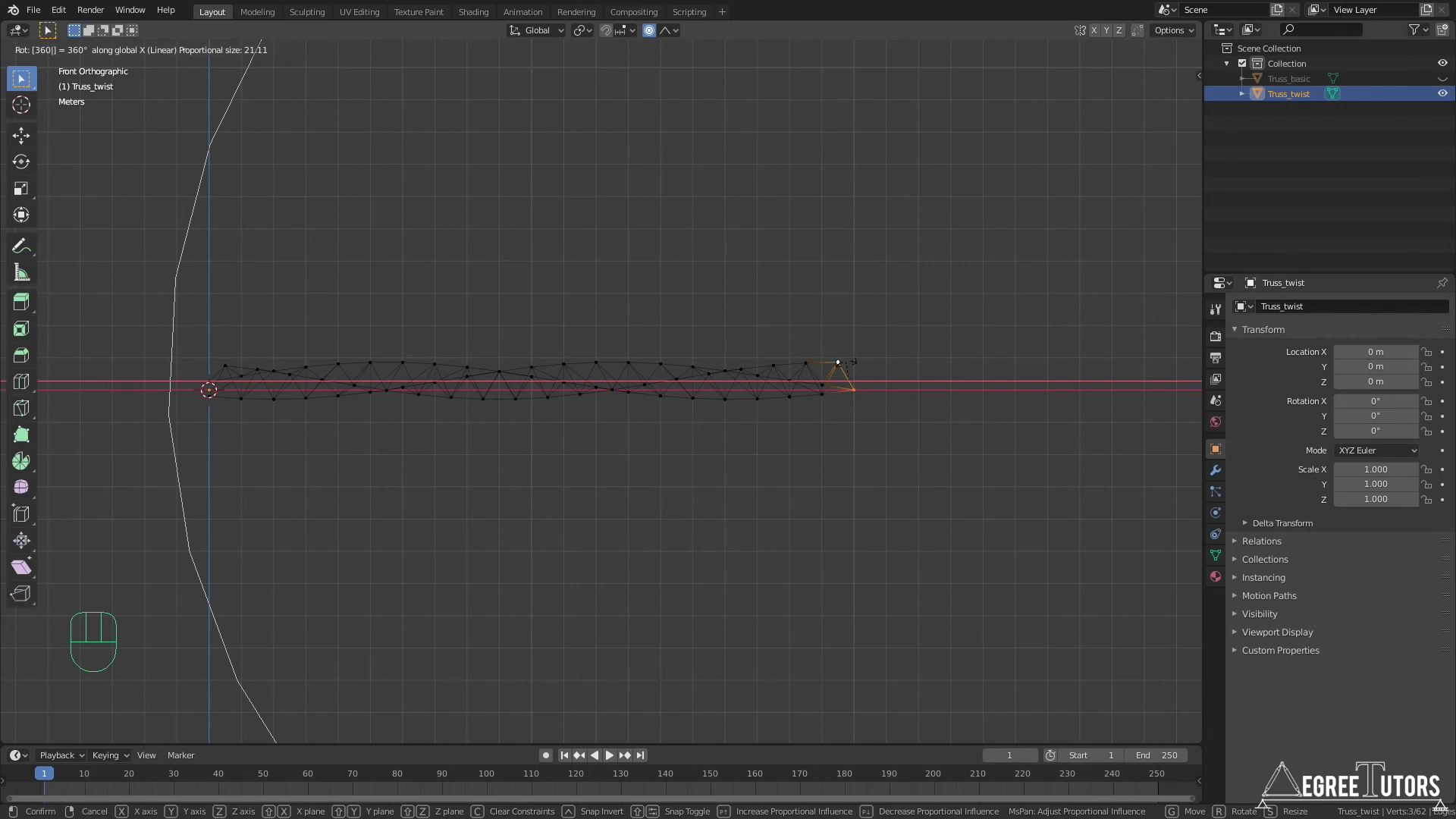
scroll(838, 363, up, 1)
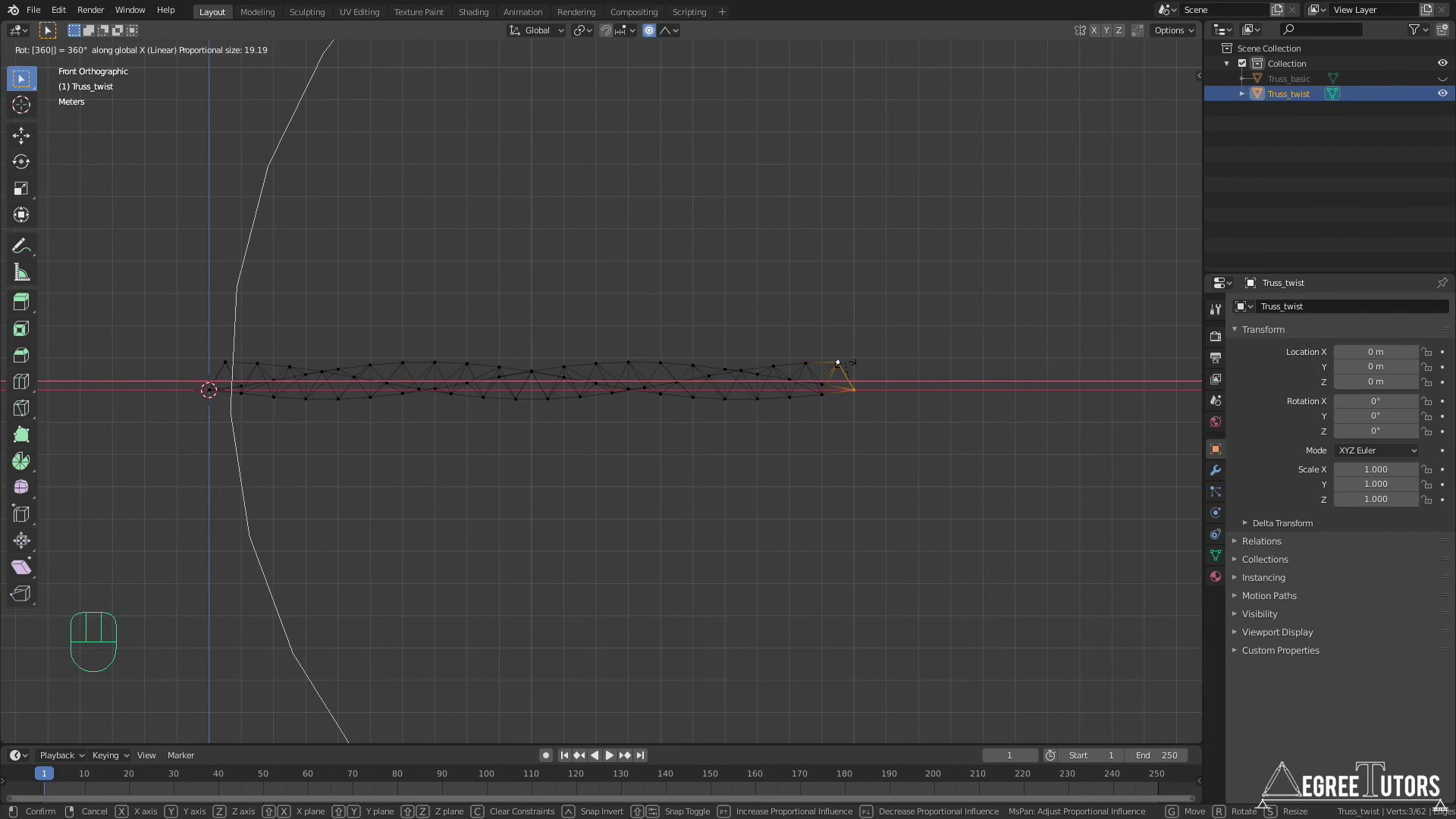
click(838, 362)
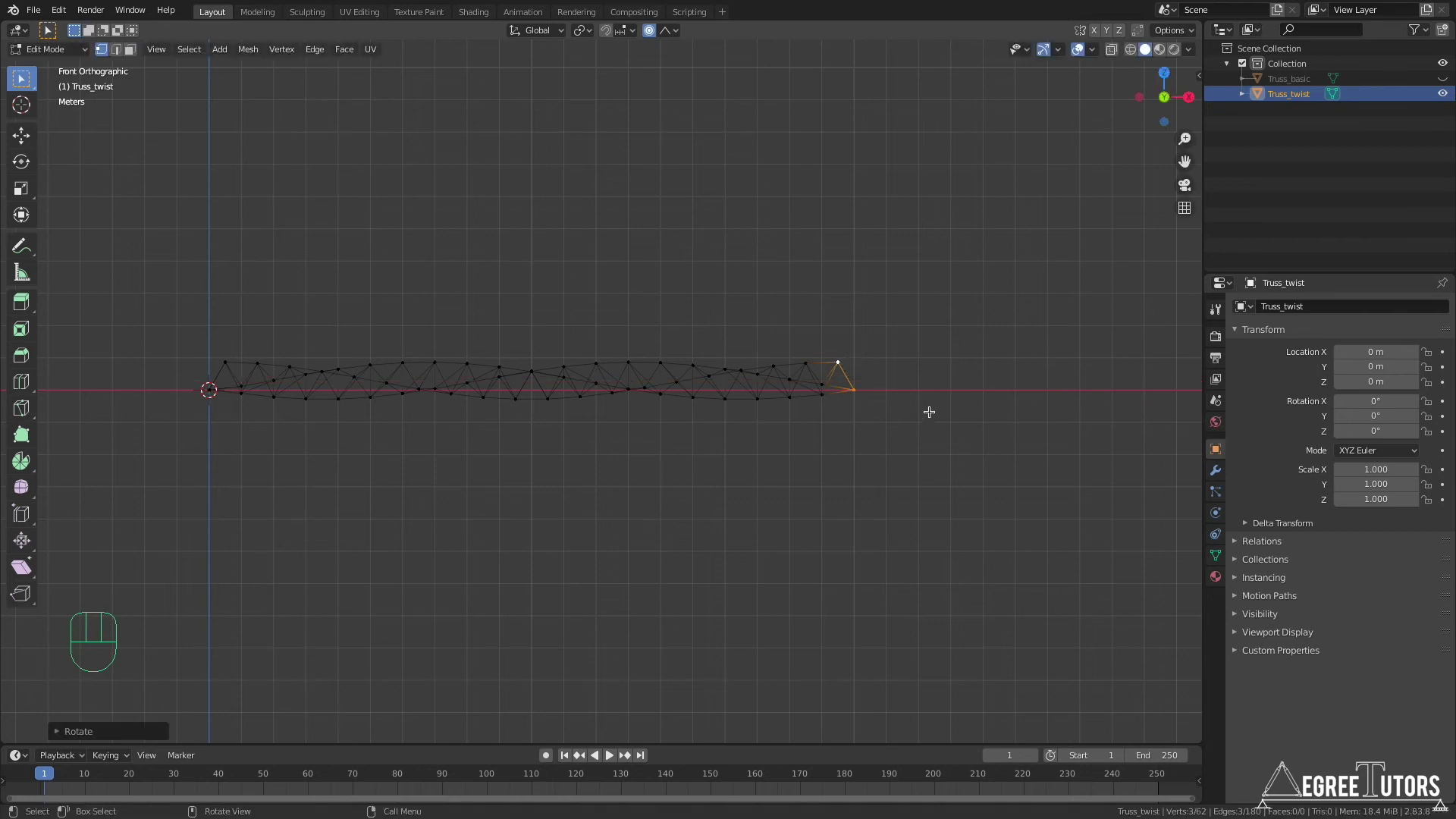
Inspect the twisted truss from several angles, deselect all its vertices and return to Object Mode
middle_drag(929, 411, 732, 302)
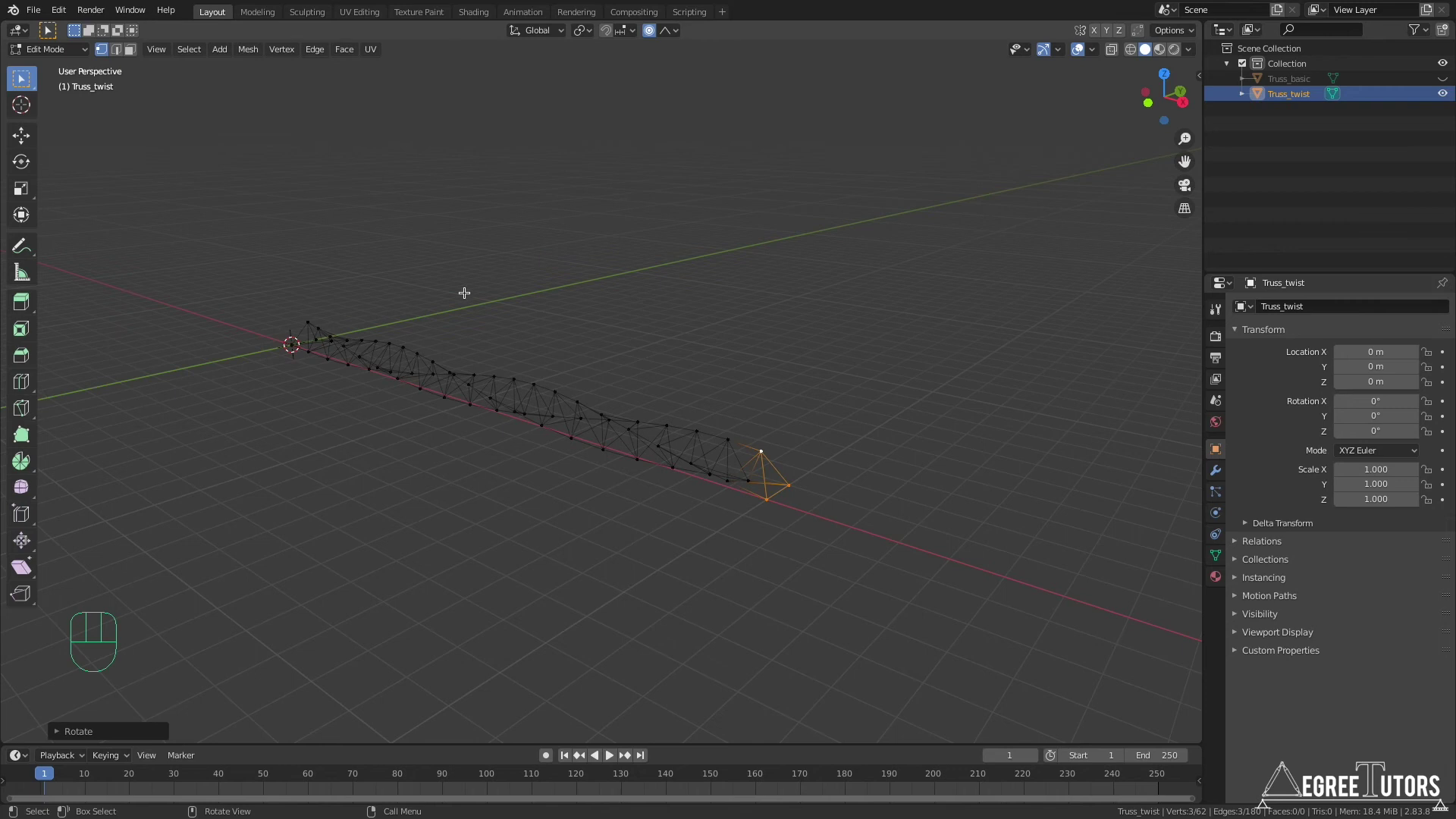
middle_drag(579, 553, 731, 550)
middle_drag(819, 511, 784, 504)
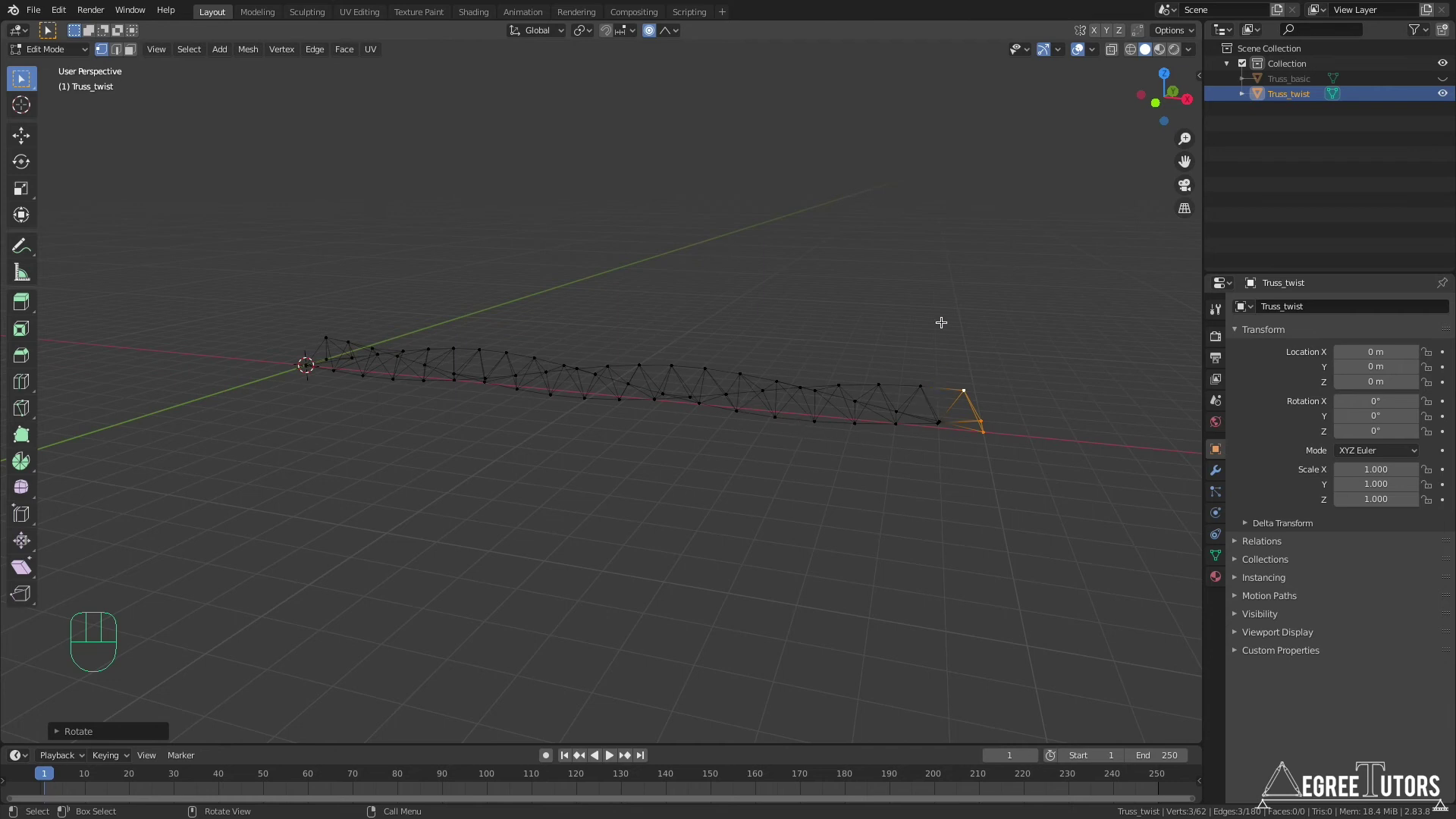
key(alt+a)
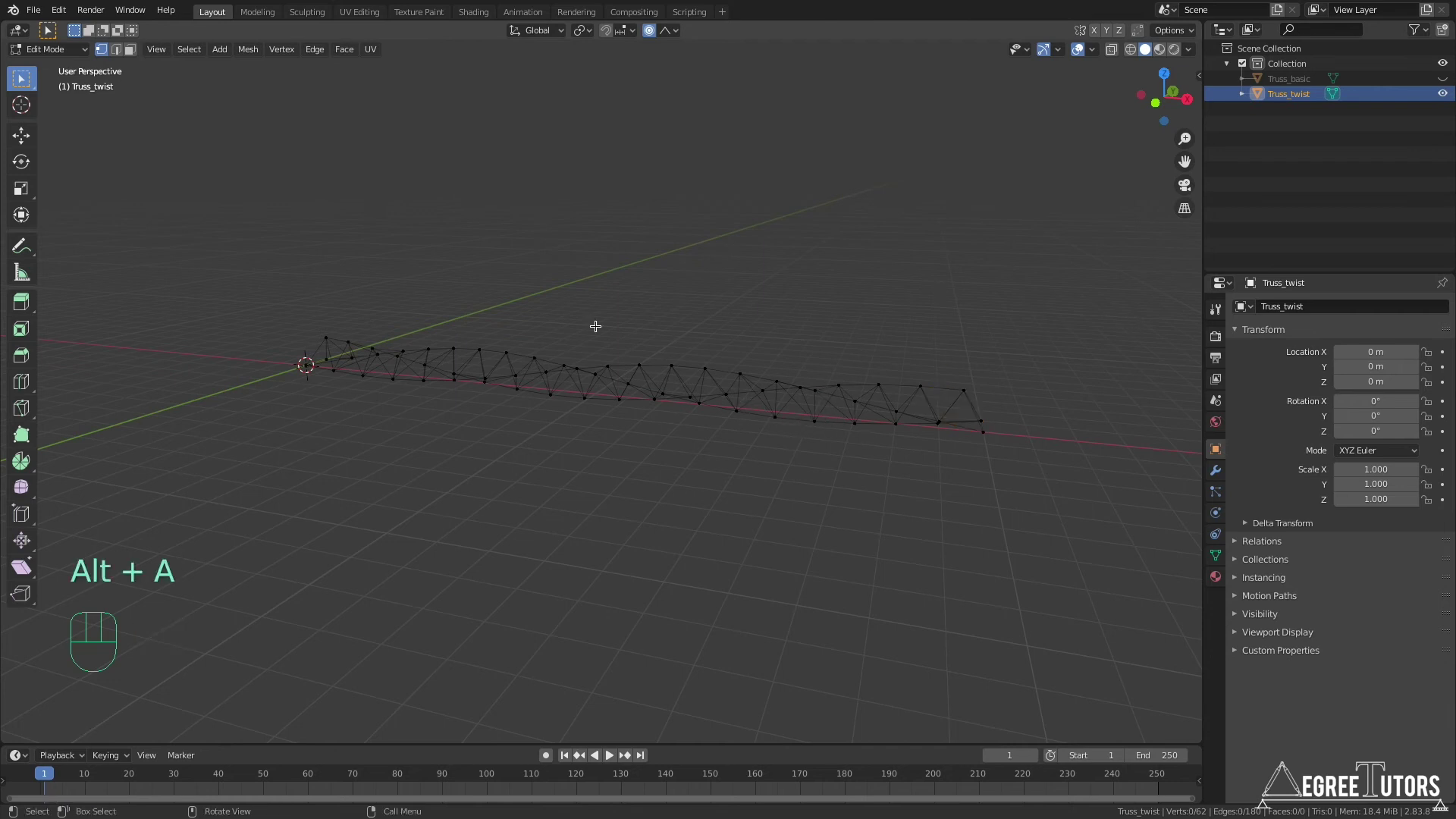
key(Tab)
middle_drag(784, 456, 753, 443)
mouse_move(637, 459)
middle_down()
mouse_move(654, 452)
mouse_move(637, 456)
middle_up()
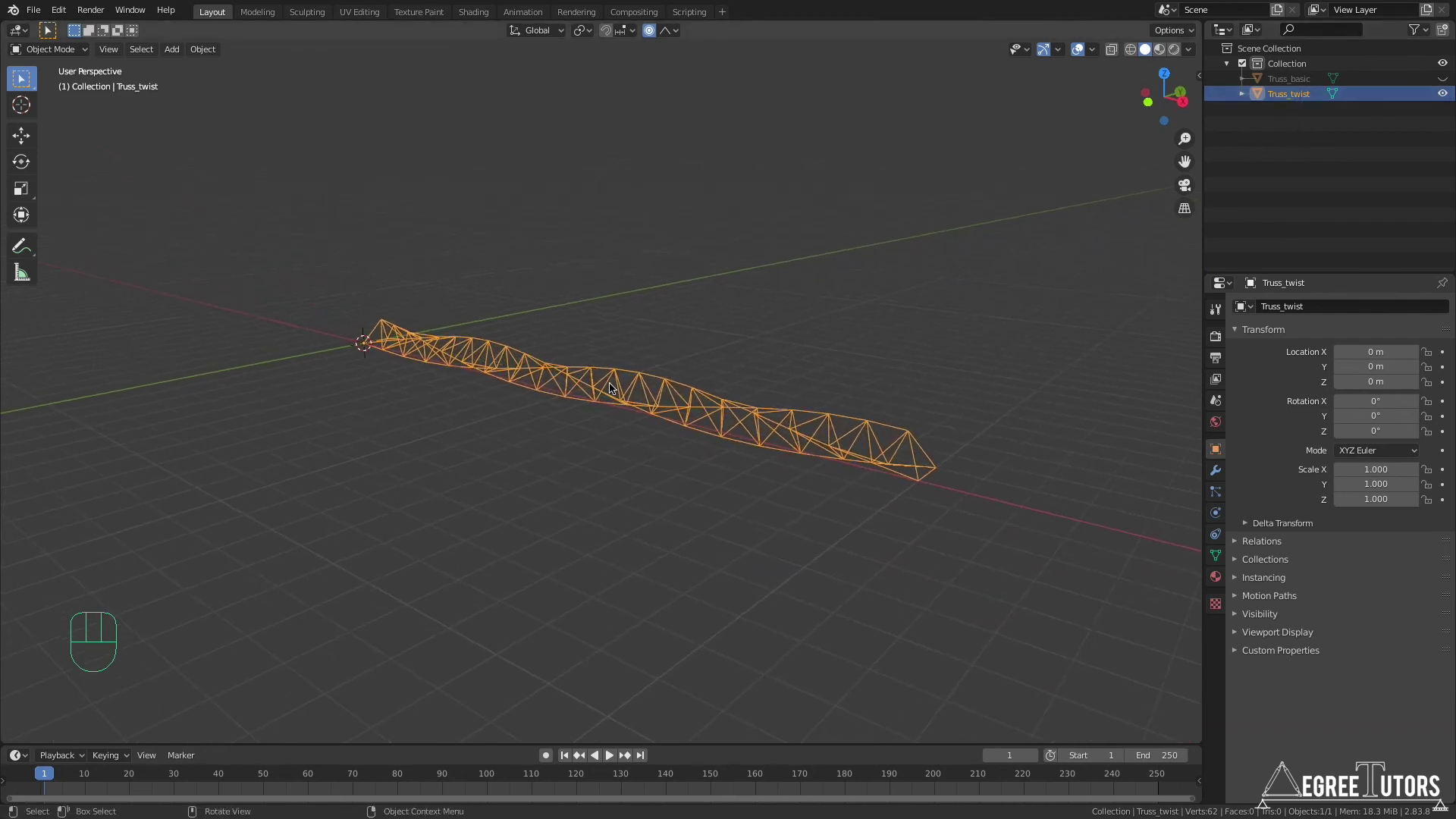
Duplicate Truss_twist in place and rename the copy Truss_twist_arch
key(shift+d)
right_click(673, 351)
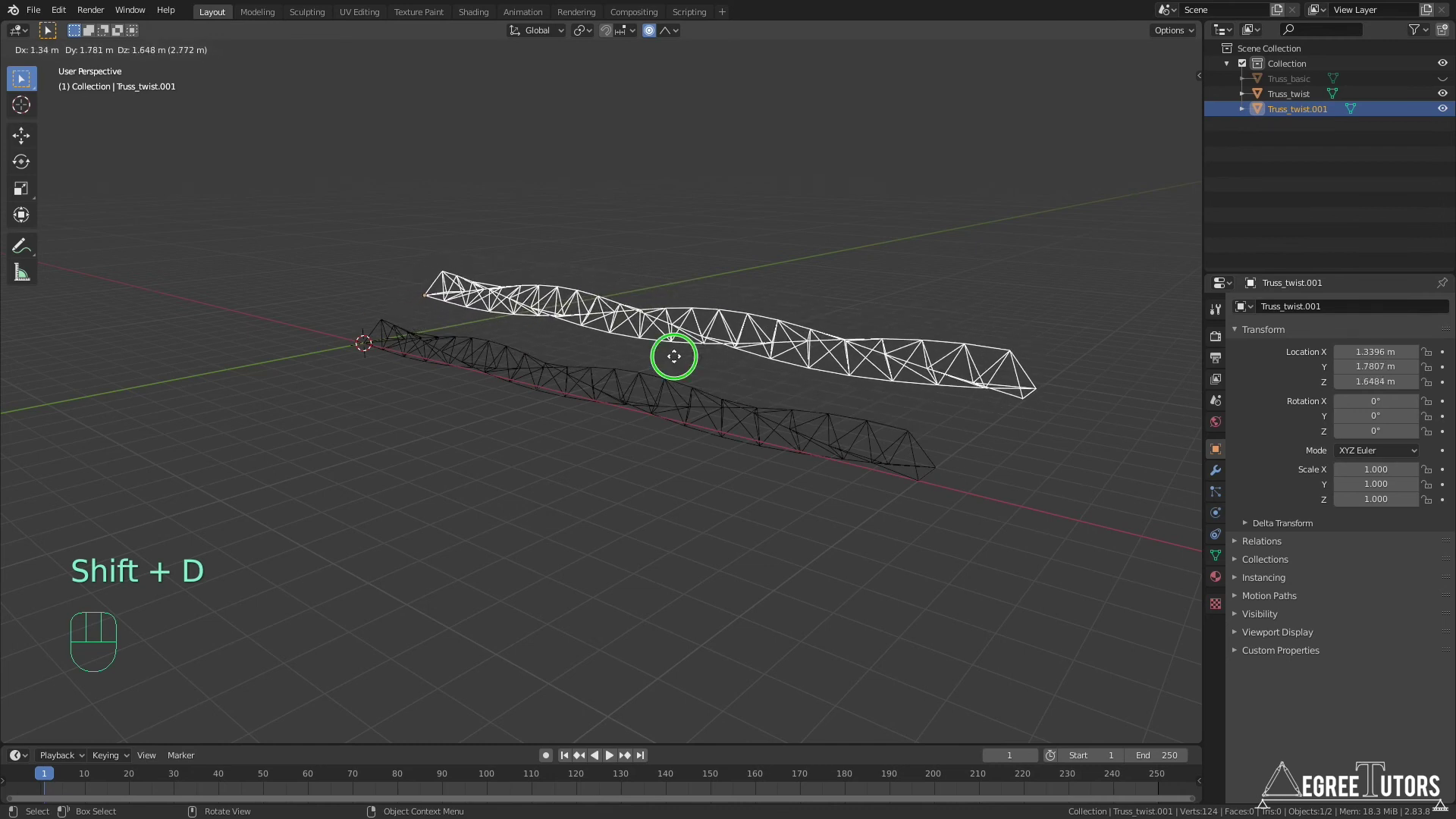
double_click(1299, 109)
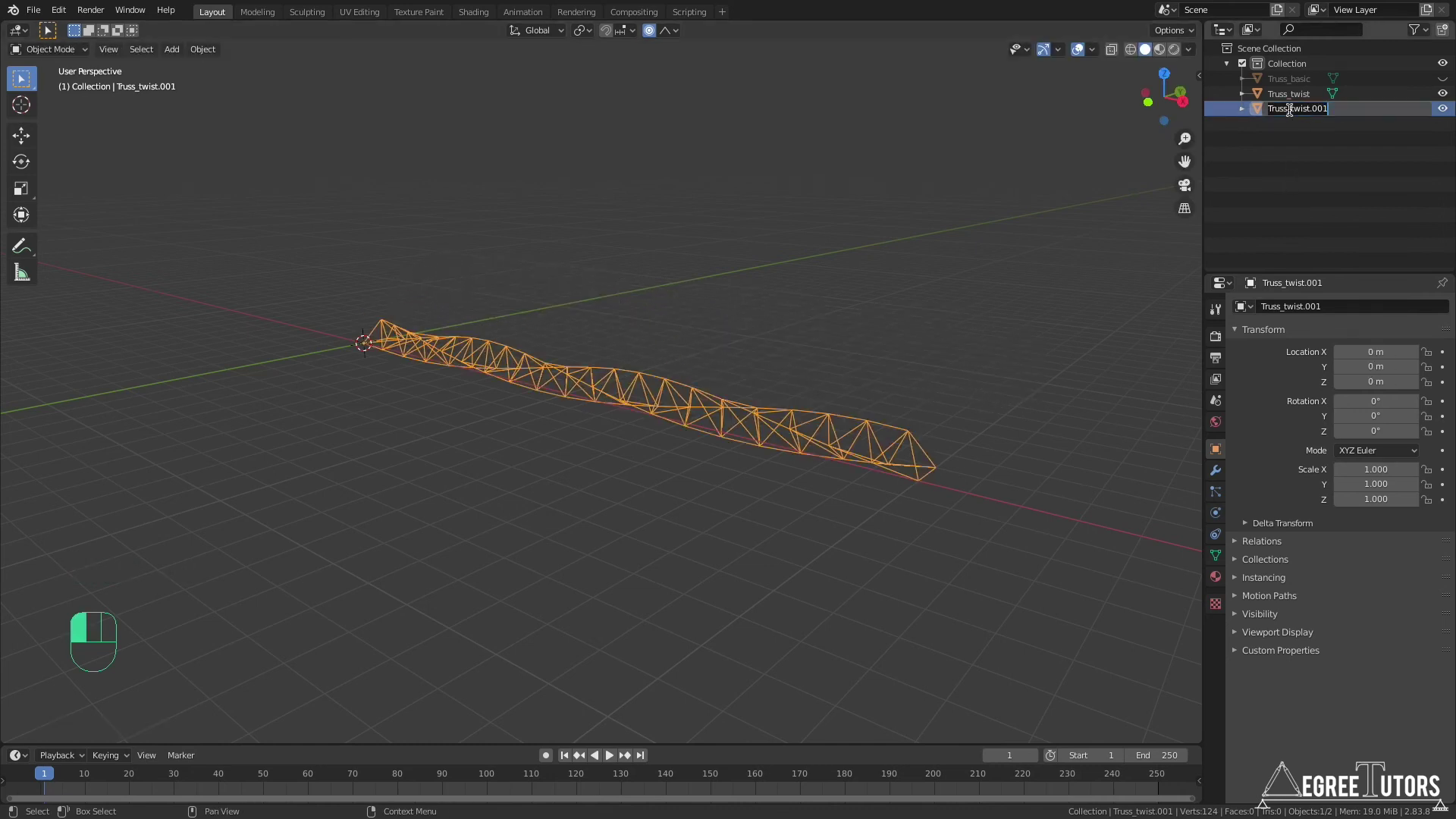
key(Left)
key(Left)
key(Left)
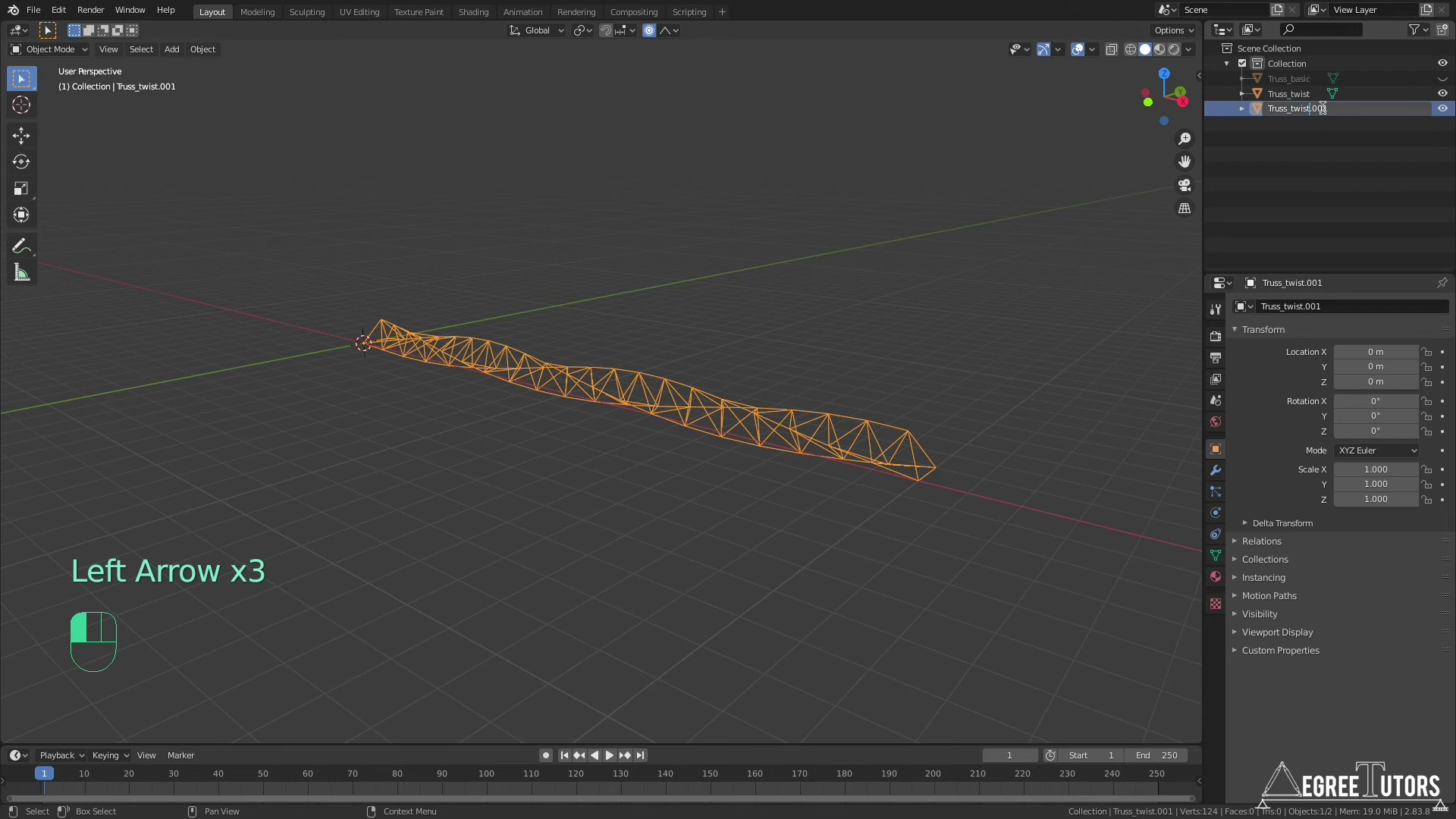
key(Delete)
key(Delete)
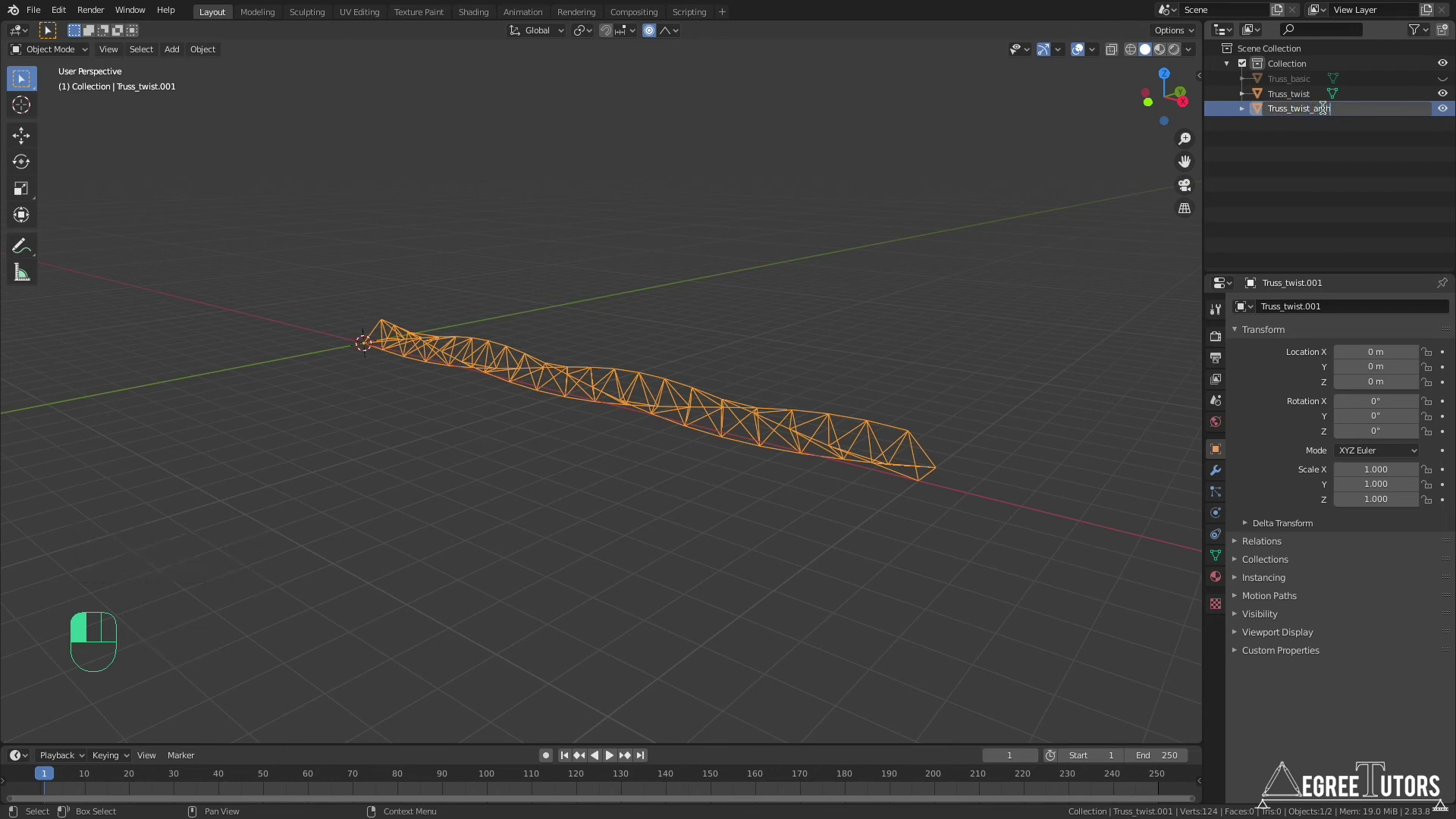
text(_arch)
key(Return)
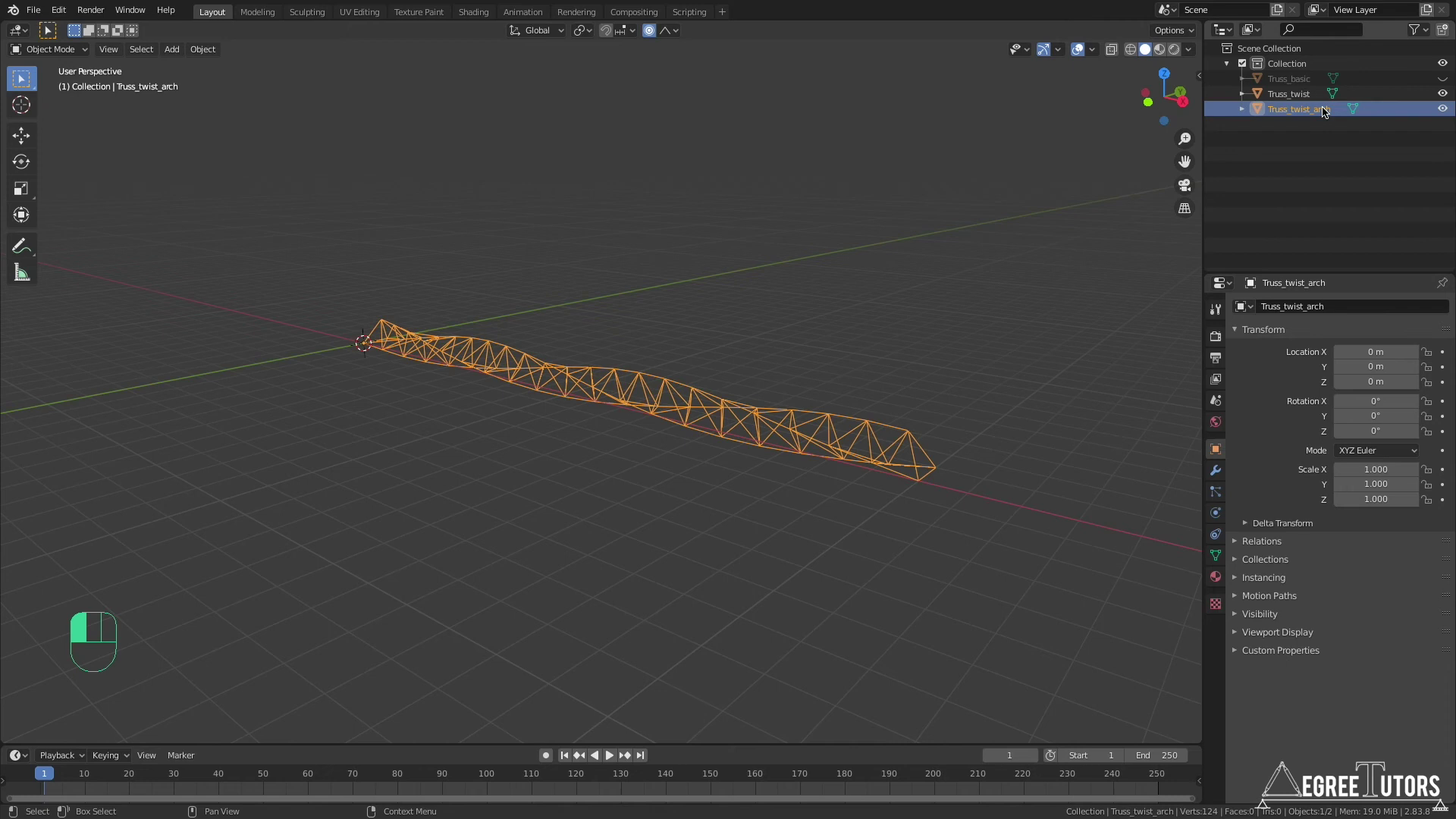
Hide Truss_twist, view the three truss versions one at a time, and leave only Truss_twist_arch visible
click(1442, 93)
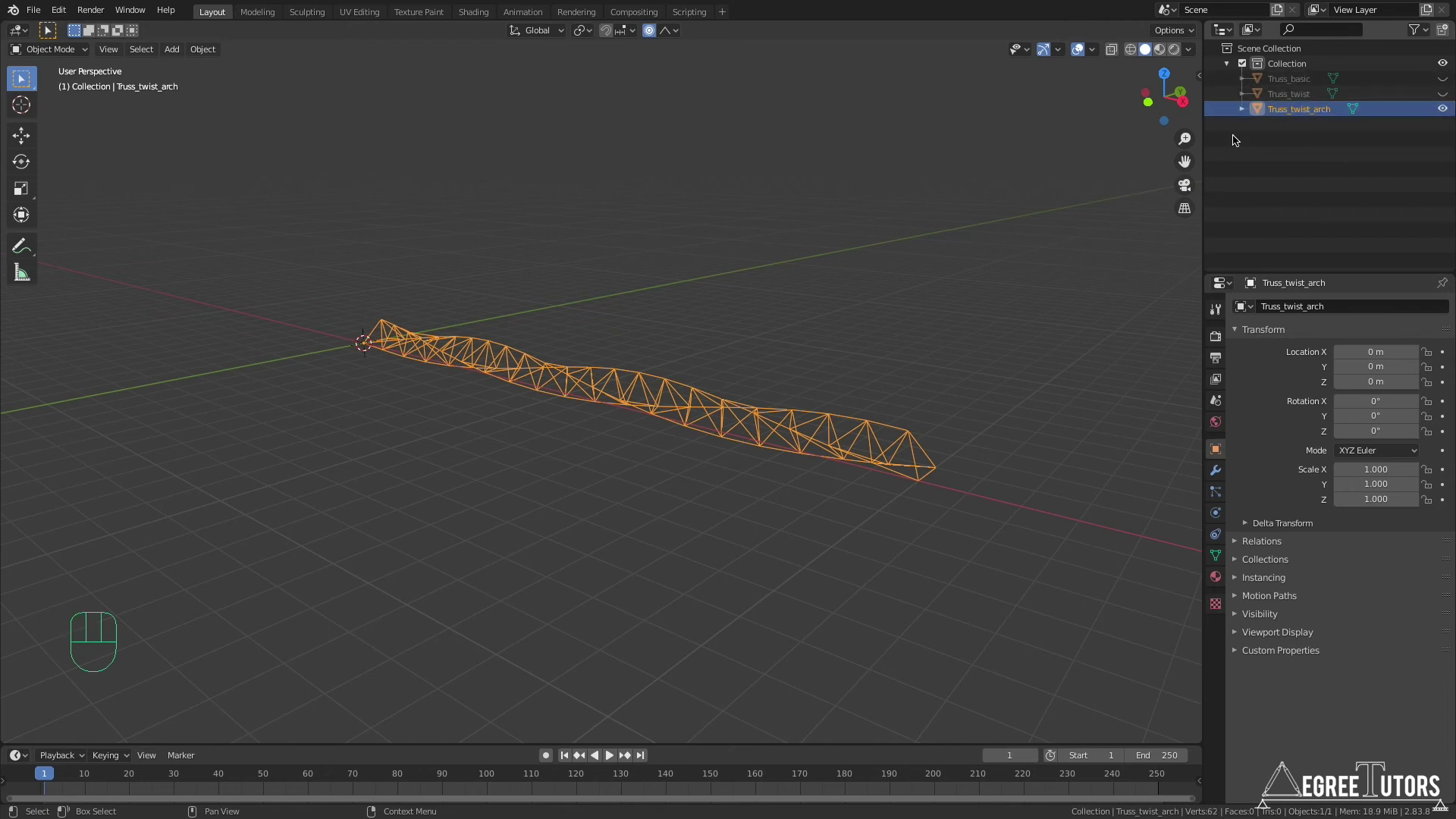
click(1443, 108)
click(1443, 108)
click(1442, 108)
click(1442, 94)
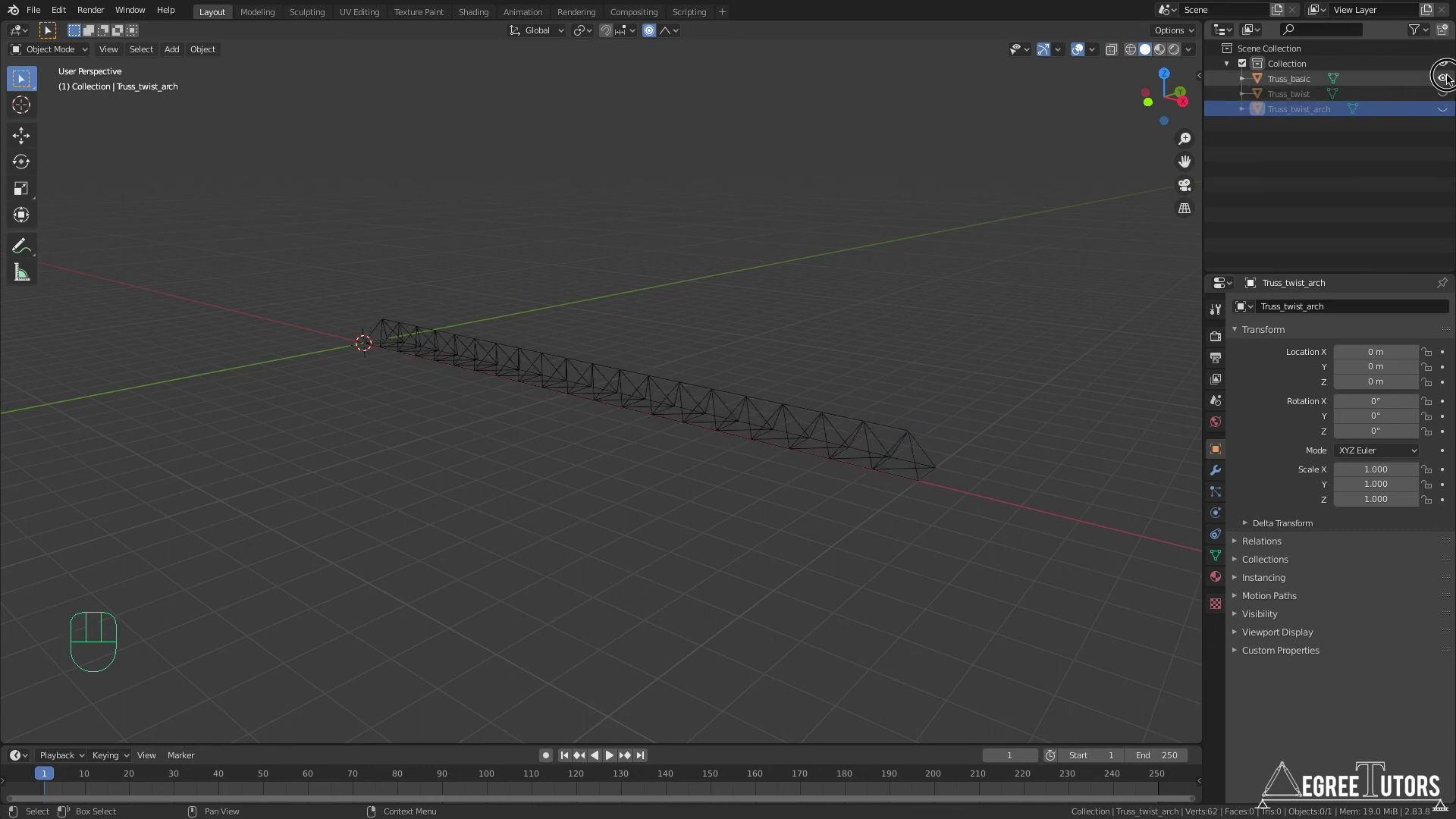
click(1443, 93)
click(1443, 93)
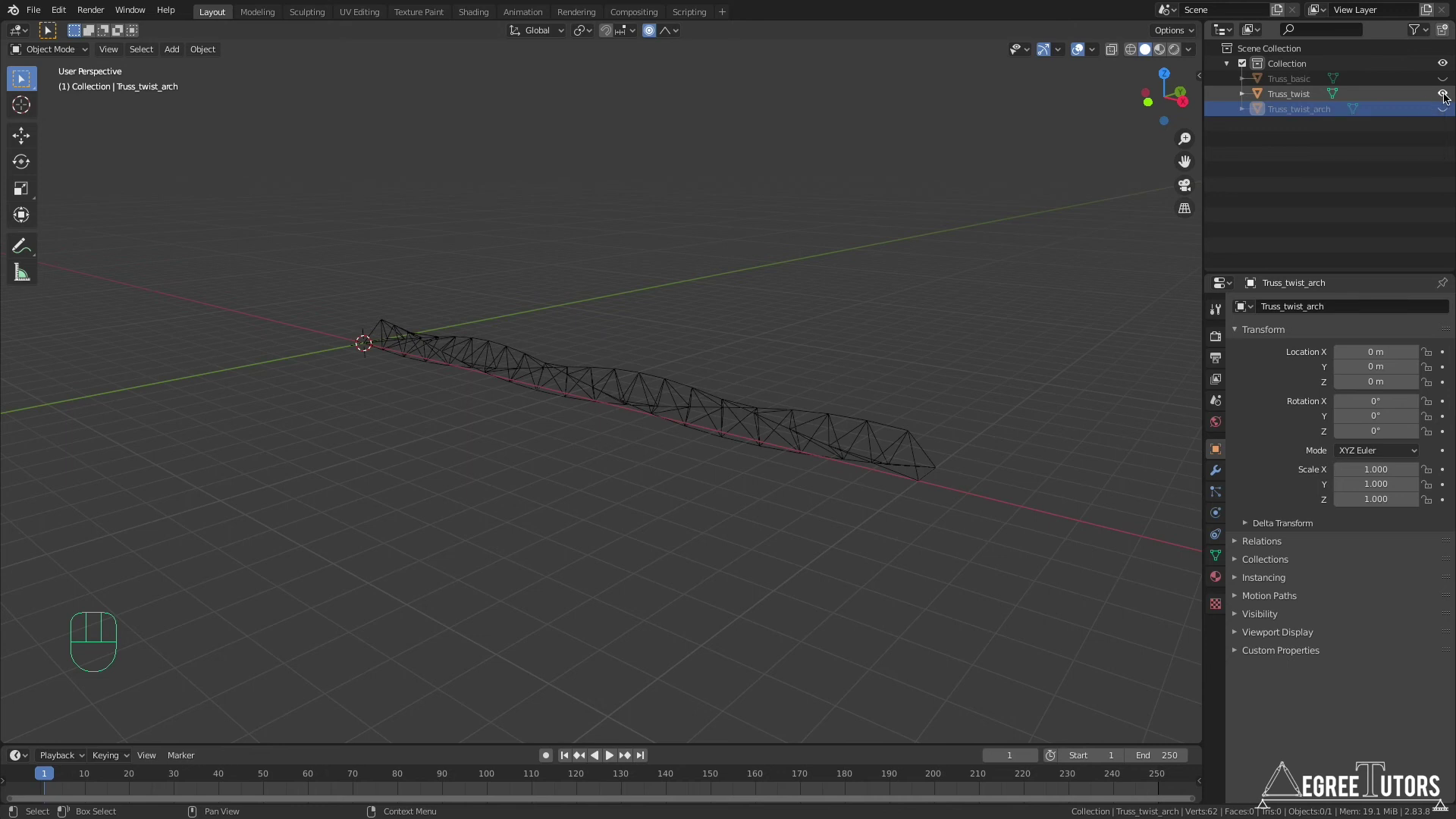
click(1443, 94)
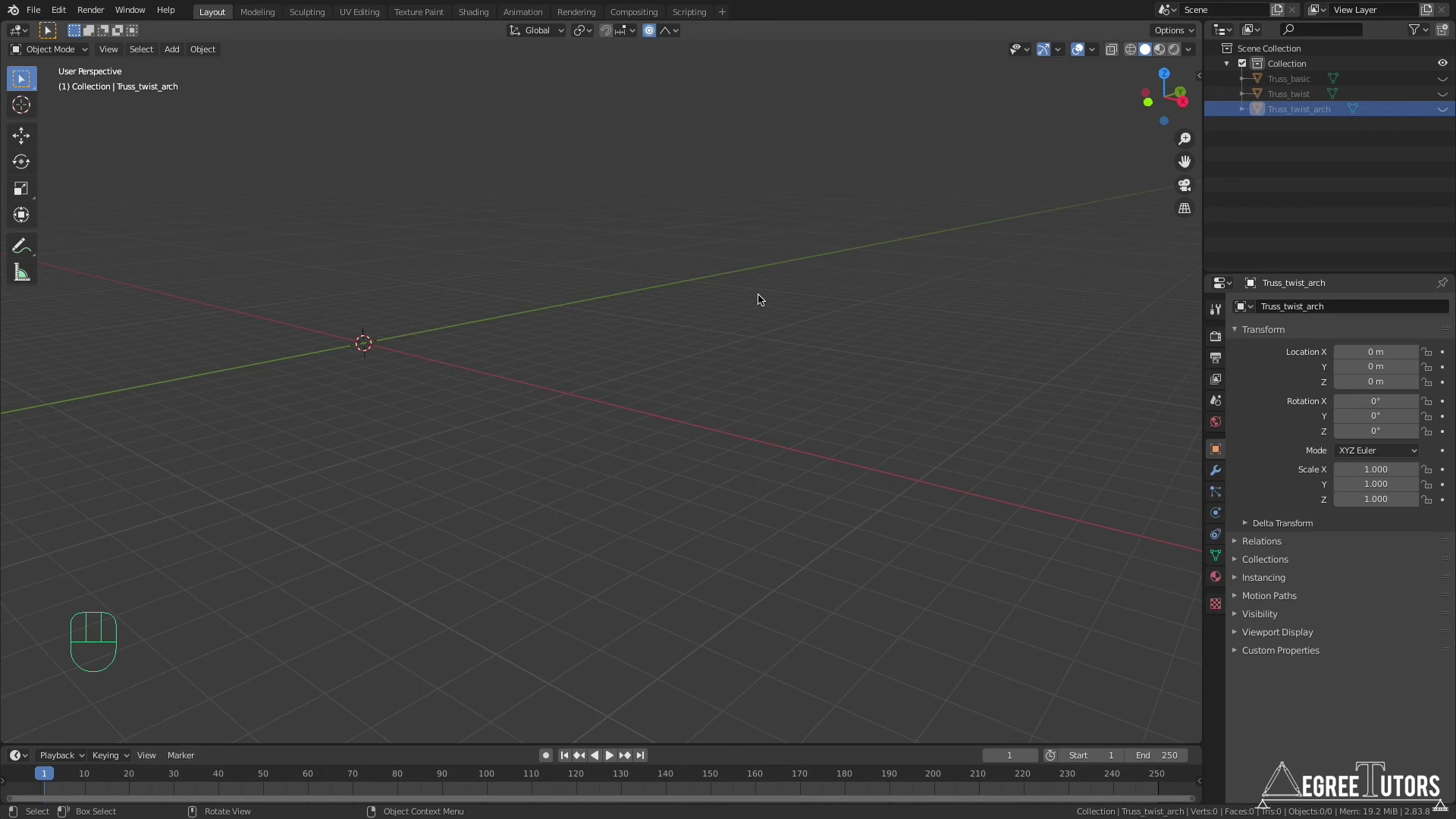
click(1443, 109)
Enter Edit Mode on Truss_twist_arch and view it from the front
middle_drag(743, 415, 799, 445)
key(Tab)
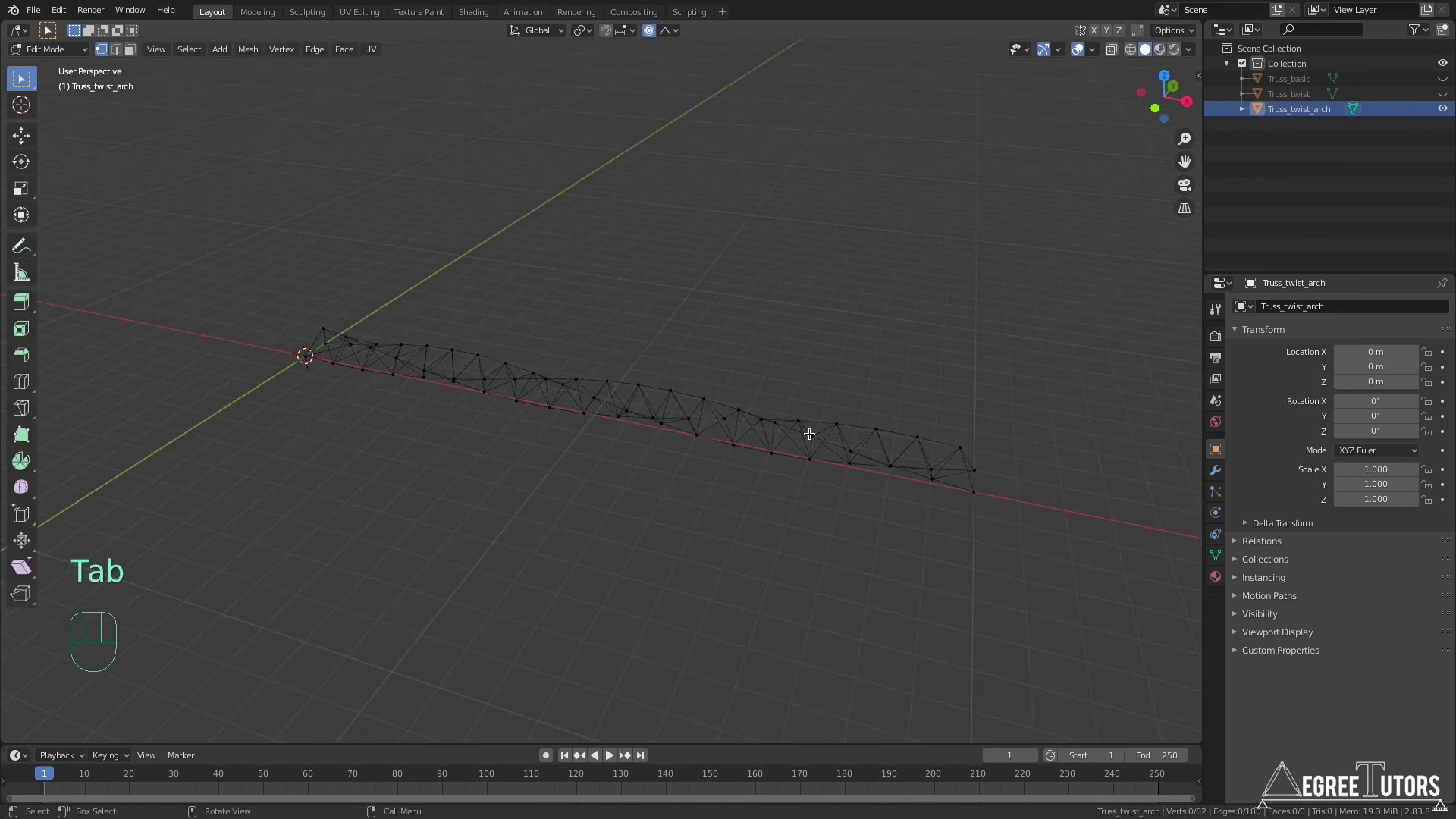
key(KP_1)
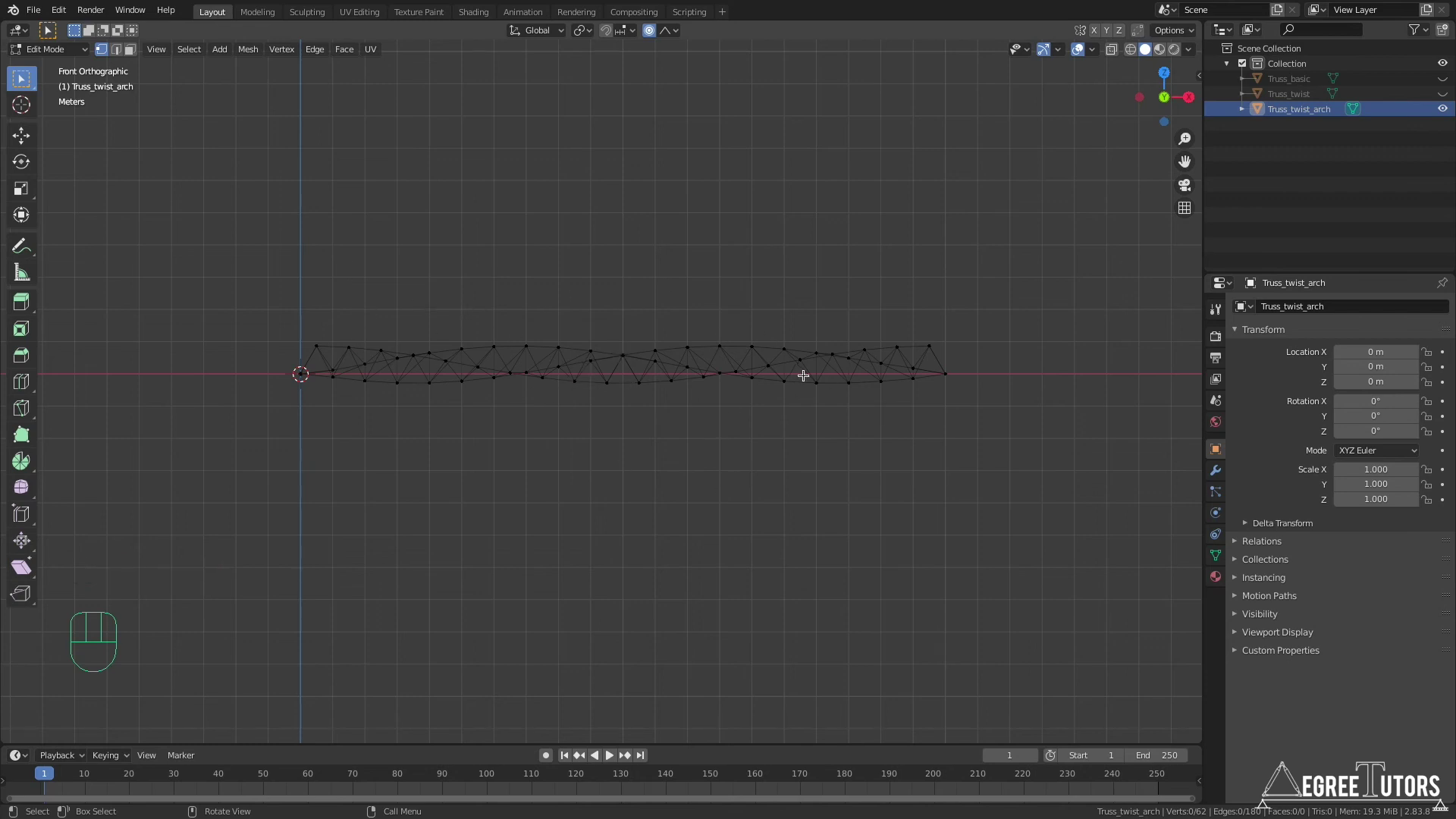
scroll(633, 352, up, 2)
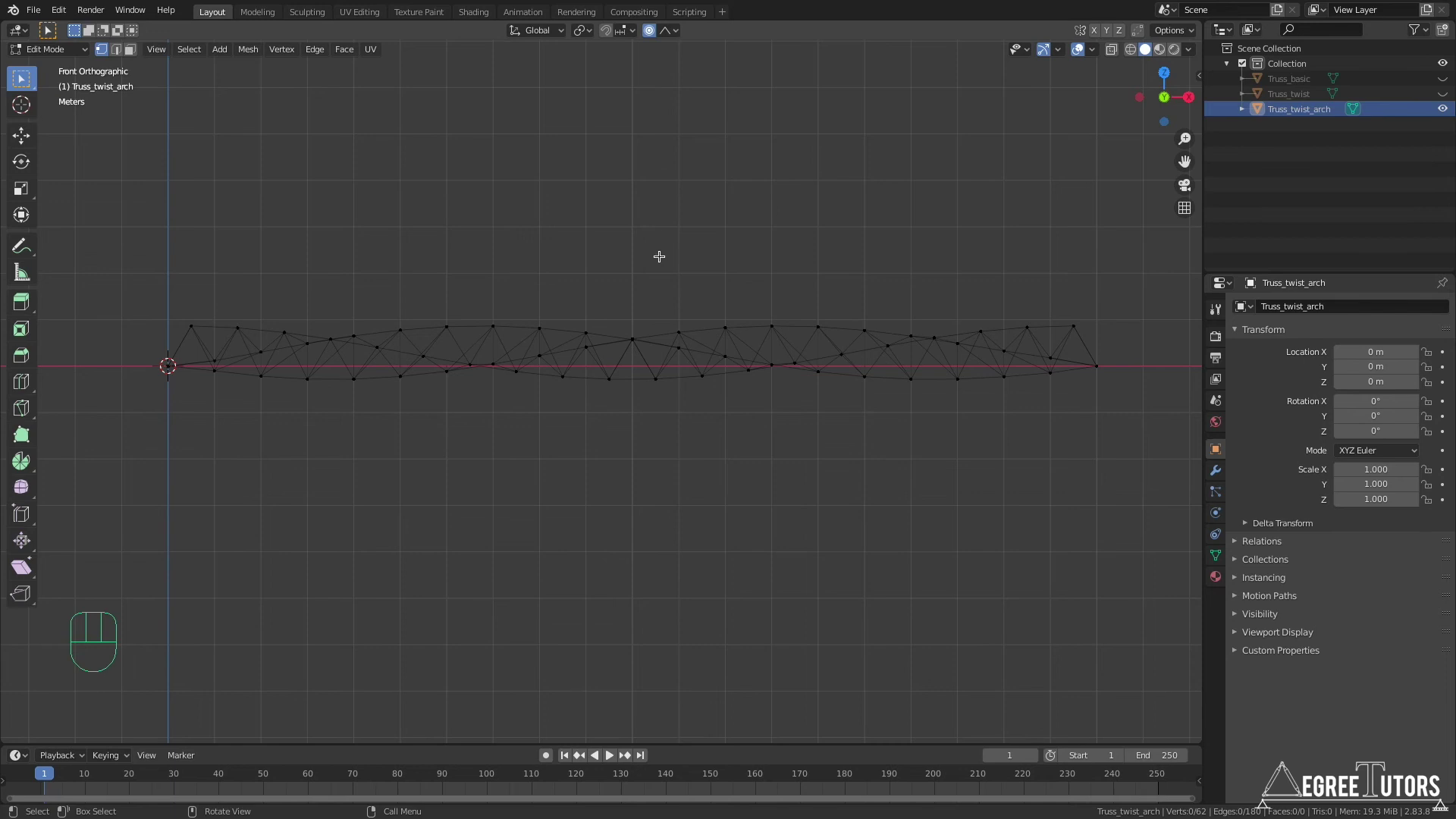
click(676, 31)
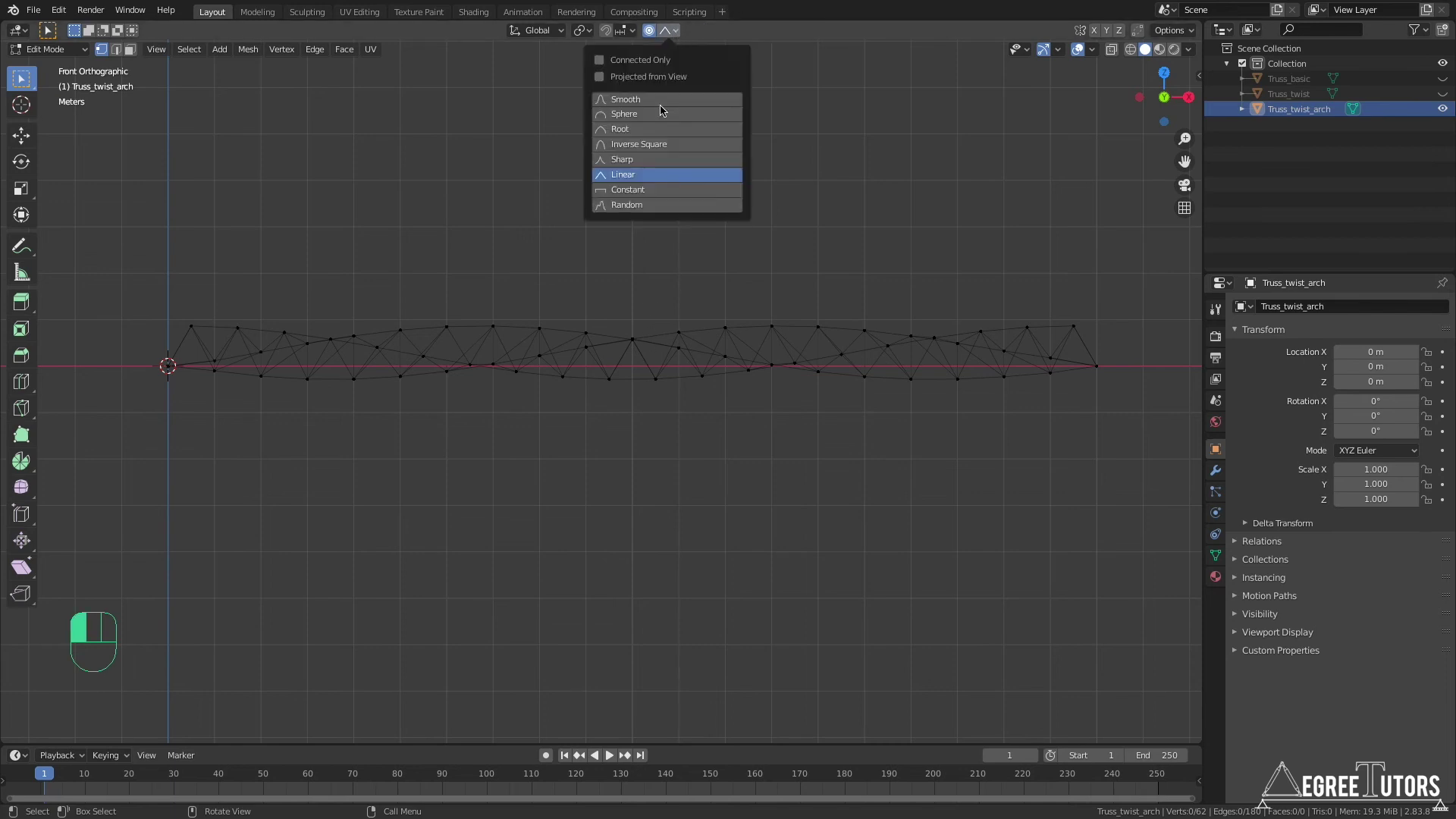
key(Escape)
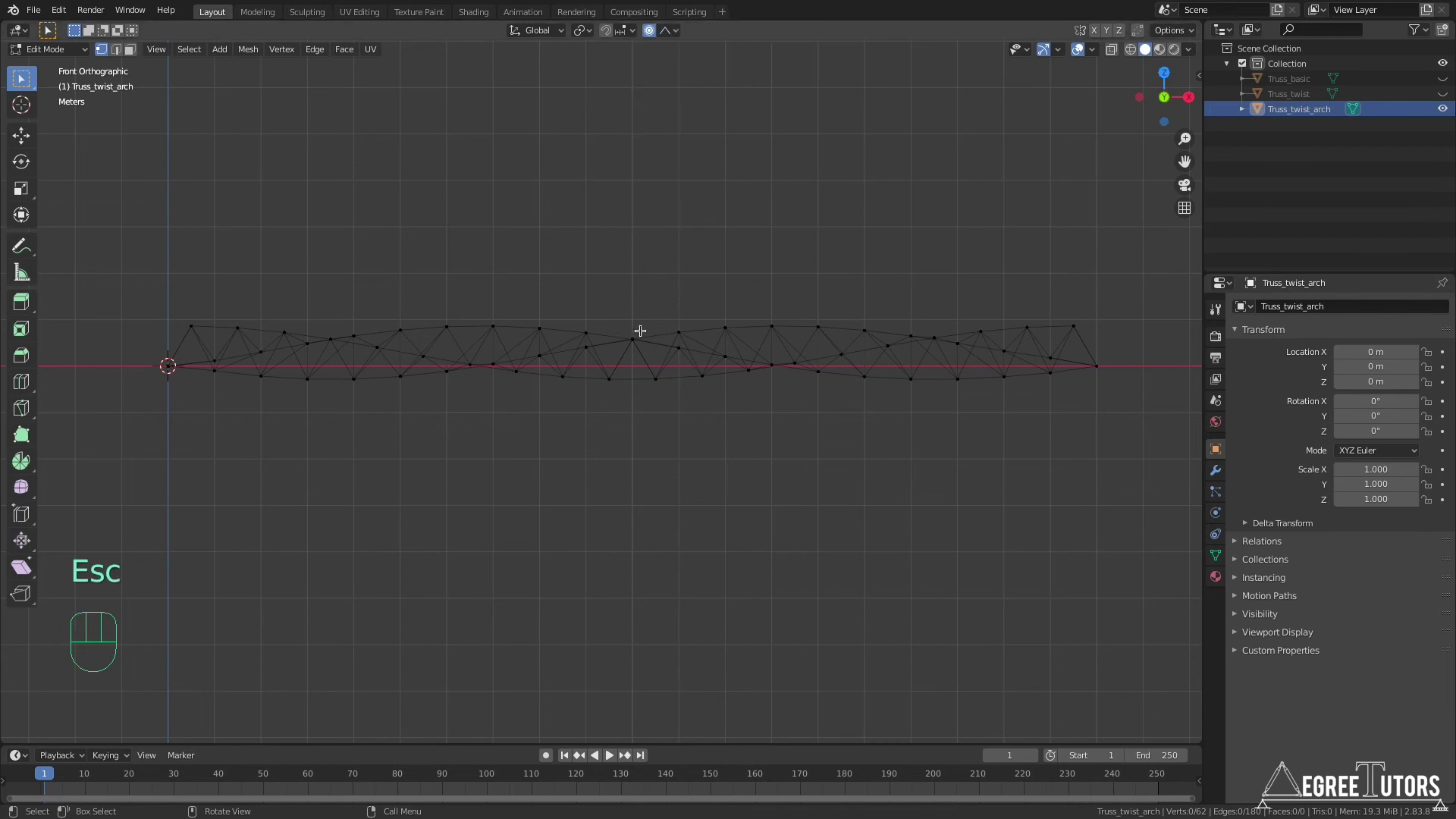
Box-select the four vertices at the truss's mid-span and check the selection from an angle before returning to front view
key(b)
drag(662, 308, 600, 415)
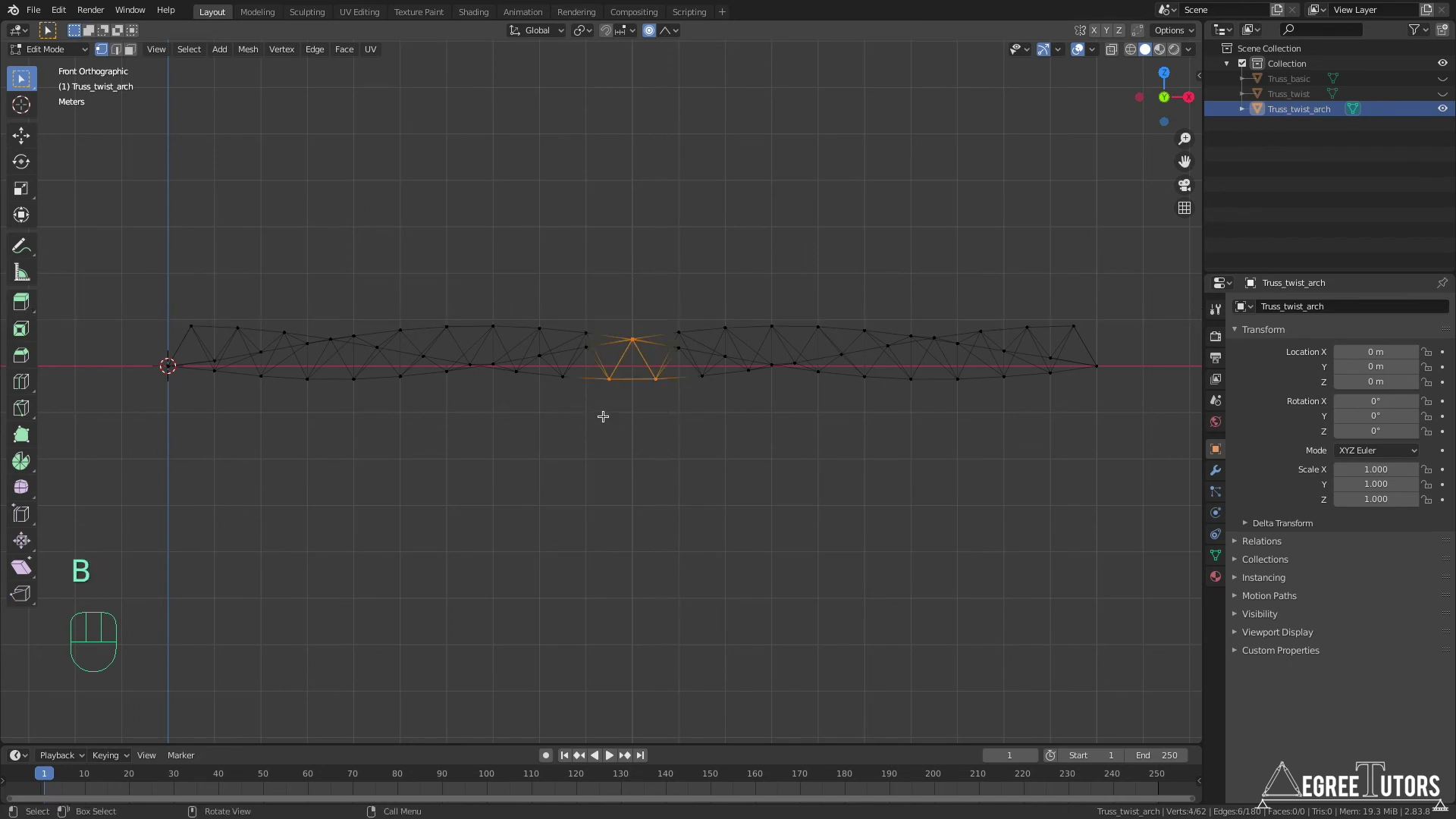
key(alt+a)
key(b)
drag(667, 308, 603, 409)
middle_drag(620, 397, 679, 381)
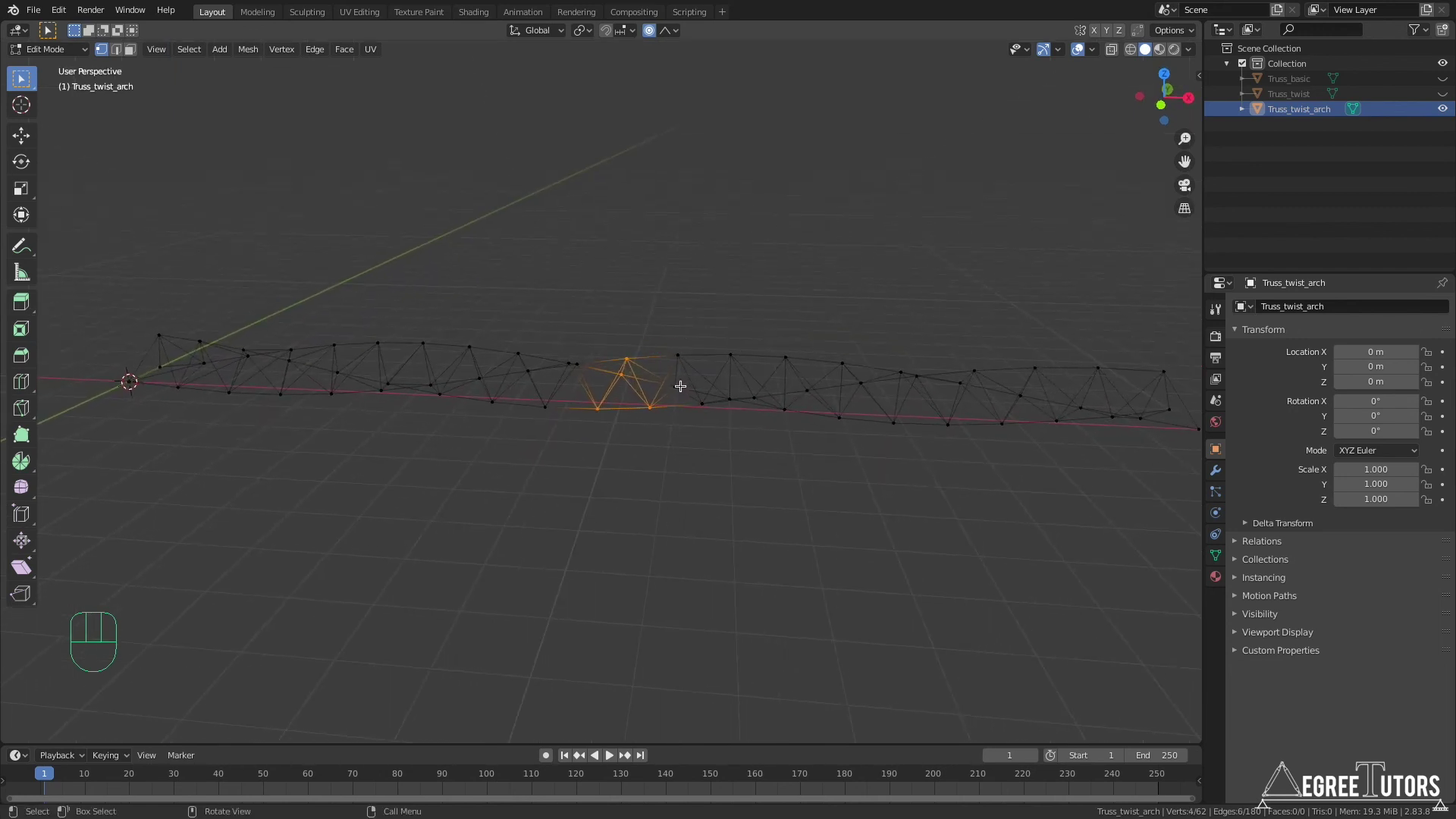
key(KP_1)
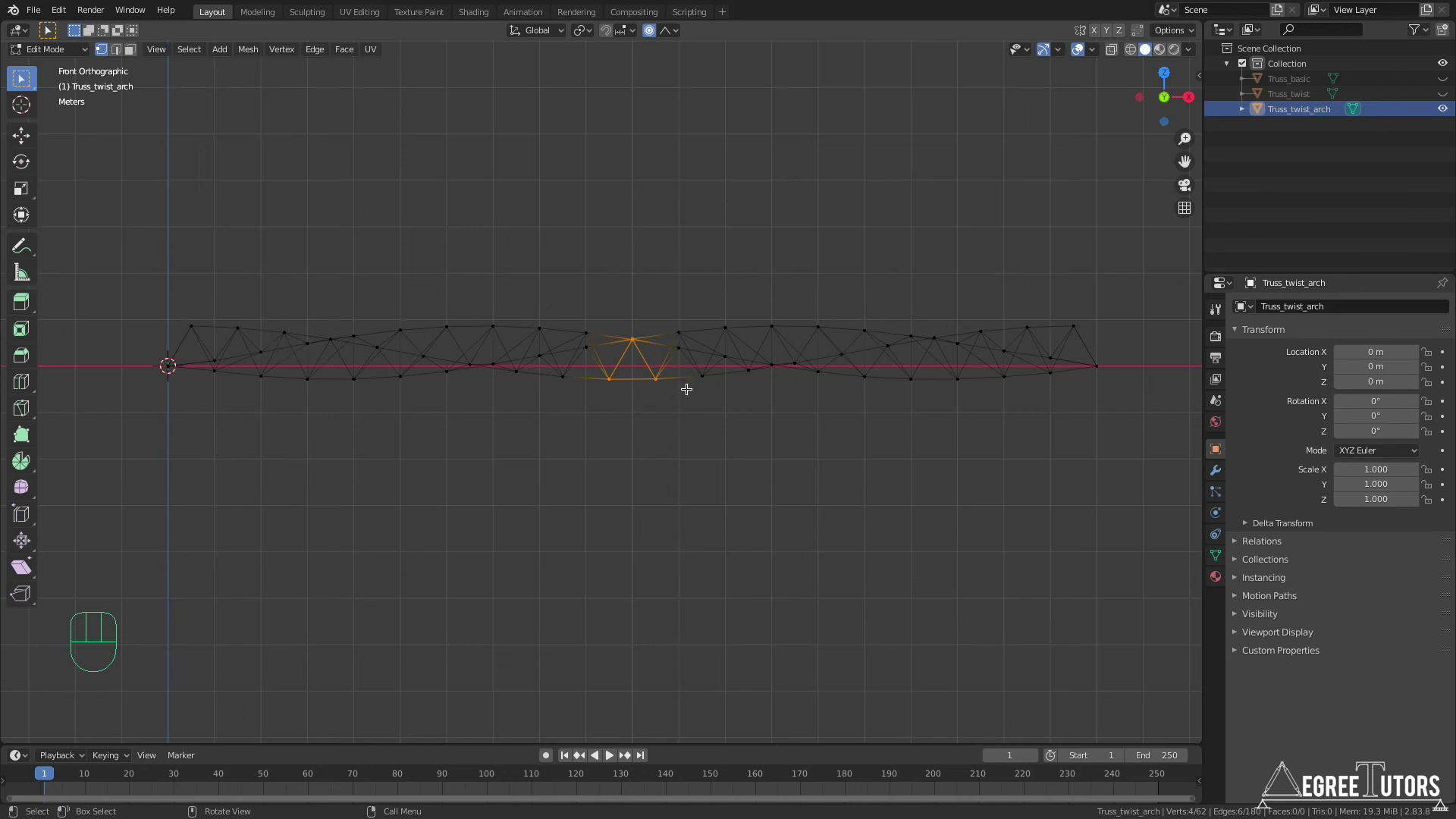
Try to raise the mid-span vertices about 2.4 m along global Z with Linear falloff and a proportional size of 5.56
key(g)
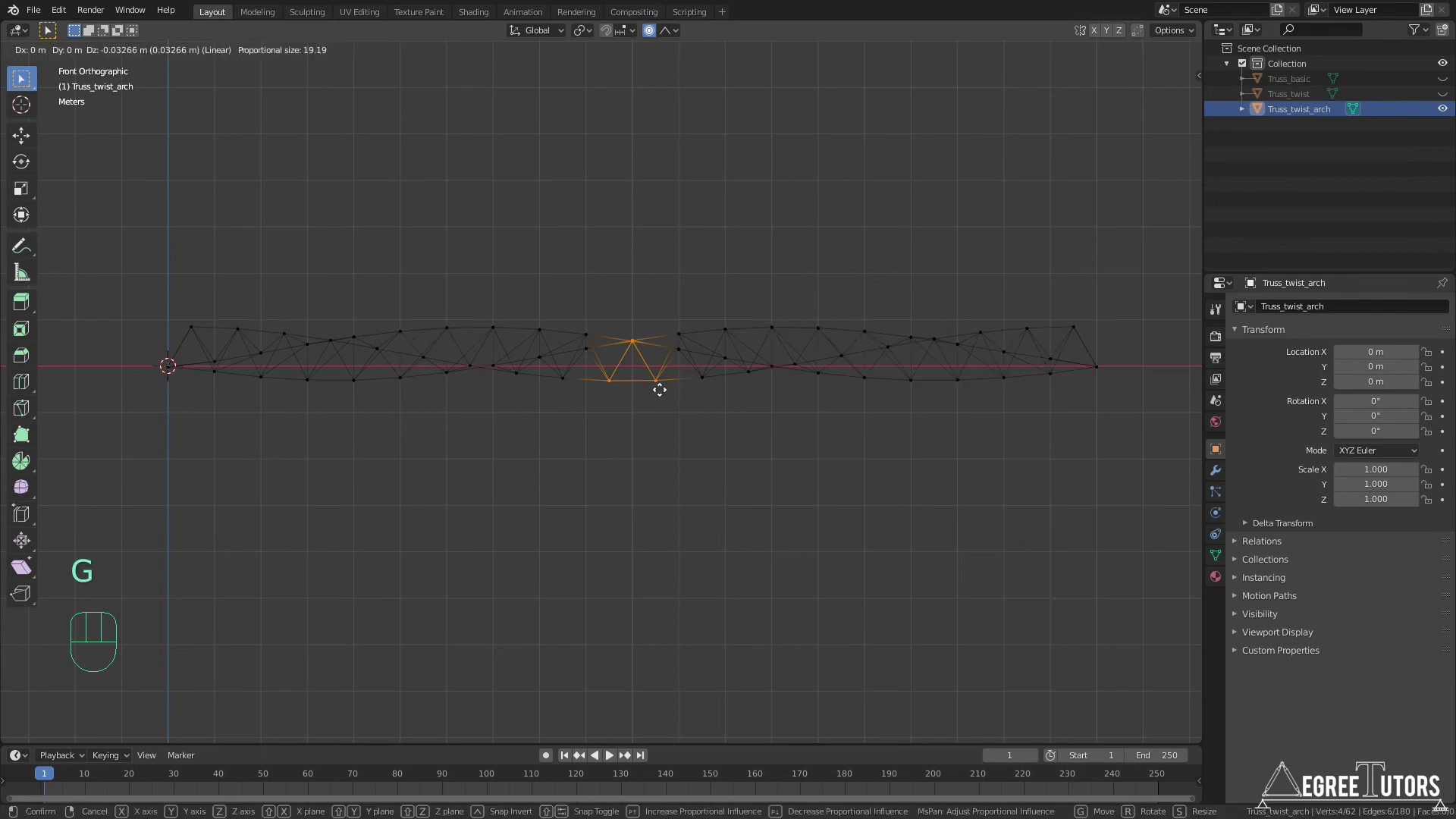
key(z)
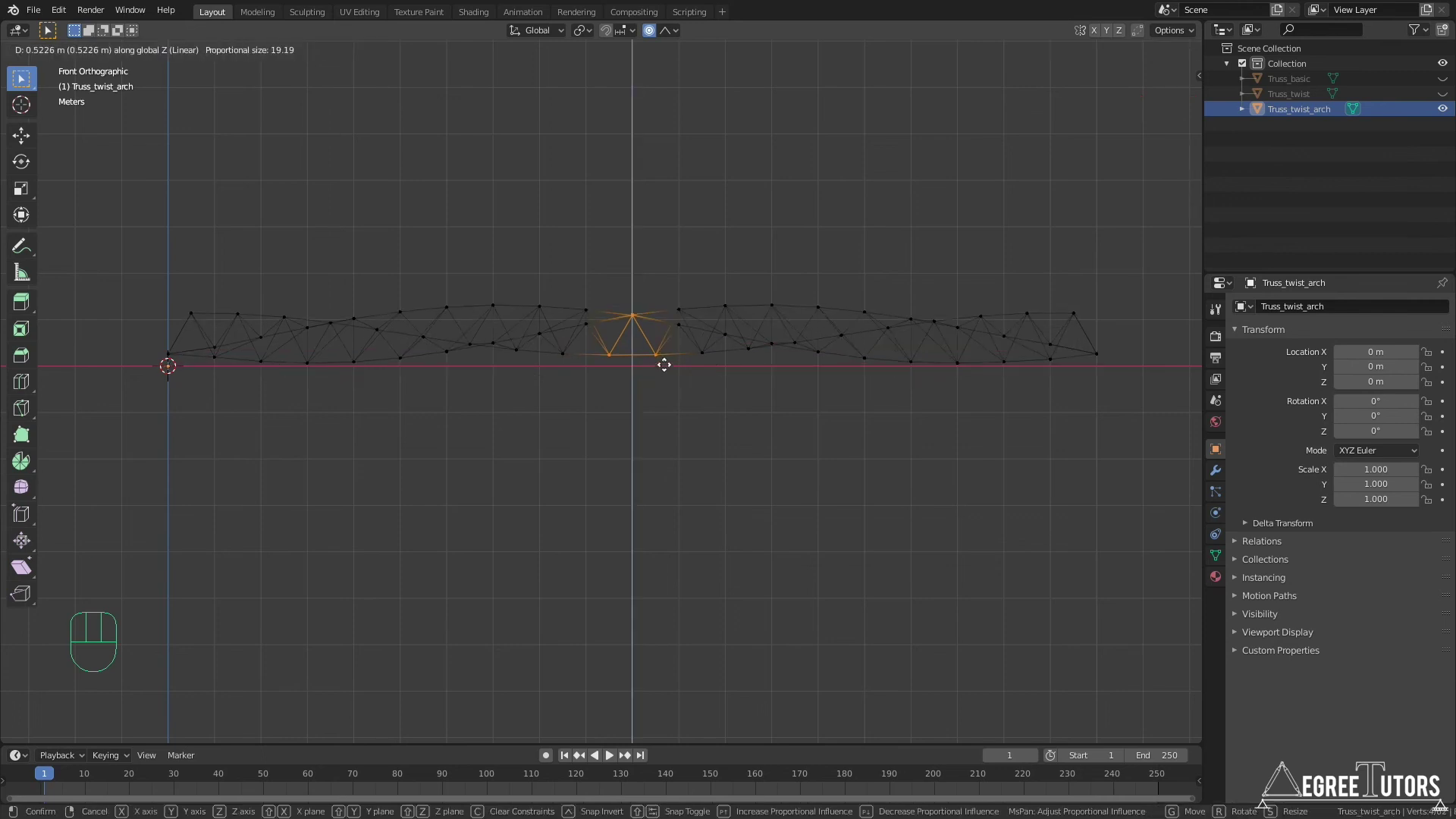
scroll(663, 364, up, 9)
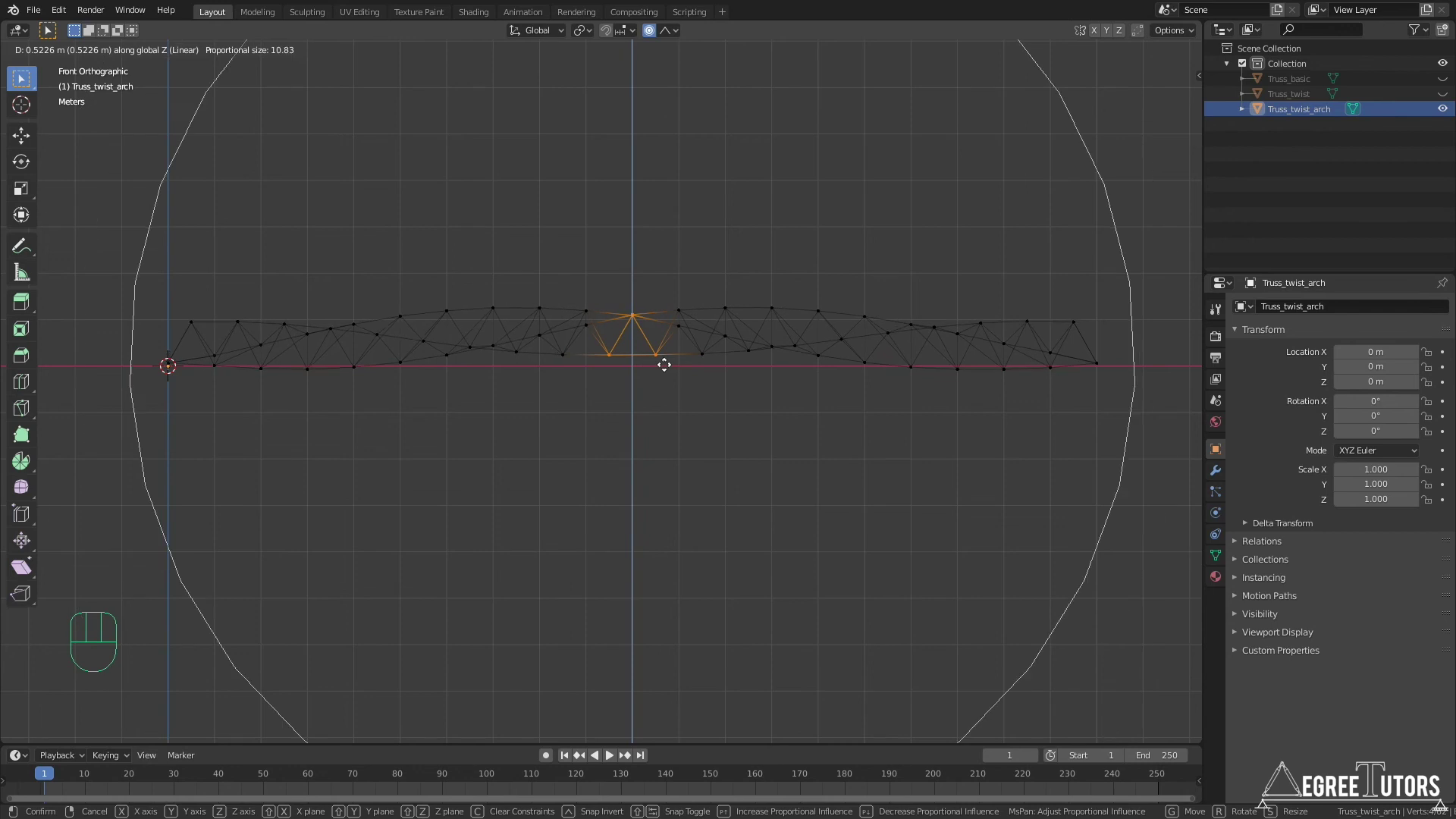
scroll(664, 365, up, 6)
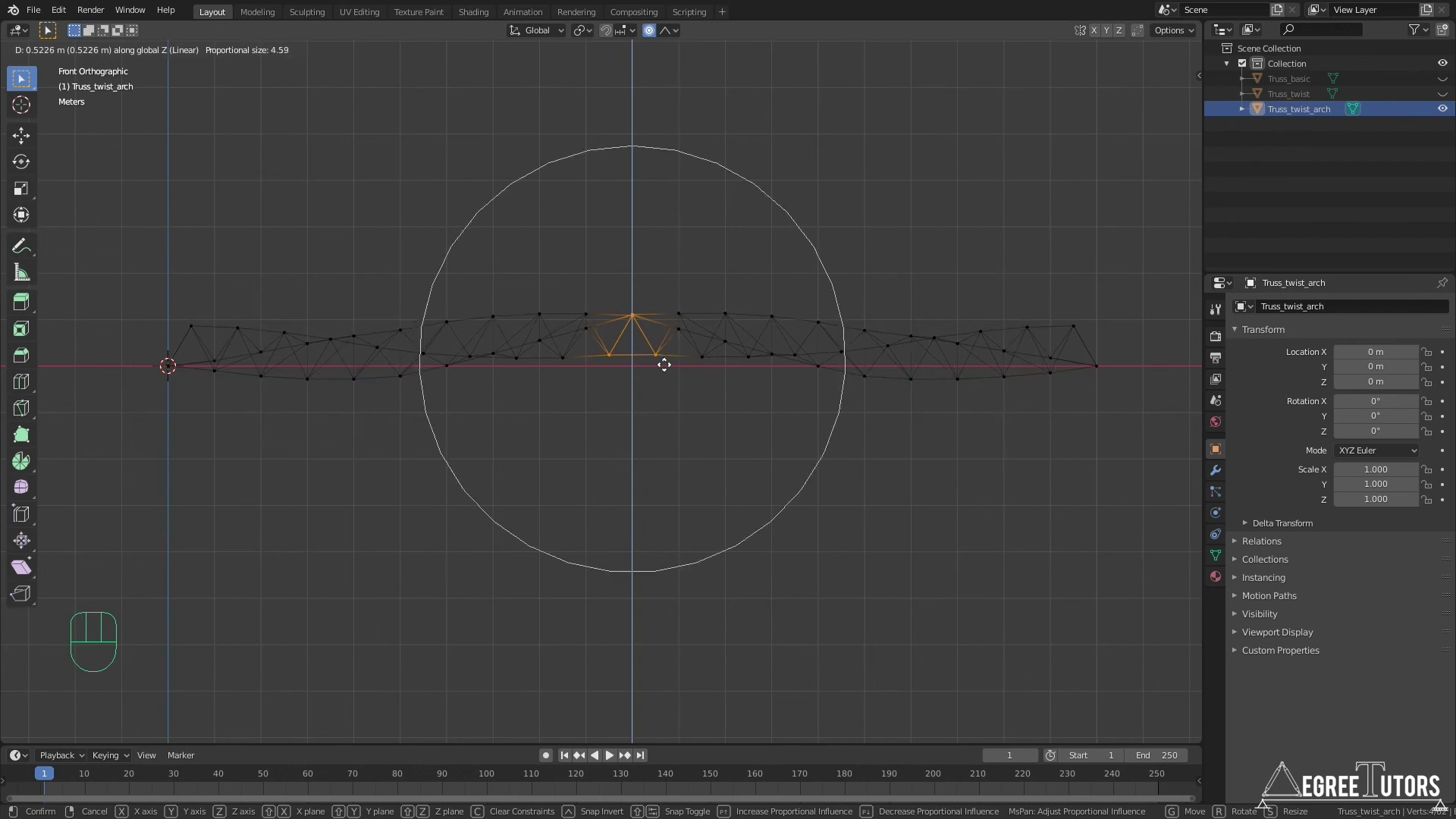
scroll(664, 365, down, 2)
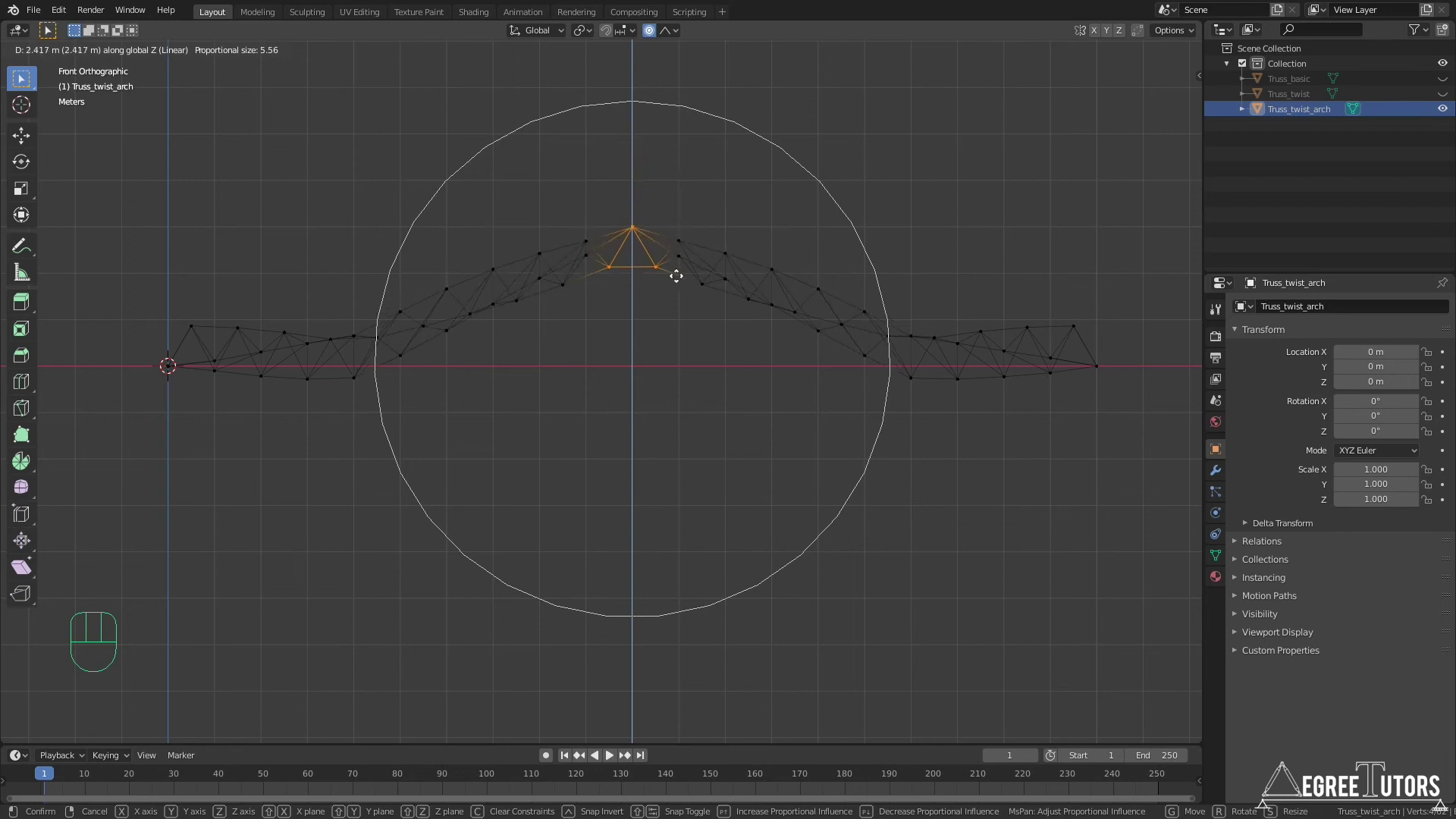
right_click(677, 276)
Set the proportional falloff to Sharp and try to raise the mid-span vertices along global Z
click(670, 34)
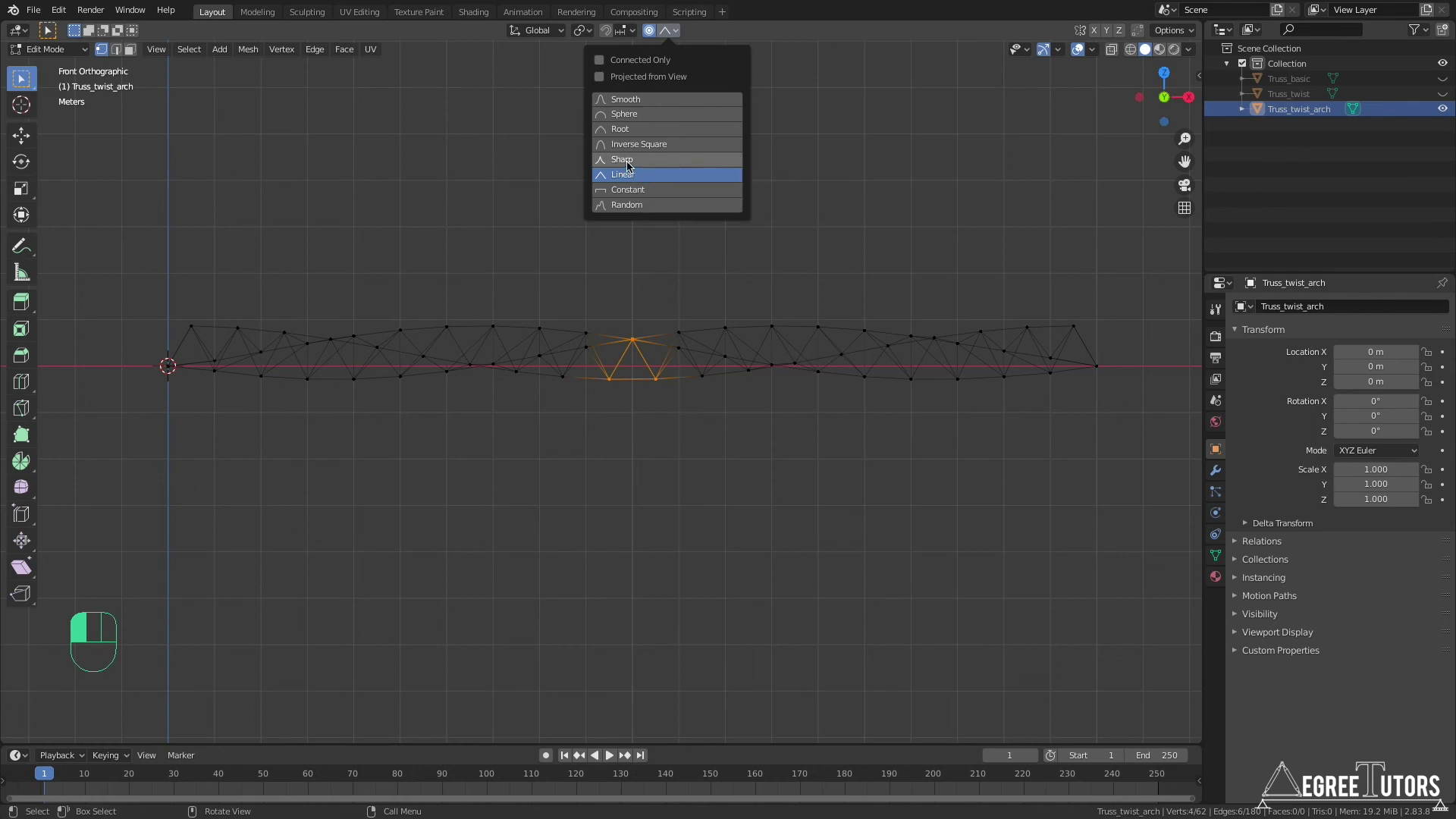
click(672, 161)
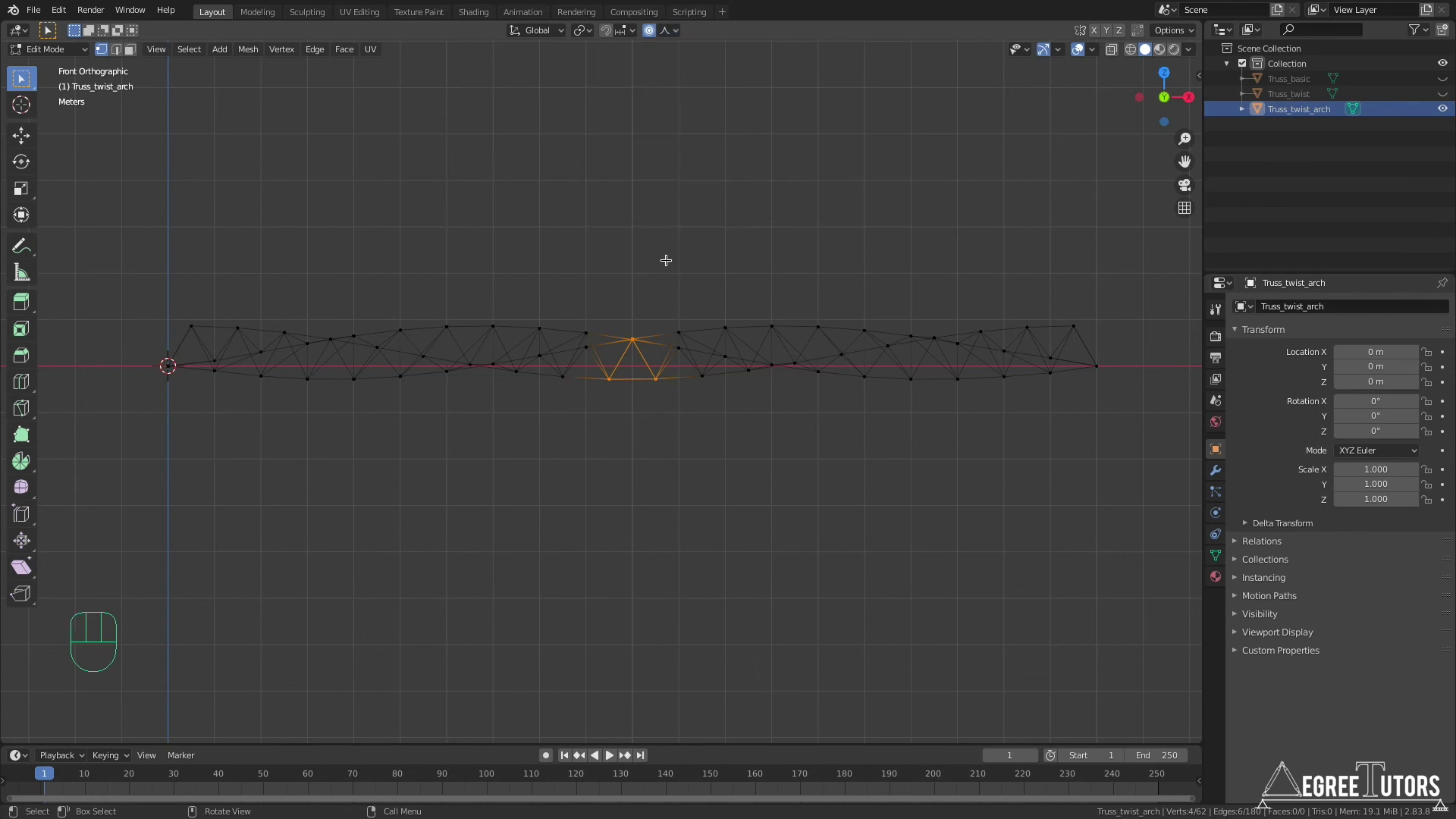
key(g)
key(z)
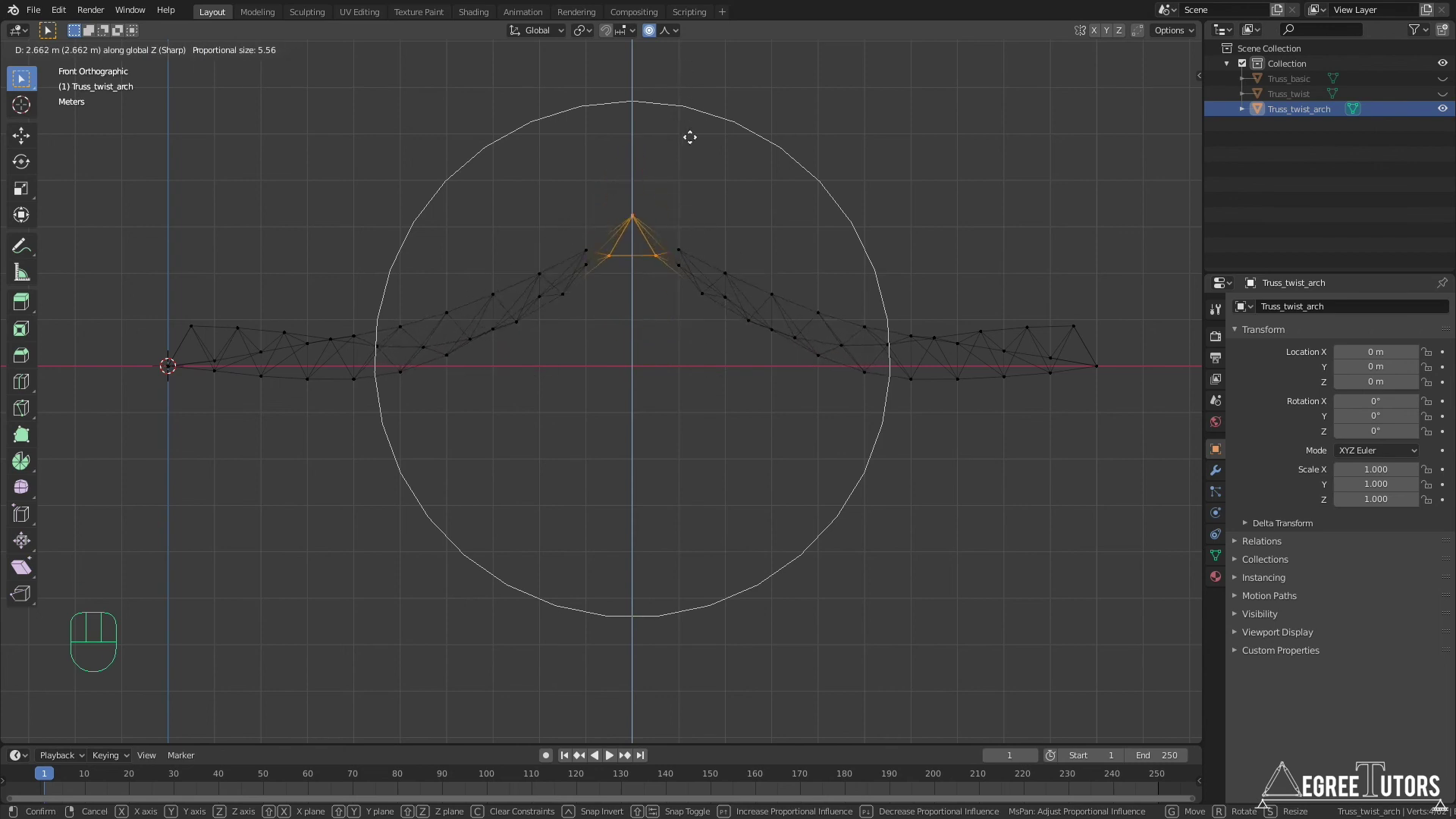
right_click(690, 98)
Set the falloff to Inverse Square and preview a 1.5 m lift along global Z with a proportional size of 8.14
click(667, 30)
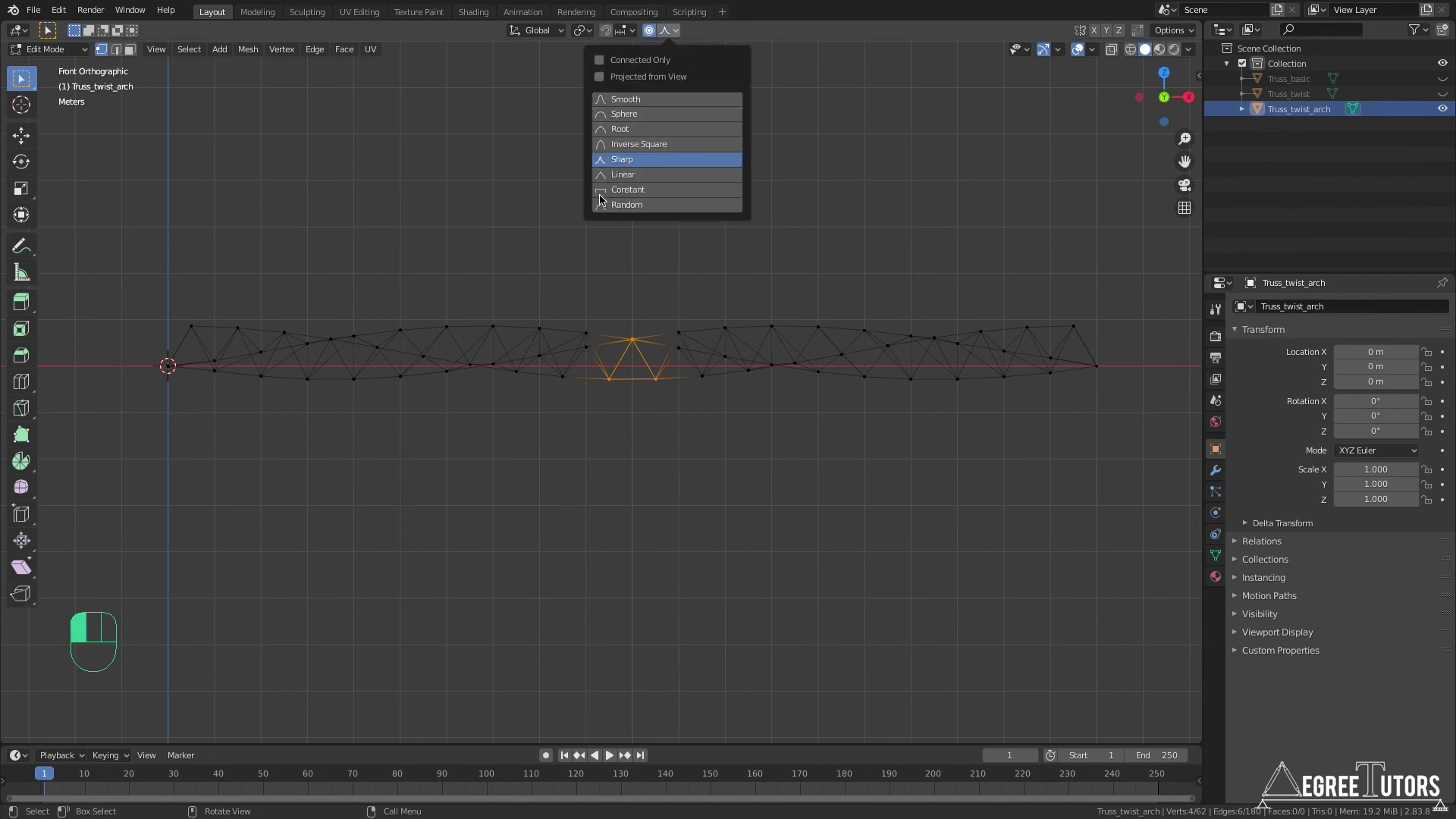
click(633, 145)
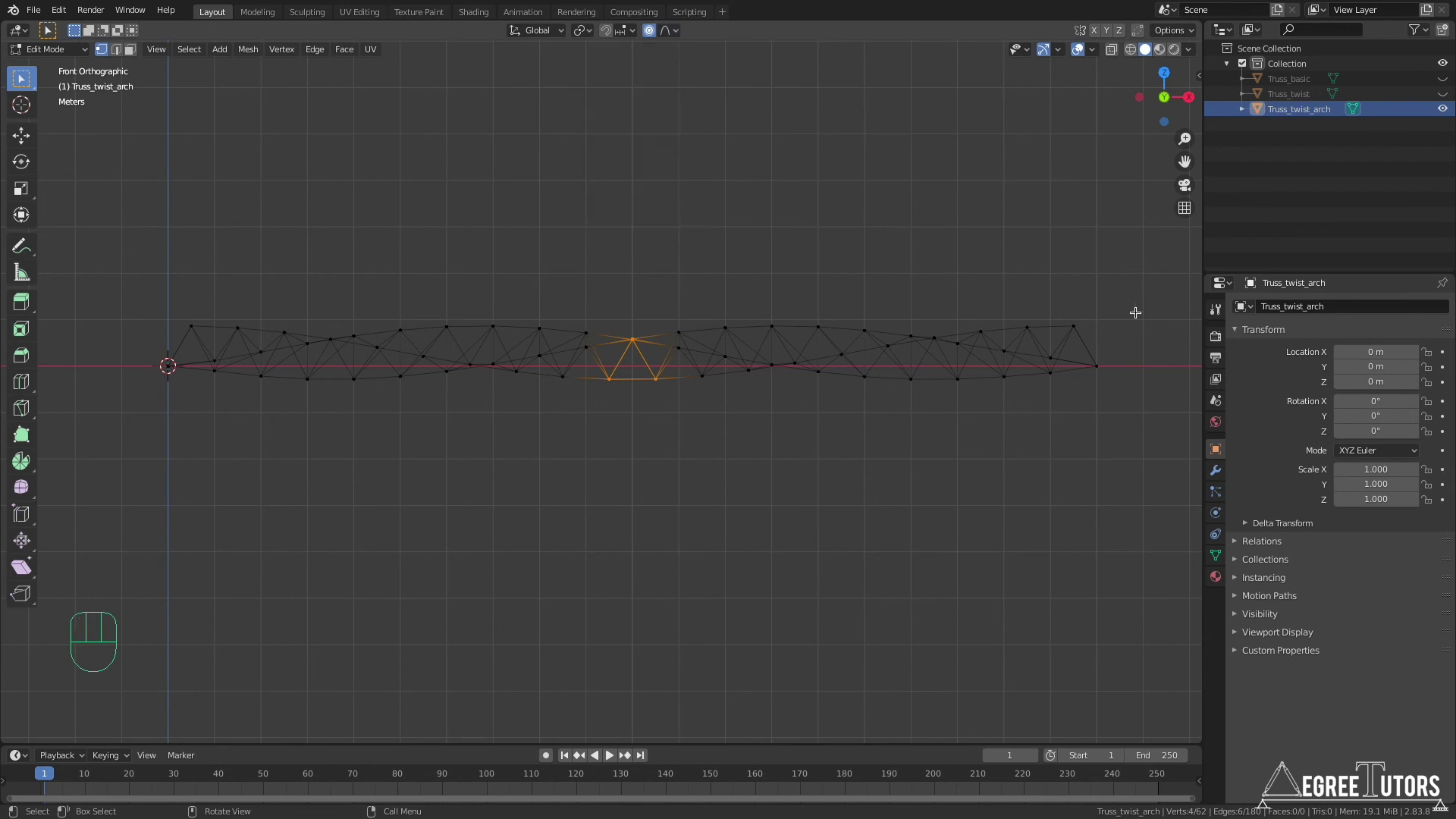
text(g)
text(z1.5)
scroll(666, 377, down, 4)
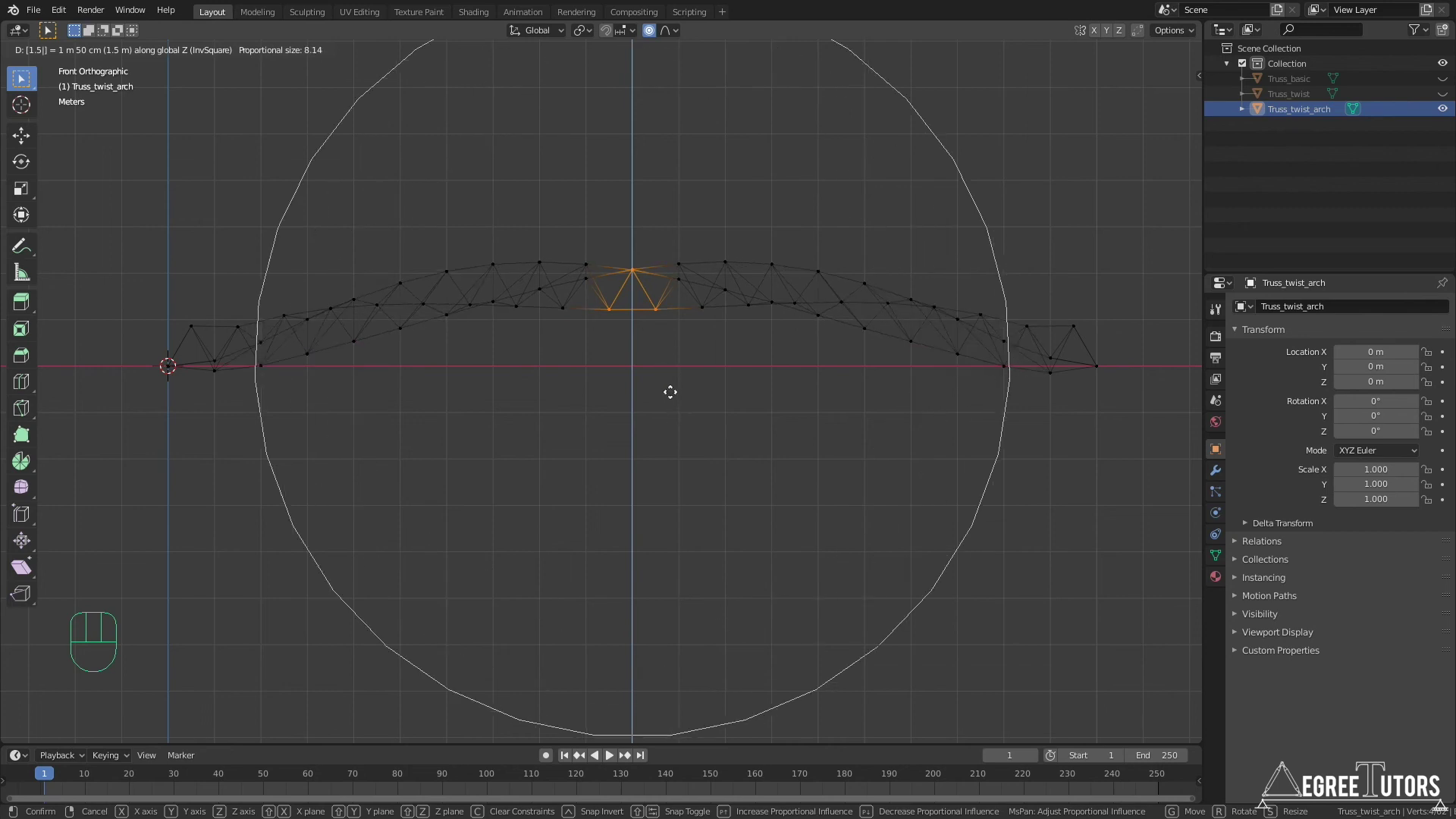
key(Escape)
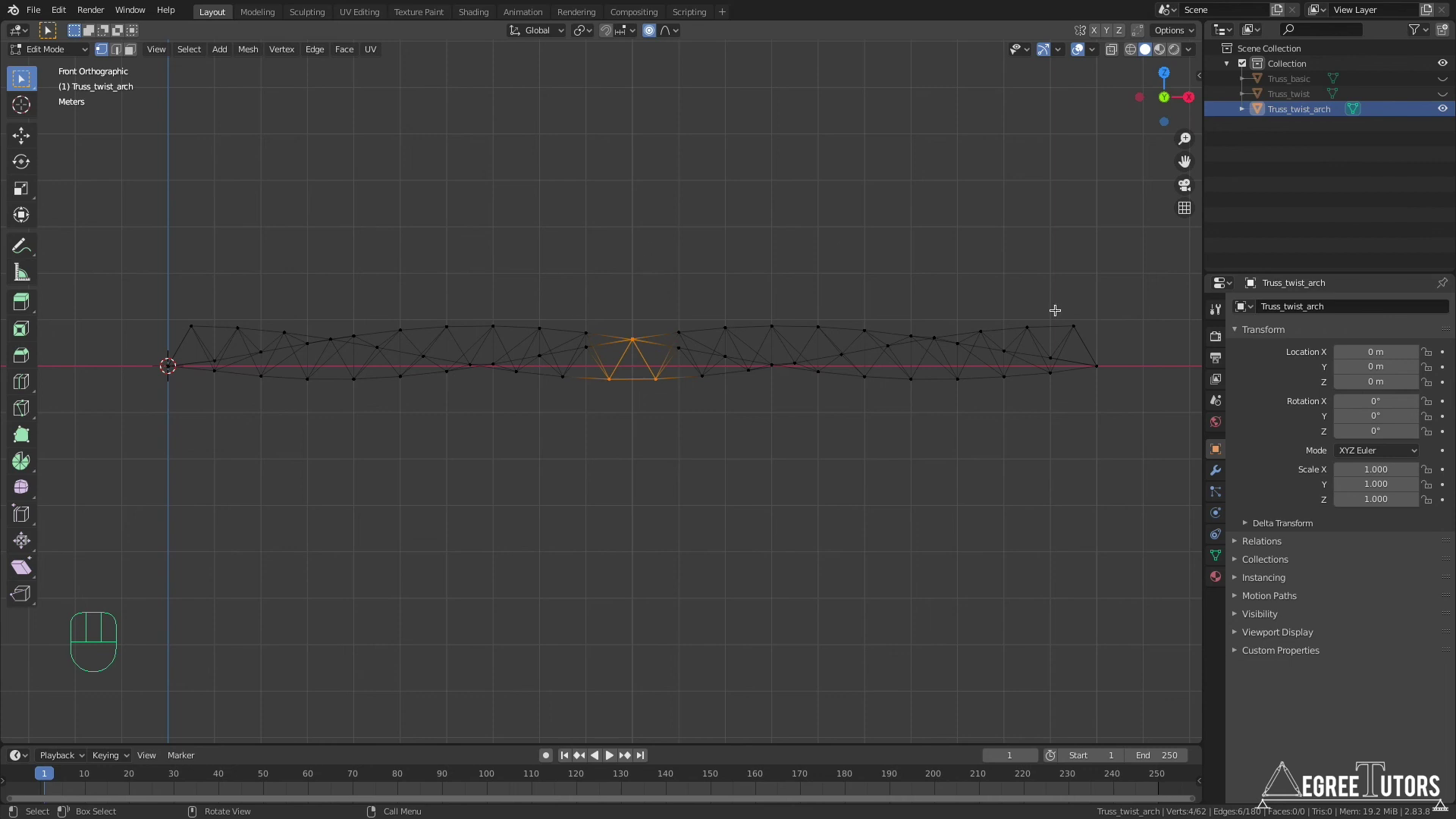
Try the 1.5 m lift of the mid-span vertices along global Z again at the same proportional size
key(g)
text(z)
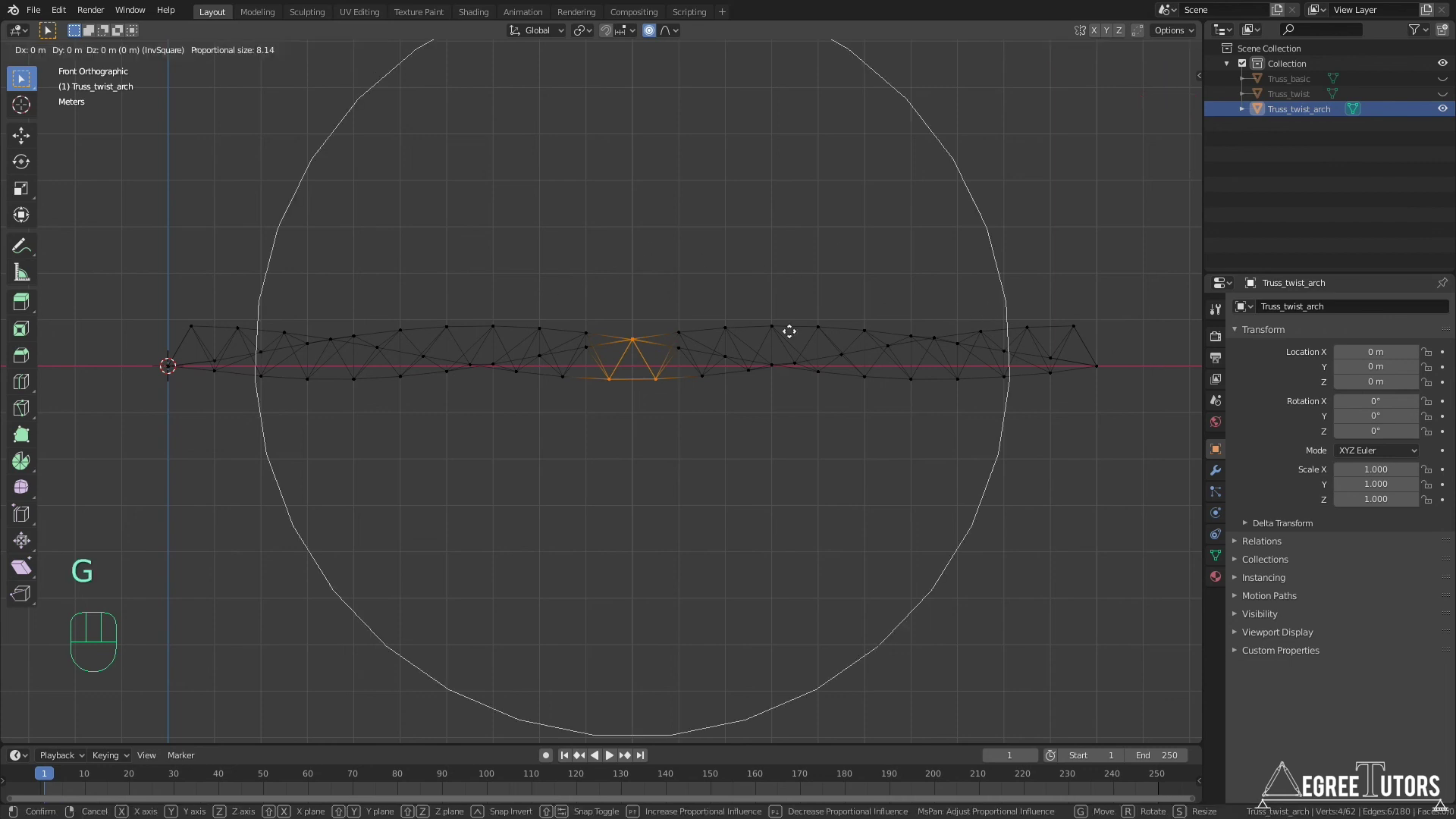
text(1.5)
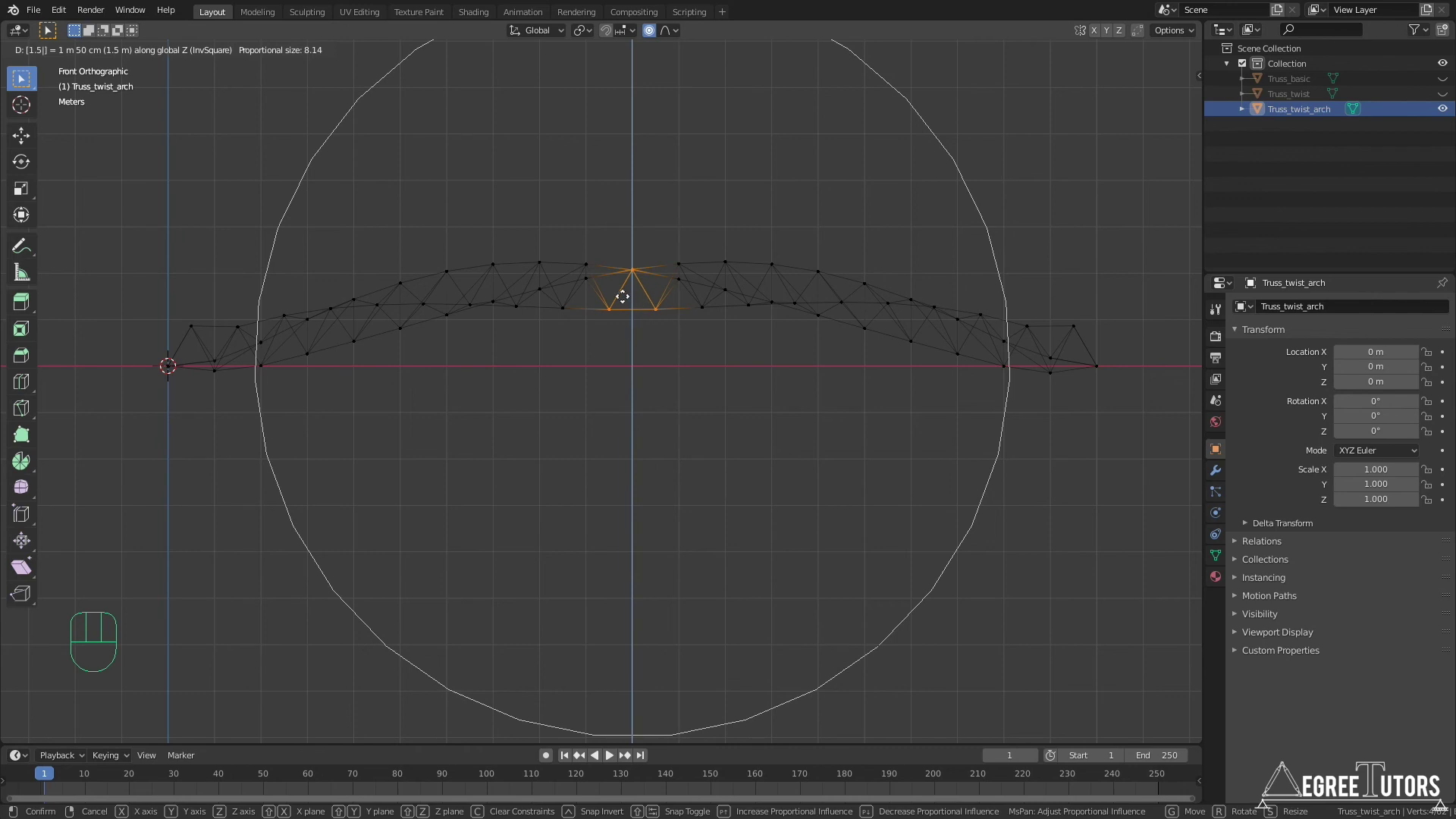
key(Escape)
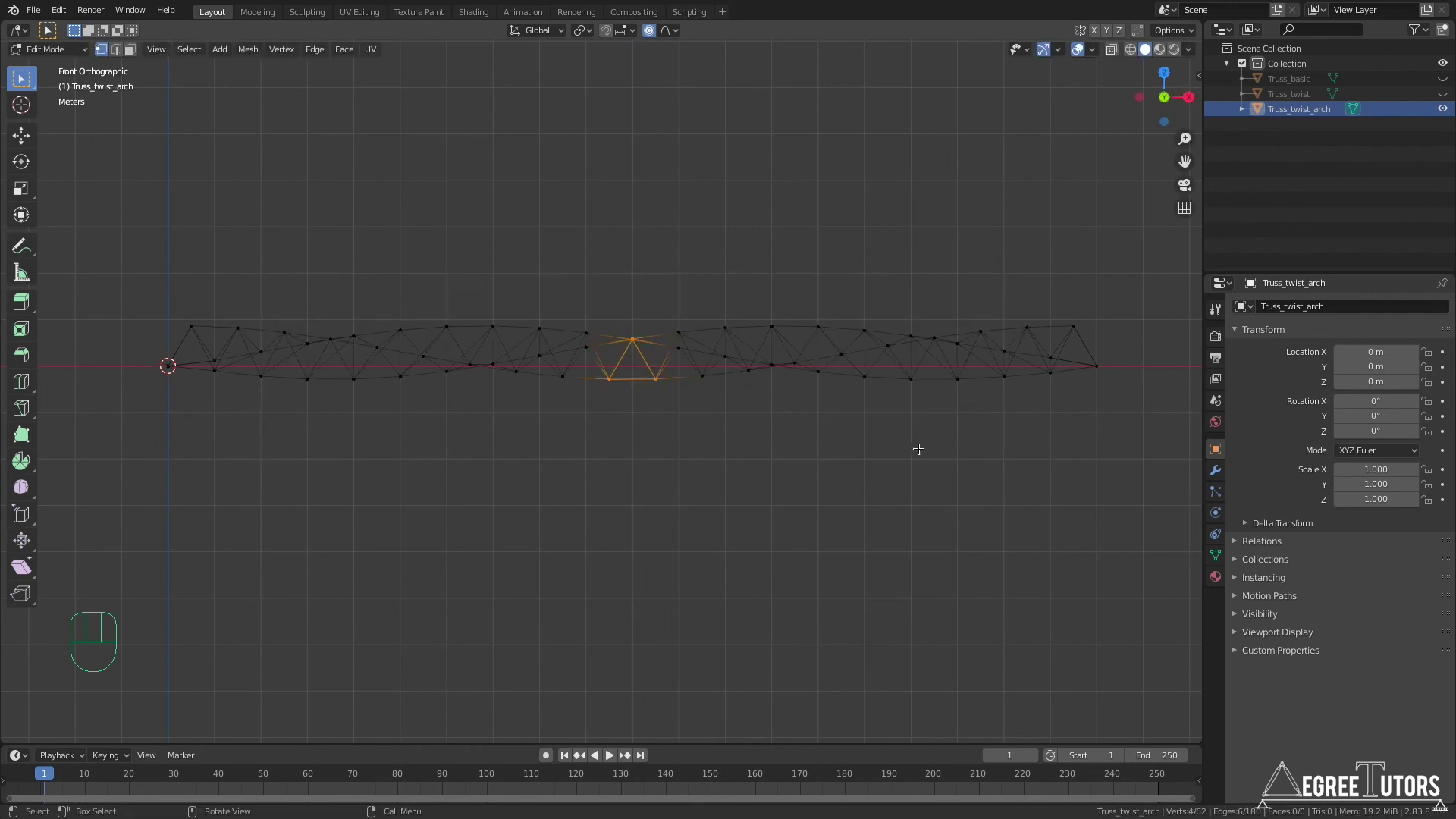
Return to Object Mode and rotate Truss_twist_arch 180° about the global X axis
key(Tab)
middle_drag(898, 394, 654, 68)
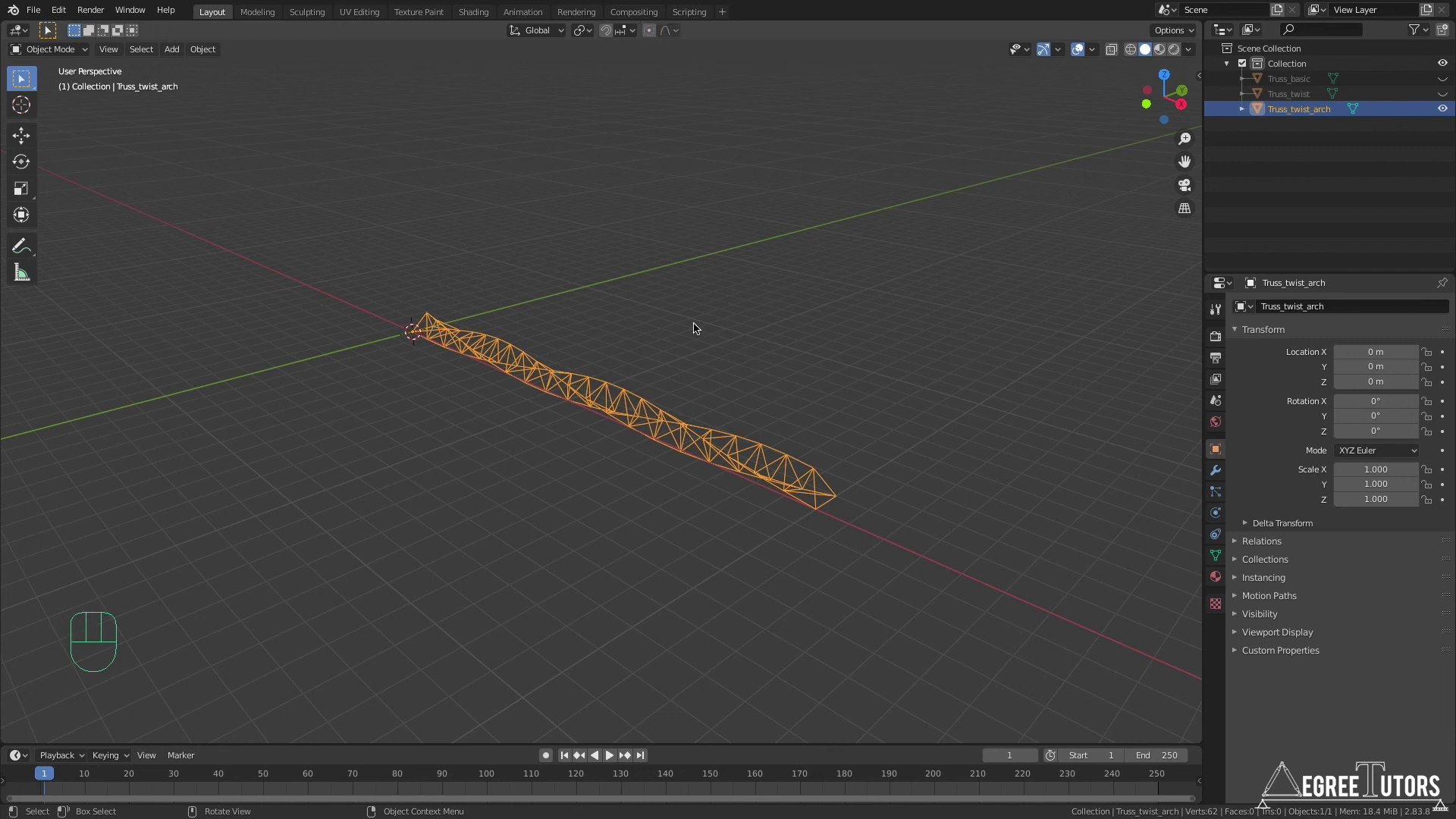
key(r)
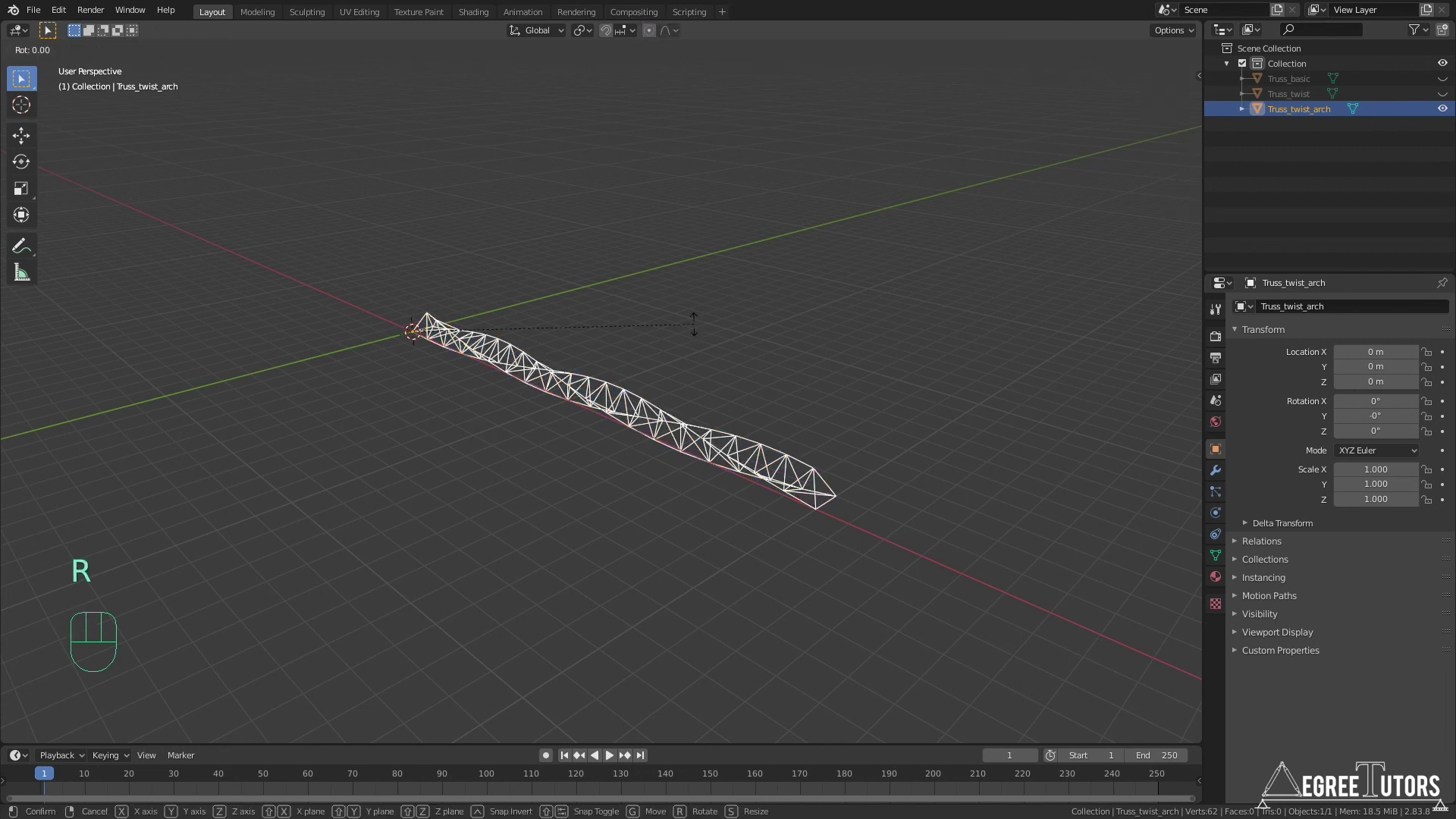
key(x)
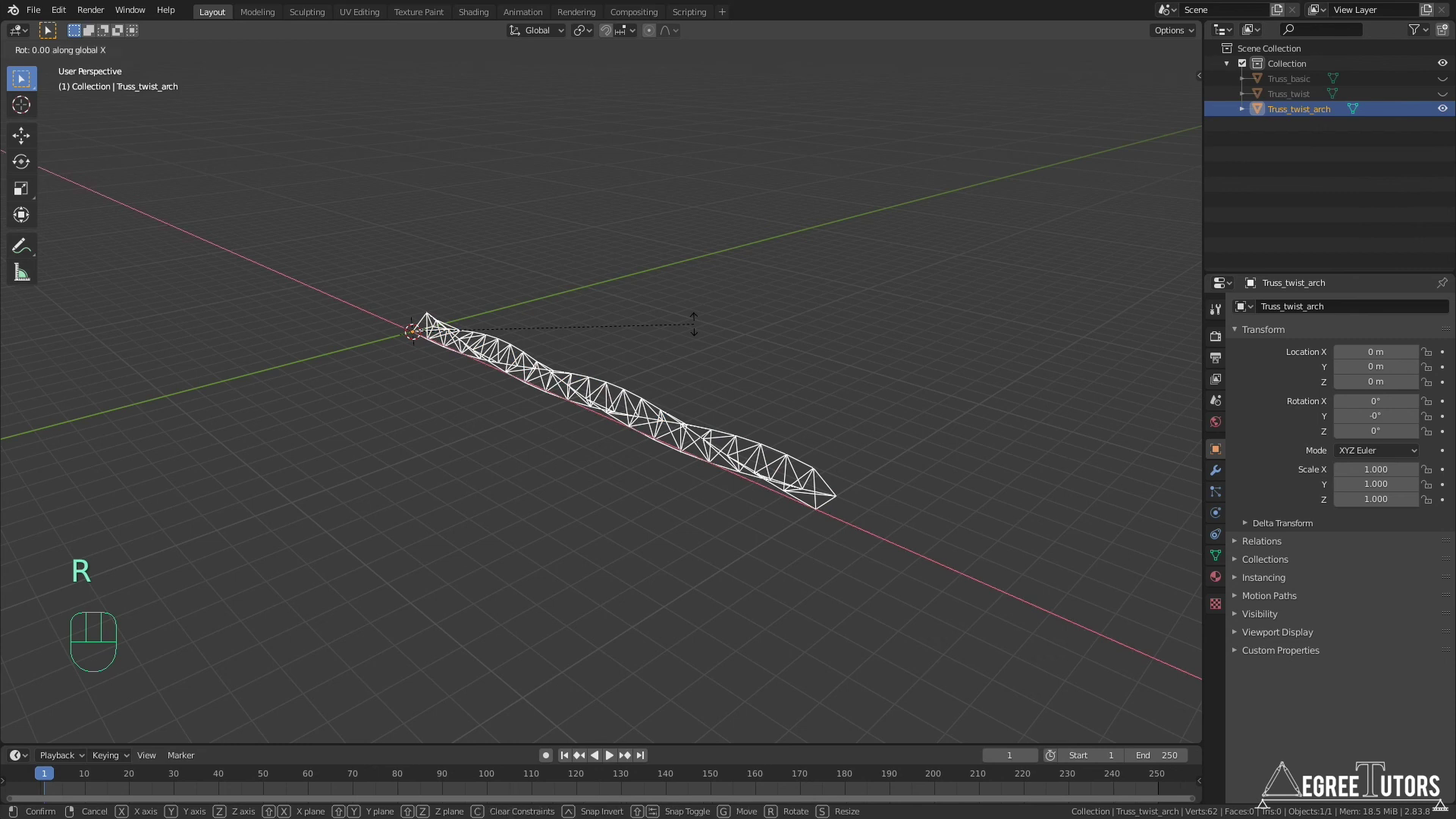
text(180)
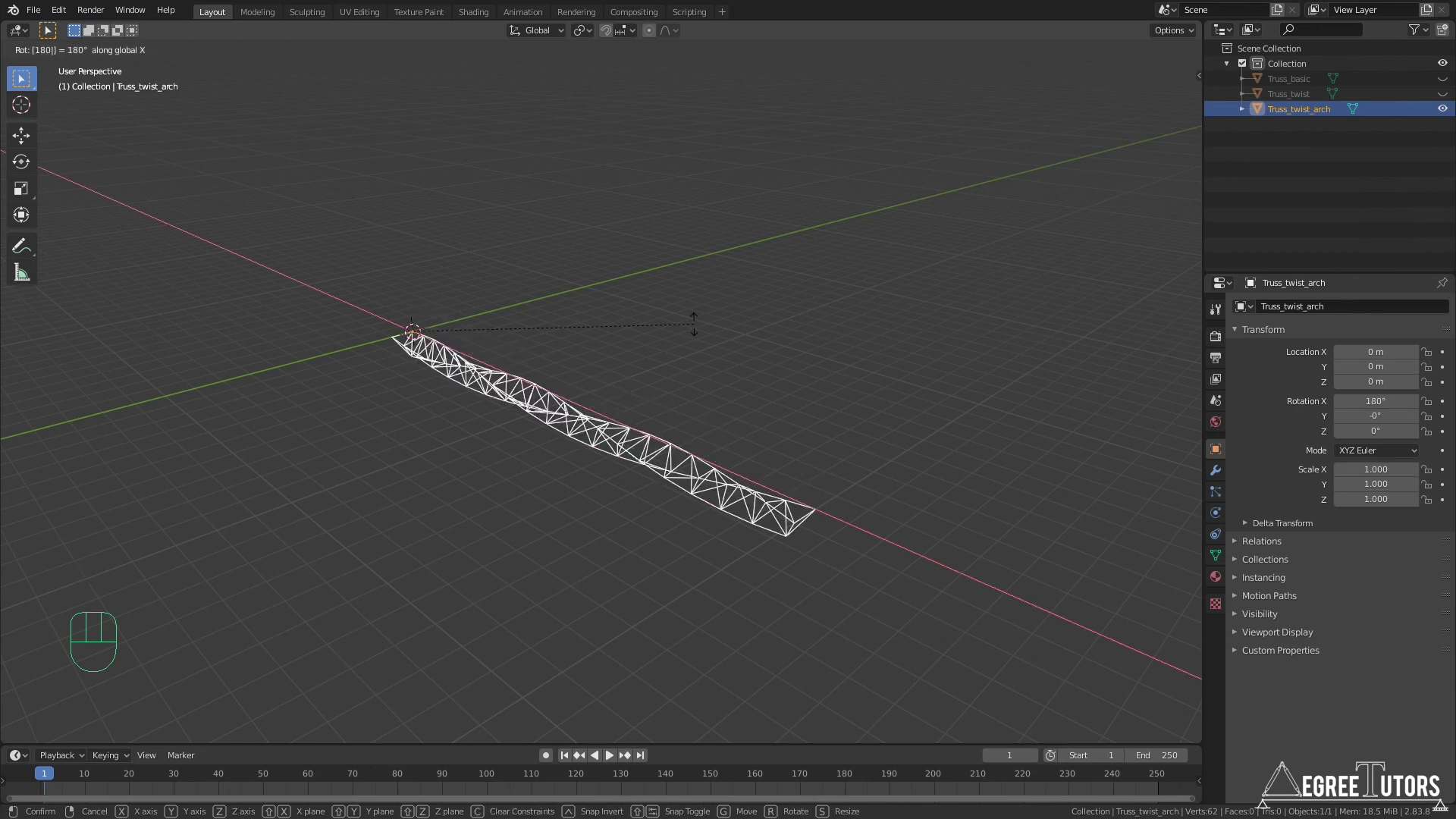
key(Return)
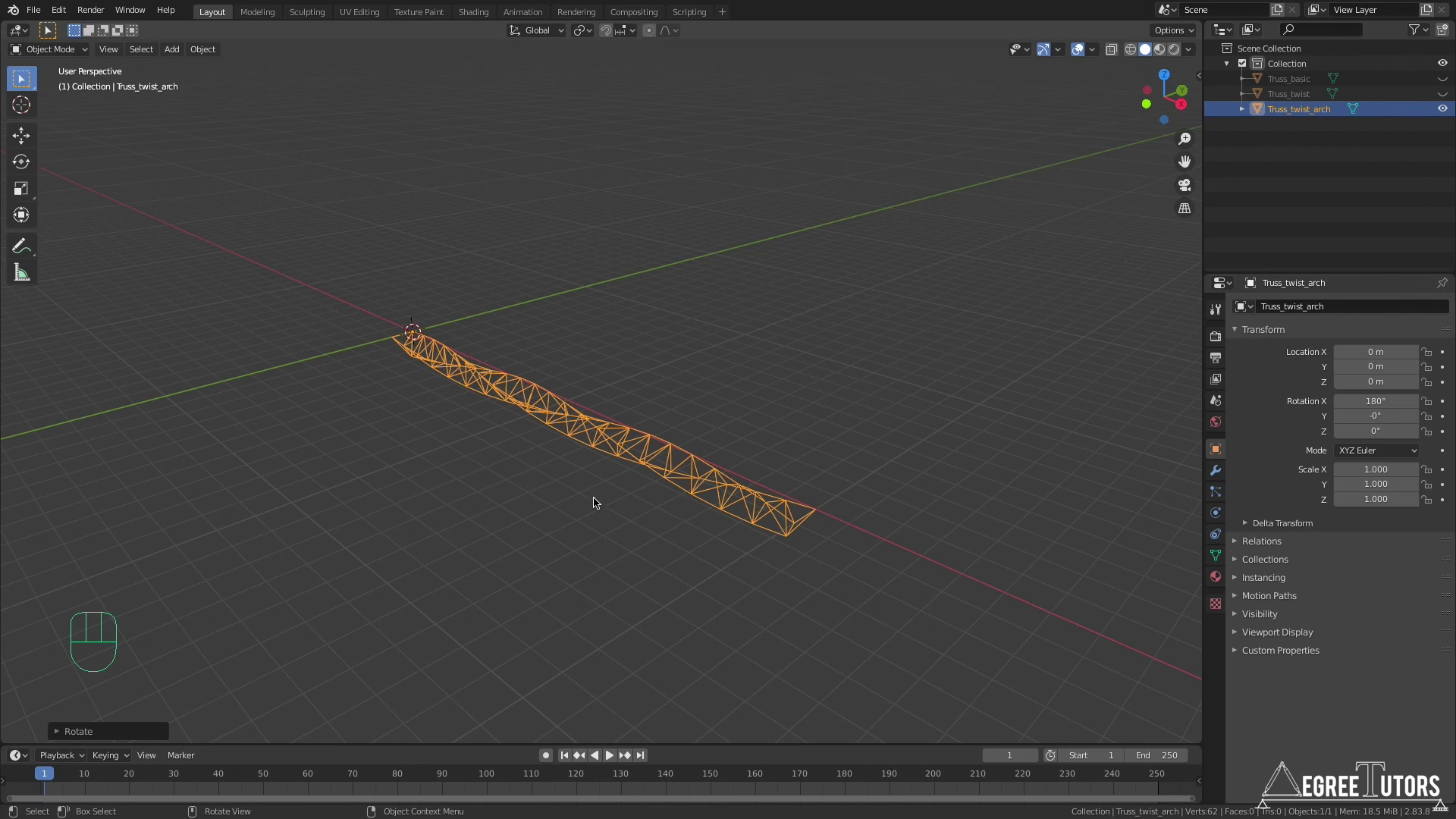
Raise the mid-span vertices 1.5 m along global Z in front view with Inverse Square falloff and a proportional size of 8.95
key(KP_1)
scroll(592, 390, down, 1)
scroll(490, 370, up, 3)
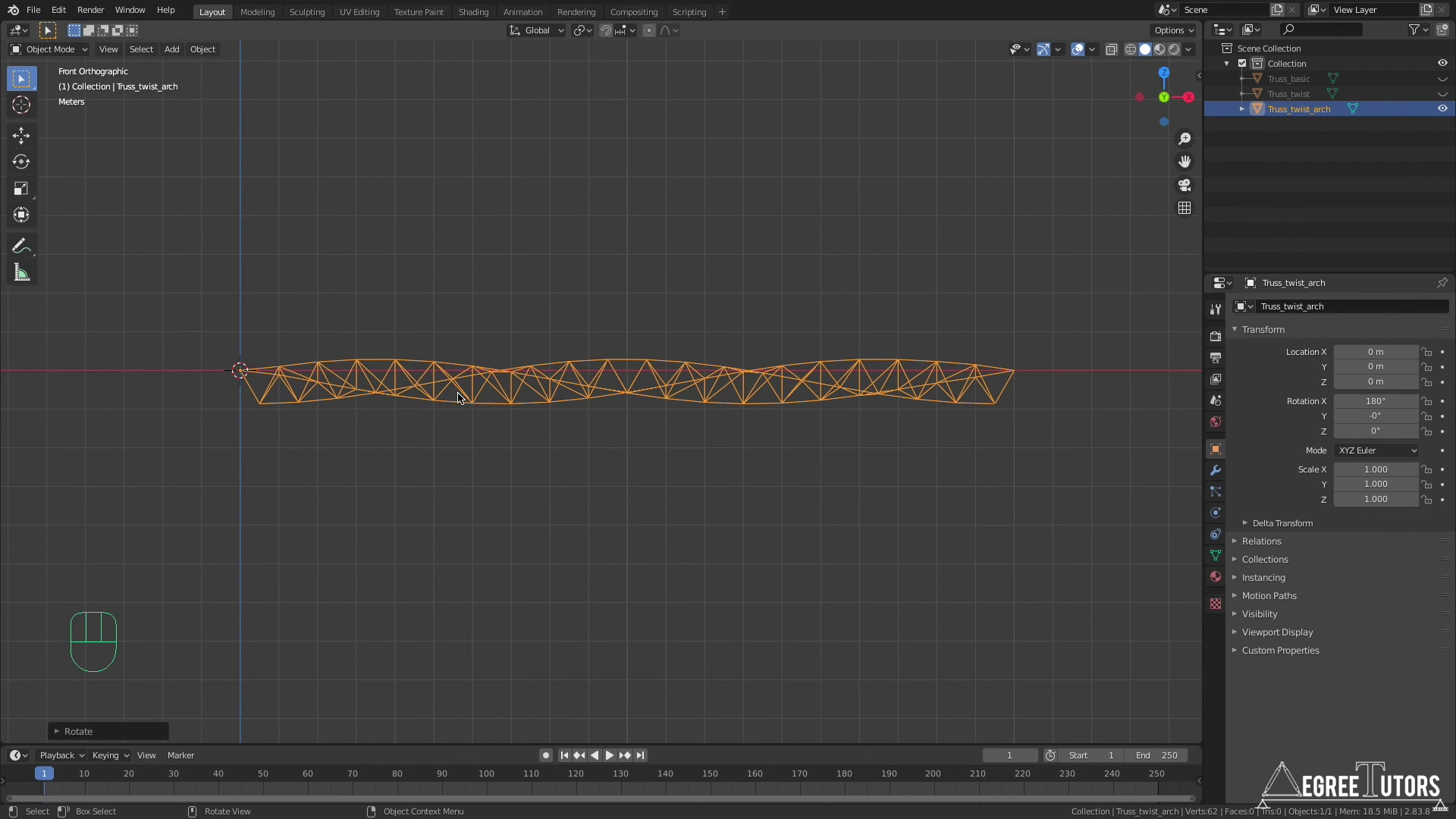
key(Tab)
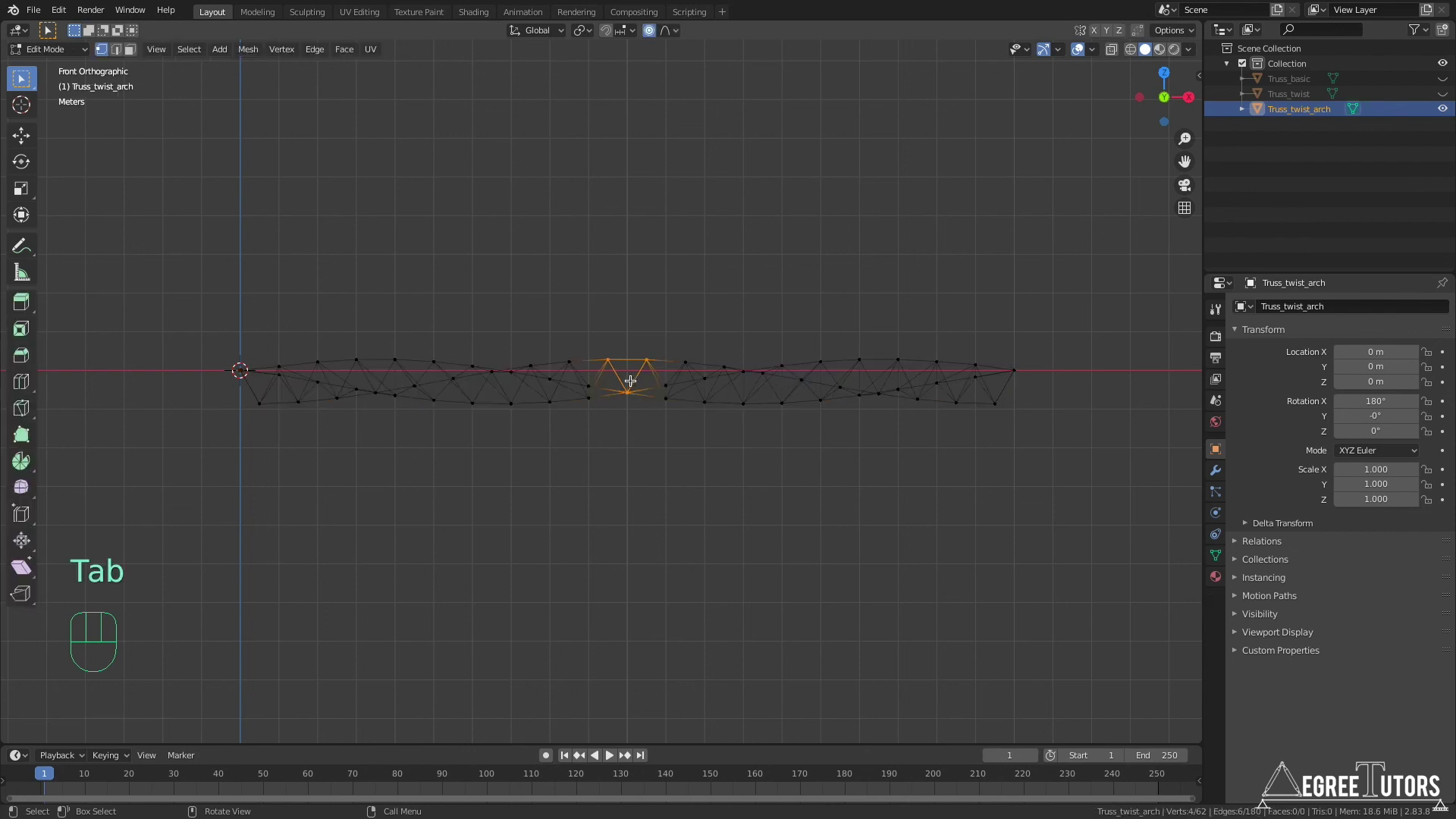
text(gz)
text(1.5)
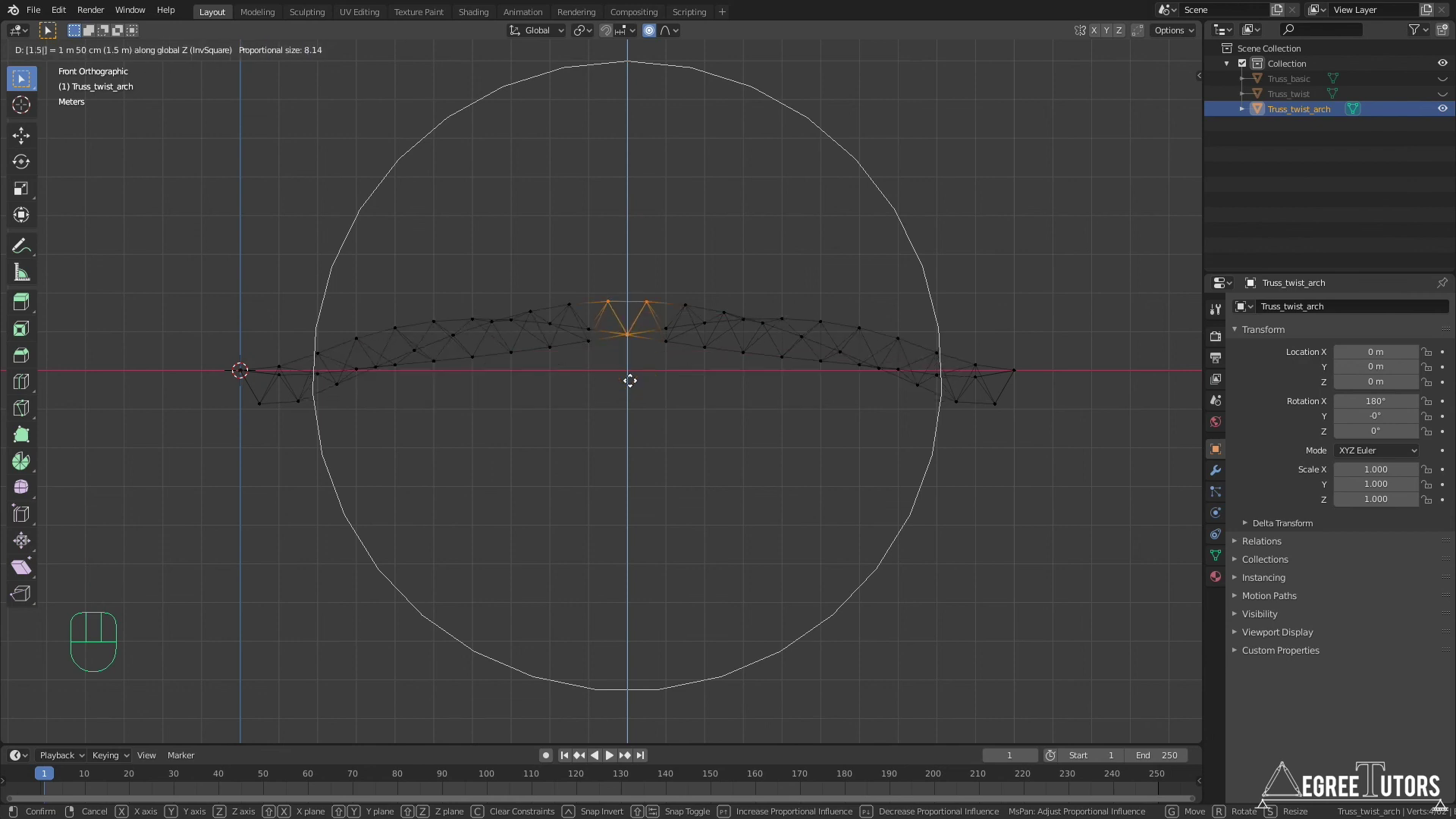
scroll(632, 381, down, 1)
scroll(633, 381, up, 1)
scroll(634, 380, down, 4)
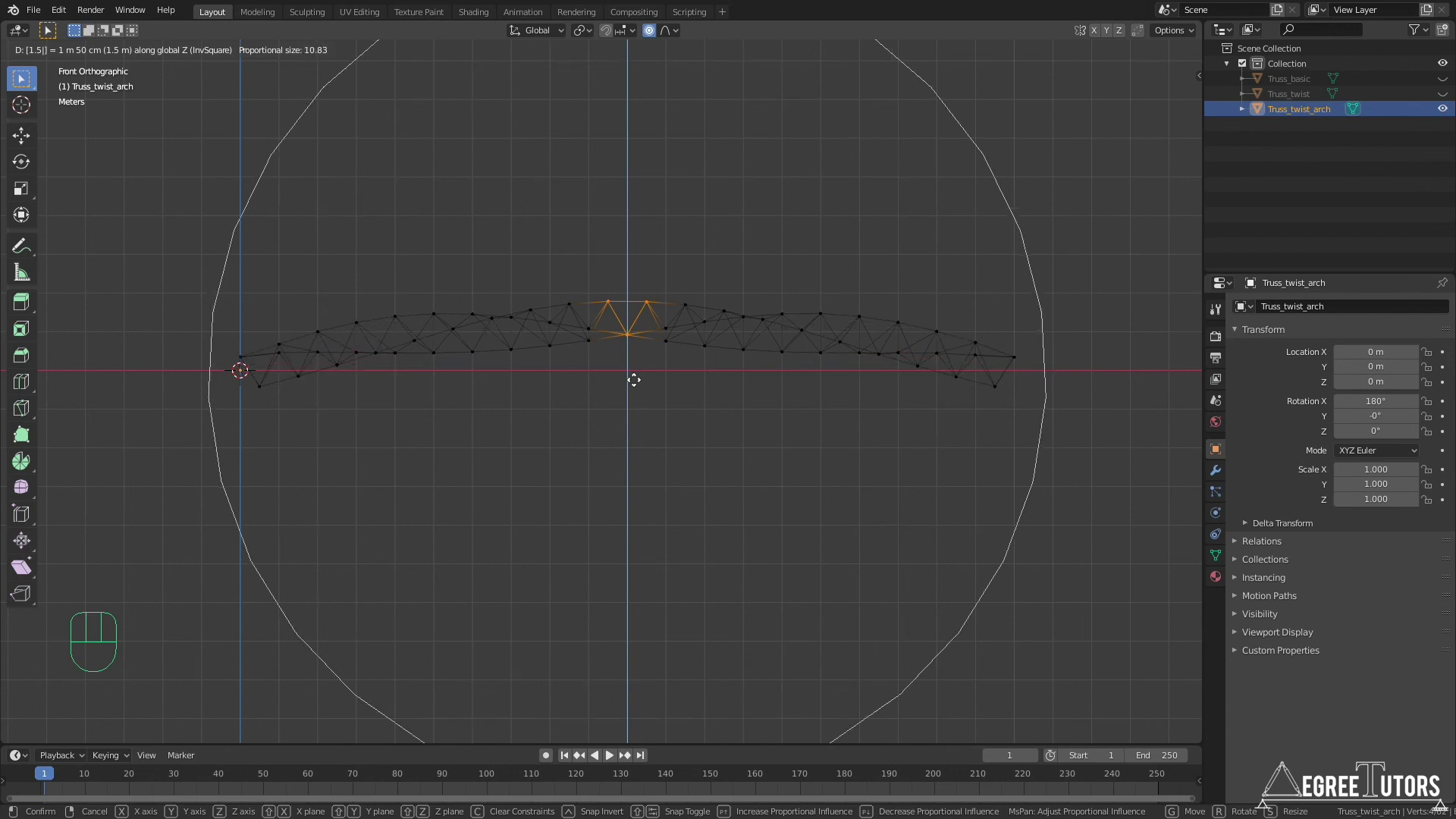
scroll(634, 380, down, 1)
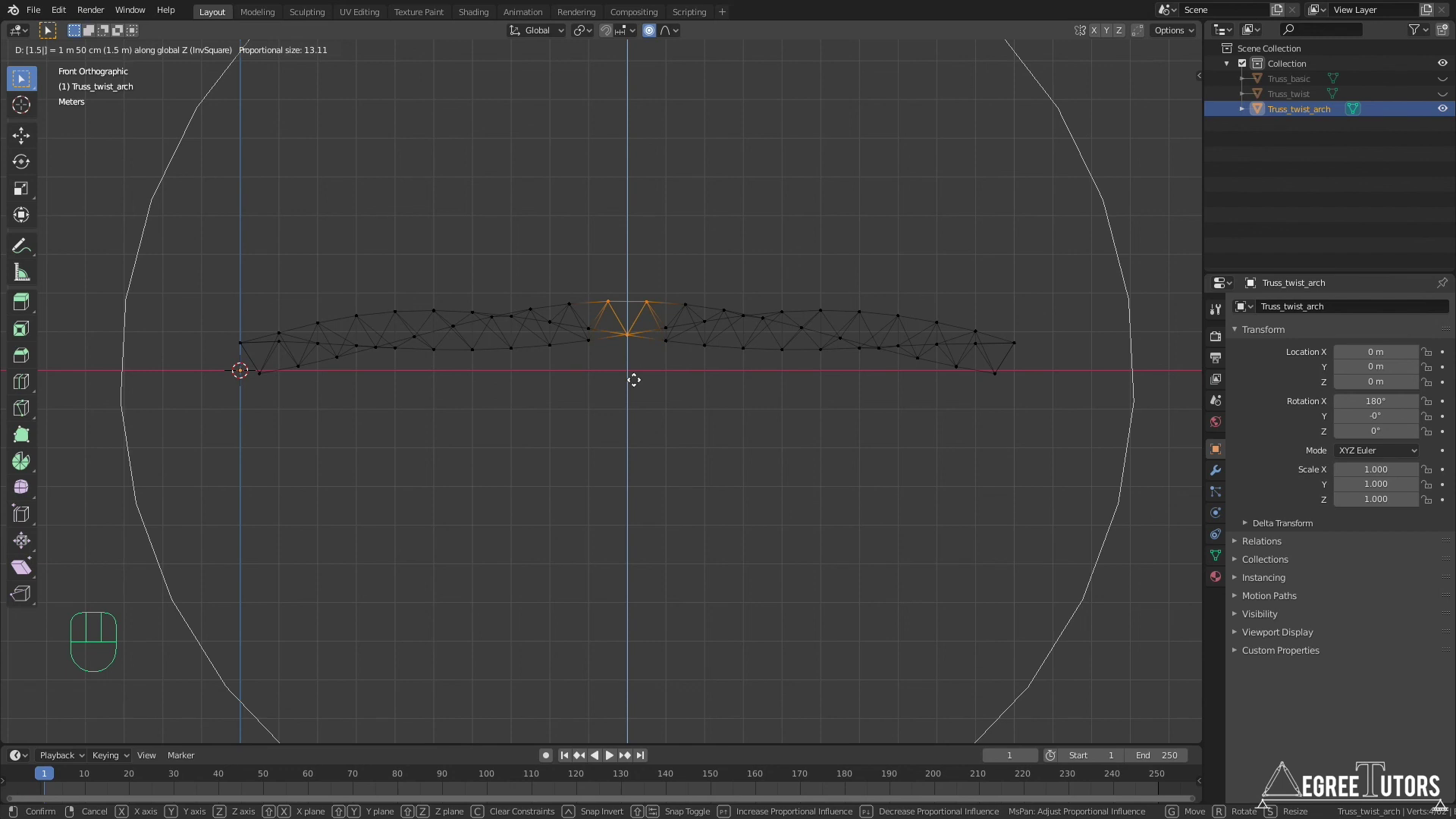
scroll(634, 380, up, 4)
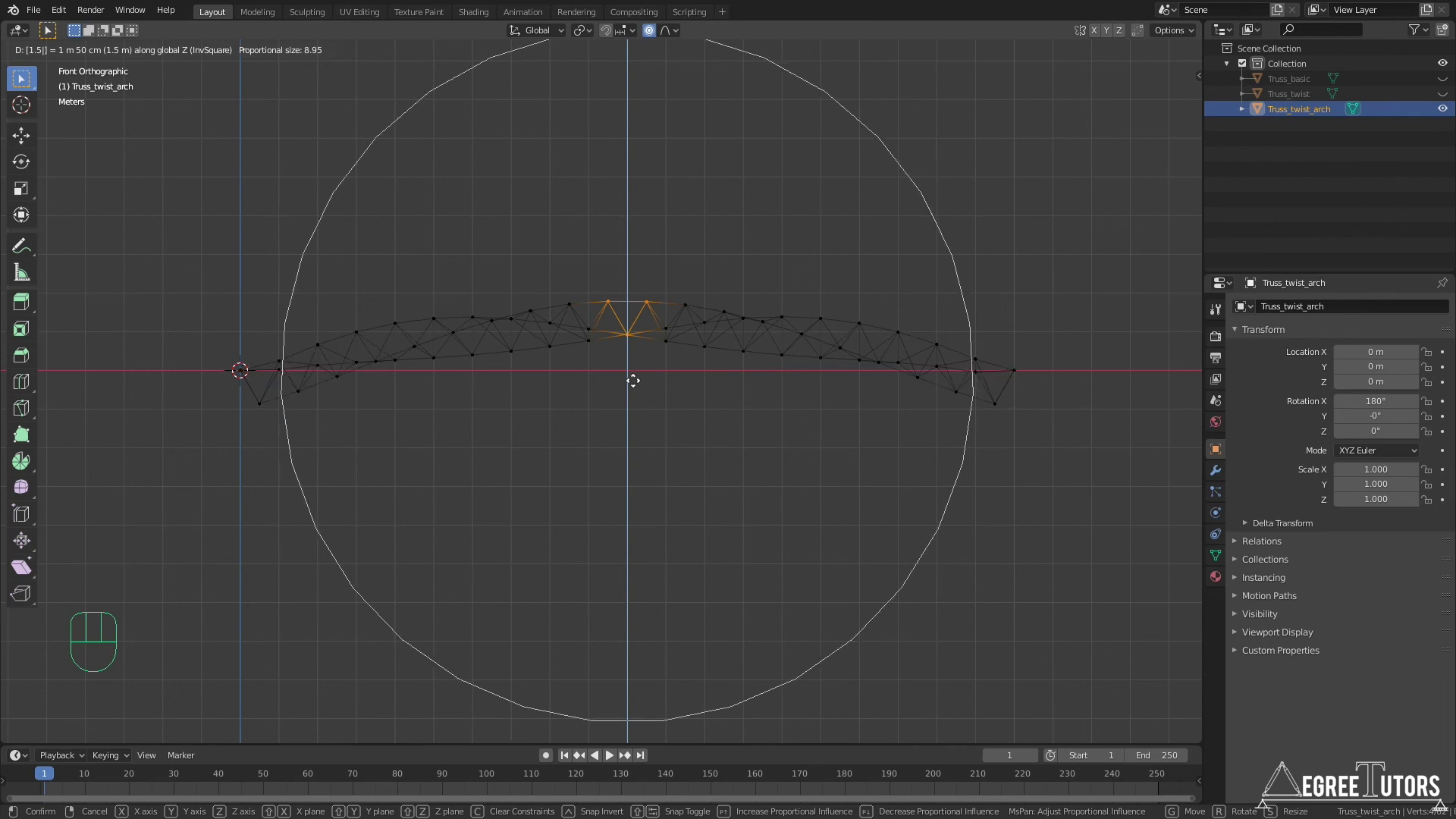
key(Return)
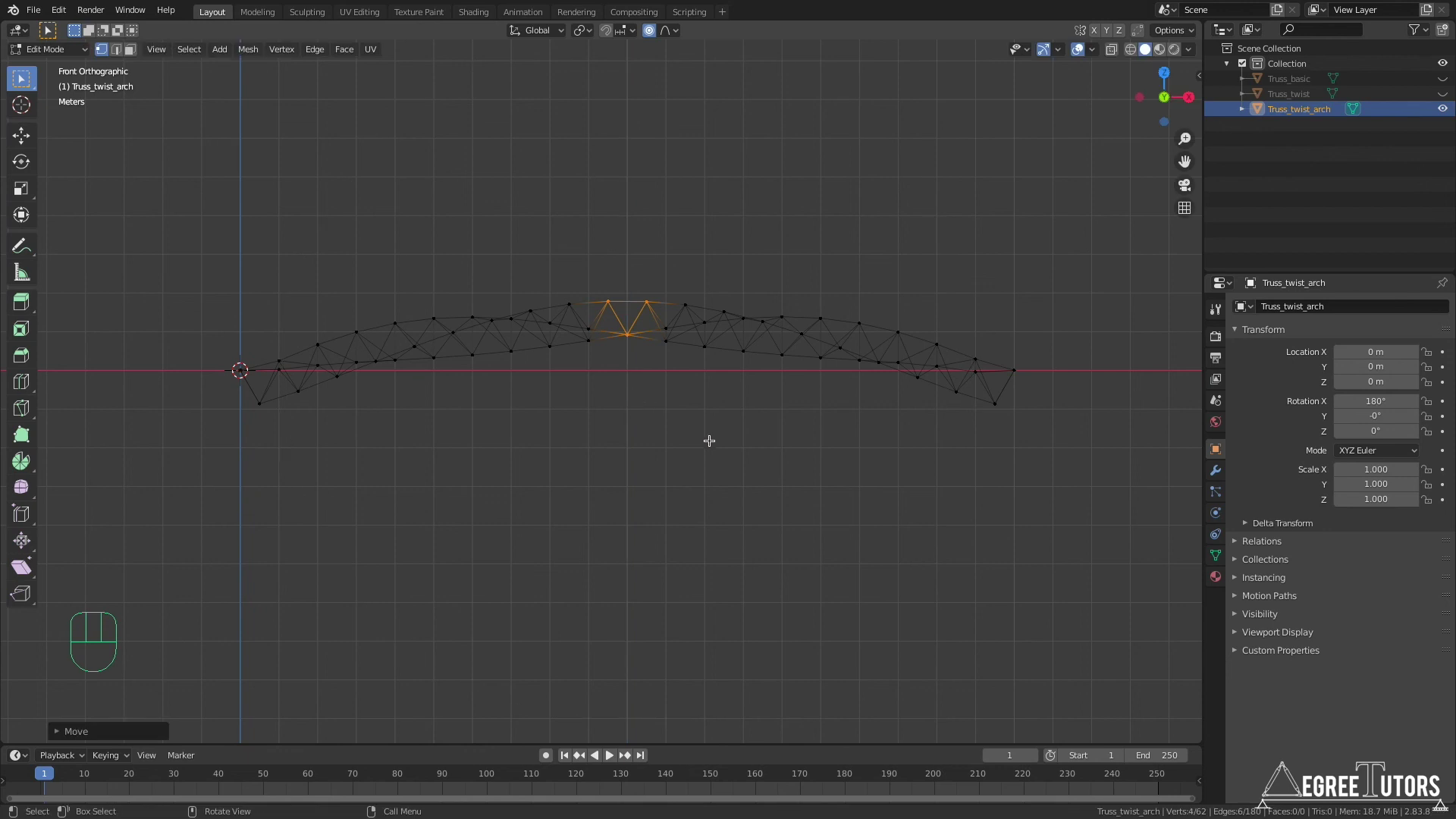
Leave Edit Mode and examine the arched, twisted truss from several angles
middle_drag(799, 420, 735, 423)
middle_drag(872, 445, 852, 394)
key(Tab)
middle_drag(725, 410, 878, 419)
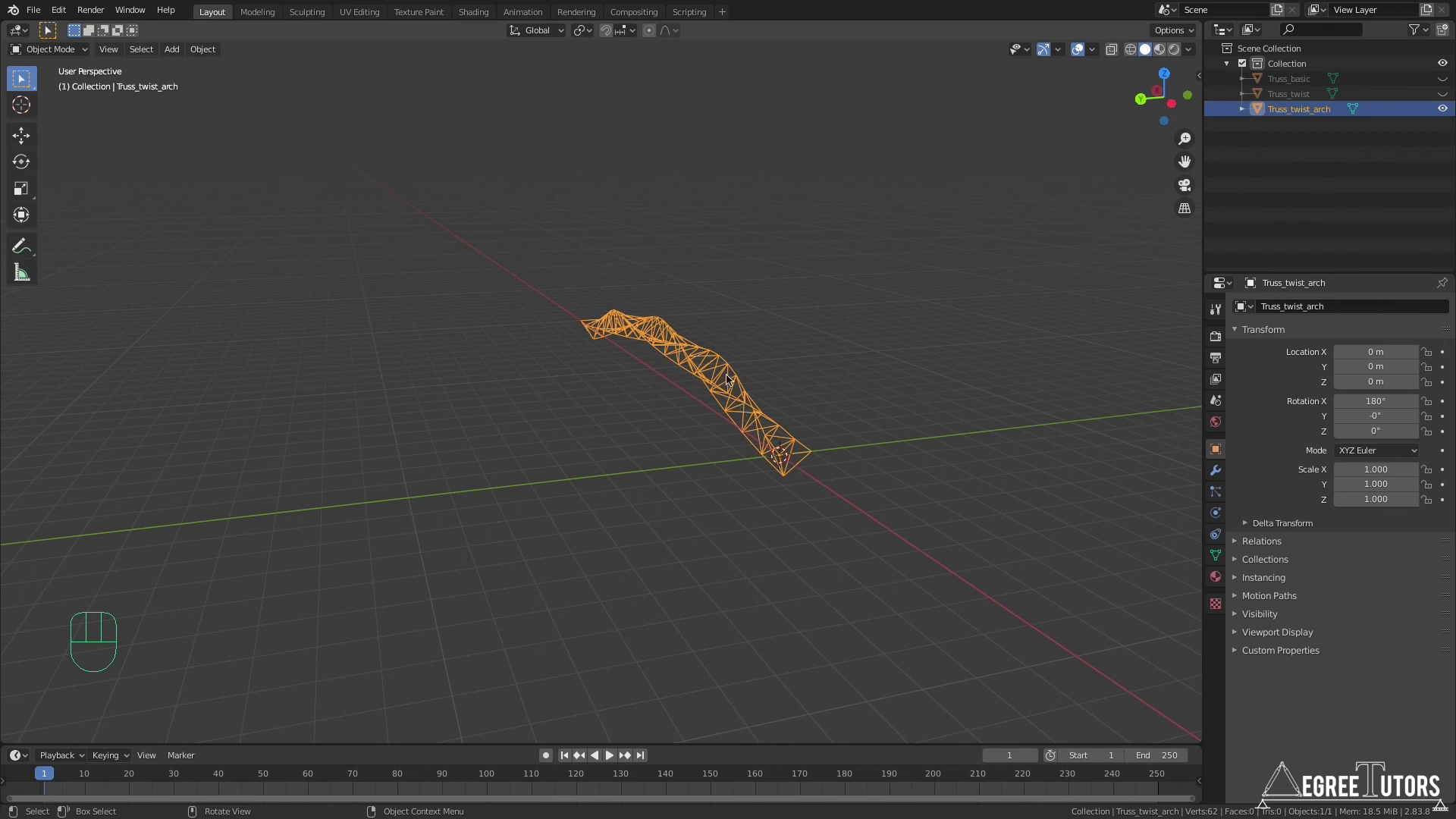
middle_drag(886, 391, 809, 400)
middle_drag(729, 422, 742, 387)
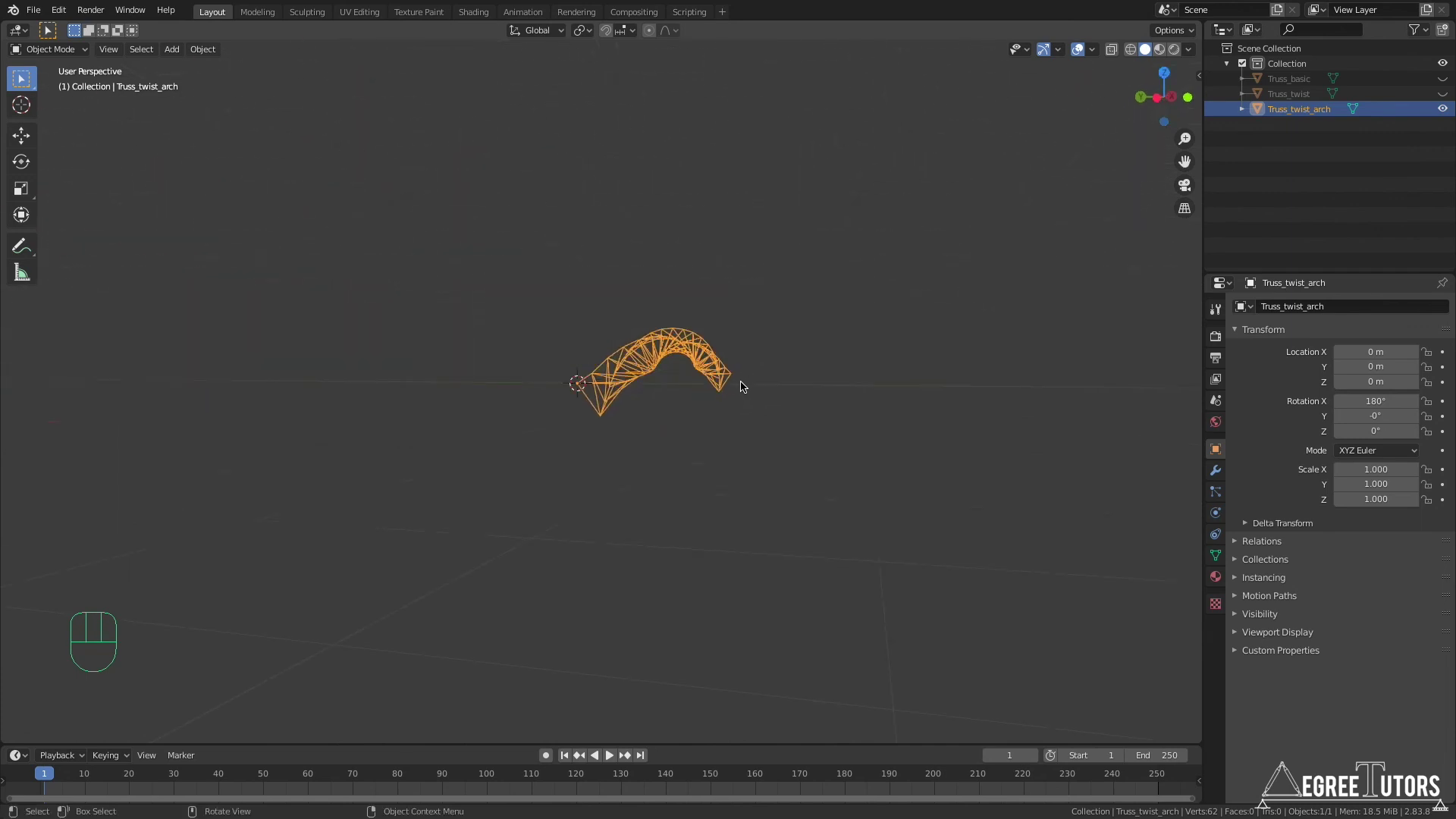
middle_drag(620, 409, 893, 420)
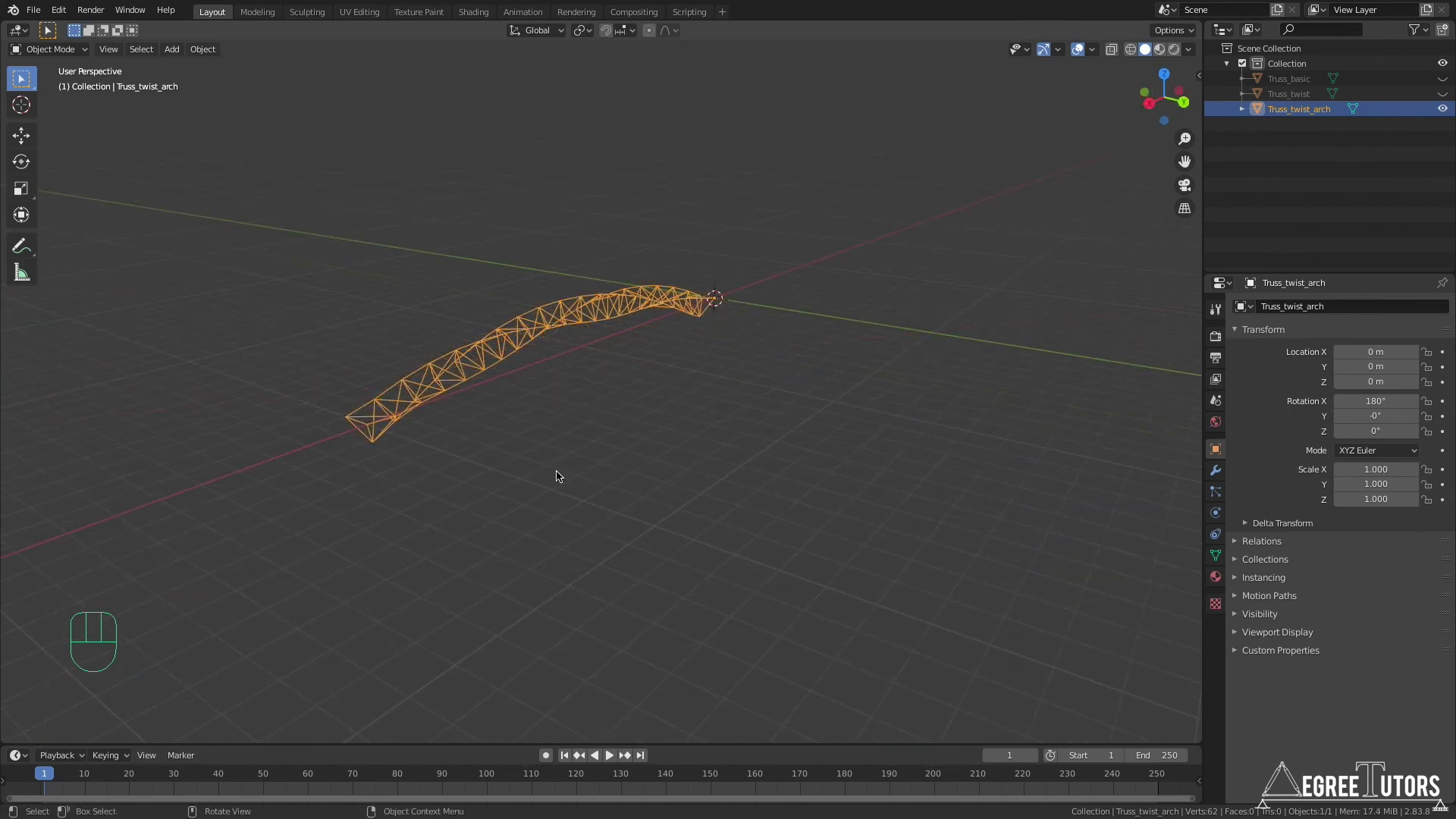
Turn on the mesh index overlay in Edit Mode and select vertices at the truss's far end to inspect their indices
click(1093, 51)
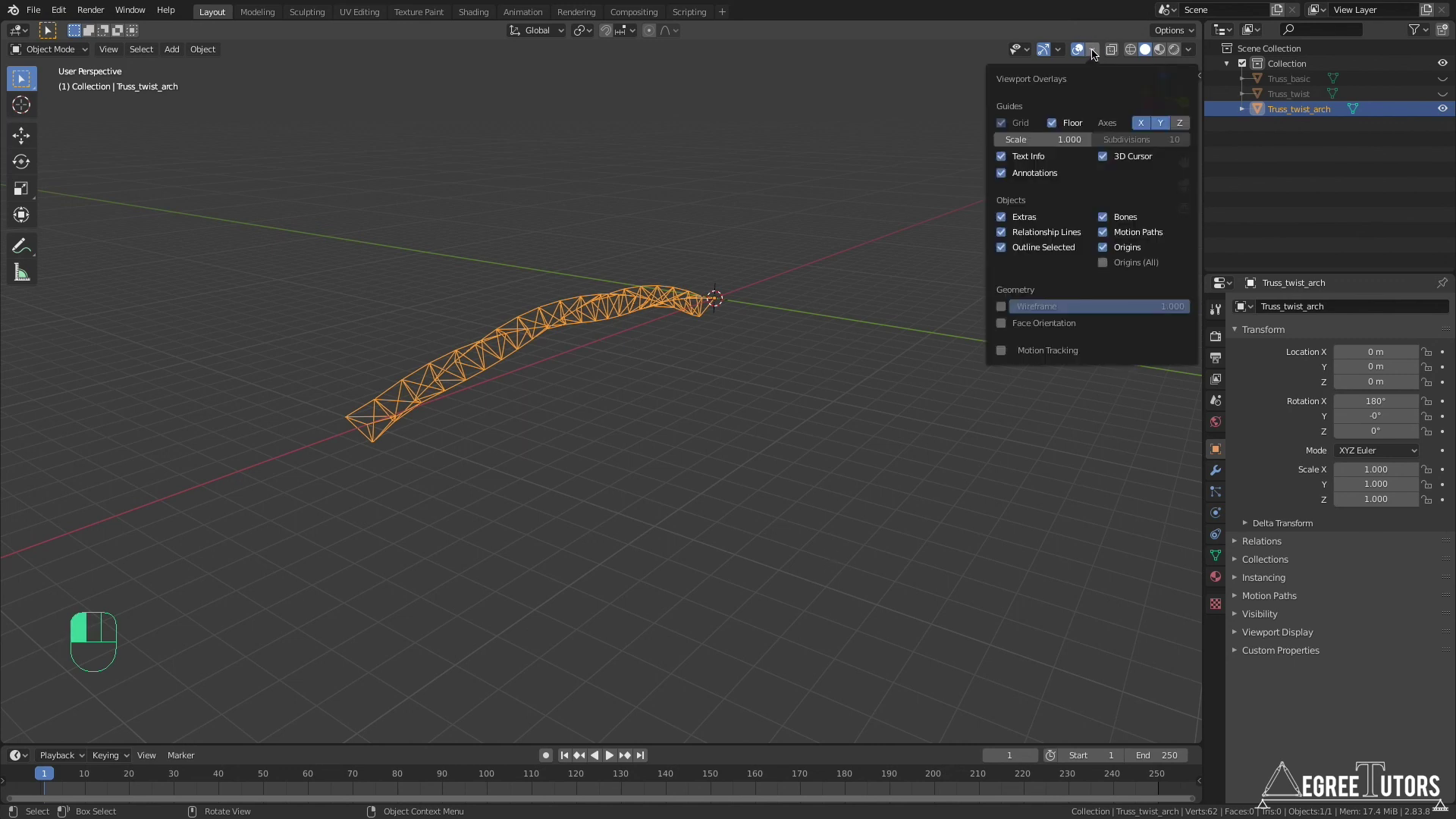
key(Tab)
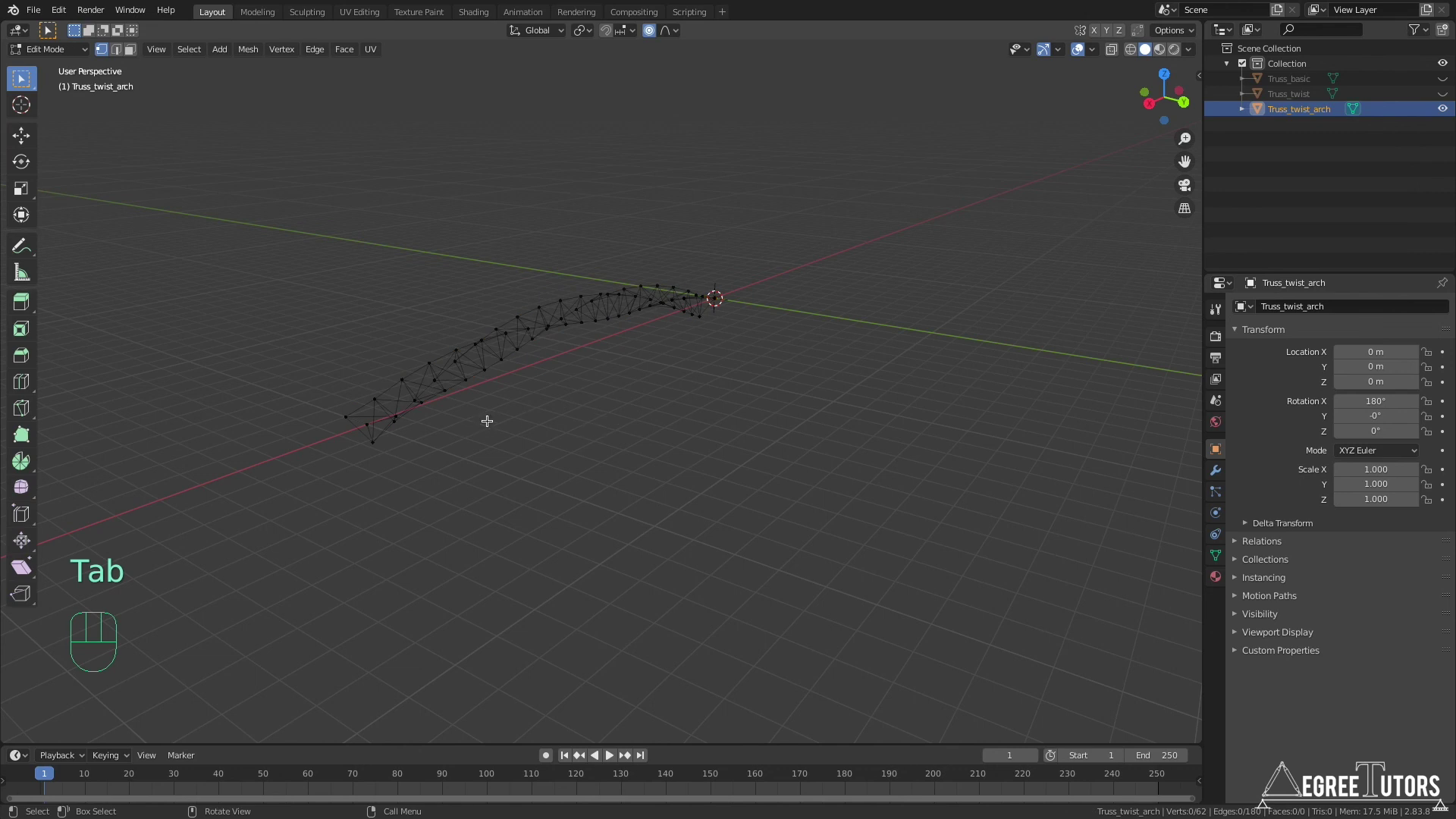
click(1094, 50)
click(365, 426)
scroll(312, 434, up, 2)
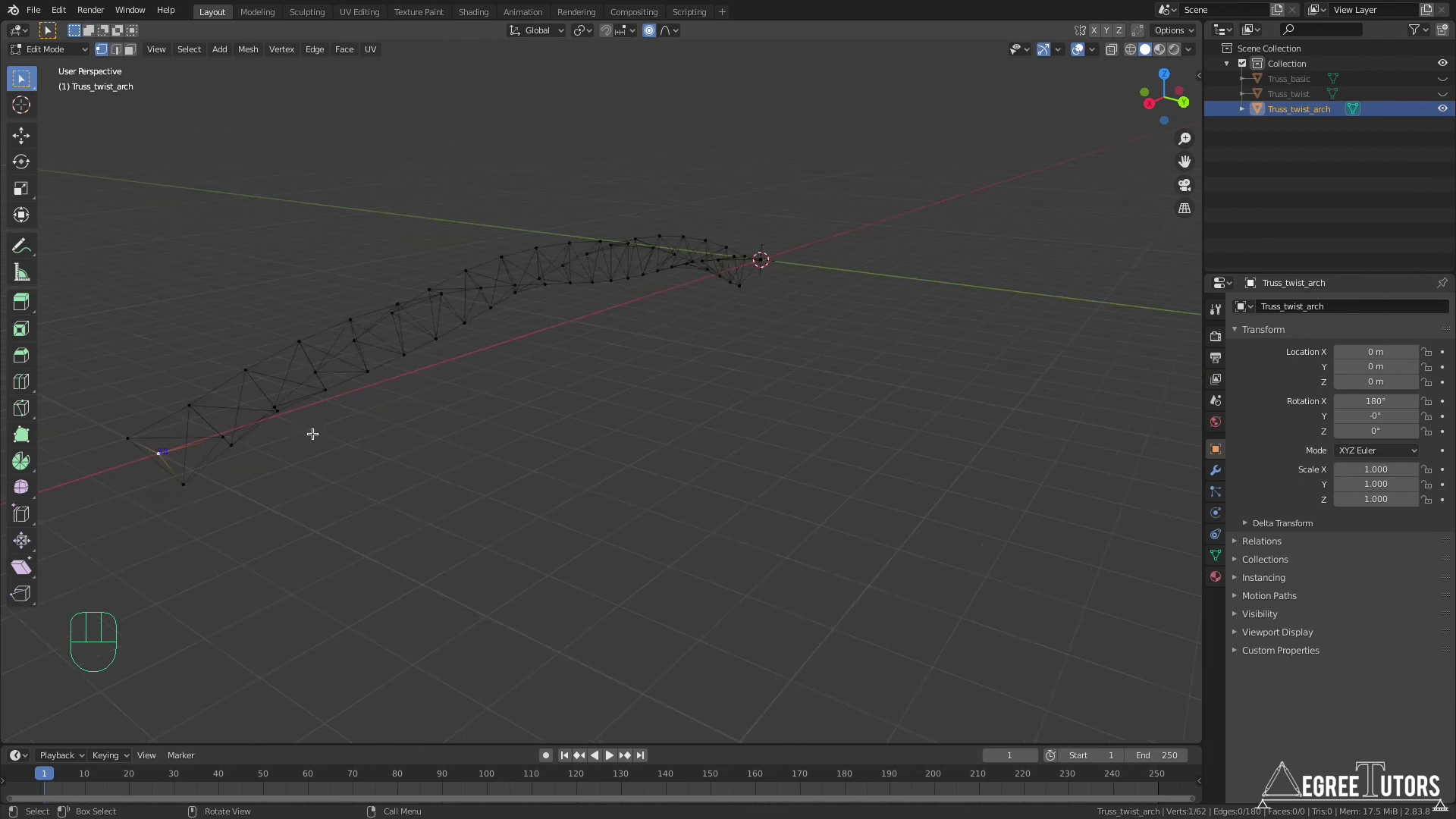
shift+middle_drag(318, 448, 416, 423)
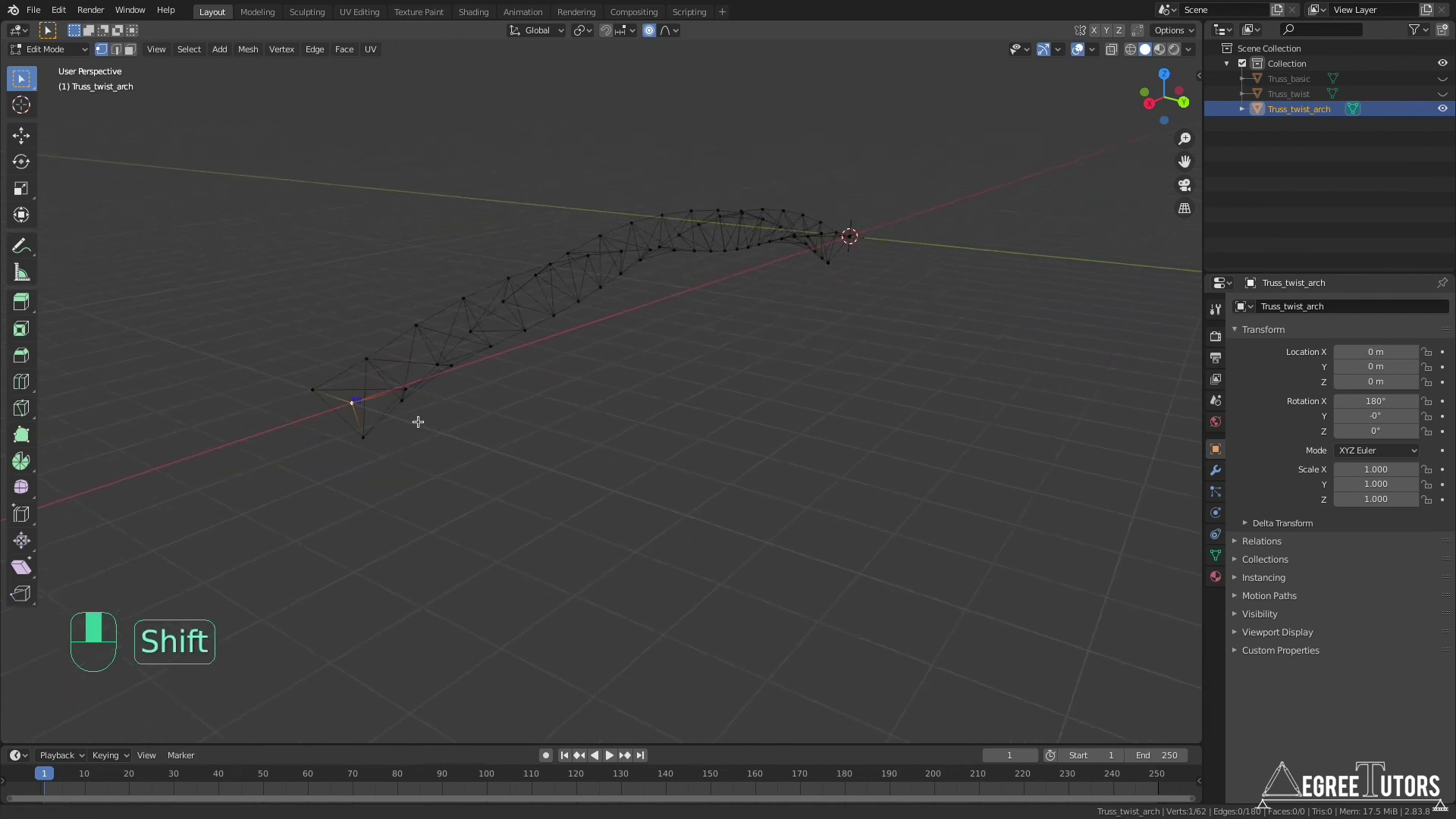
drag(354, 402, 311, 390)
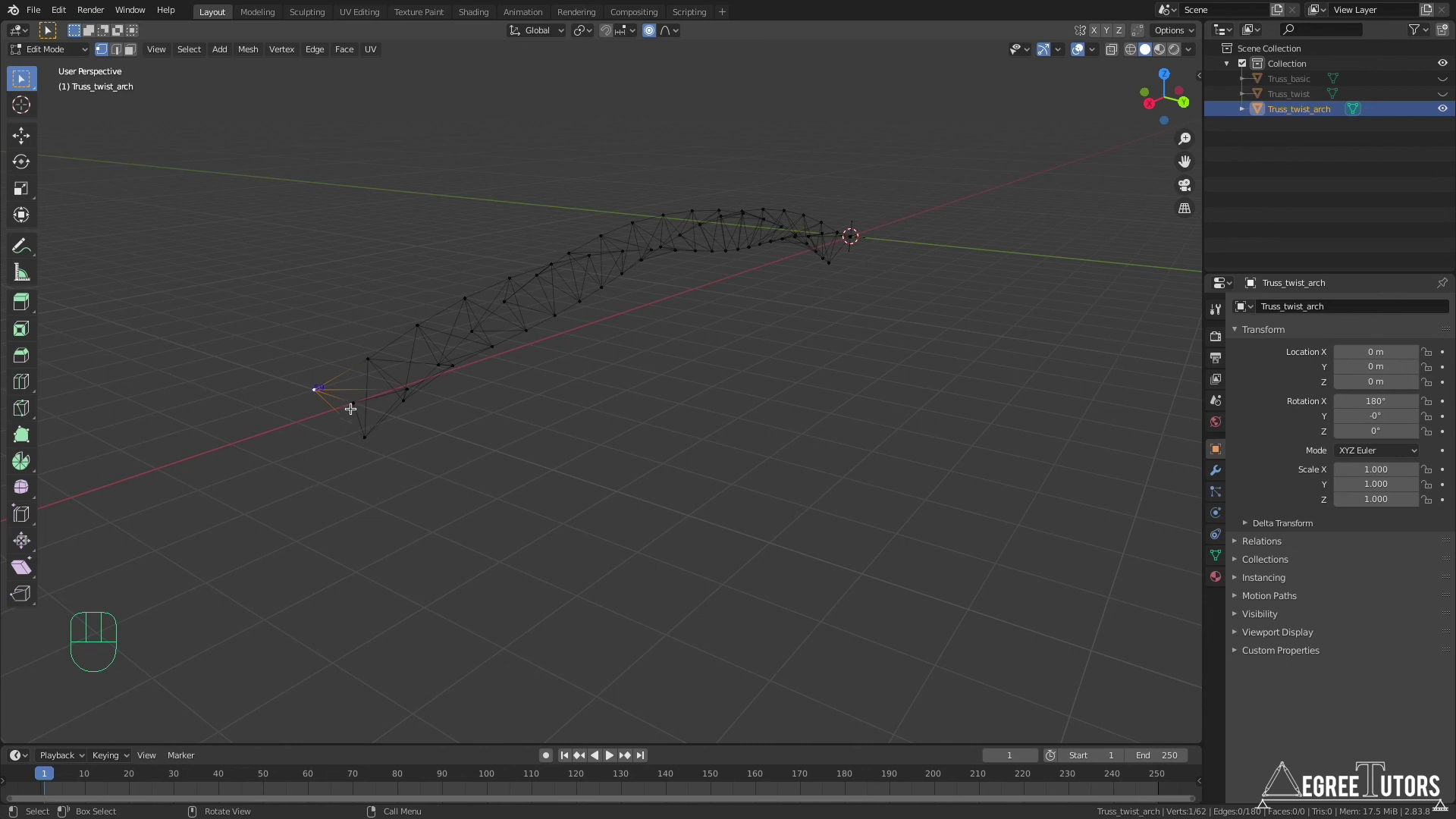
middle_drag(691, 291, 524, 291)
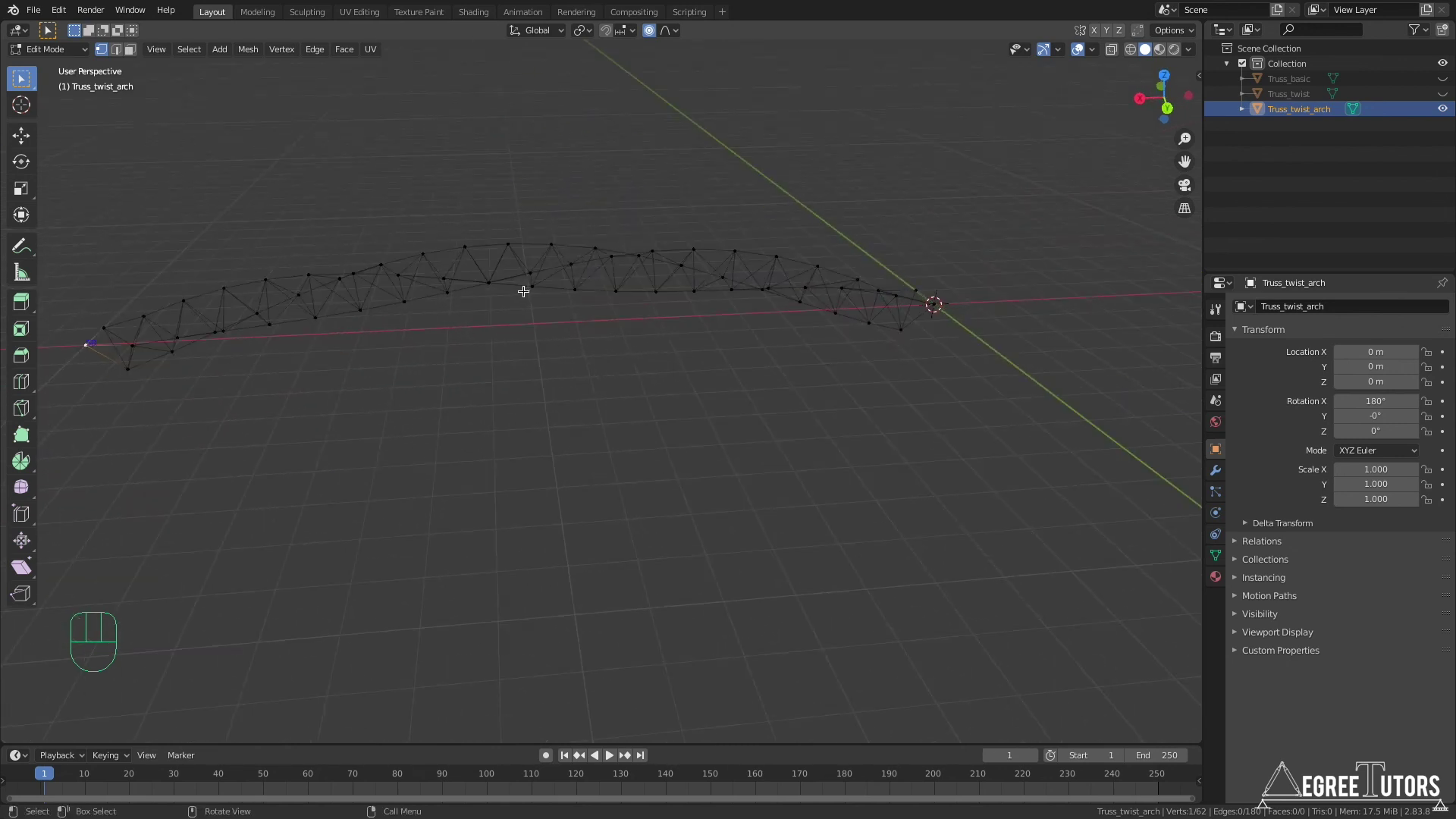
Check the Developer Extras option in the interface preferences, leaving it enabled
click(1093, 50)
click(35, 11)
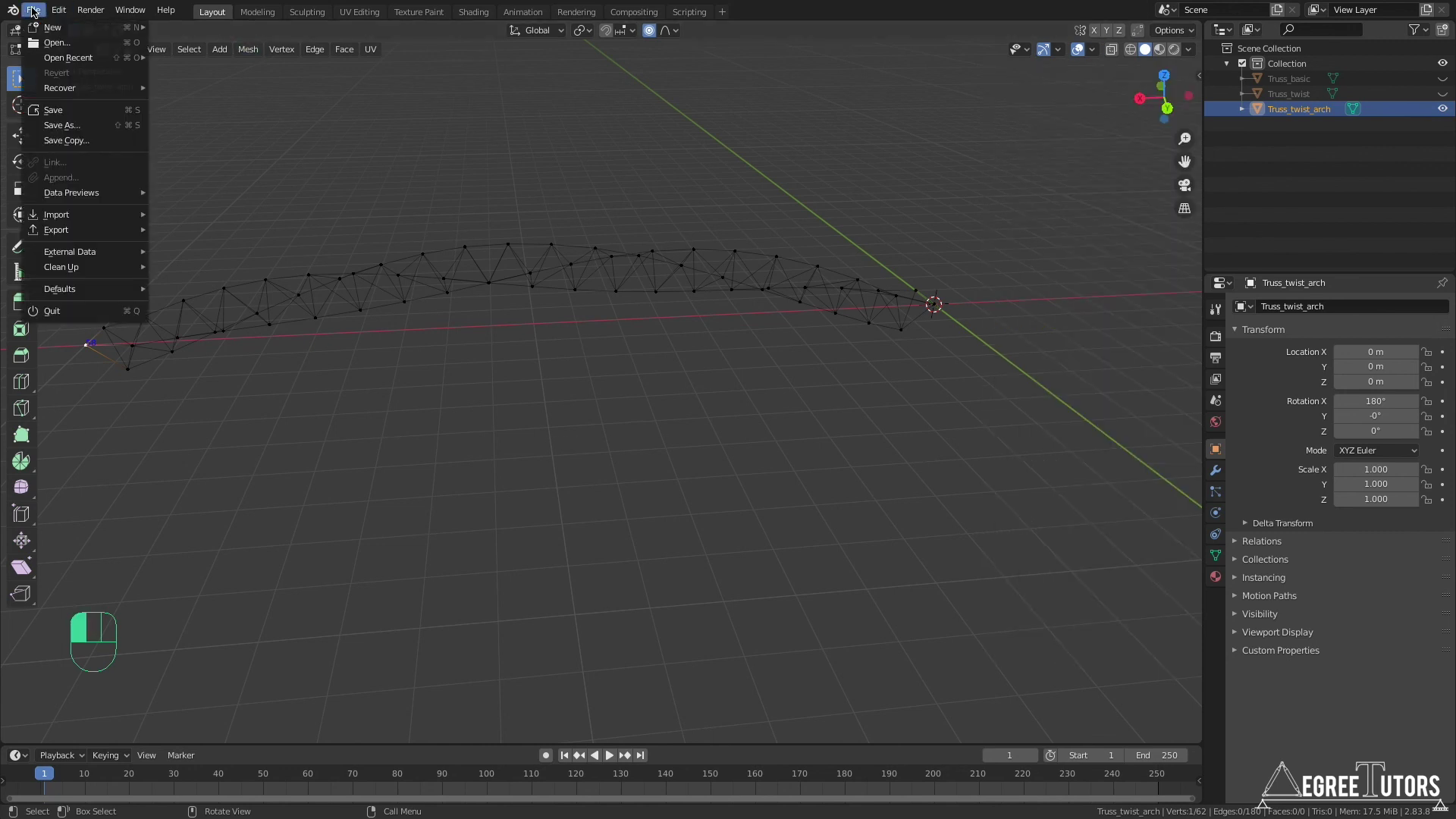
mouse_move(76, 9)
click(84, 227)
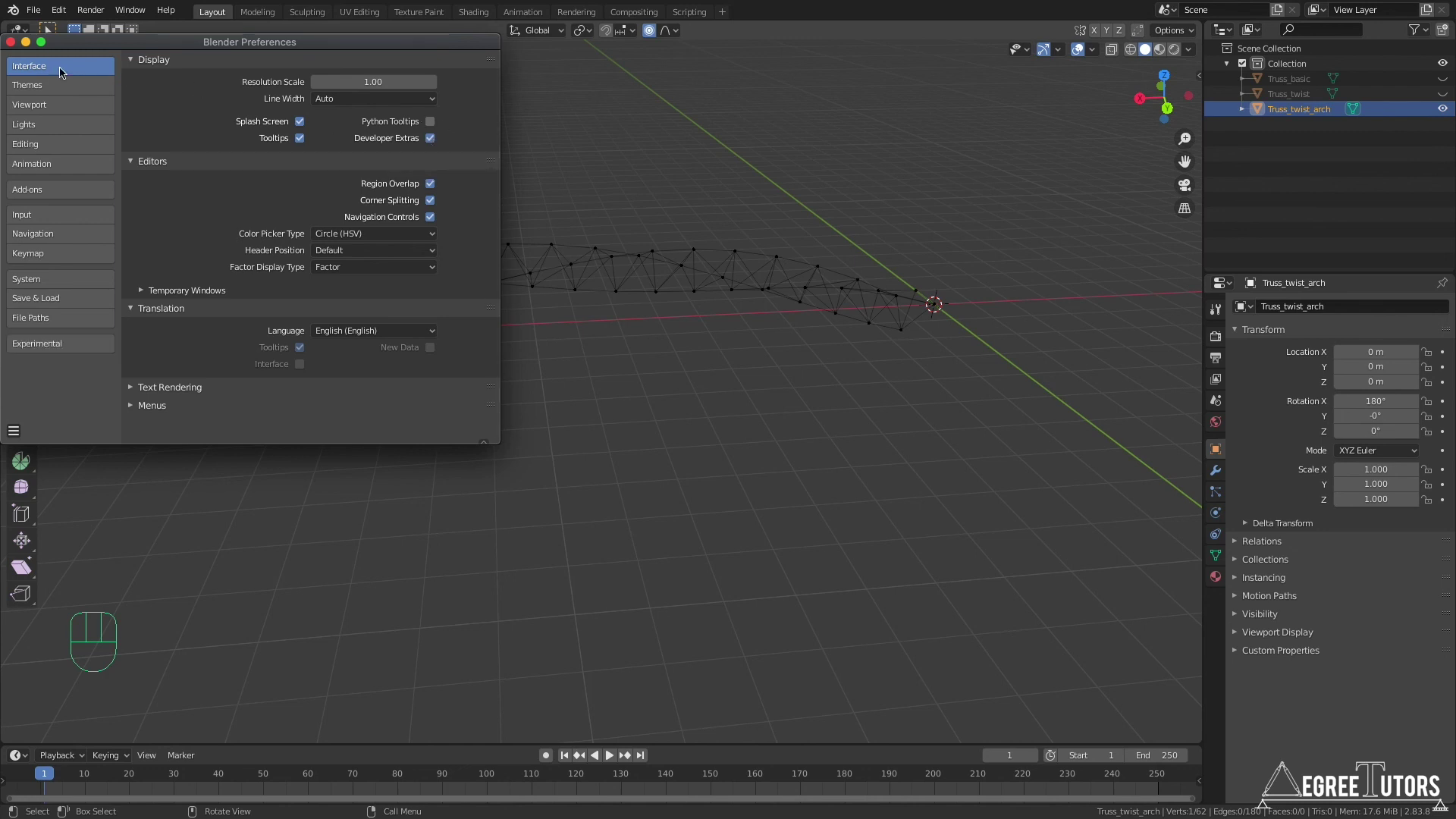
click(12, 42)
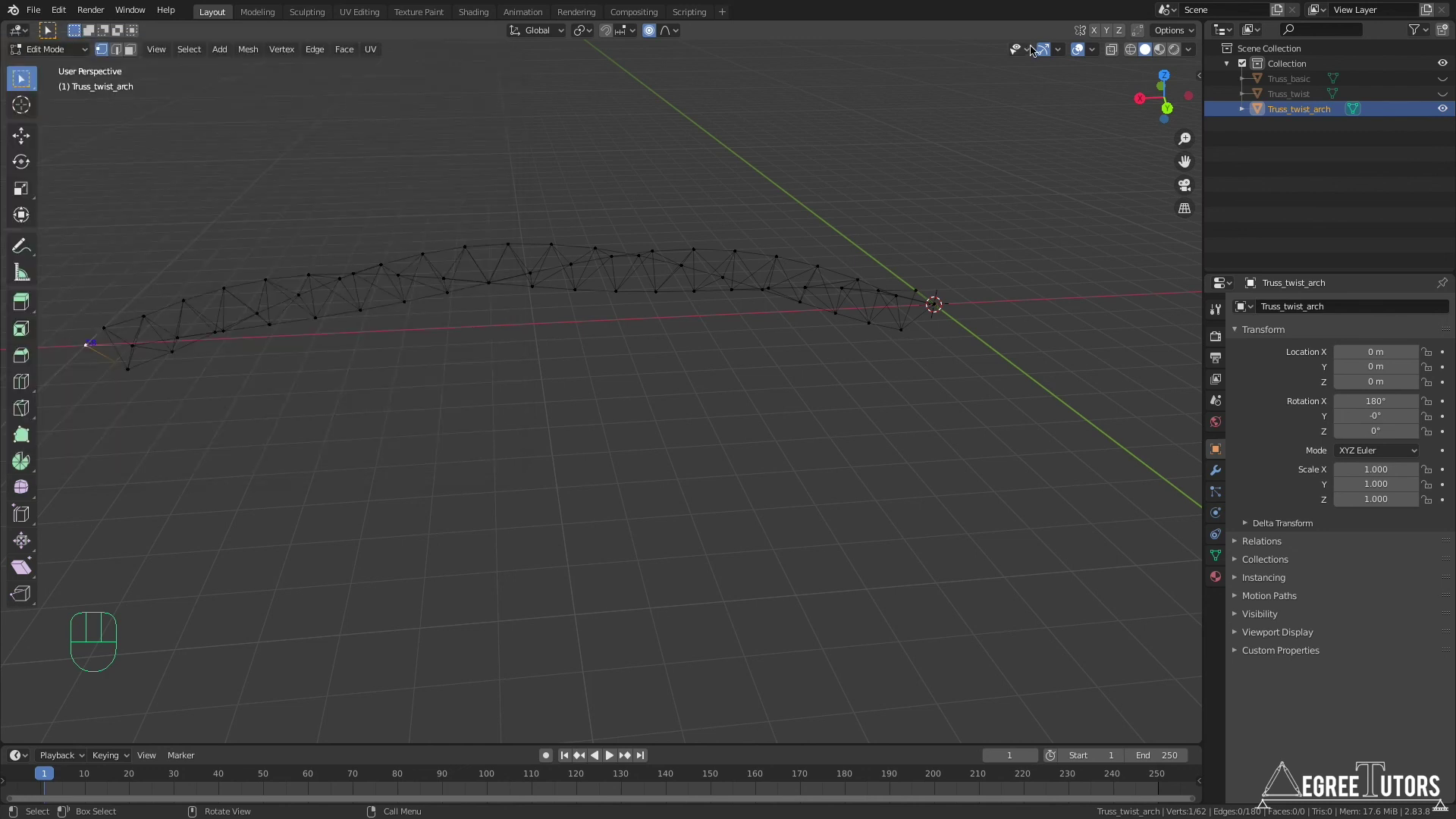
Turn off the mesh index overlay and return Truss_twist_arch to Object Mode
click(1092, 49)
click(1002, 446)
key(Tab)
mouse_move(442, 393)
middle_down()
mouse_move(485, 387)
mouse_move(402, 387)
mouse_move(451, 406)
middle_up()
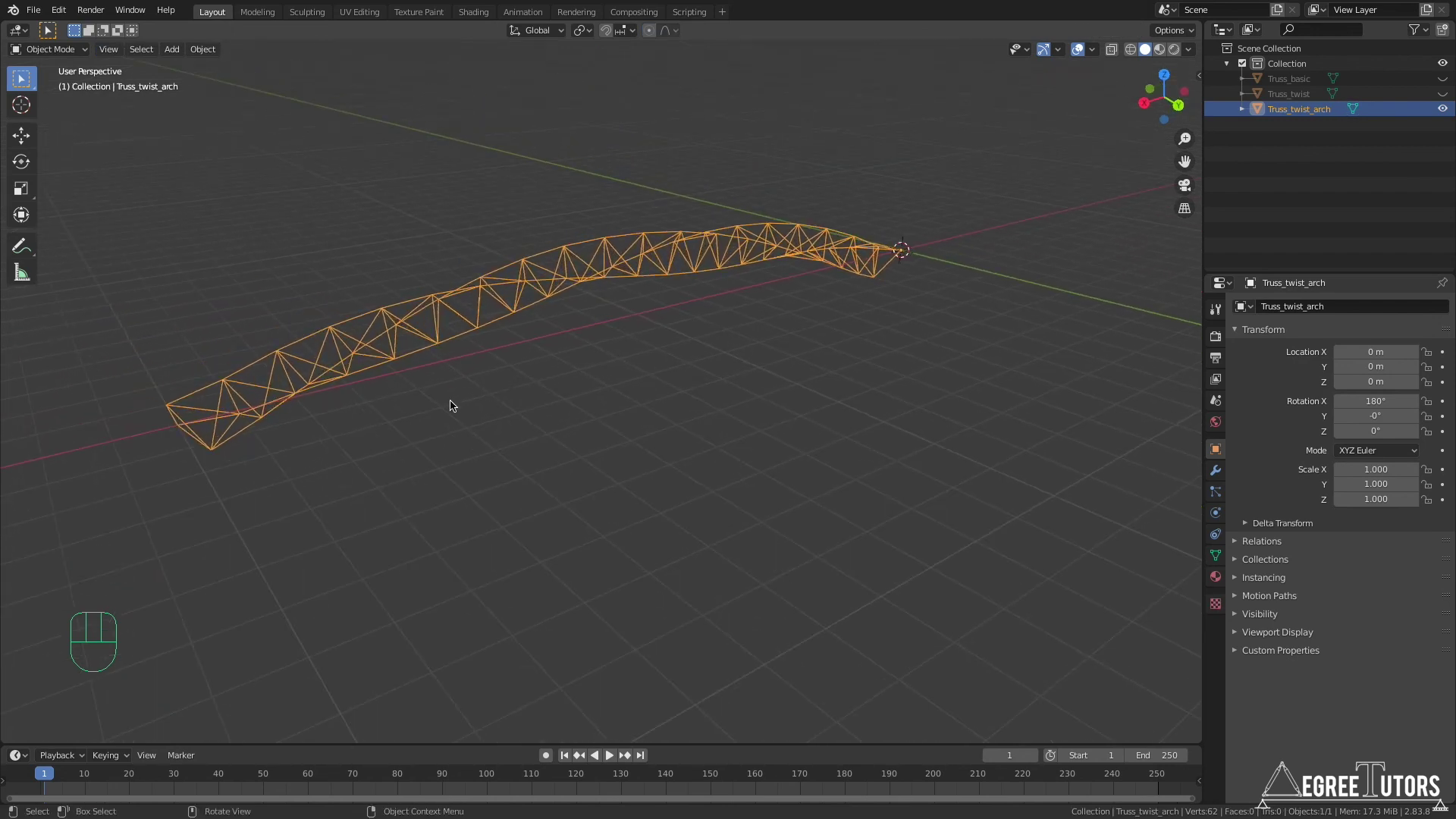